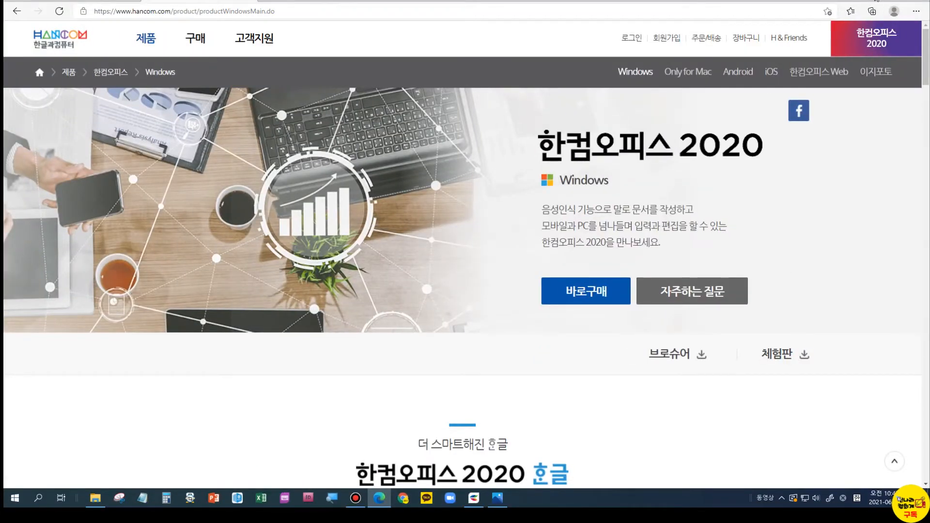
- Minimize the Edge window showing the Hancom Office 2020 page to reveal the desktop
{"action": "left_click", "coordinate": [876, 1]}
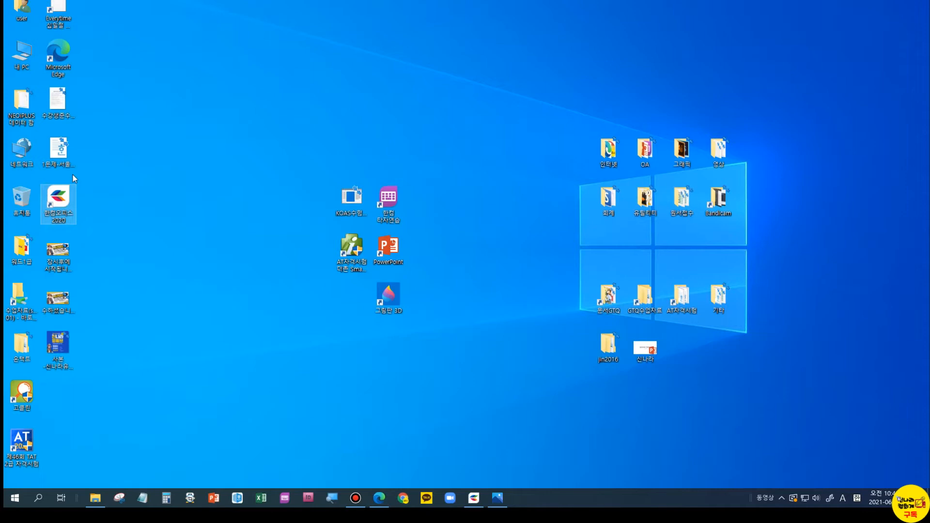
- Start Hangul 2020 from the Hancom Office launcher to get a blank document
{"action": "left_click", "coordinate": [476, 499]}
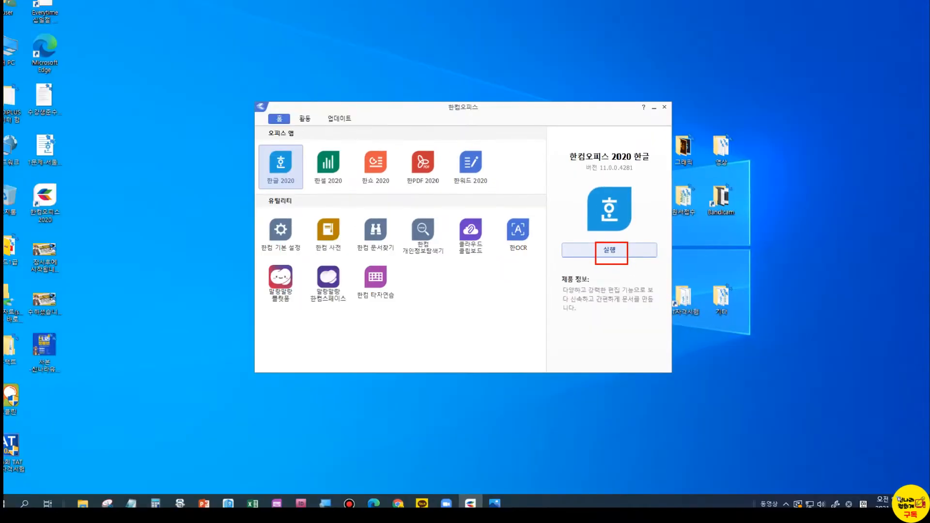
{"action": "left_click", "coordinate": [619, 256]}
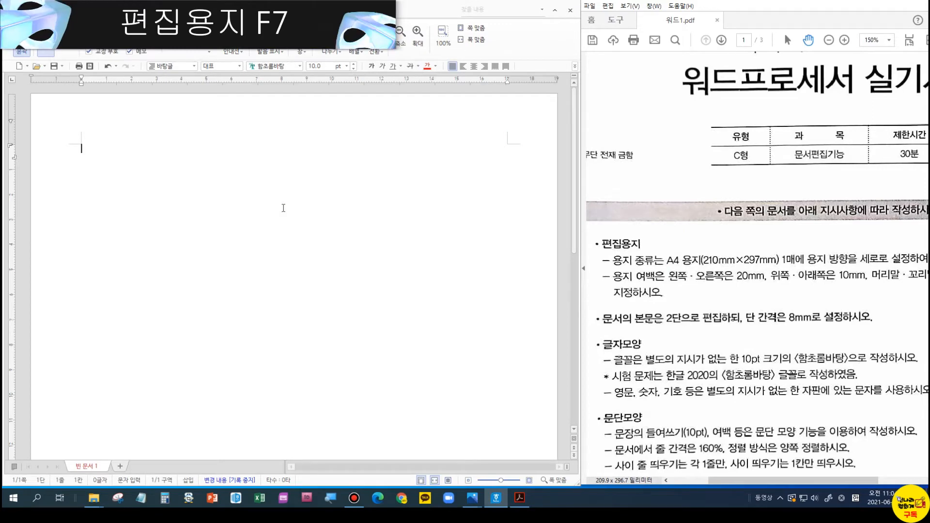
- Open page setup with F7 and choose A4 paper
{"action": "key", "text": "F7"}
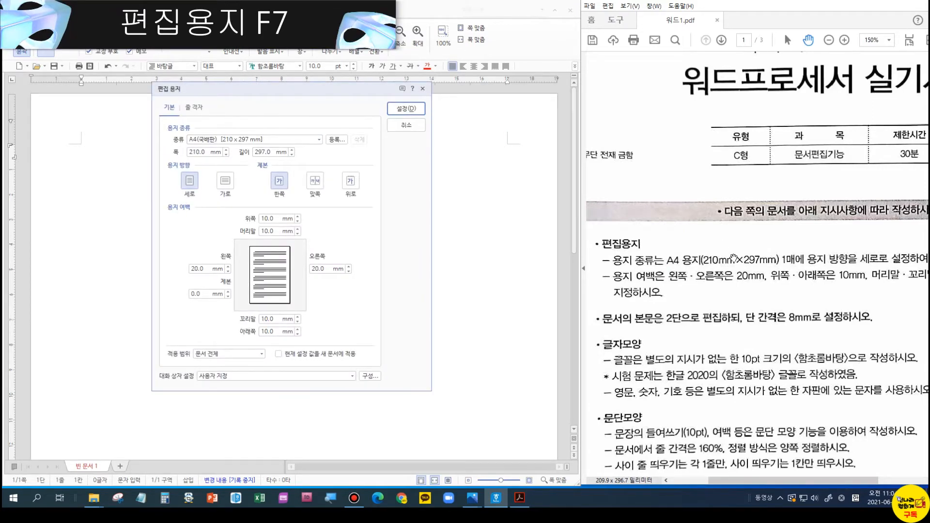
{"action": "key", "text": "ctrl"}
{"action": "left_click", "coordinate": [202, 139]}
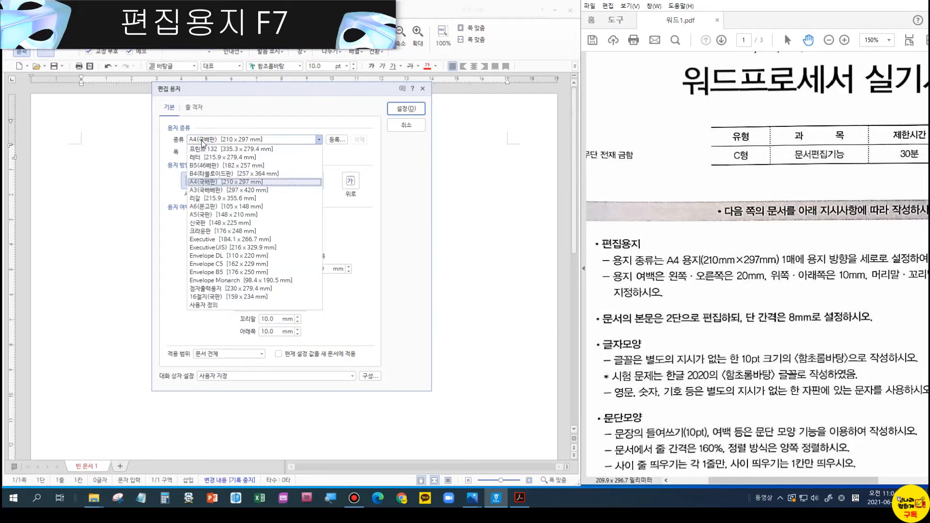
{"action": "left_click", "coordinate": [202, 182]}
{"action": "key", "text": "Tab"}
{"action": "key", "text": "Tab"}
{"action": "key", "text": "Tab"}
{"action": "key", "text": "Tab"}
{"action": "key", "text": "Tab"}
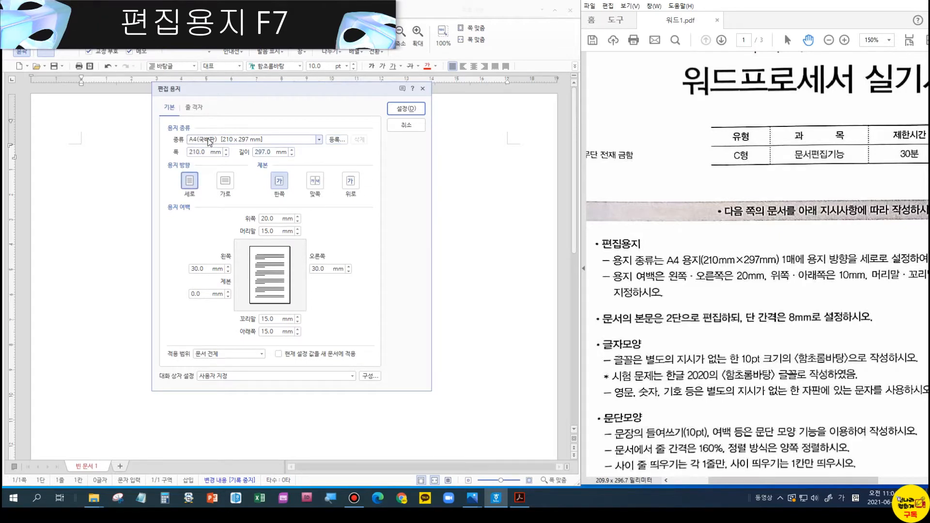
- Set margins to top 10, header 10, left 20, right 20, footer 10, bottom 10 mm
{"action": "key", "text": "Tab"}
{"action": "key", "text": "Tab"}
{"action": "key", "text": "Tab"}
{"action": "key", "text": "Tab"}
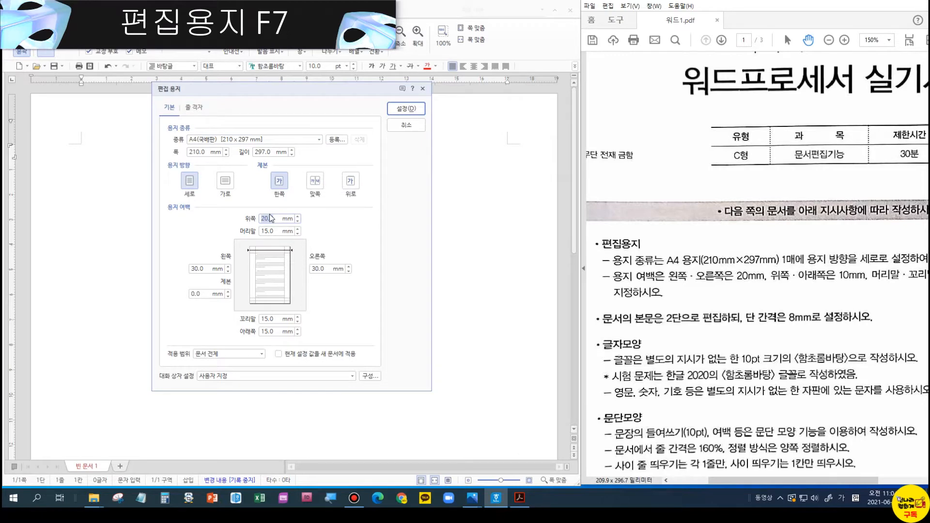
{"action": "type", "text": "10"}
{"action": "key", "text": "Tab"}
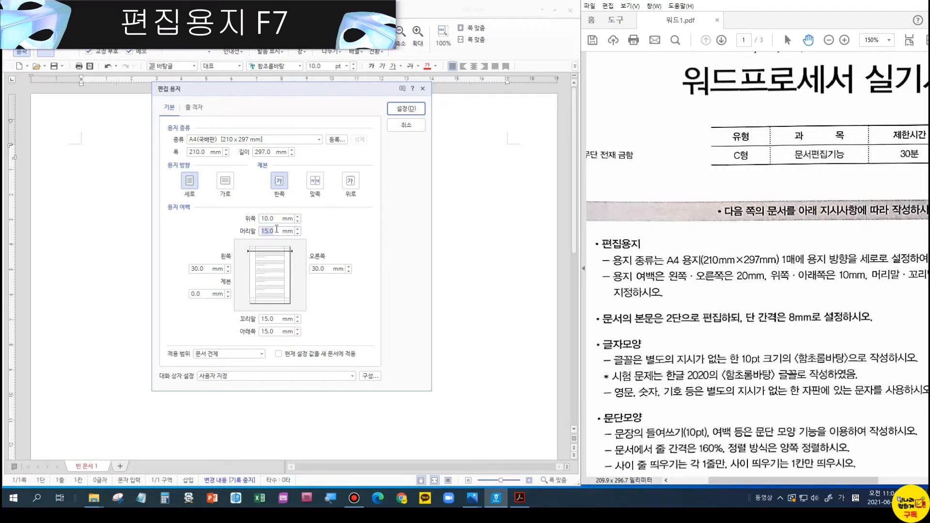
{"action": "type", "text": "10"}
{"action": "key", "text": "Tab"}
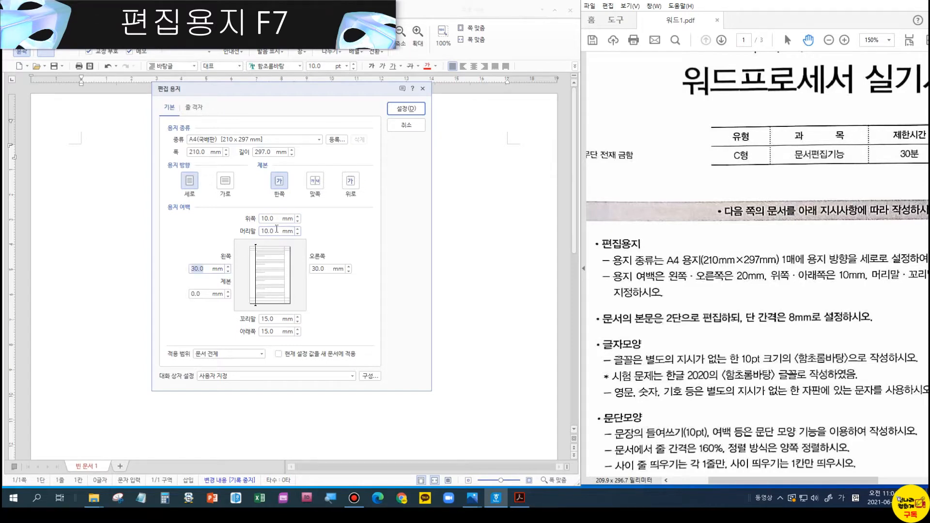
{"action": "type", "text": "20"}
{"action": "key", "text": "Tab"}
{"action": "key", "text": "Tab"}
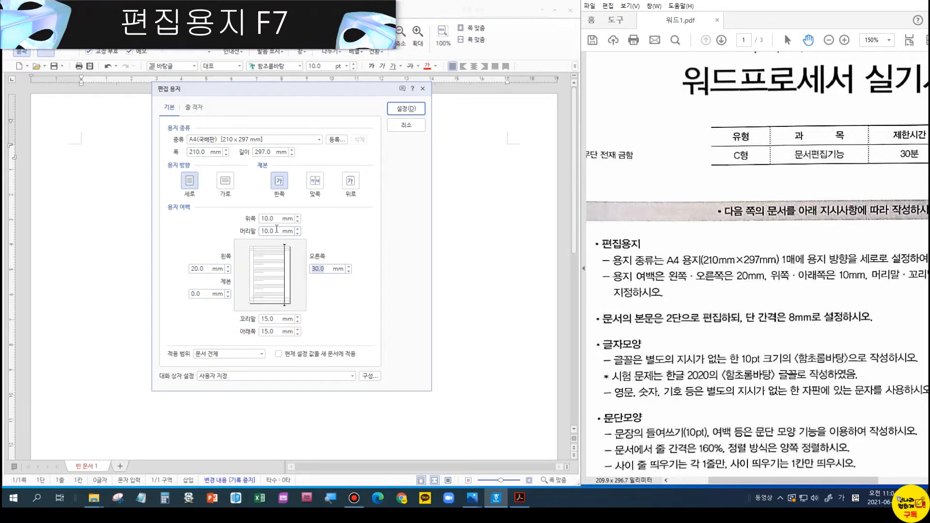
{"action": "type", "text": "20"}
{"action": "key", "text": "Tab"}
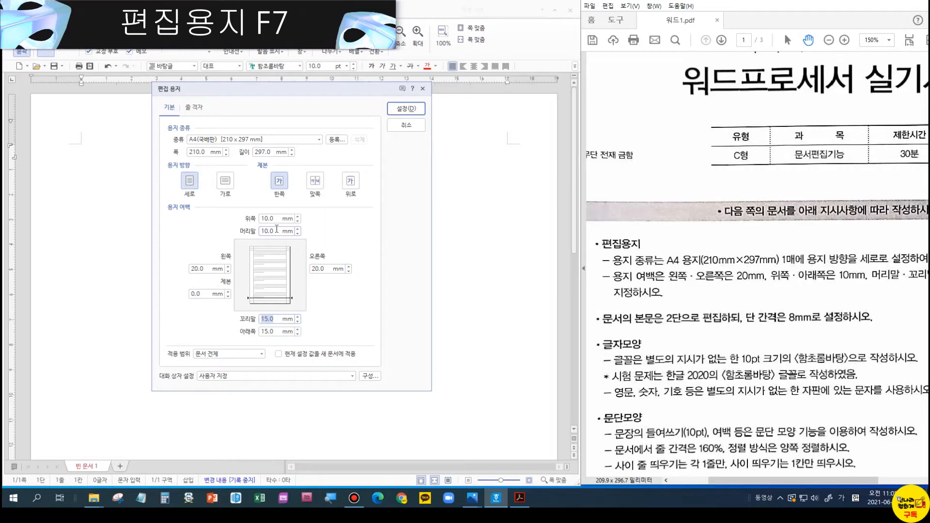
{"action": "type", "text": "10"}
{"action": "key", "text": "Tab"}
{"action": "type", "text": "10"}
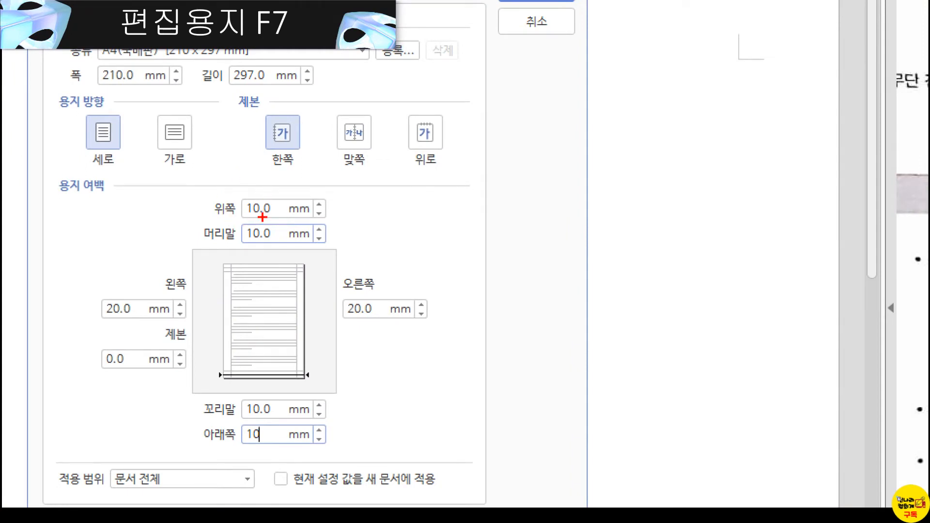
{"action": "mouse_move", "coordinate": [237, 191]}
{"action": "left_mouse_down"}
{"action": "mouse_move", "coordinate": [268, 213]}
{"action": "mouse_move", "coordinate": [341, 219]}
{"action": "left_mouse_up"}
{"action": "left_click_drag", "start_coordinate": [238, 213], "coordinate": [337, 246]}
{"action": "left_click_drag", "start_coordinate": [82, 286], "coordinate": [183, 323]}
{"action": "left_click_drag", "start_coordinate": [89, 337], "coordinate": [189, 373]}
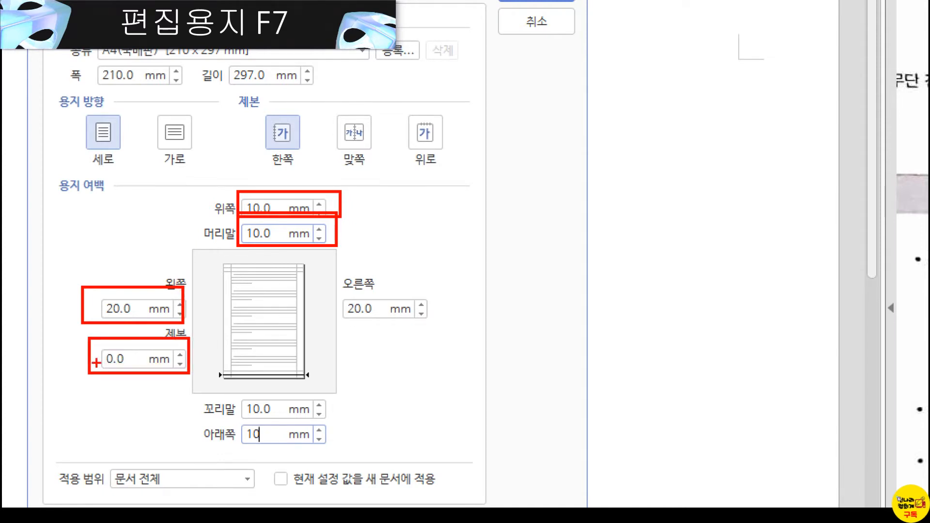
{"action": "left_click_drag", "start_coordinate": [337, 275], "coordinate": [435, 328]}
{"action": "left_click_drag", "start_coordinate": [203, 396], "coordinate": [349, 417]}
{"action": "left_click_drag", "start_coordinate": [199, 421], "coordinate": [319, 453]}
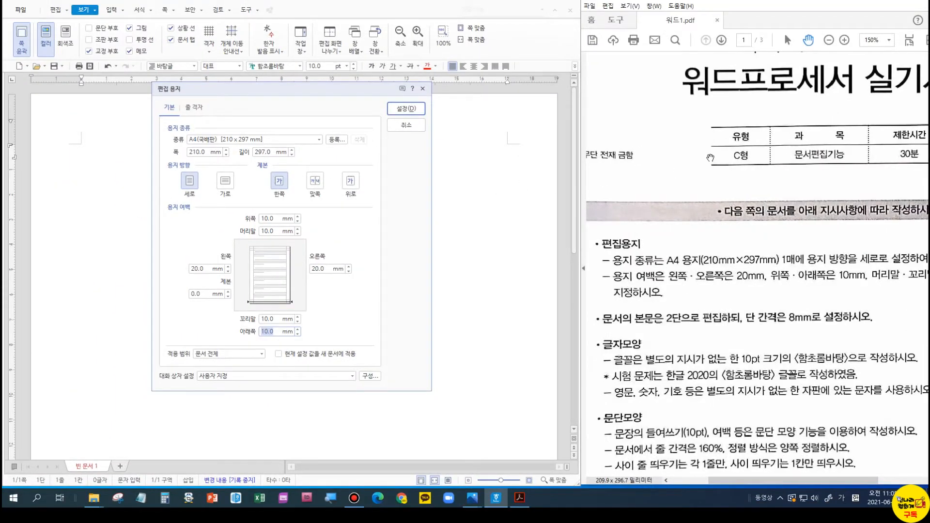
{"action": "left_click", "coordinate": [710, 158]}
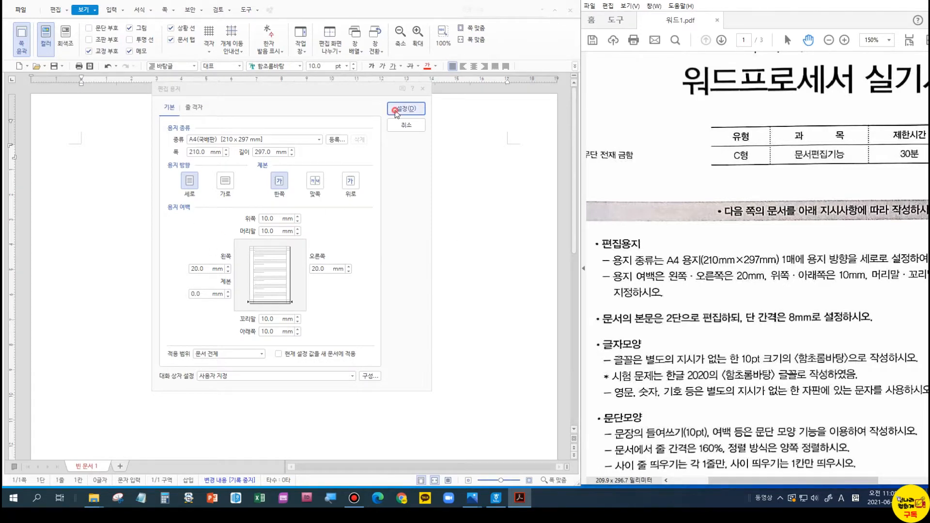
- Apply the new A4 page setup and turn on paragraph mark display
{"action": "left_click", "coordinate": [406, 109]}
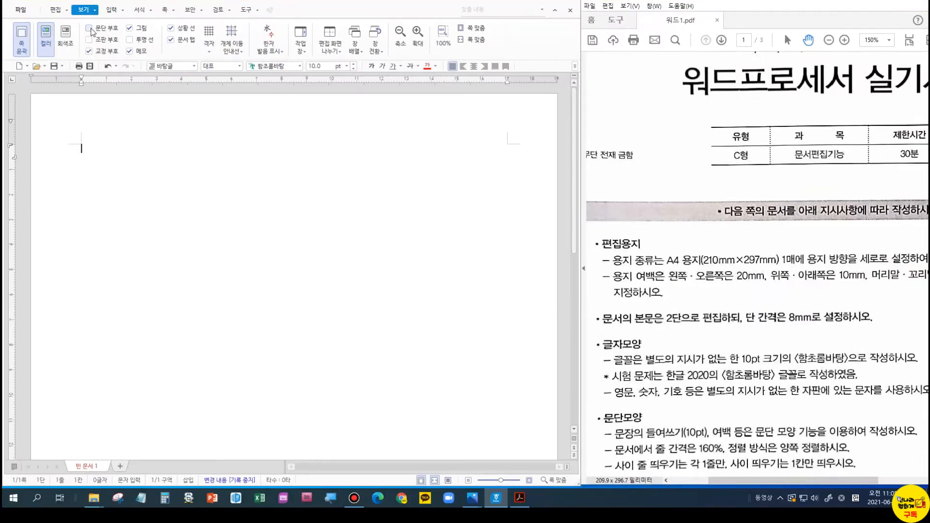
{"action": "left_click", "coordinate": [89, 28]}
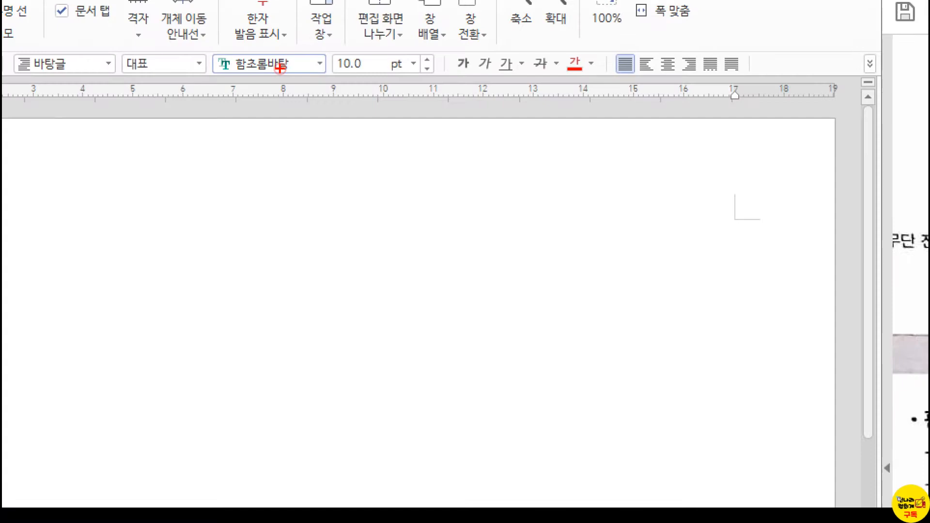
- In Korean input, type the heading '개요' and start the next line with '2020년까지 산업은 그야말로'
{"action": "mouse_move", "coordinate": [221, 48]}
{"action": "left_mouse_down"}
{"action": "mouse_move", "coordinate": [310, 97]}
{"action": "mouse_move", "coordinate": [295, 84]}
{"action": "left_mouse_up"}
{"action": "left_click_drag", "start_coordinate": [328, 47], "coordinate": [403, 90]}
{"action": "key", "text": "Escape"}
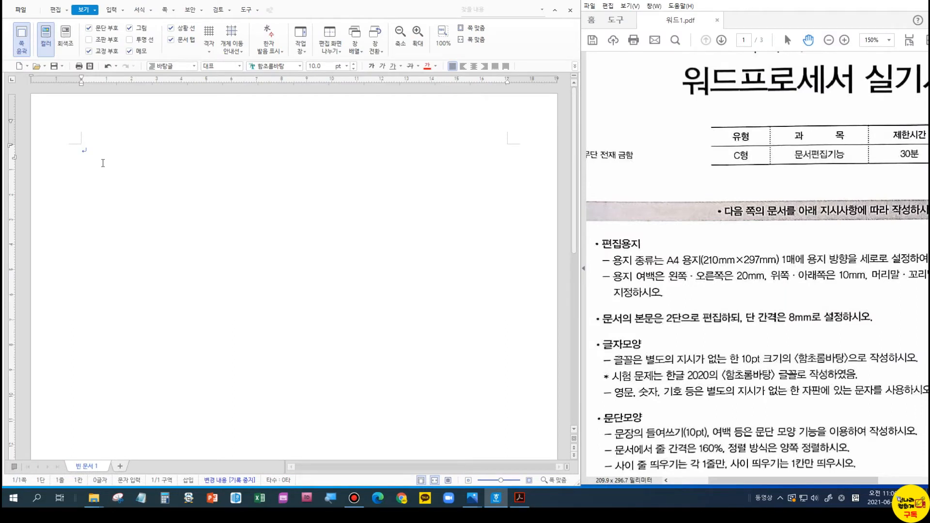
{"action": "key", "text": "Hangul"}
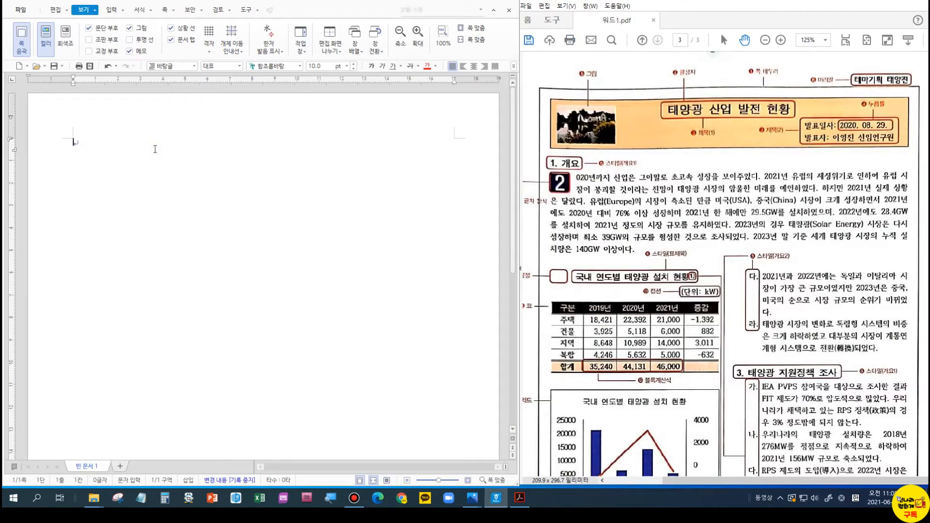
{"action": "type", "text": "개요"}
{"action": "key", "text": "Return"}
{"action": "type", "text": "2020년ㄲ까지"}
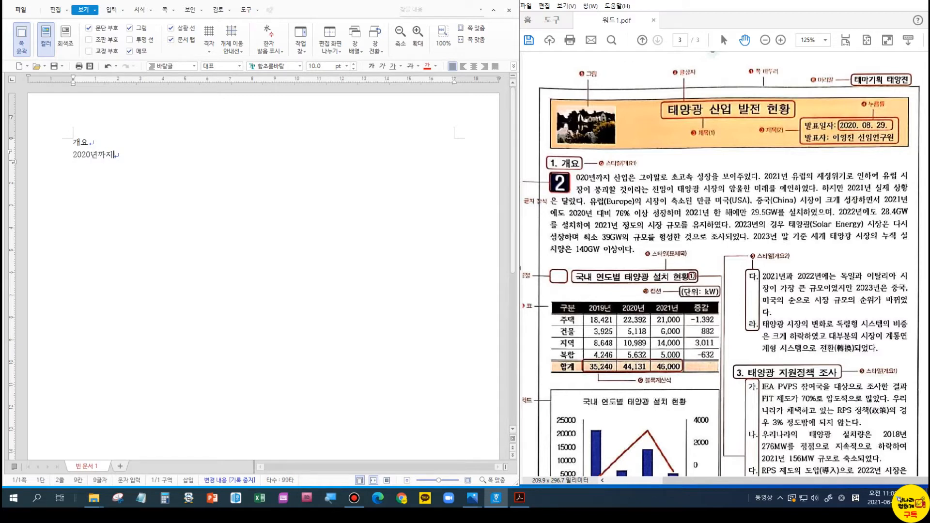
{"action": "type", "text": " 산업은 그야말로"}
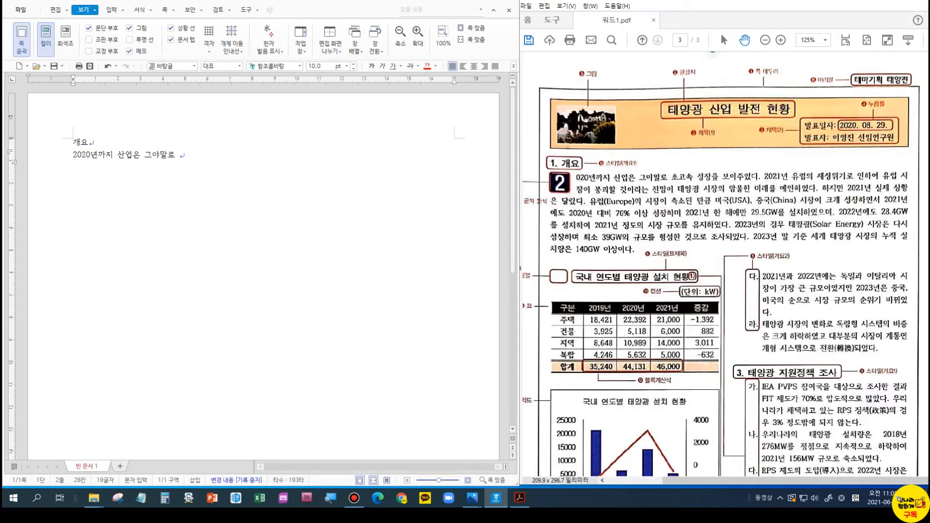
{"action": "left_click", "coordinate": [73, 155]}
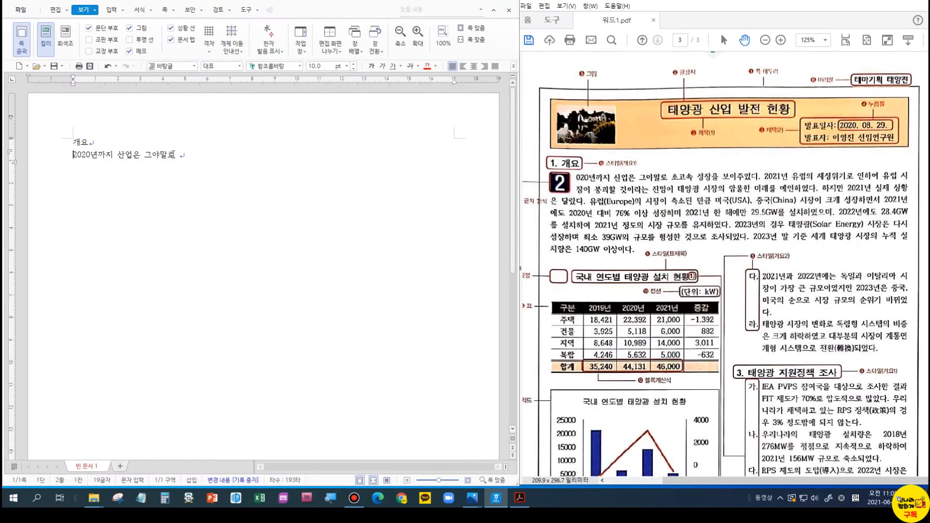
{"action": "left_click", "coordinate": [334, 153]}
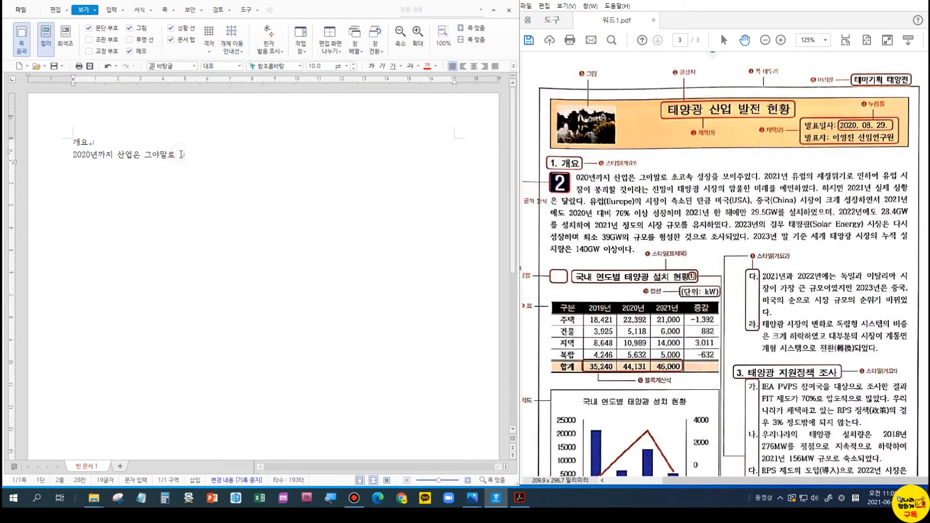
- Type the rest of the overview paragraph, including USA and China, ending '140GW 이상이다.'
{"action": "type", "text": "초고속 성장으을 보여주었다. "}
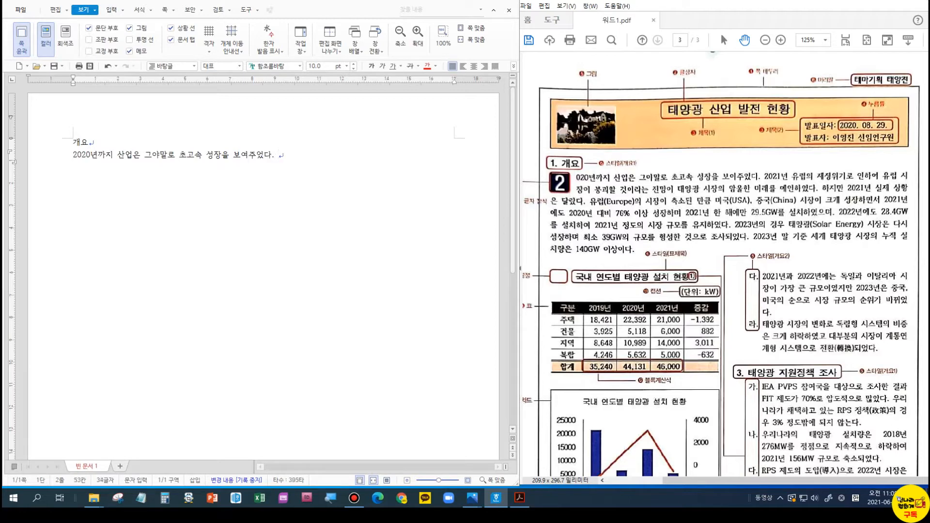
{"action": "type", "text": "2021년 "}
{"action": "type", "text": "유럽의 재"}
{"action": "type", "text": "정위기로 인하"}
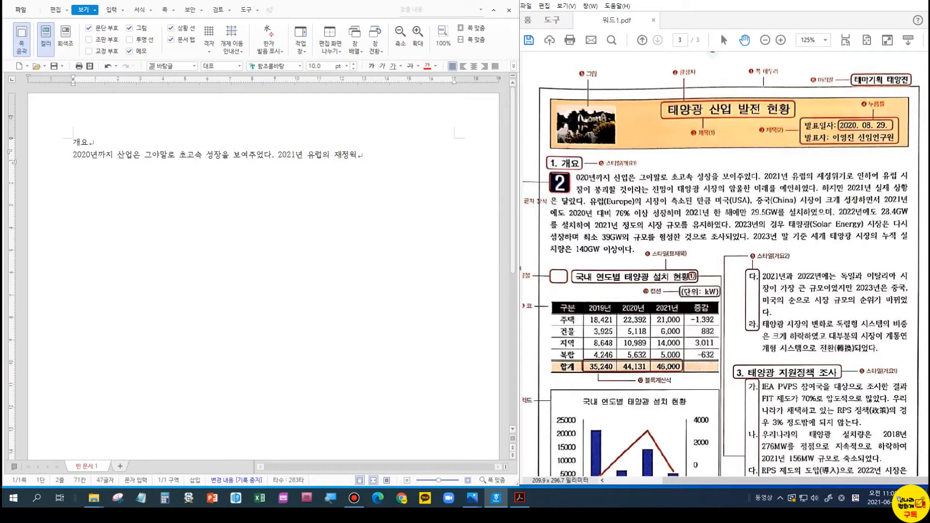
{"action": "type", "text": "여 유럽 시"}
{"action": "type", "text": "장이 봉괴하"}
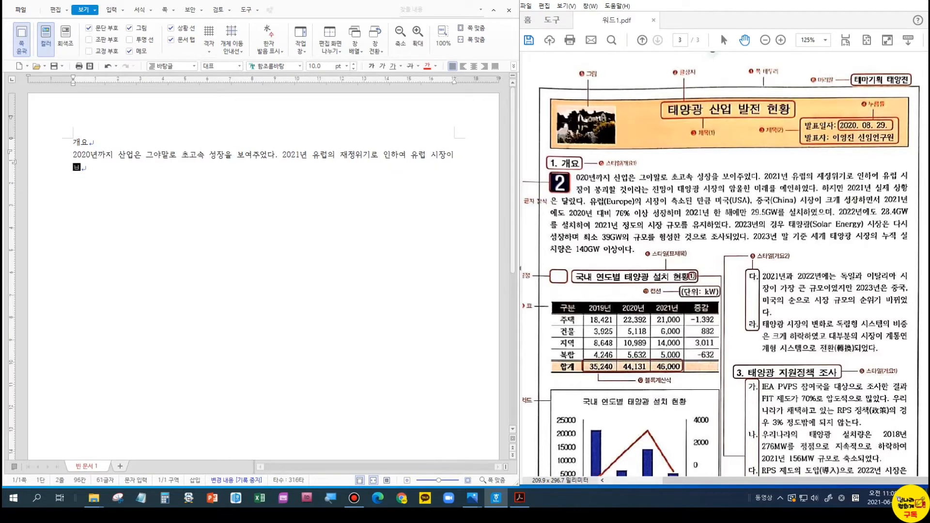
{"action": "type", "text": "ㄹ 것이라는 전ㅁㅏㅇ이 태양광 시장의 암울한 미래를 예언하였다. 하지만 "}
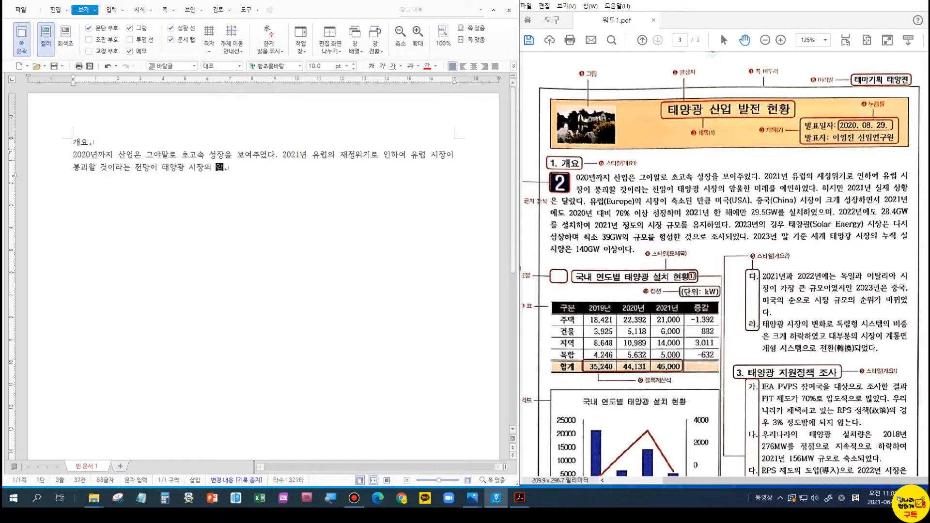
{"action": "type", "text": "2021년 실제 상황은 달랐다. 유럽(Europe)의 시"}
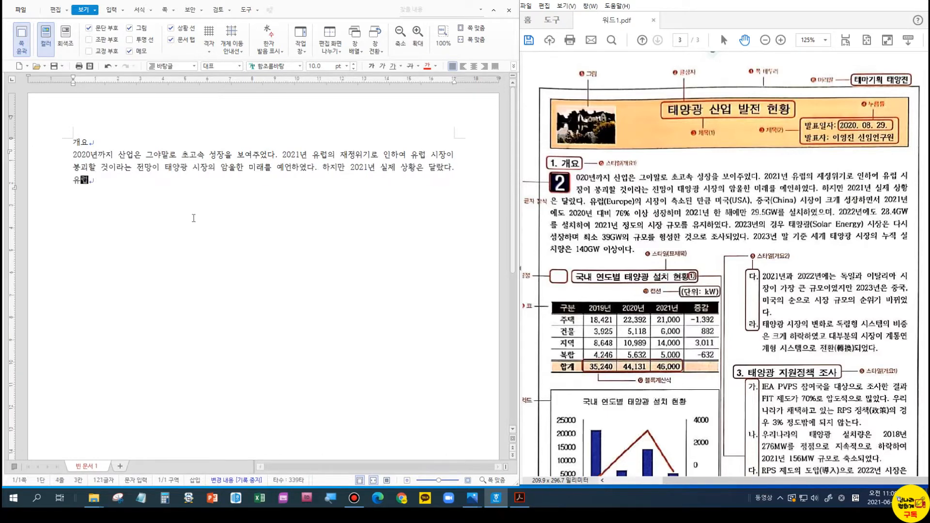
{"action": "type", "text": "장이 축소된 만큼 미국("}
{"action": "key", "text": "Caps_Lock"}
{"action": "type", "text": "USA), 중국(China) 시장이 크게 성장하면서"}
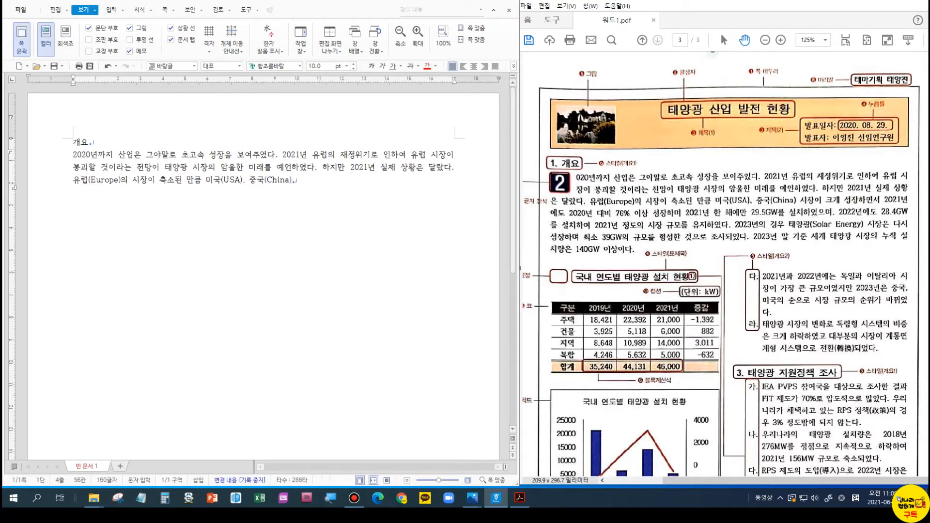
{"action": "type", "text": " 2021년에도 2020년 대비 "}
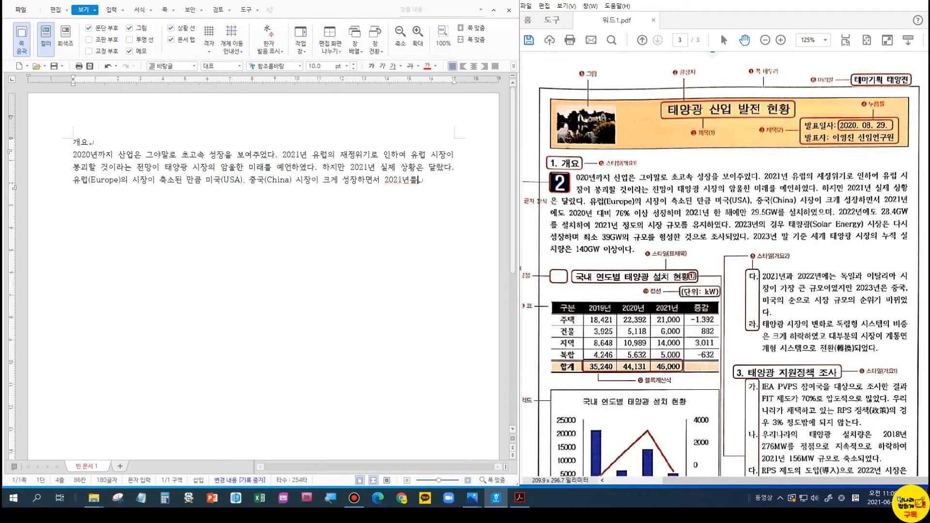
{"action": "type", "text": "76% 이상 성장하며 2021년 한 해에만 29.5GW를 설치하였으며, 2022년에도 28.4GW를 설치하여"}
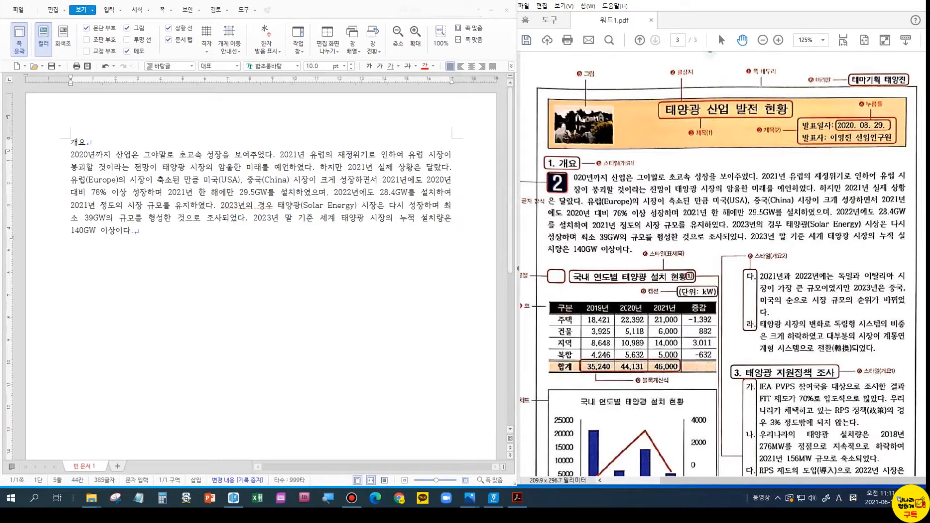
{"action": "left_click", "coordinate": [212, 217]}
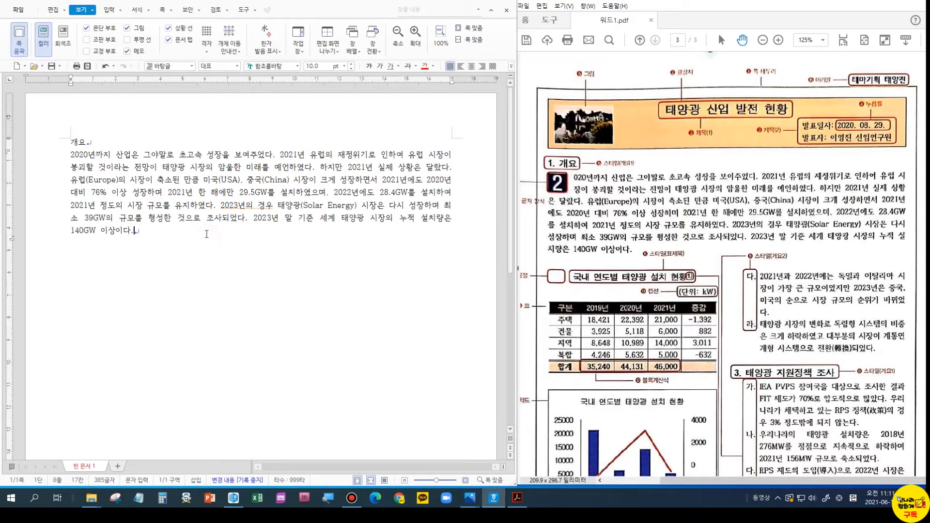
{"action": "left_click", "coordinate": [181, 192]}
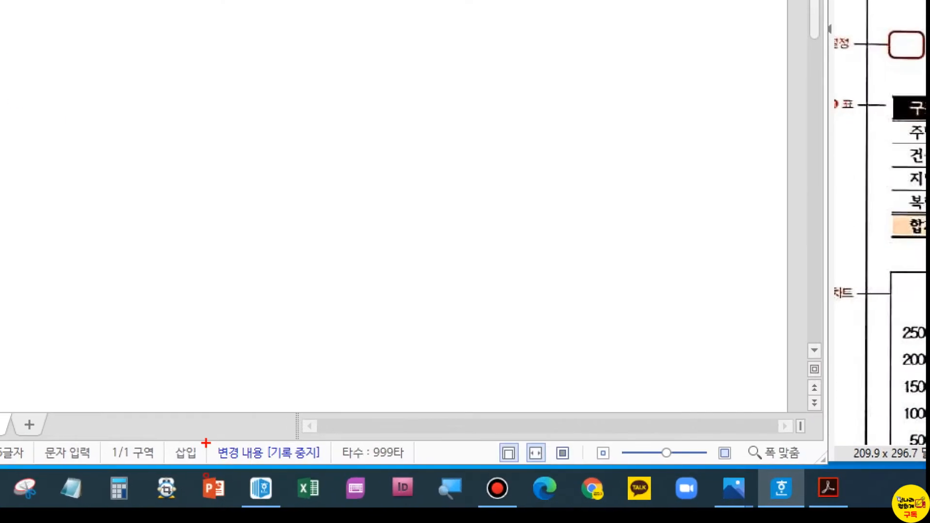
{"action": "left_click_drag", "start_coordinate": [181, 463], "coordinate": [205, 479]}
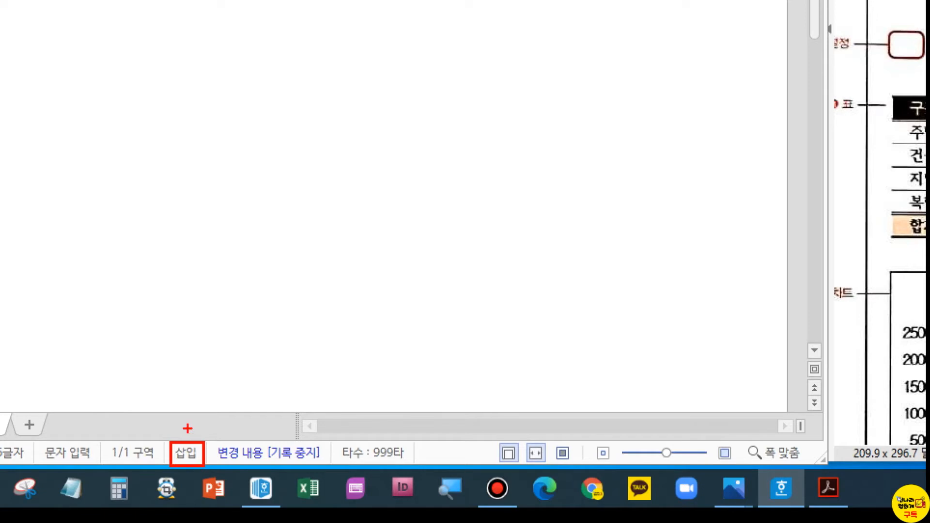
{"action": "mouse_move", "coordinate": [167, 337]}
{"action": "left_mouse_down"}
{"action": "mouse_move", "coordinate": [167, 361]}
{"action": "mouse_move", "coordinate": [185, 348]}
{"action": "mouse_move", "coordinate": [160, 364]}
{"action": "mouse_move", "coordinate": [184, 397]}
{"action": "left_mouse_up"}
{"action": "left_click", "coordinate": [193, 334]}
{"action": "mouse_move", "coordinate": [193, 336]}
{"action": "left_mouse_down"}
{"action": "mouse_move", "coordinate": [221, 320]}
{"action": "mouse_move", "coordinate": [204, 355]}
{"action": "mouse_move", "coordinate": [220, 334]}
{"action": "mouse_move", "coordinate": [226, 351]}
{"action": "left_mouse_up"}
{"action": "left_click_drag", "start_coordinate": [235, 308], "coordinate": [237, 358]}
{"action": "mouse_move", "coordinate": [244, 354]}
{"action": "left_mouse_down"}
{"action": "mouse_move", "coordinate": [240, 366]}
{"action": "mouse_move", "coordinate": [249, 359]}
{"action": "left_mouse_up"}
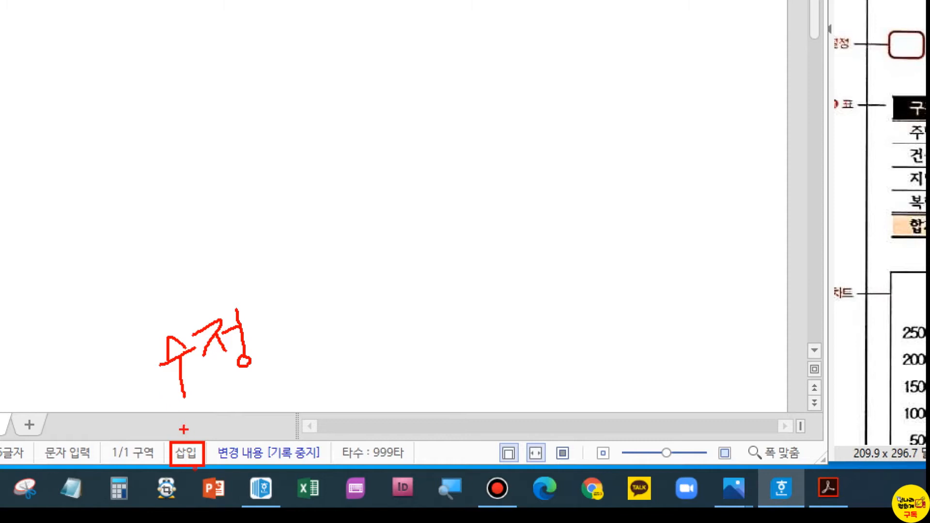
{"action": "left_click_drag", "start_coordinate": [184, 428], "coordinate": [233, 381]}
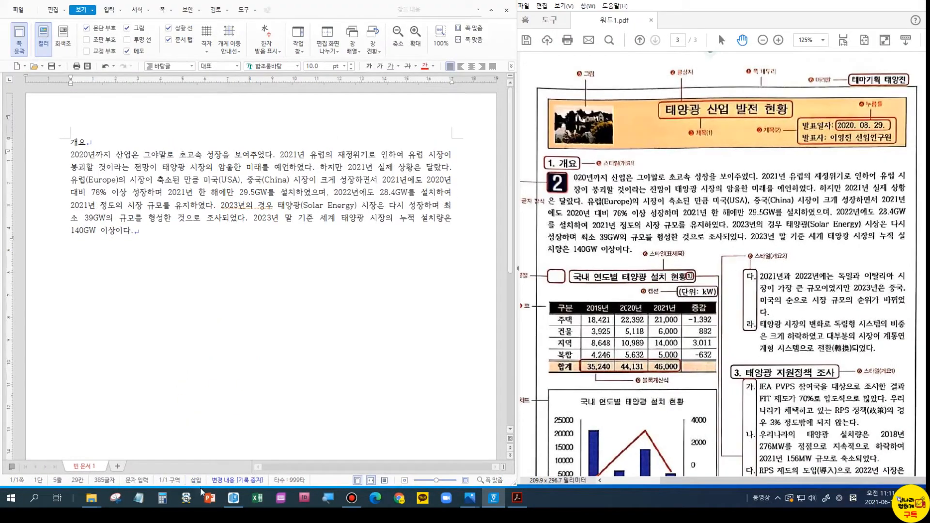
- Add two empty lines after the overview paragraph, keeping insert mode on
{"action": "left_click", "coordinate": [197, 481]}
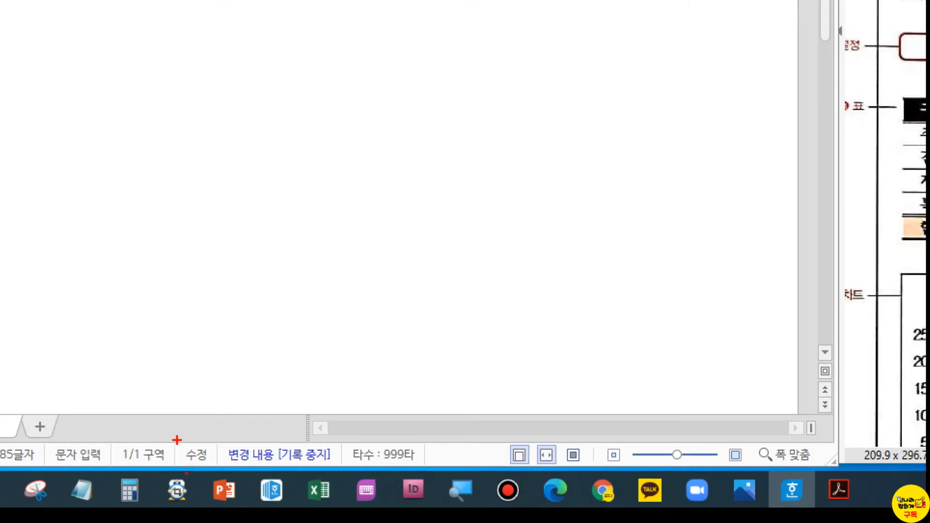
{"action": "left_click_drag", "start_coordinate": [176, 439], "coordinate": [210, 462]}
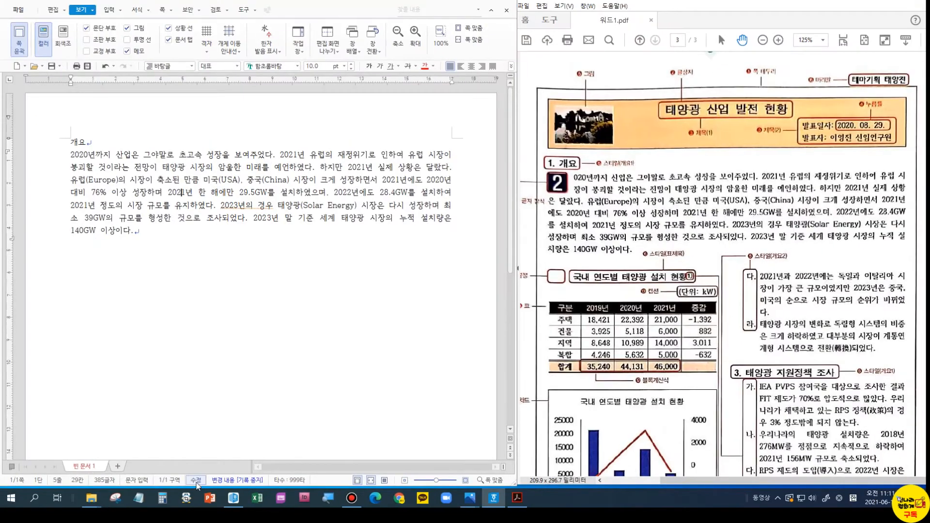
{"action": "left_click", "coordinate": [196, 480]}
{"action": "left_click", "coordinate": [172, 241]}
{"action": "key", "text": "Return"}
{"action": "key", "text": "Return"}
{"action": "left_click", "coordinate": [255, 211]}
{"action": "key", "text": "Hangul"}
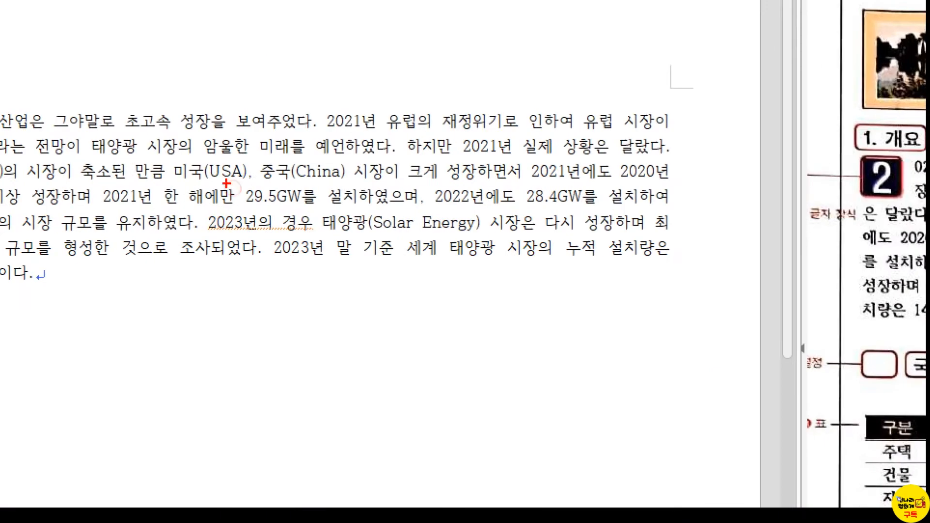
{"action": "left_click_drag", "start_coordinate": [204, 158], "coordinate": [253, 181]}
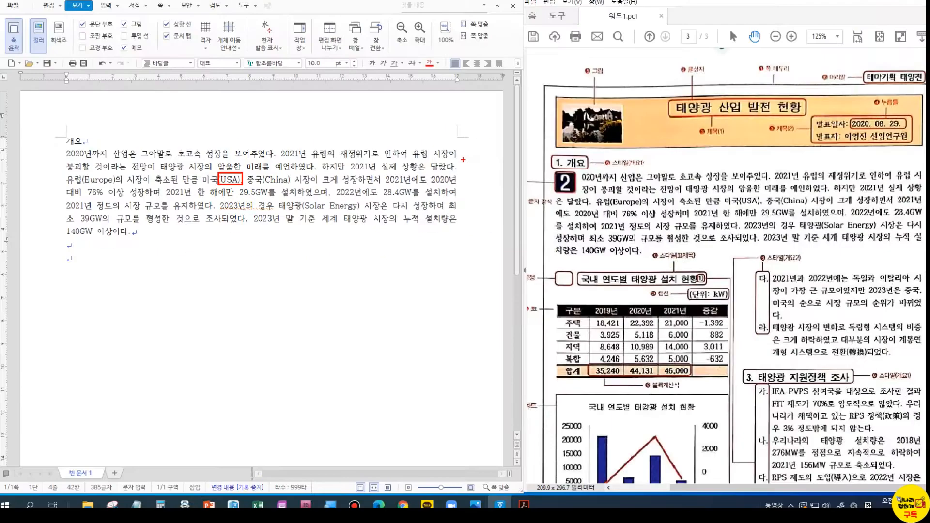
{"action": "key", "text": "Escape"}
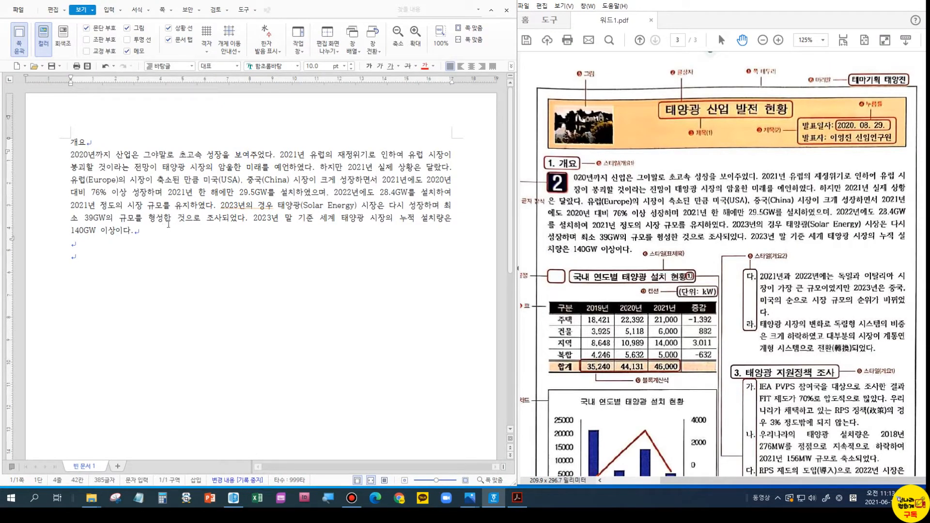
- Type the heading '국내 연도별 태양광 설치 현황' on the empty line and open the table-creation settings
{"action": "left_click", "coordinate": [94, 256]}
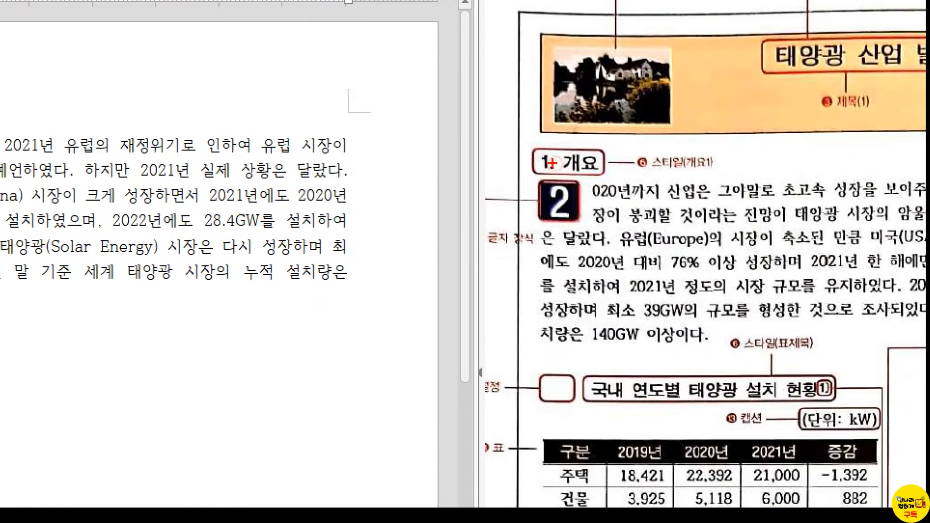
{"action": "left_click_drag", "start_coordinate": [532, 144], "coordinate": [560, 178]}
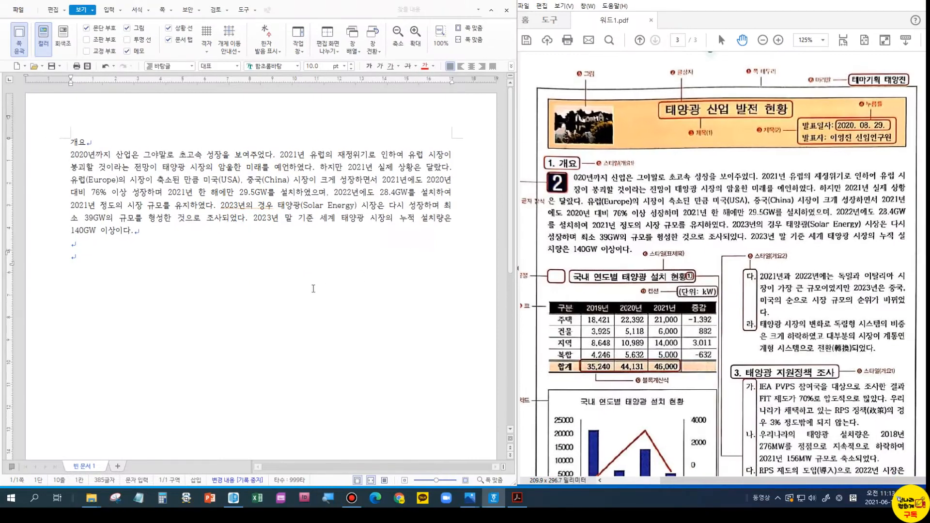
{"action": "type", "text": "국내 연도별 태양광"}
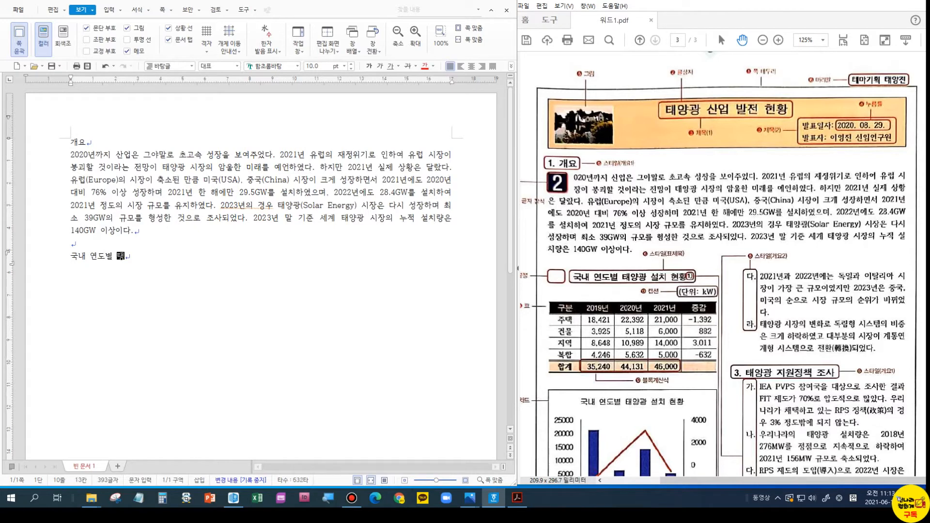
{"action": "type", "text": " 설치 현황"}
{"action": "key", "text": "Return"}
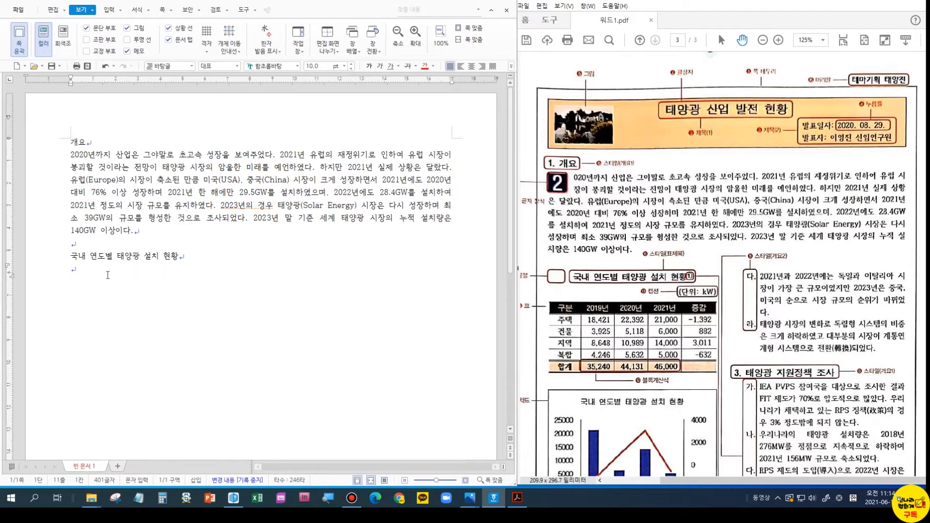
{"action": "key", "text": "ctrl+n"}
{"action": "key", "text": "t"}
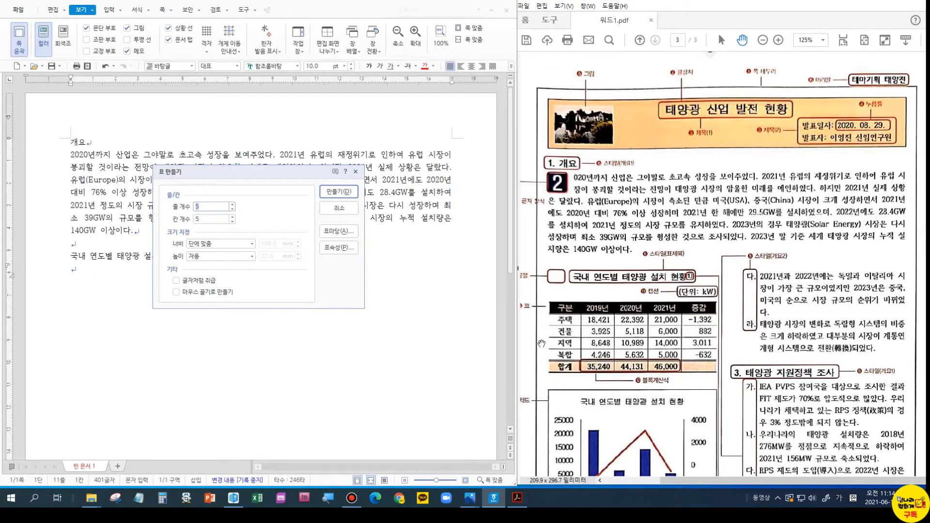
- Create a 6-row, 5-column table treated as a character below the heading
{"action": "key", "text": "BackSpace"}
{"action": "type", "text": "6"}
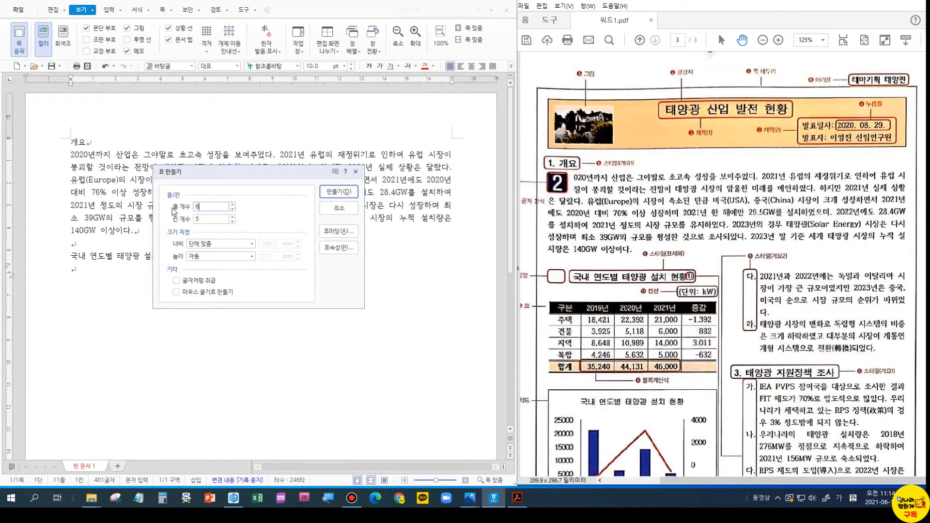
{"action": "key", "text": "Tab"}
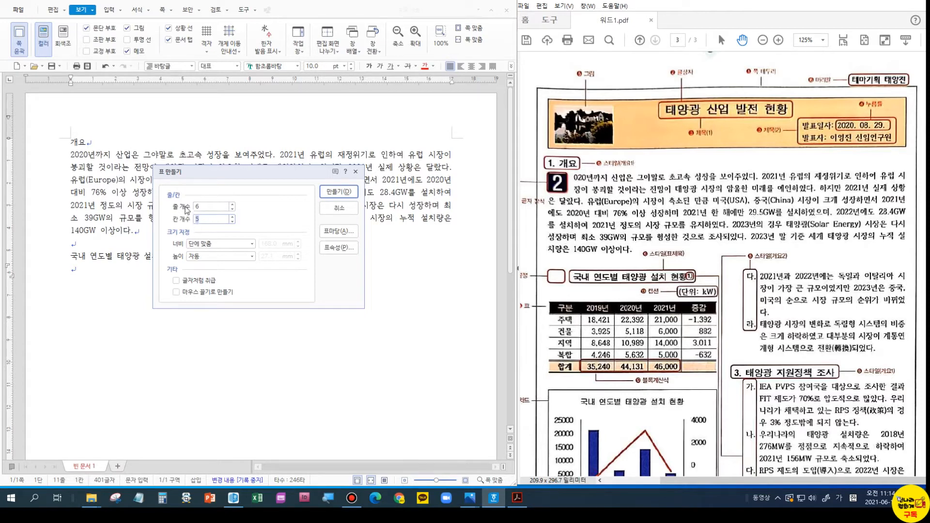
{"action": "left_click", "coordinate": [188, 282]}
{"action": "left_click", "coordinate": [338, 192]}
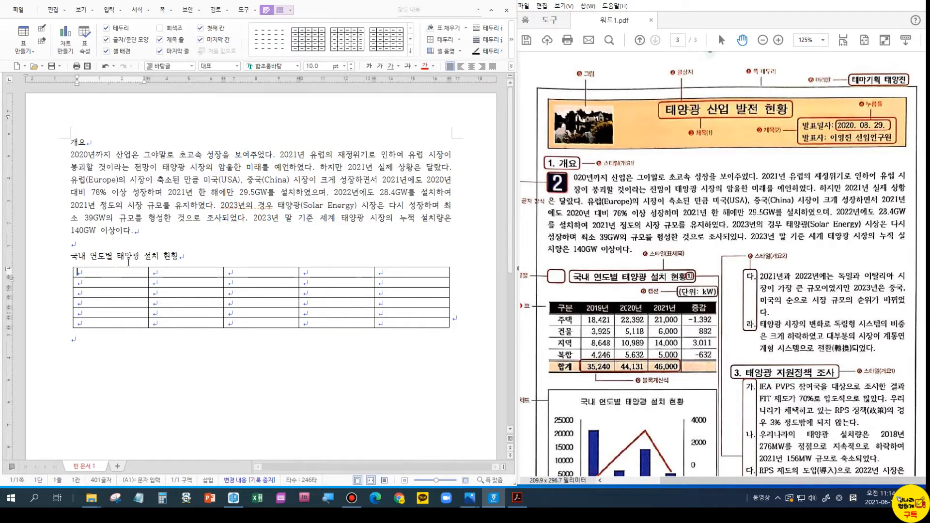
- Fill the first column with 구분, 주택, 건물, 지역, 복합, 합계
{"action": "type", "text": "구분"}
{"action": "key", "text": "Down"}
{"action": "type", "text": "ㅈ"}
{"action": "type", "text": "택"}
{"action": "key", "text": "Down"}
{"action": "type", "text": "건물"}
{"action": "key", "text": "Down"}
{"action": "type", "text": "지역"}
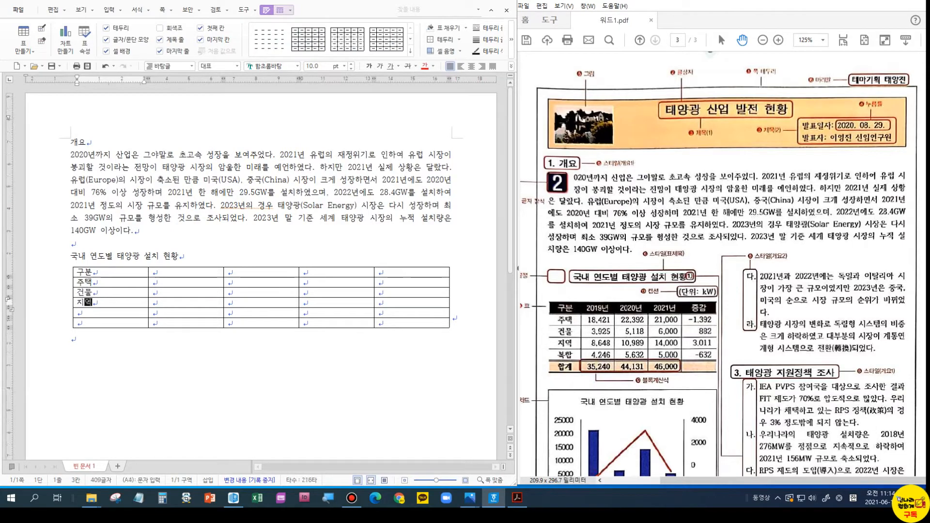
{"action": "key", "text": "Down"}
{"action": "type", "text": "복합"}
{"action": "key", "text": "Down"}
{"action": "type", "text": "합계"}
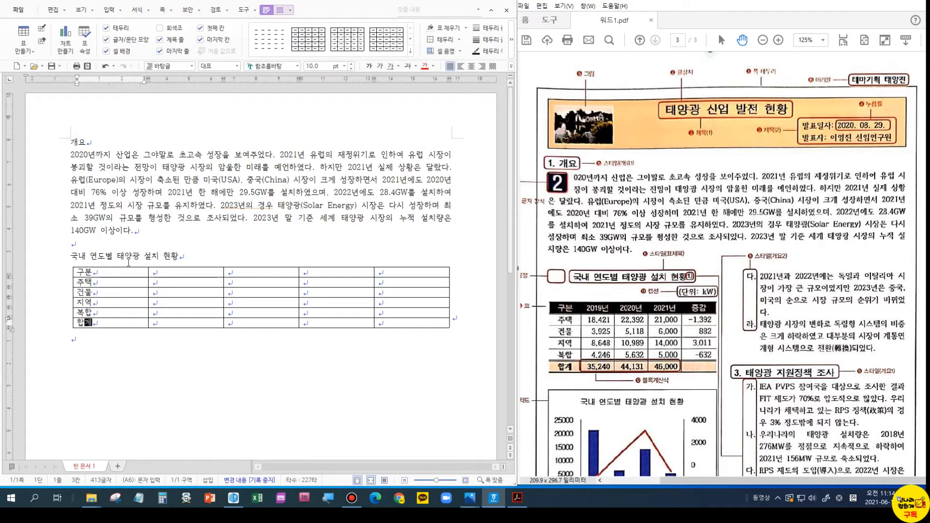
- Enter 2019년, 2020년, 2021년 across the top row and start the 주택 value under 2019년
{"action": "left_click", "coordinate": [194, 274]}
{"action": "type", "text": "2019년"}
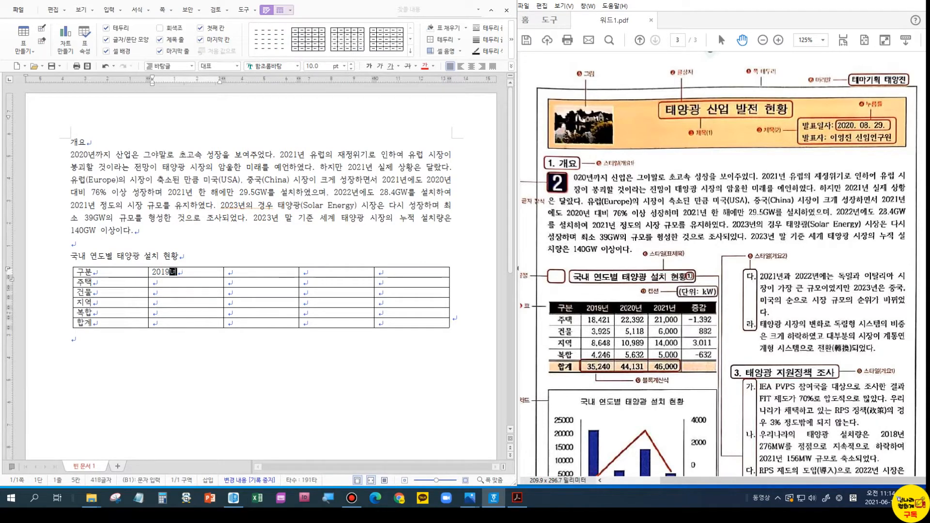
{"action": "key", "text": "Tab"}
{"action": "type", "text": "2020년"}
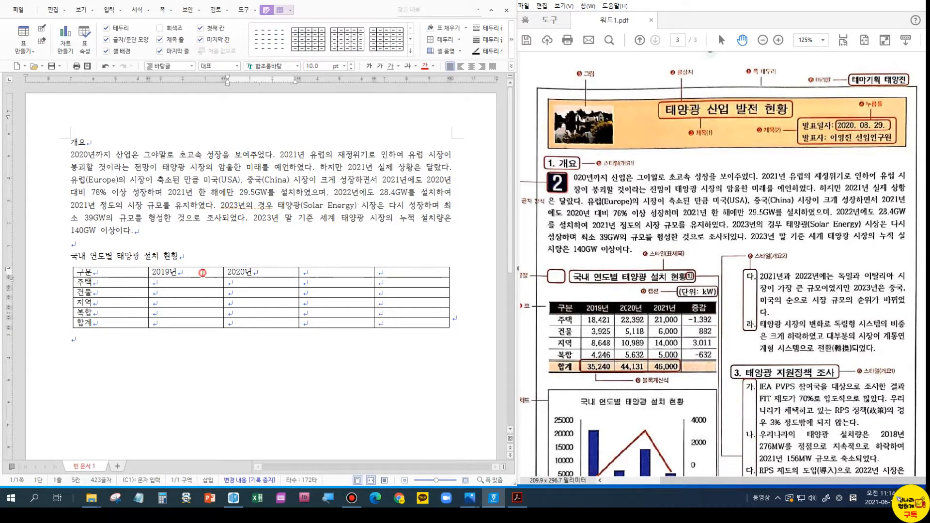
{"action": "left_click_drag", "start_coordinate": [194, 272], "coordinate": [340, 269]}
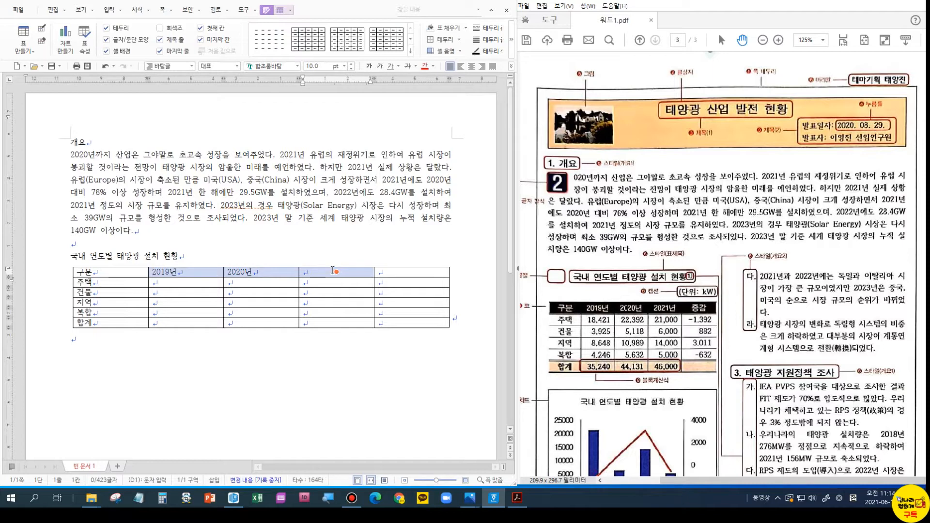
{"action": "left_click", "coordinate": [332, 270]}
{"action": "type", "text": "2021년"}
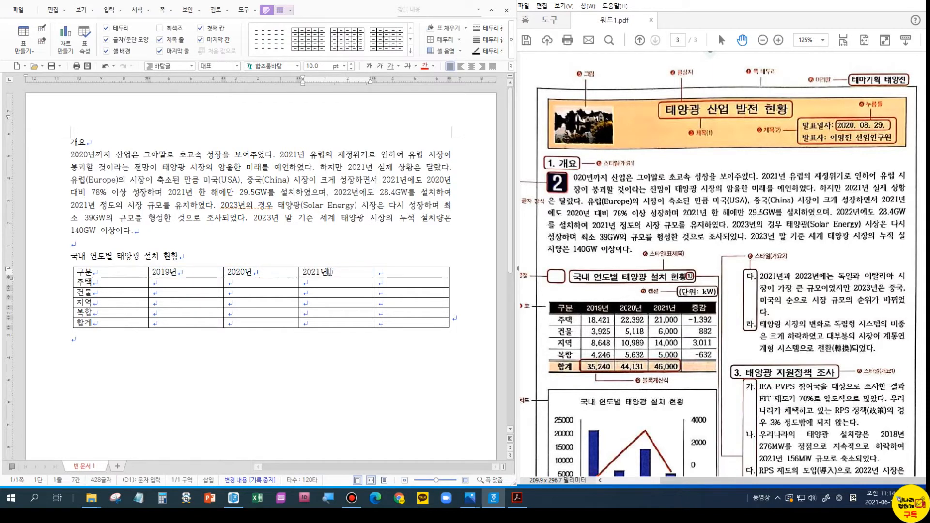
{"action": "left_click", "coordinate": [206, 285]}
{"action": "type", "text": "18"}
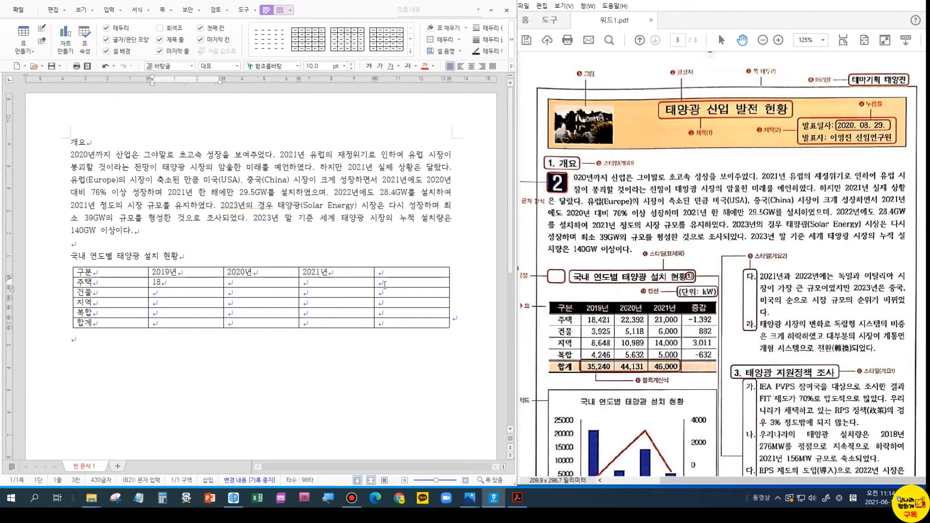
{"action": "scroll", "coordinate": [609, 324], "scroll_direction": "up", "scroll_amount": 3}
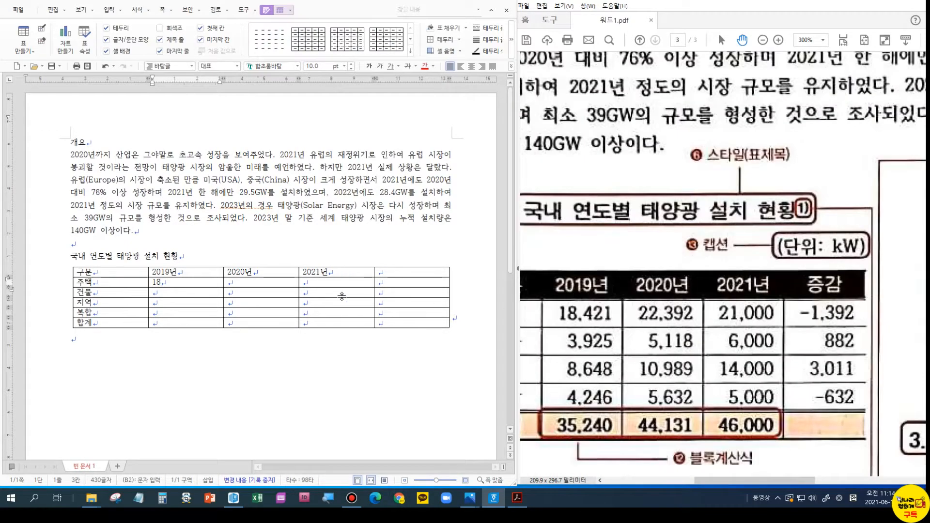
- Complete the 2019년 column entries with 8421, 8648 and 4246
{"action": "left_click", "coordinate": [190, 281]}
{"action": "type", "text": "8421"}
{"action": "key", "text": "Down"}
{"action": "key", "text": "Down"}
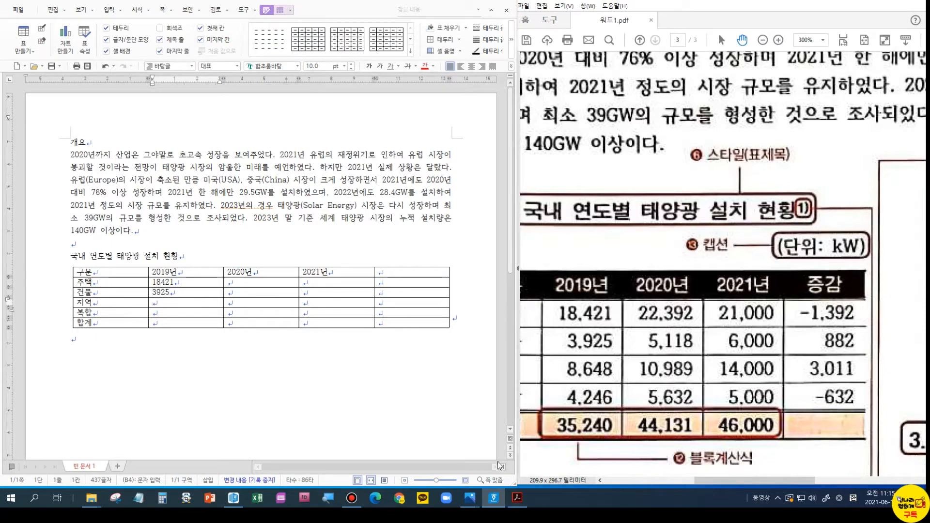
{"action": "left_click", "coordinate": [444, 481]}
{"action": "left_click", "coordinate": [446, 481]}
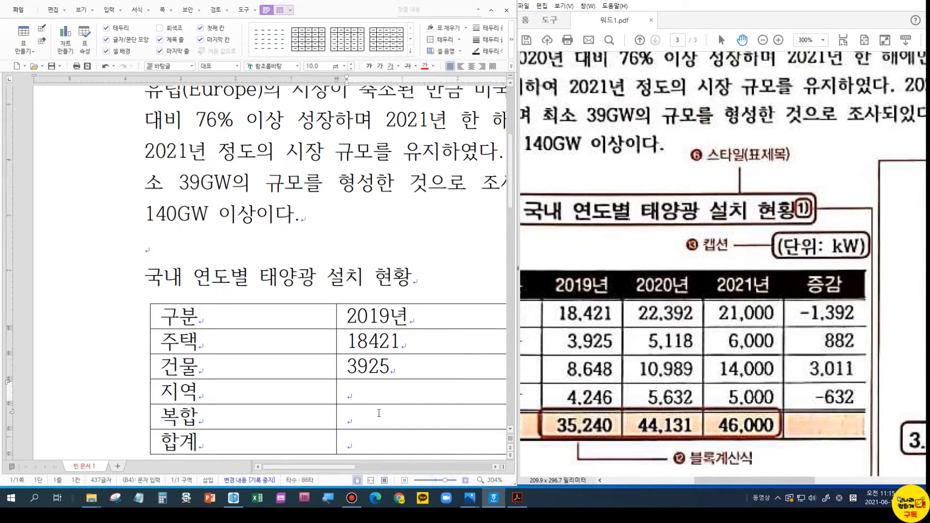
{"action": "left_click_drag", "start_coordinate": [347, 466], "coordinate": [400, 477]}
{"action": "left_click", "coordinate": [91, 389]}
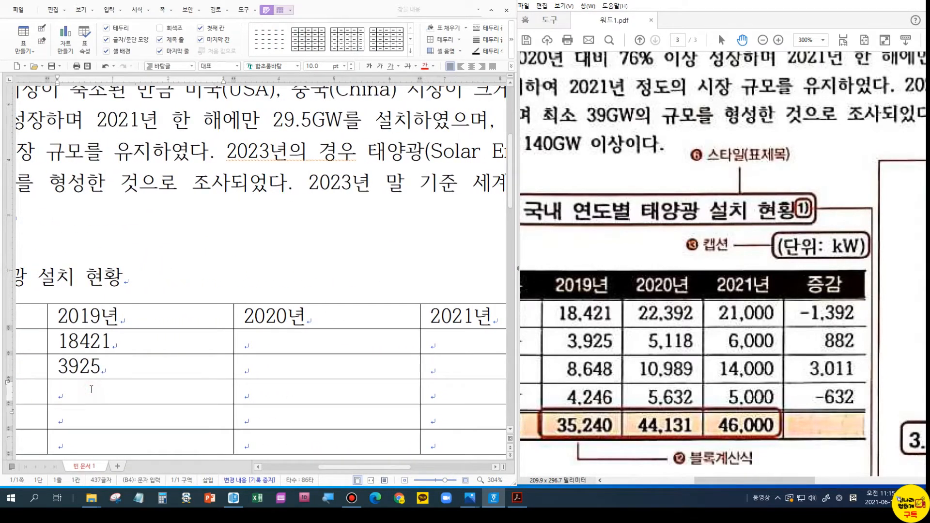
{"action": "type", "text": "8648"}
{"action": "key", "text": "Down"}
{"action": "type", "text": "4"}
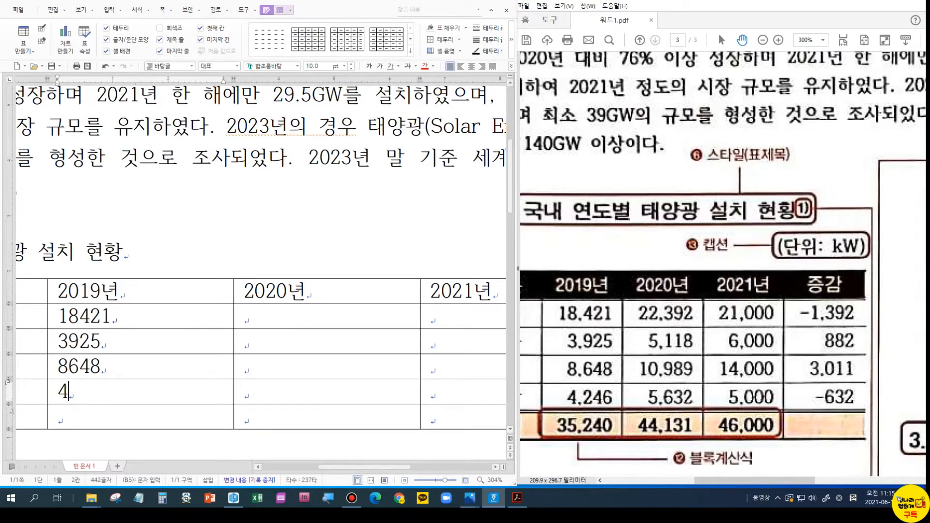
{"action": "type", "text": "246"}
- Fill the 2020년 column from 22392 down to 5632, correcting two mistyped entries
{"action": "key", "text": "Up"}
{"action": "key", "text": "Up"}
{"action": "key", "text": "Up"}
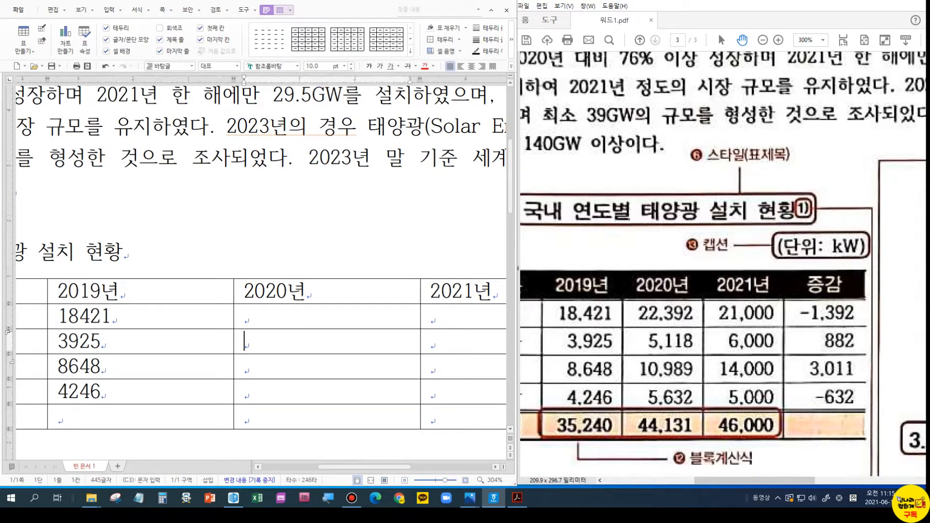
{"action": "type", "text": "22392"}
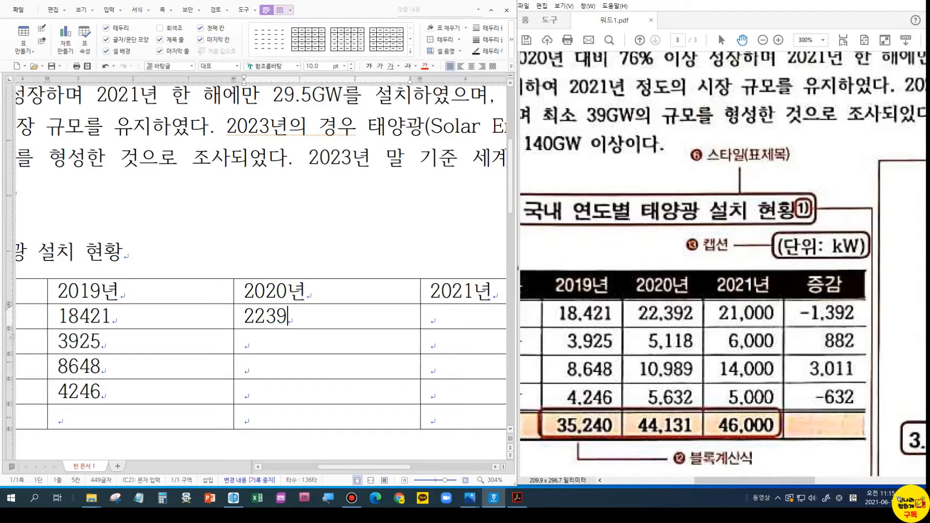
{"action": "key", "text": "Down"}
{"action": "type", "text": "55"}
{"action": "key", "text": "BackSpace"}
{"action": "type", "text": "118"}
{"action": "key", "text": "Down"}
{"action": "type", "text": "1099"}
{"action": "type", "text": "8"}
{"action": "key", "text": "BackSpace"}
{"action": "key", "text": "BackSpace"}
{"action": "type", "text": "89"}
{"action": "key", "text": "Down"}
{"action": "type", "text": "5632"}
- Enter 21000, 6000, 14000 and 5000 in the 2021년 column
{"action": "key", "text": "Right"}
{"action": "key", "text": "Up"}
{"action": "key", "text": "Up"}
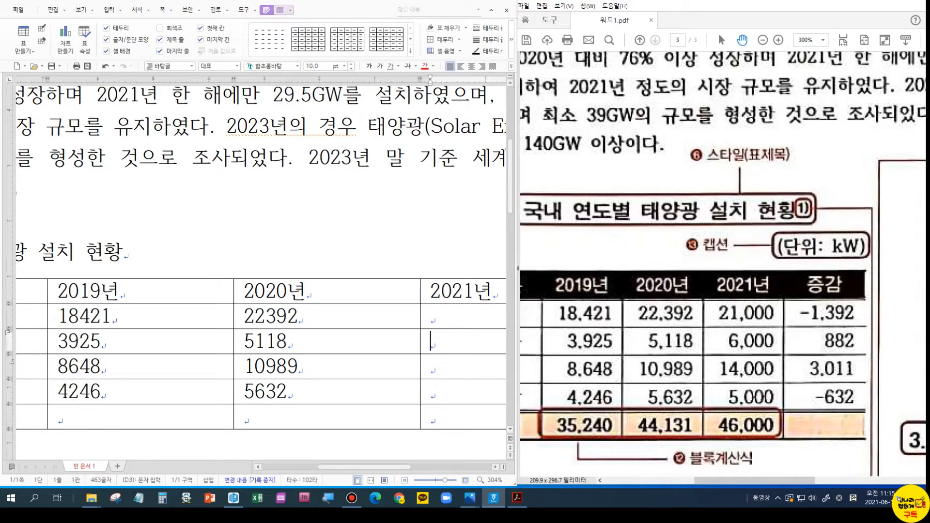
{"action": "key", "text": "Up"}
{"action": "type", "text": "21000"}
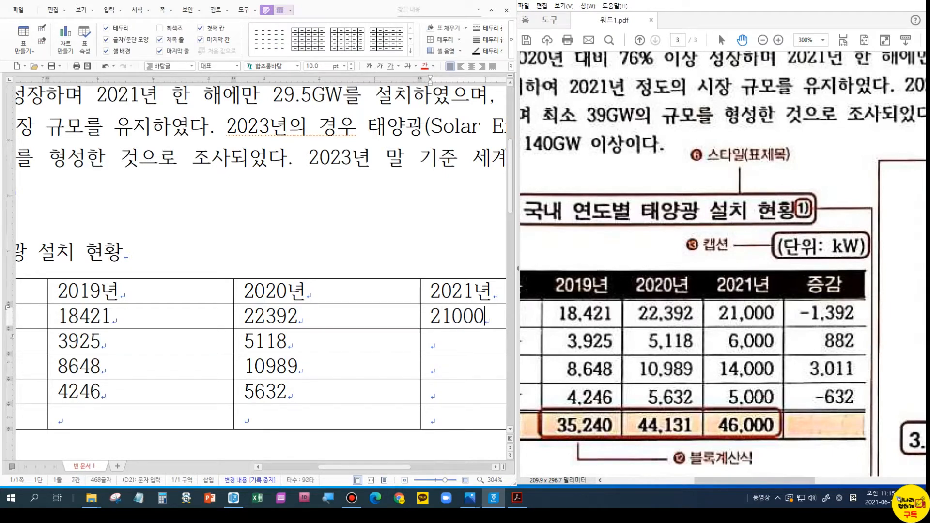
{"action": "key", "text": "Down"}
{"action": "type", "text": "6000"}
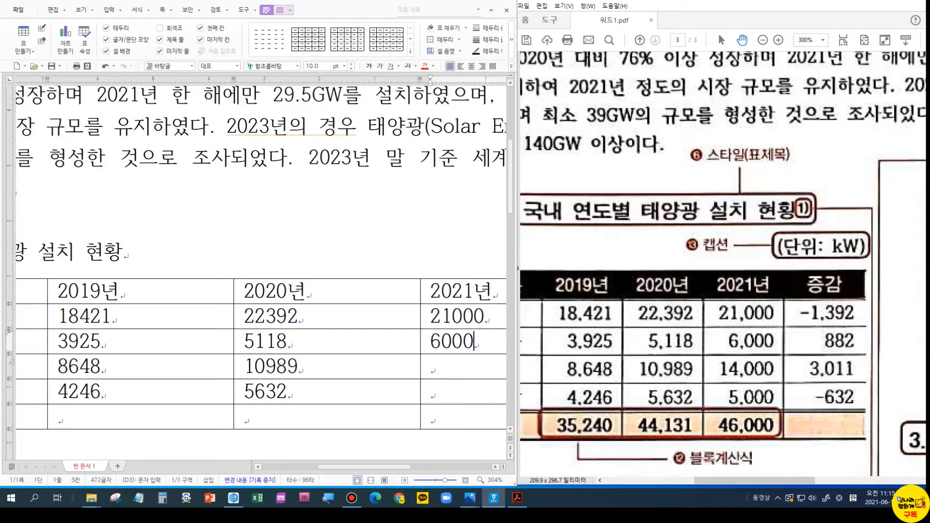
{"action": "key", "text": "Down"}
{"action": "type", "text": "14000"}
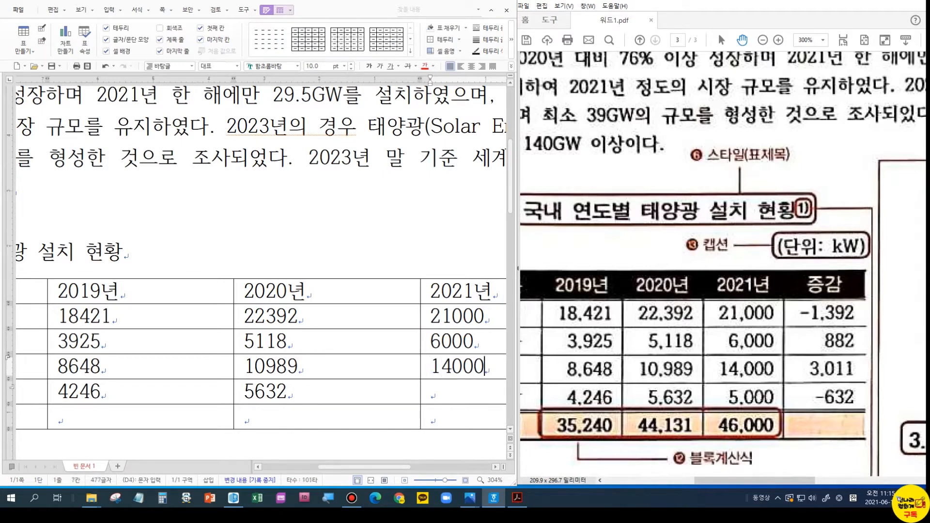
{"action": "key", "text": "Down"}
{"action": "type", "text": "5000"}
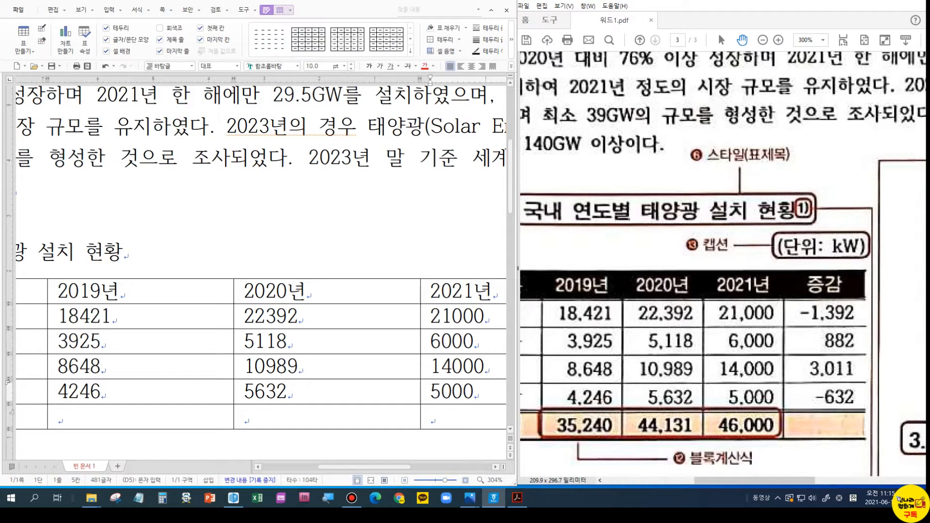
- Add a 증감 header in the last column with values -1392, 882, 3011 and 632
{"action": "key", "text": "Right"}
{"action": "key", "text": "Up"}
{"action": "key", "text": "Up"}
{"action": "key", "text": "Up"}
{"action": "key", "text": "Up"}
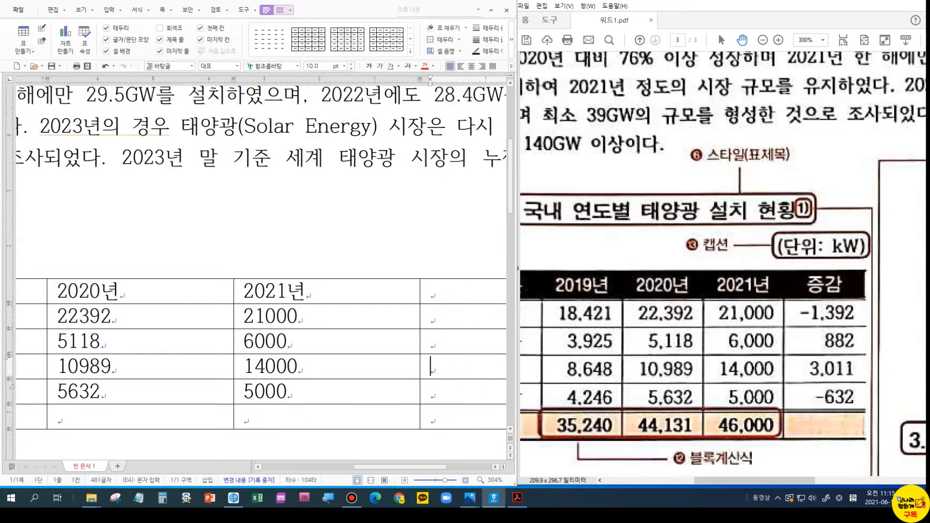
{"action": "type", "text": "증감"}
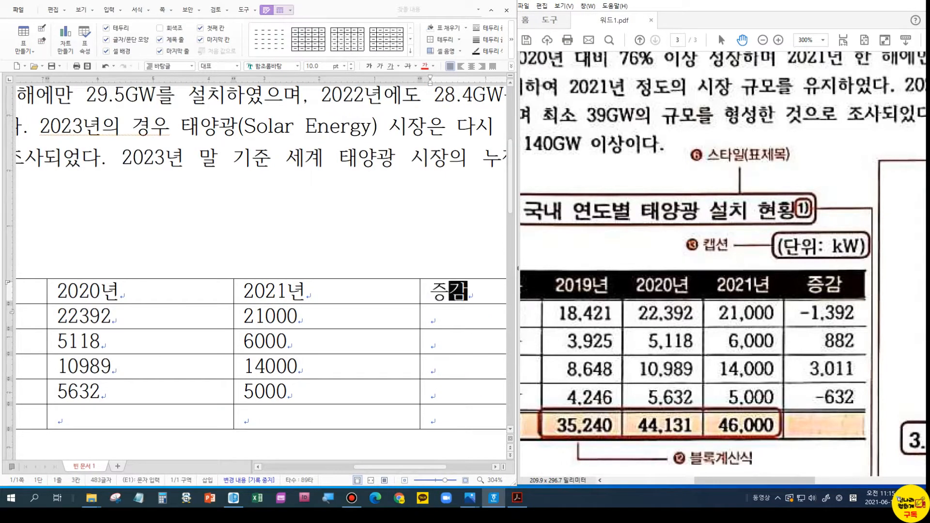
{"action": "key", "text": "Down"}
{"action": "type", "text": "-1392"}
{"action": "key", "text": "Down"}
{"action": "type", "text": "882"}
{"action": "key", "text": "Down"}
{"action": "type", "text": "3011"}
{"action": "key", "text": "Down"}
{"action": "type", "text": "632"}
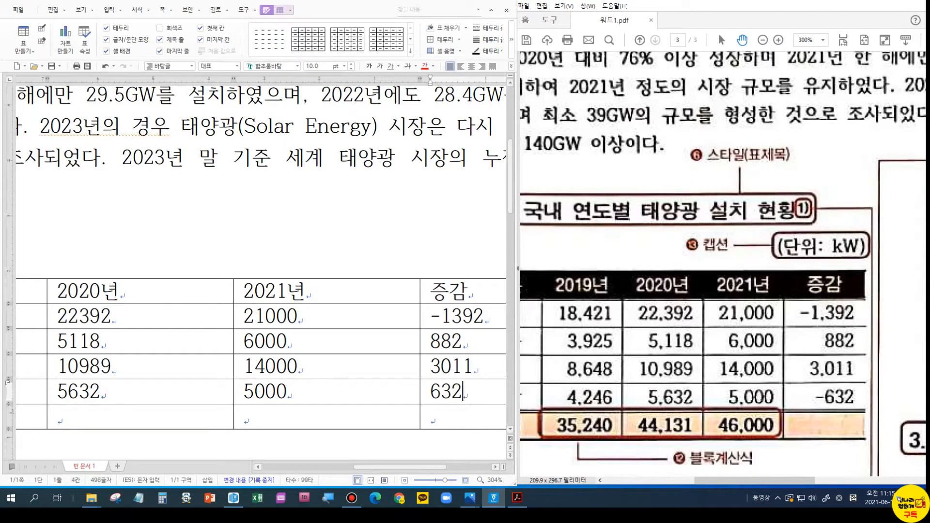
{"action": "left_click", "coordinate": [276, 316]}
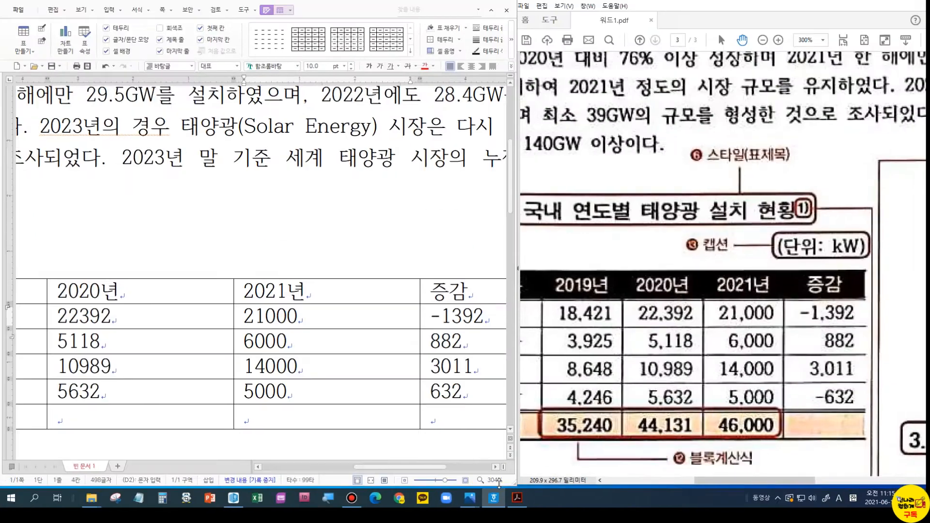
- Zoom to fit the page width and centre-align all table cells
{"action": "left_click", "coordinate": [499, 452]}
{"action": "left_click", "coordinate": [223, 168]}
{"action": "left_click", "coordinate": [343, 154]}
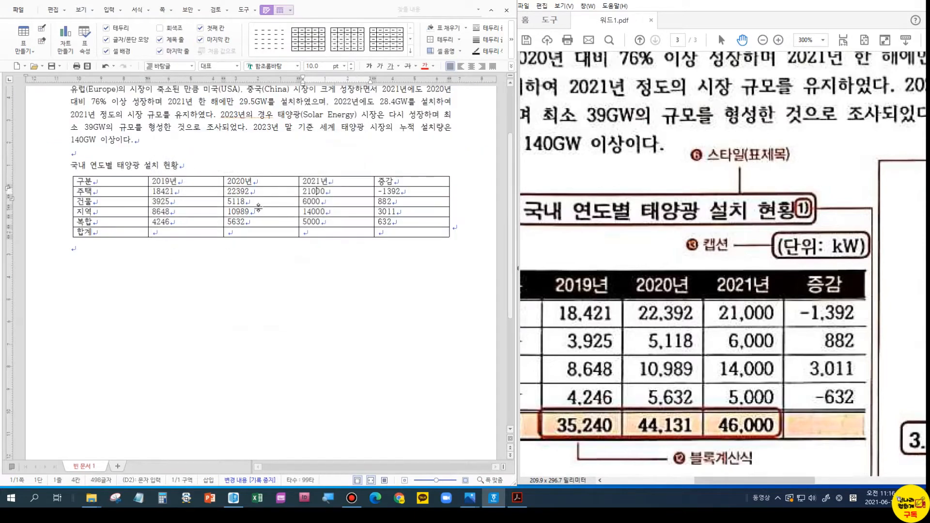
{"action": "left_click_drag", "start_coordinate": [129, 182], "coordinate": [412, 232]}
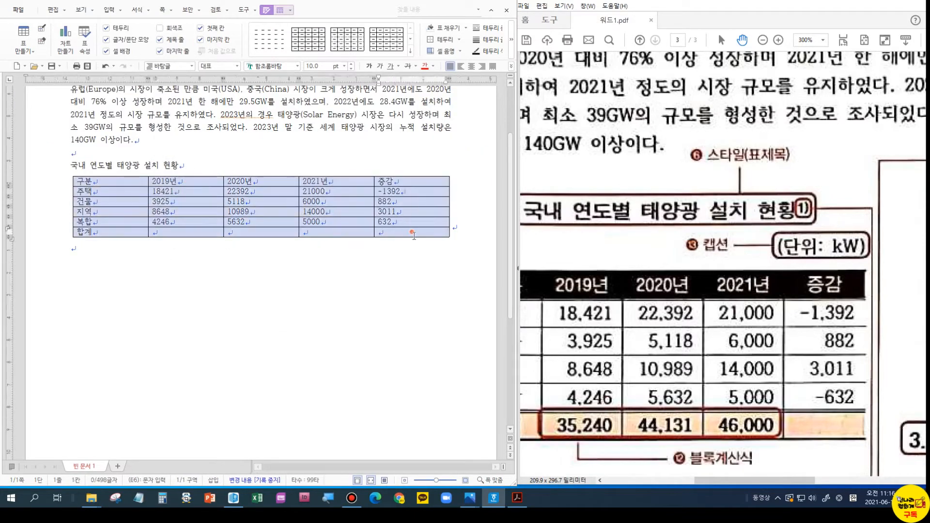
{"action": "left_click", "coordinate": [474, 65]}
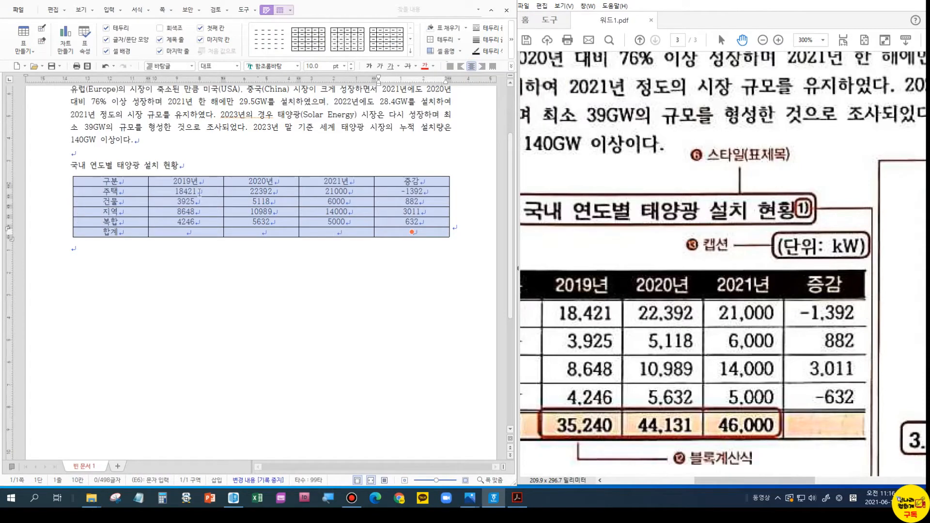
- Right-align the number cells and add thousands separators, e.g. 18,421
{"action": "left_click_drag", "start_coordinate": [200, 191], "coordinate": [419, 230]}
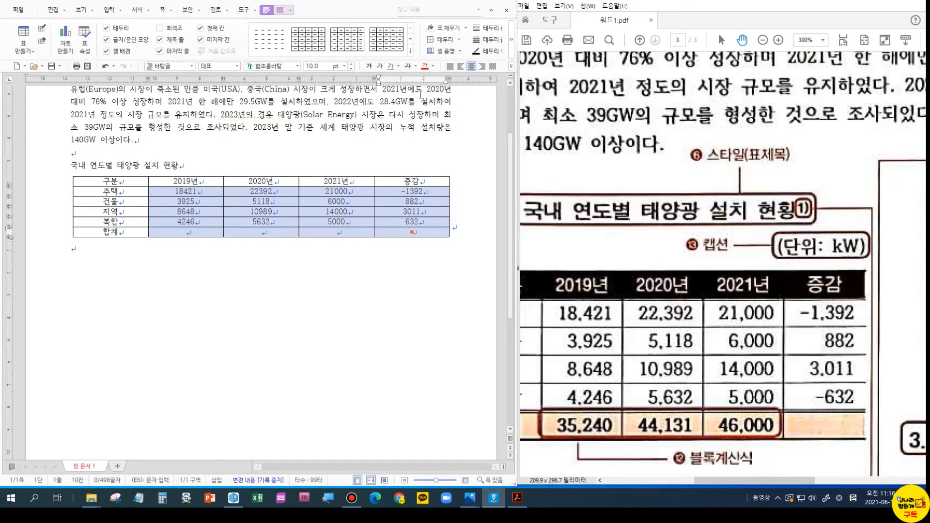
{"action": "left_click", "coordinate": [482, 66]}
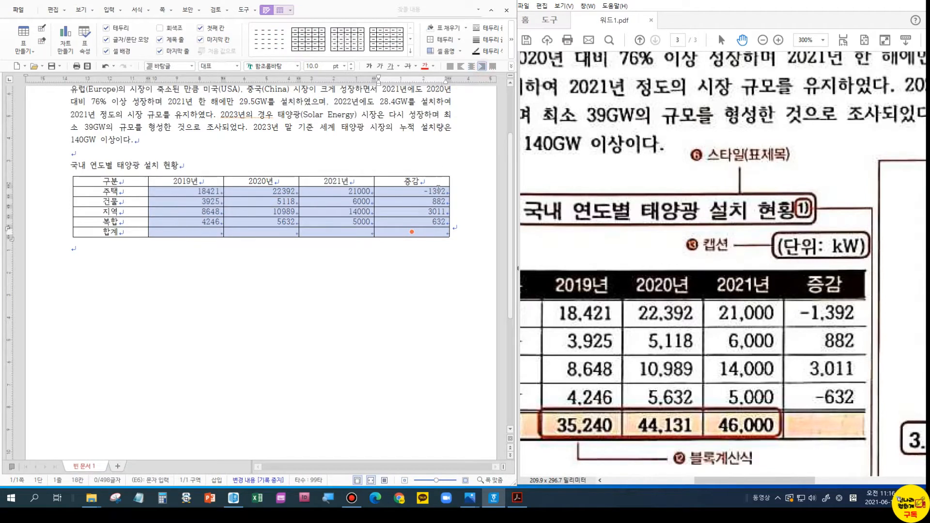
{"action": "right_click", "coordinate": [438, 189]}
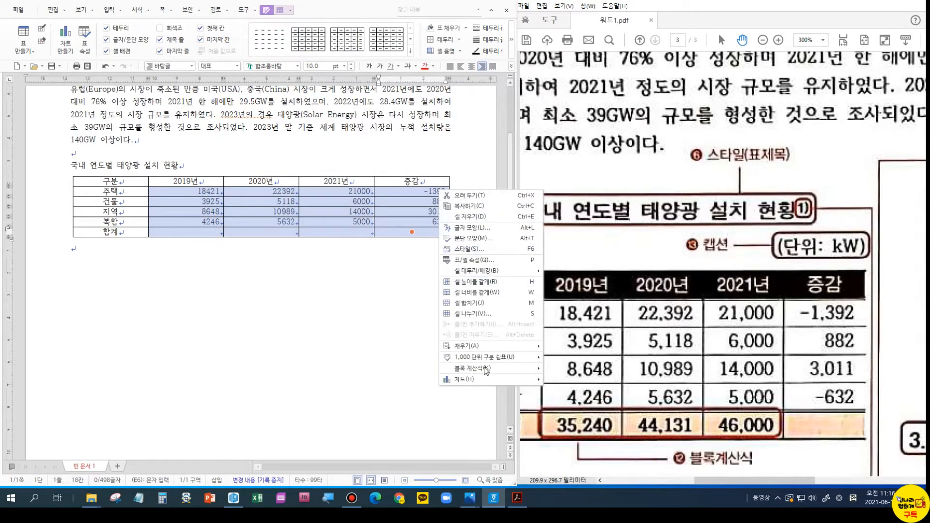
{"action": "mouse_move", "coordinate": [491, 360]}
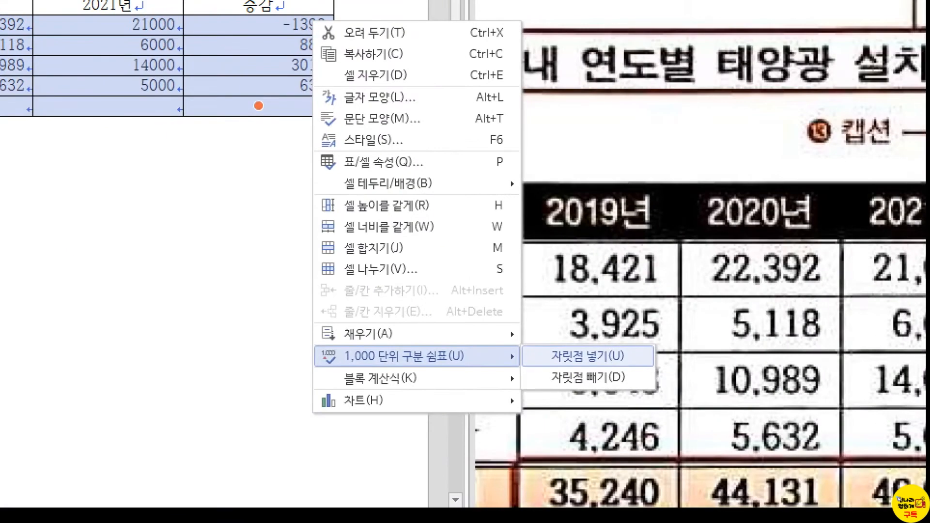
{"action": "left_click", "coordinate": [565, 357]}
{"action": "left_click_drag", "start_coordinate": [540, 347], "coordinate": [642, 367]}
{"action": "key", "text": "Escape"}
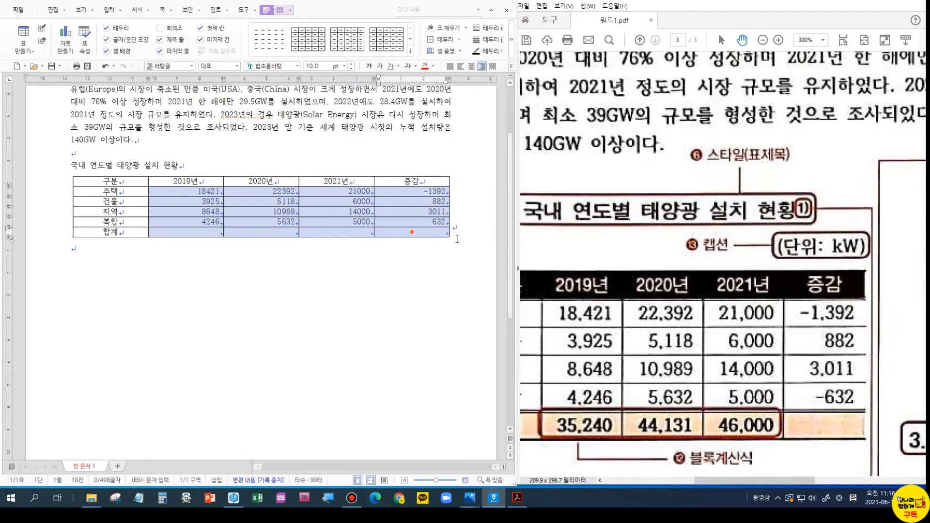
{"action": "right_click", "coordinate": [432, 191]}
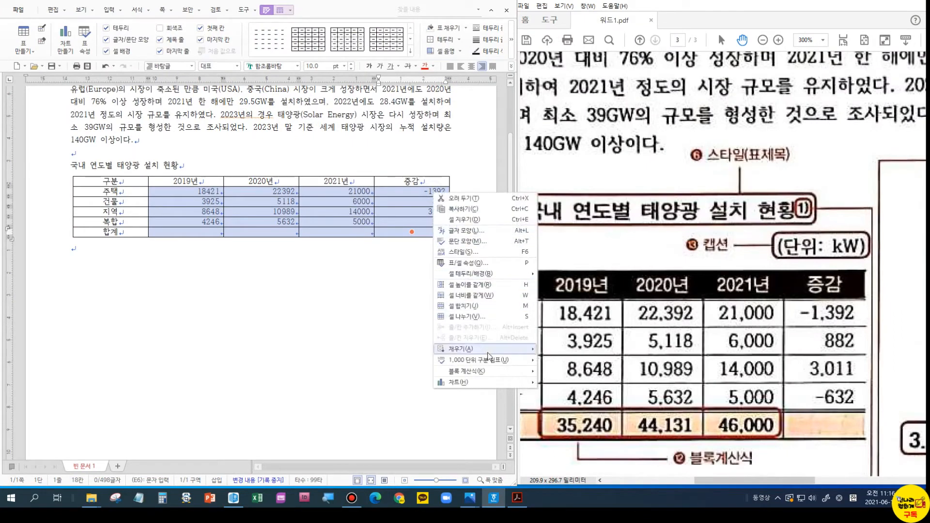
{"action": "mouse_move", "coordinate": [486, 360]}
{"action": "left_click", "coordinate": [551, 363]}
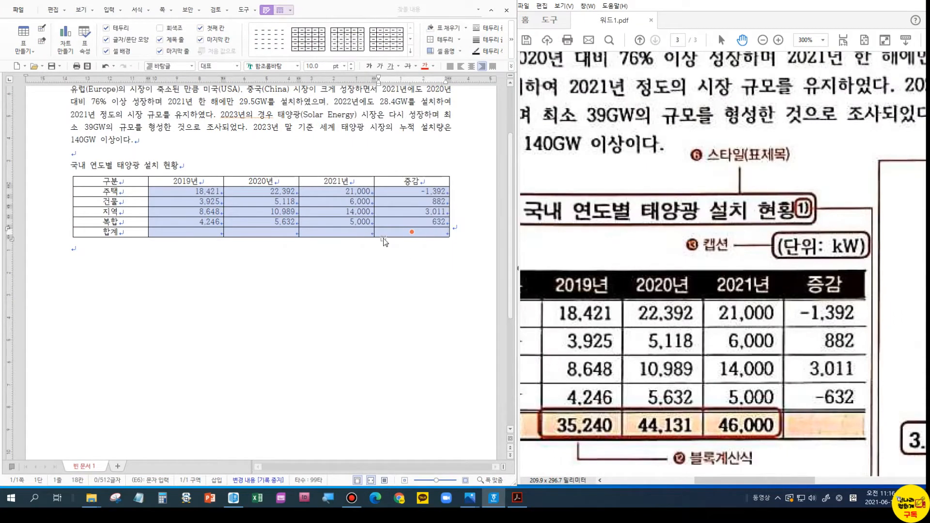
{"action": "scroll", "coordinate": [735, 268], "scroll_direction": "down", "scroll_amount": 3}
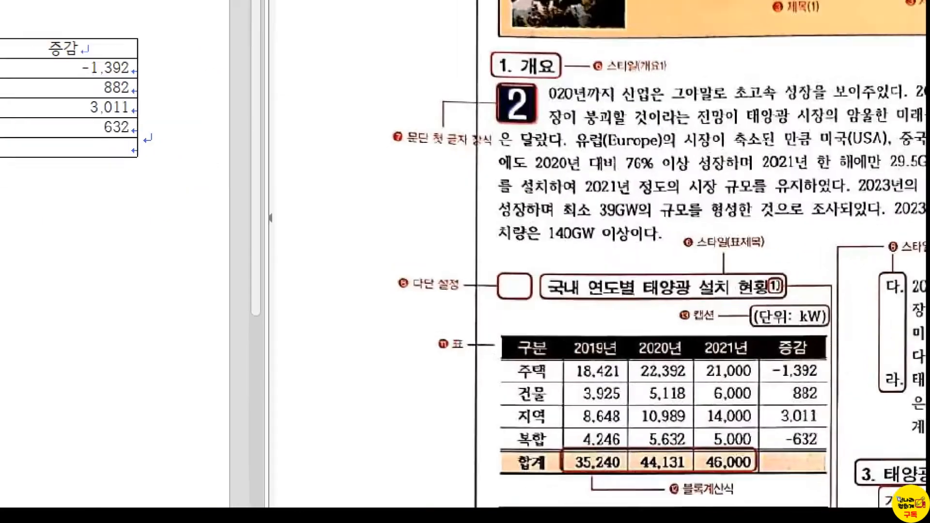
- Select the kW table as a whole object
{"action": "left_click_drag", "start_coordinate": [757, 309], "coordinate": [812, 336]}
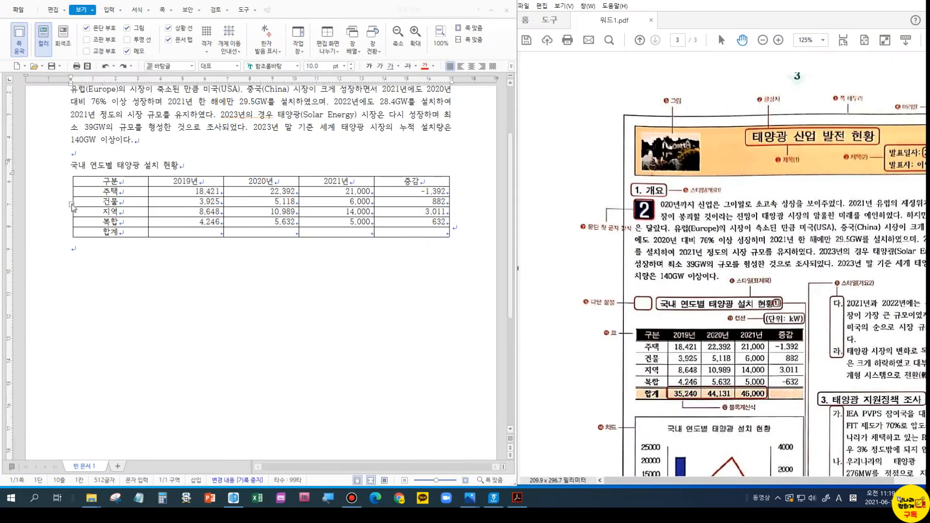
{"action": "left_click", "coordinate": [72, 205]}
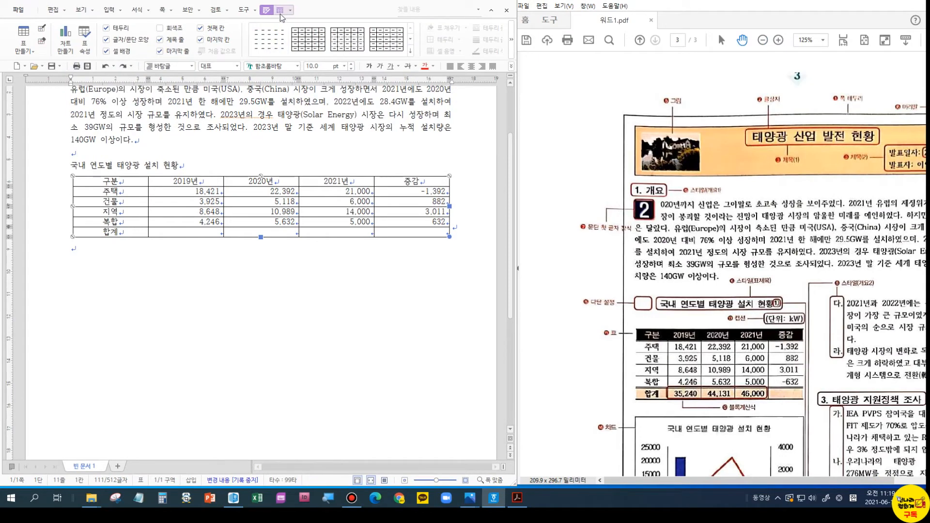
{"action": "left_click", "coordinate": [280, 10]}
{"action": "left_click", "coordinate": [269, 11]}
{"action": "right_click", "coordinate": [83, 189]}
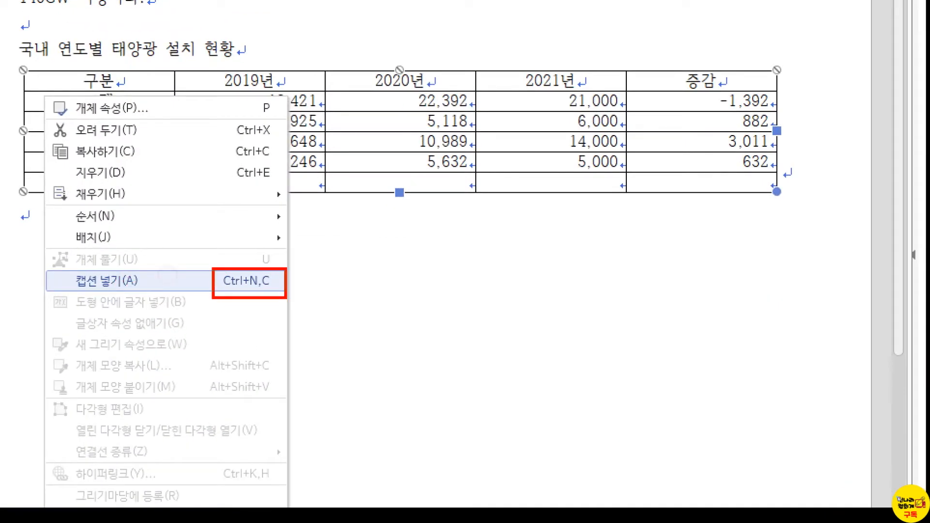
{"action": "left_click", "coordinate": [252, 286]}
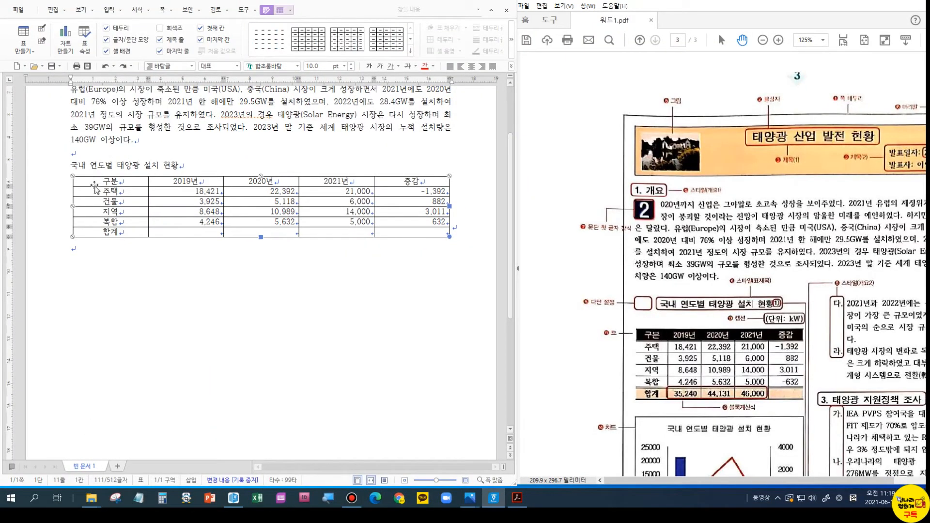
- Insert a table caption and replace the default 표 1 with (단위: kW)
{"action": "key", "text": "ctrl+n"}
{"action": "key", "text": "c"}
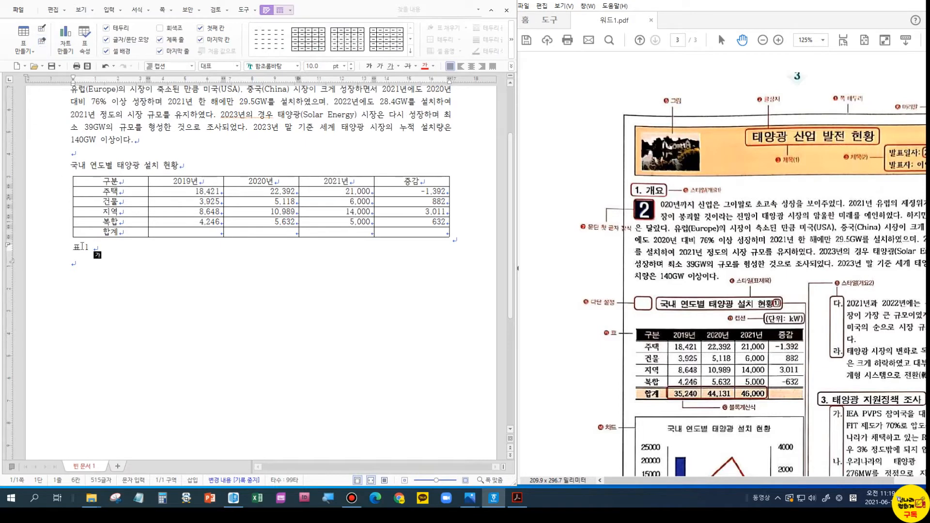
{"action": "left_click_drag", "start_coordinate": [93, 249], "coordinate": [62, 244]}
{"action": "type", "text": "(단우"}
{"action": "type", "text": ": kw"}
{"action": "type", "text": ")"}
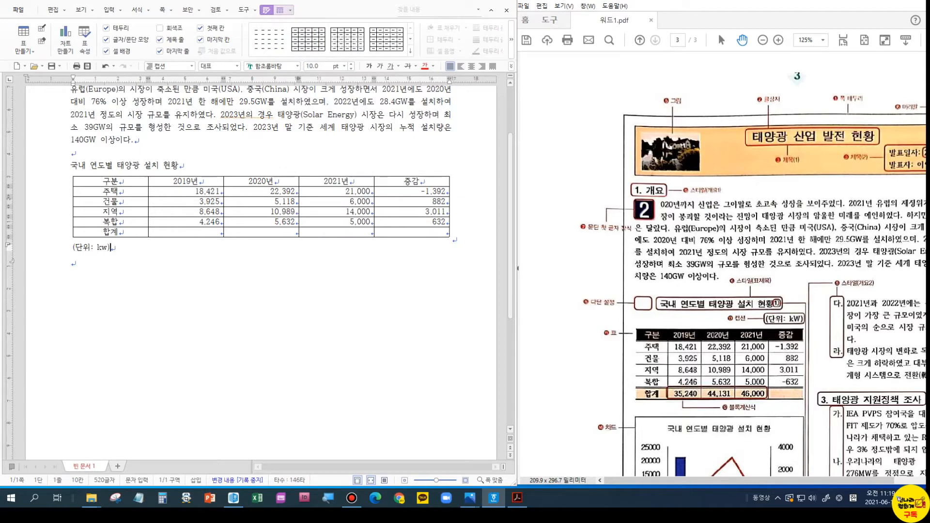
{"action": "key", "text": "BackSpace"}
{"action": "key", "text": "BackSpace"}
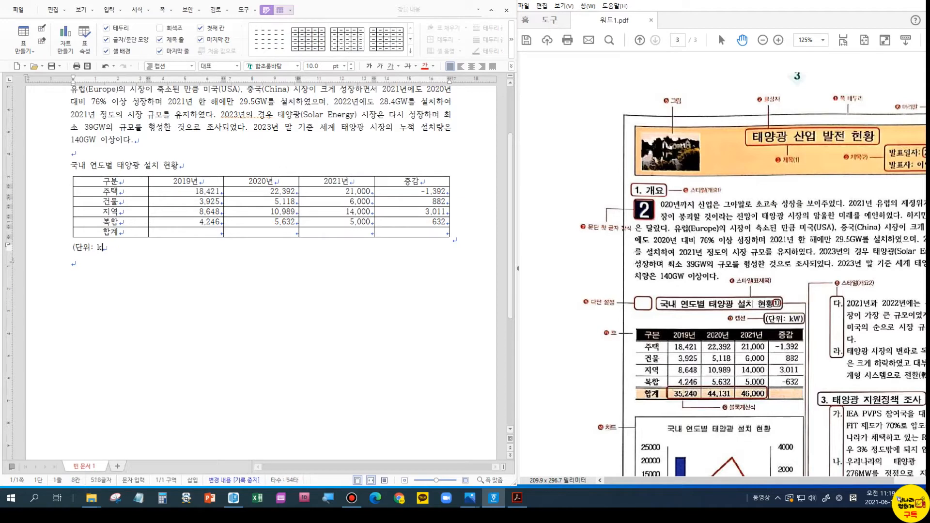
{"action": "type", "text": "W"}
{"action": "key", "text": "Caps_Lock"}
{"action": "type", "text": ")"}
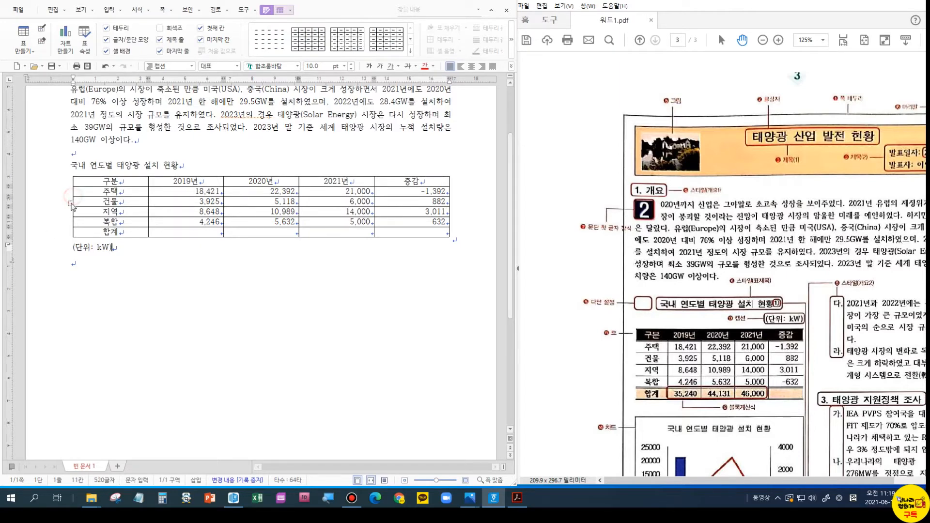
- Place the caption at top centre in table properties, then right-align the (단위: kW) text
{"action": "double_click", "coordinate": [71, 204]}
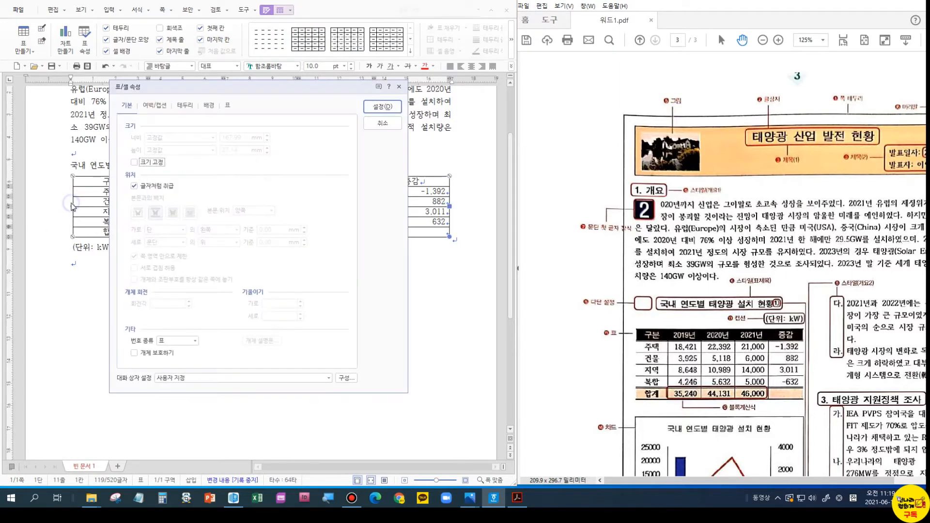
{"action": "left_click", "coordinate": [157, 106]}
{"action": "left_click", "coordinate": [166, 181]}
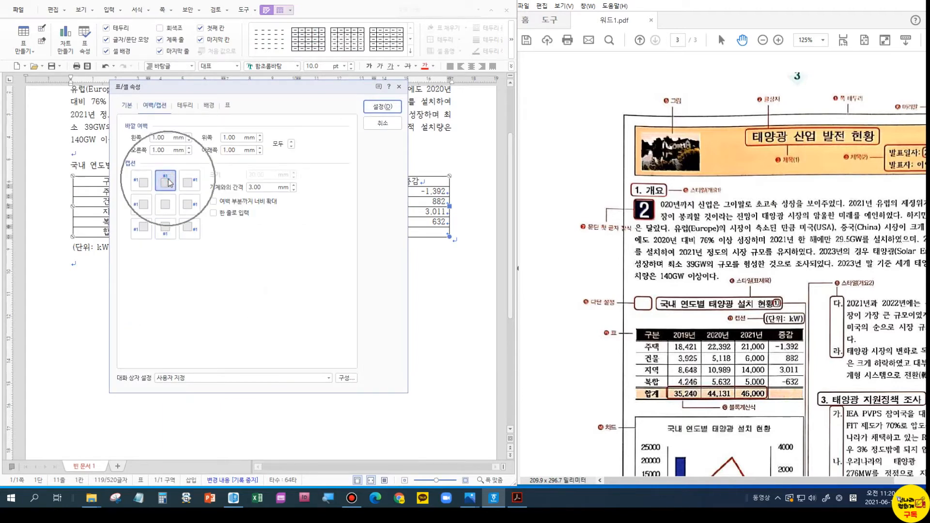
{"action": "left_click", "coordinate": [186, 183]}
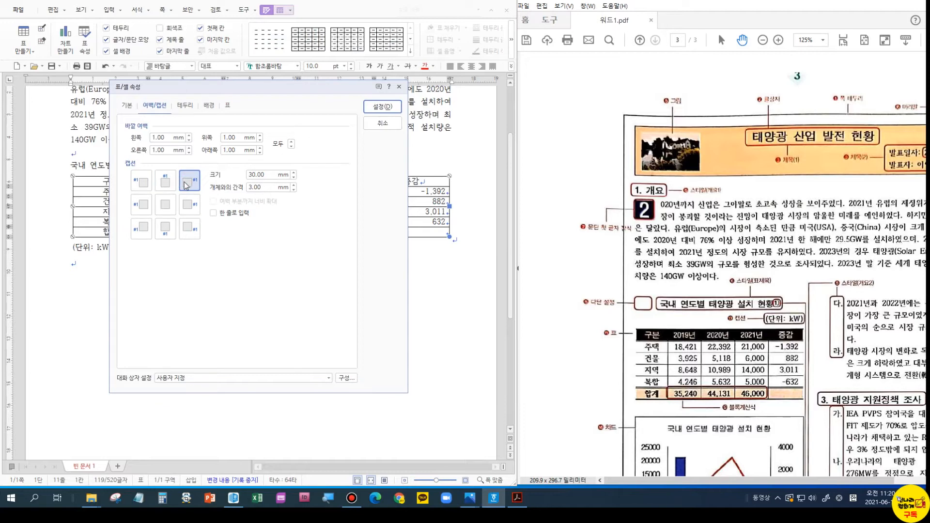
{"action": "left_click", "coordinate": [166, 180]}
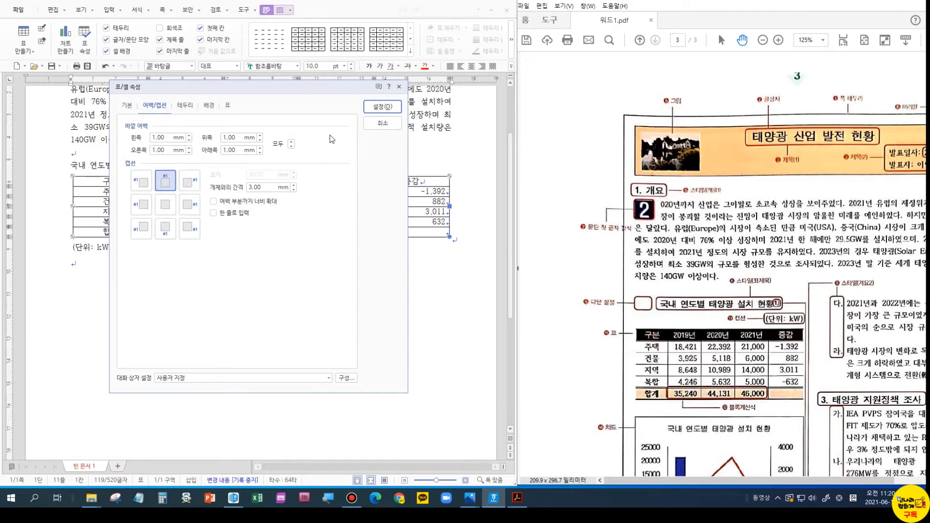
{"action": "left_click", "coordinate": [382, 107]}
{"action": "left_click", "coordinate": [147, 184]}
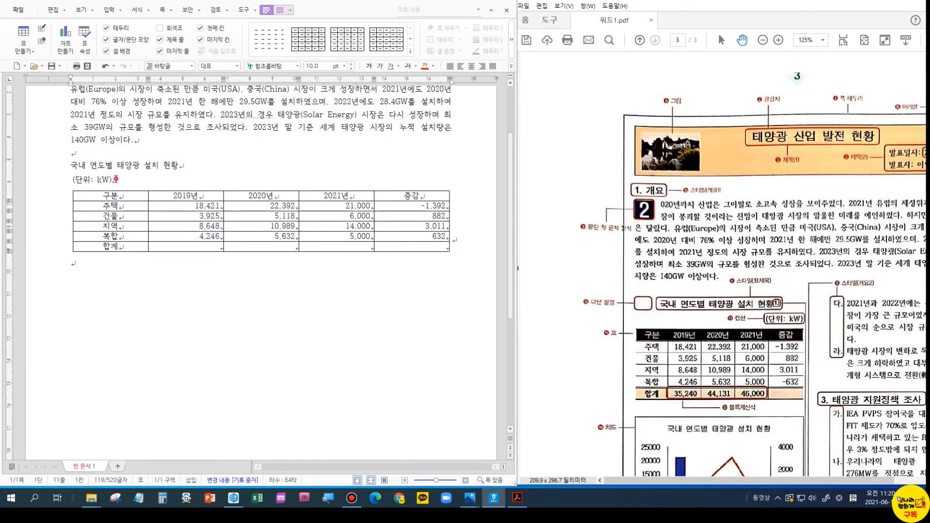
{"action": "left_click", "coordinate": [481, 66]}
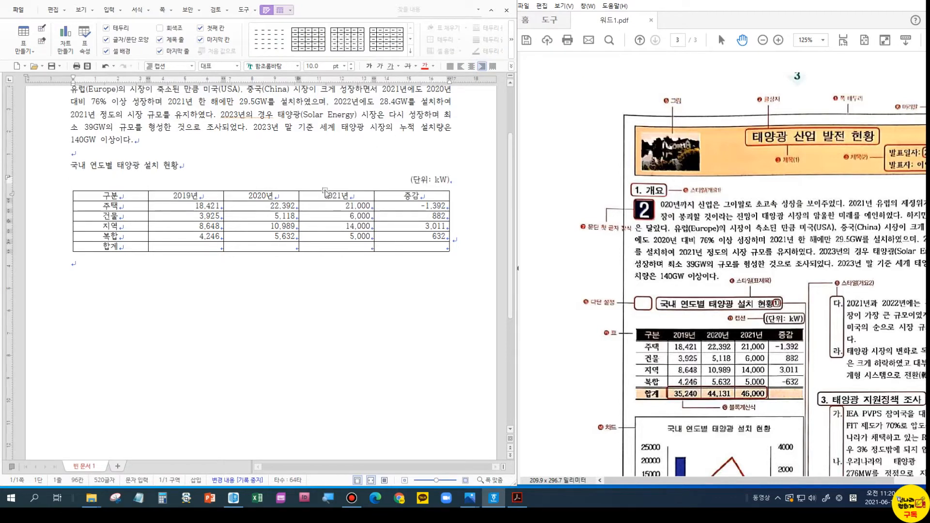
{"action": "scroll", "coordinate": [830, 293], "scroll_direction": "down", "scroll_amount": 3}
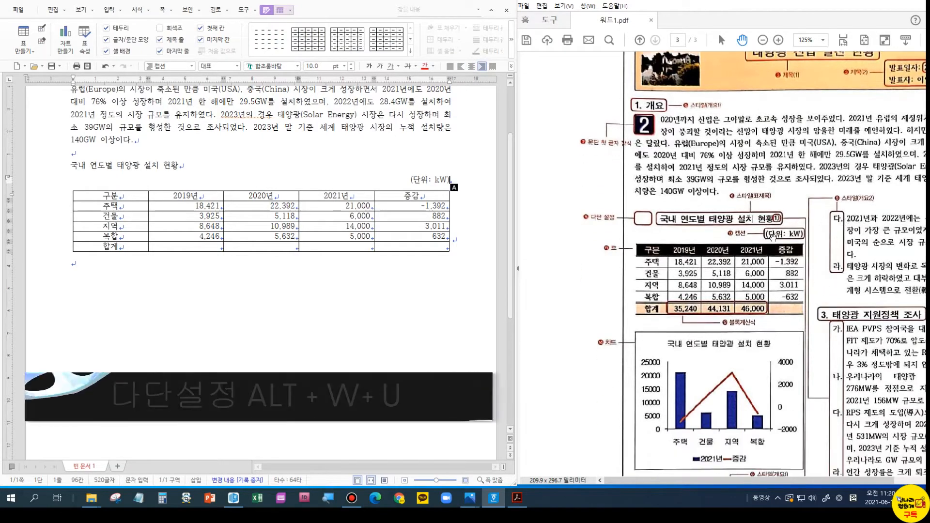
- Put the insertion point at the start of the 국내 연도별 태양광 설치 현황 heading
{"action": "left_click", "coordinate": [164, 166]}
{"action": "left_click", "coordinate": [73, 165]}
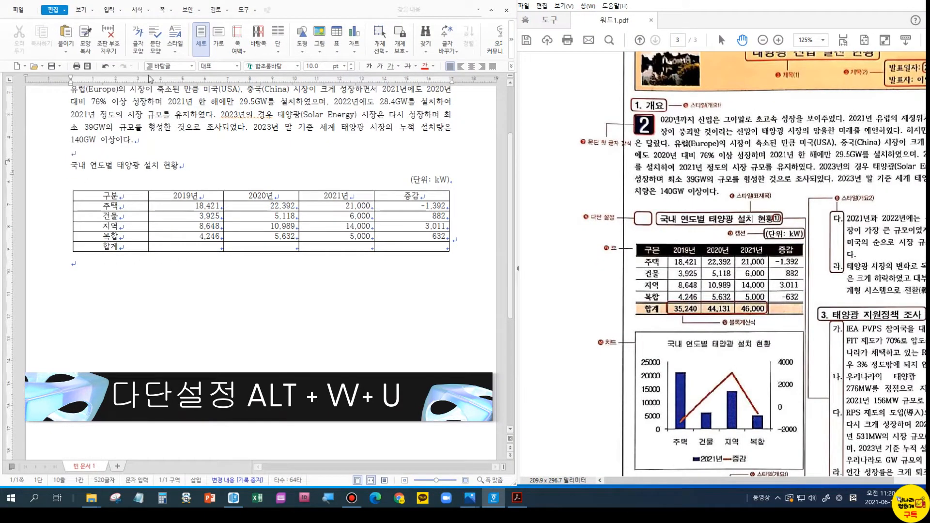
{"action": "left_click", "coordinate": [170, 11]}
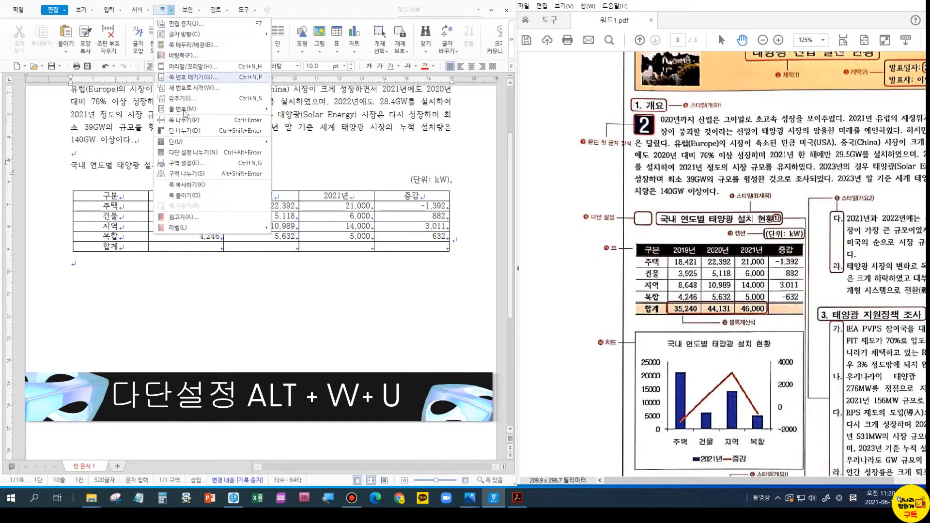
{"action": "mouse_move", "coordinate": [190, 144]}
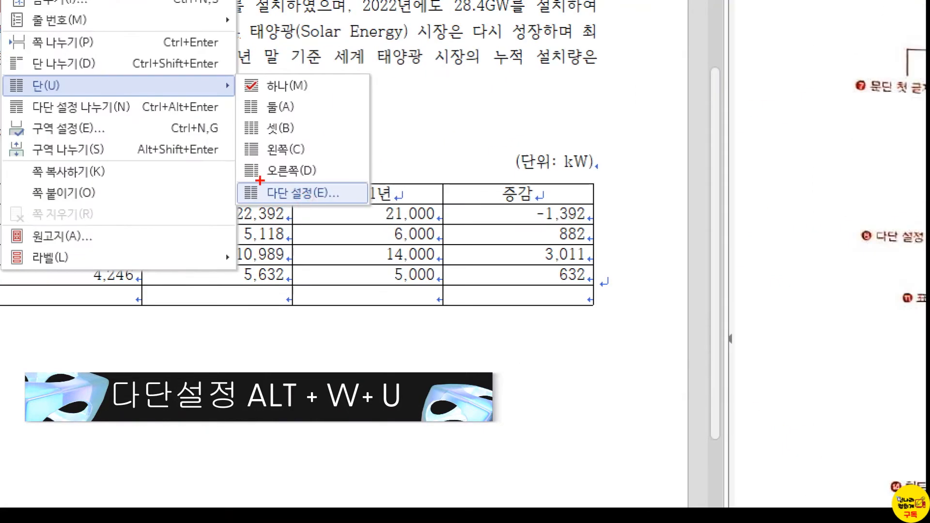
{"action": "left_click_drag", "start_coordinate": [315, 203], "coordinate": [335, 211]}
{"action": "key", "text": "Escape"}
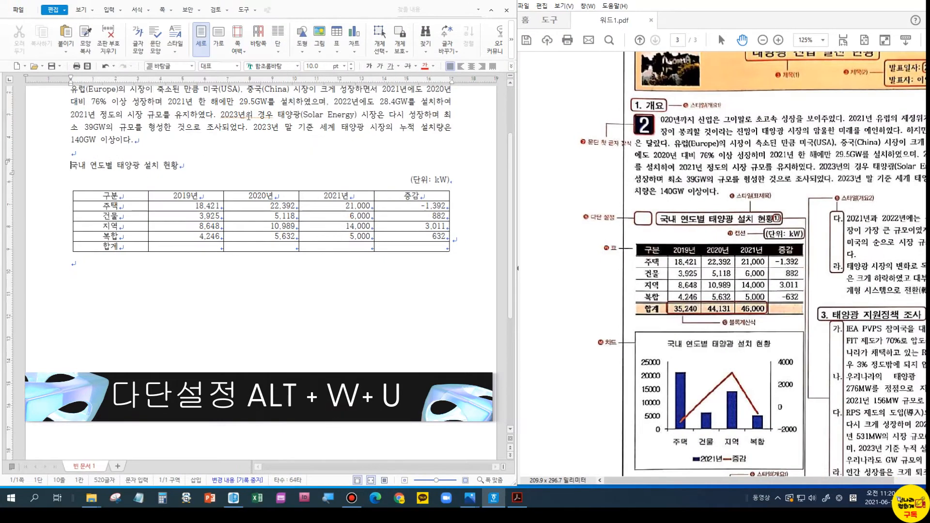
- Set two columns with a dividing line, applied as a new column section
{"action": "left_click", "coordinate": [164, 9]}
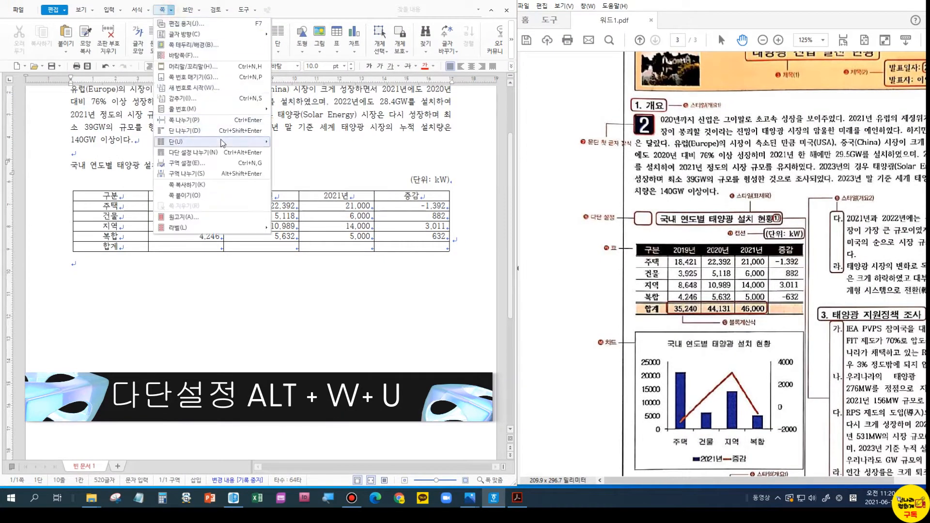
{"action": "mouse_move", "coordinate": [223, 142]}
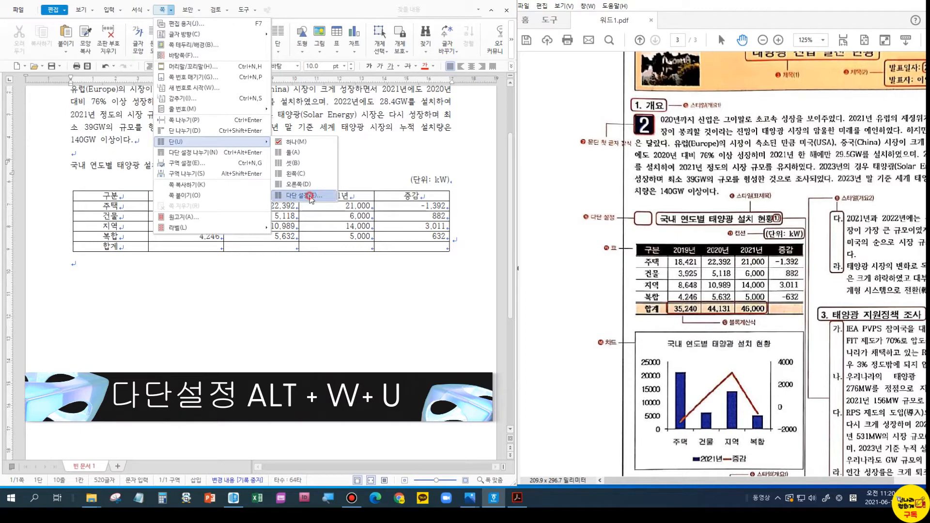
{"action": "left_click", "coordinate": [310, 195]}
{"action": "left_click", "coordinate": [198, 154]}
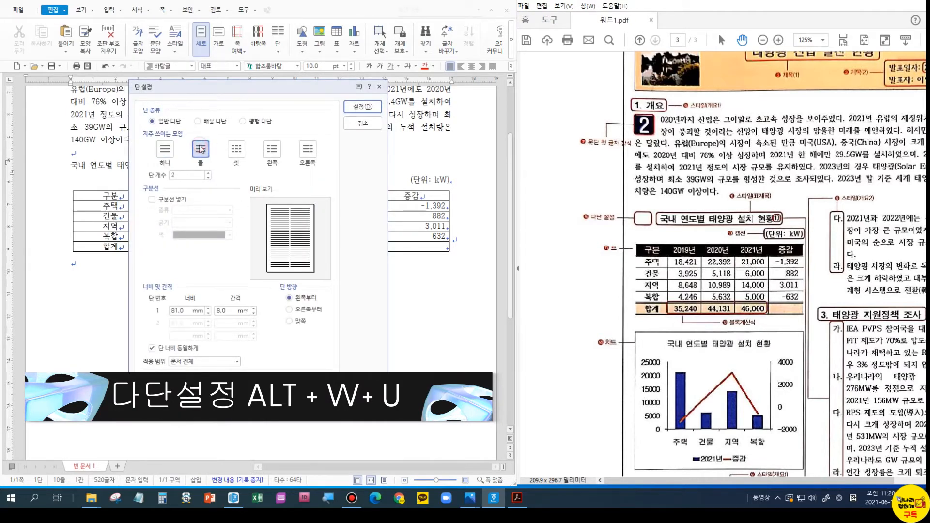
{"action": "left_click", "coordinate": [175, 201]}
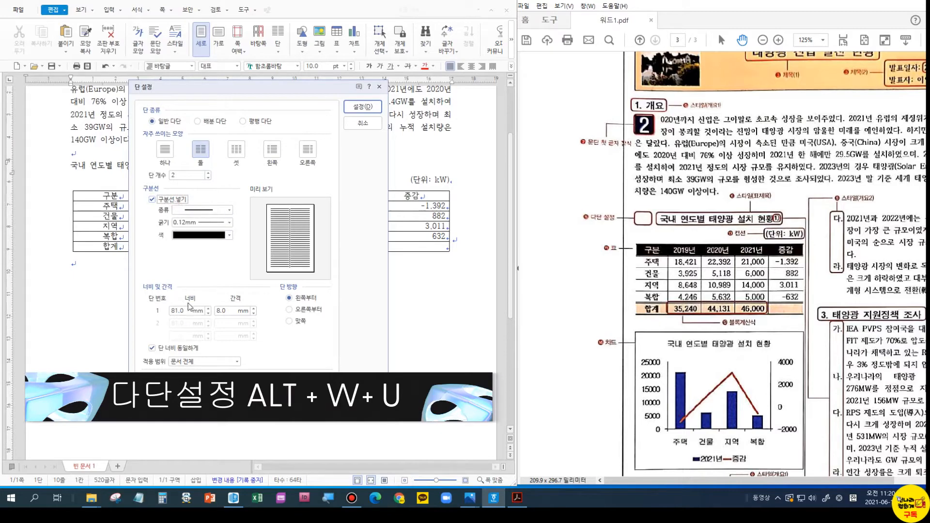
{"action": "left_click", "coordinate": [234, 362]}
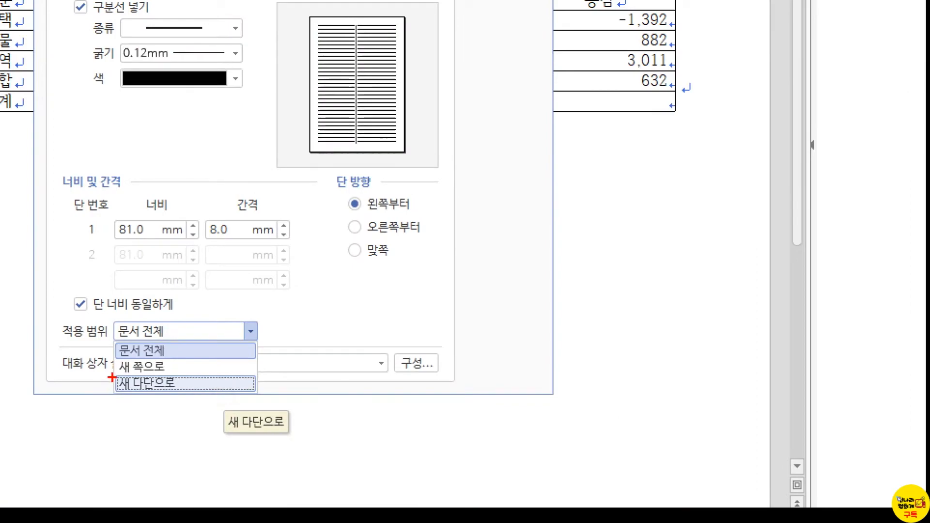
{"action": "left_click_drag", "start_coordinate": [115, 373], "coordinate": [230, 397]}
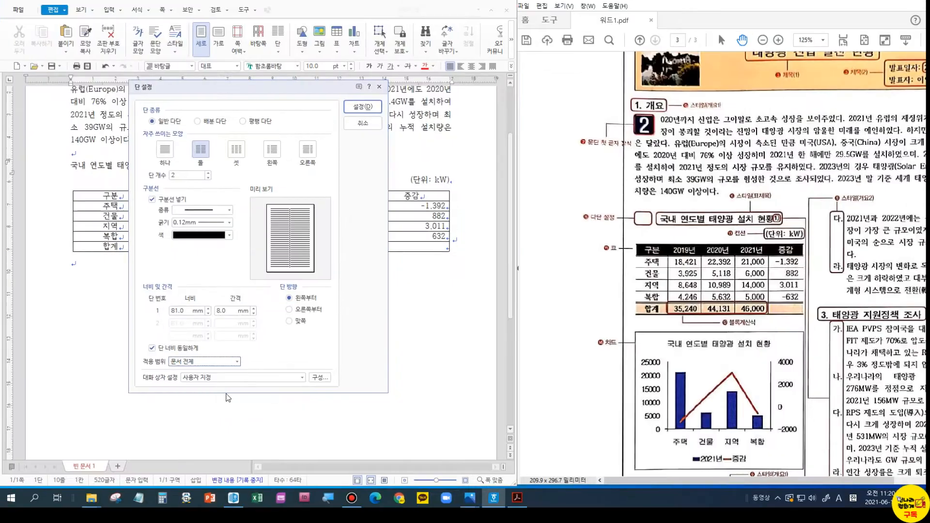
{"action": "left_click", "coordinate": [203, 388]}
{"action": "left_click", "coordinate": [362, 107]}
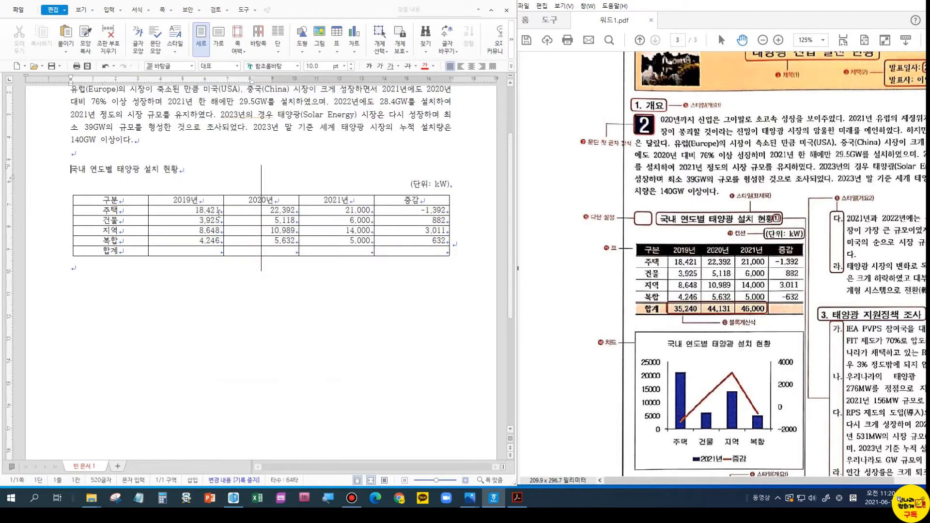
- Select all kW table cells and resize with Ctrl+Left/Right to fit the left column
{"action": "left_click", "coordinate": [183, 270]}
{"action": "left_click", "coordinate": [122, 199]}
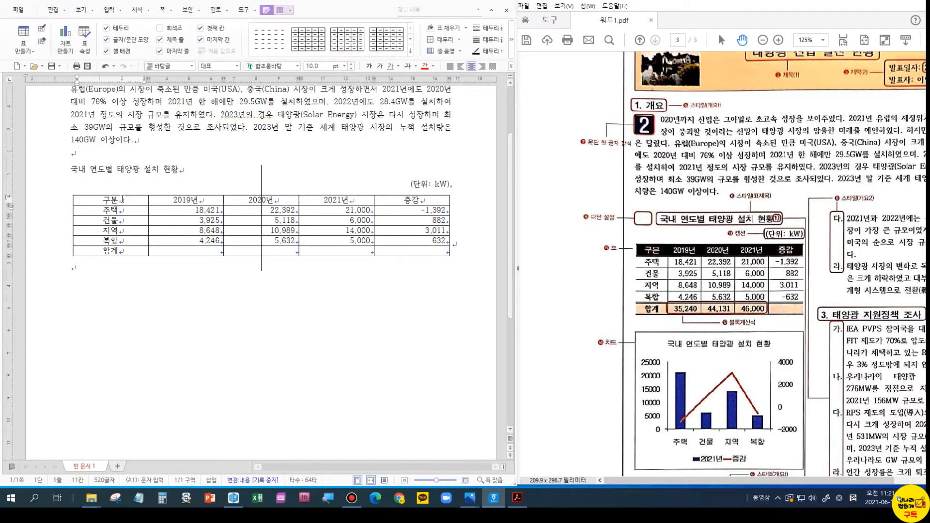
{"action": "left_click_drag", "start_coordinate": [171, 199], "coordinate": [412, 262]}
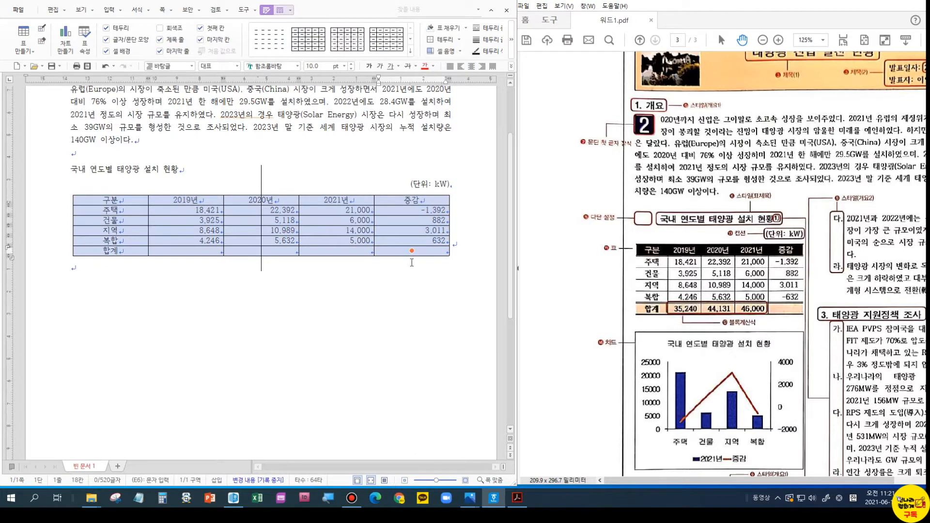
{"action": "key", "text": "ctrl+Left"}
{"action": "key", "text": "ctrl+Left"}
{"action": "key", "text": "ctrl+Left"}
{"action": "key", "text": "ctrl+Left"}
{"action": "key", "text": "ctrl+Left"}
{"action": "key", "text": "ctrl+Left"}
{"action": "key", "text": "ctrl+Left"}
{"action": "key", "text": "ctrl+Left"}
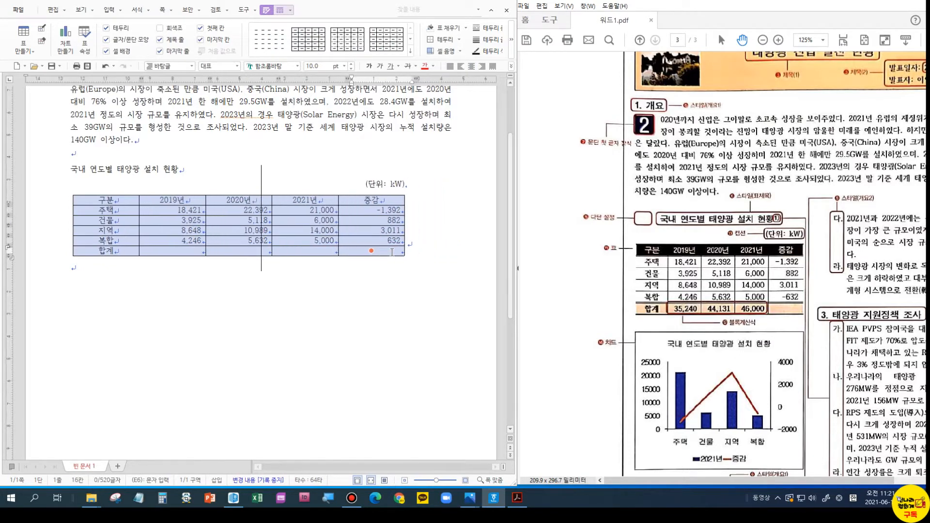
{"action": "key", "text": "ctrl+Left"}
{"action": "key", "text": "ctrl+Left"}
{"action": "key", "text": "ctrl+Left"}
{"action": "key", "text": "ctrl+Left"}
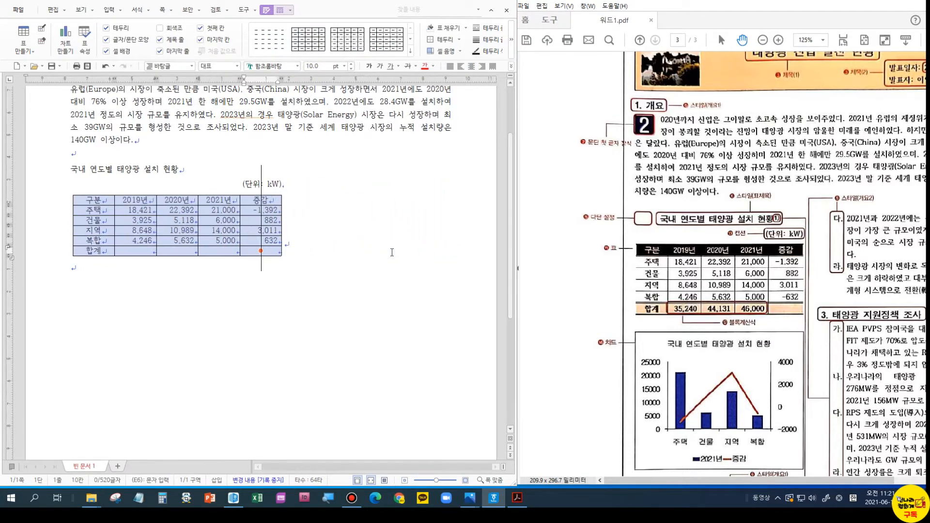
{"action": "key", "text": "ctrl+Right"}
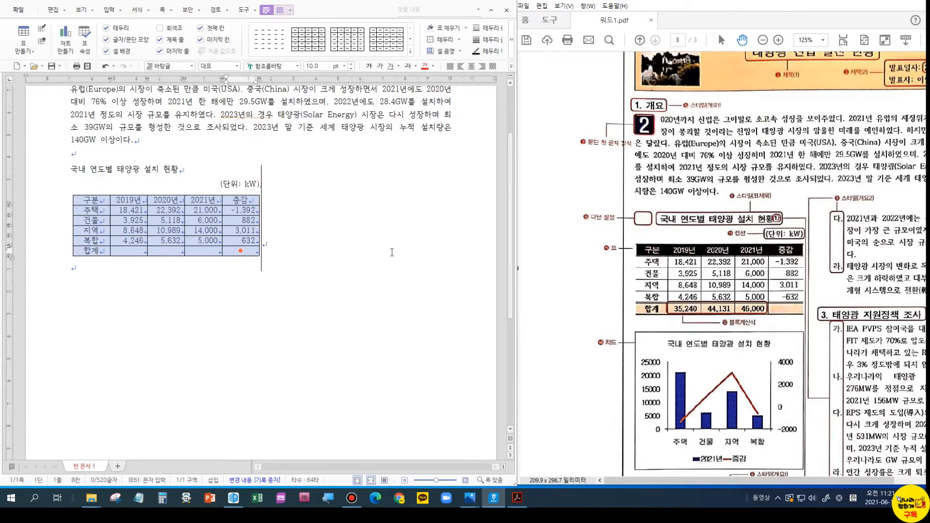
{"action": "key", "text": "ctrl+Left"}
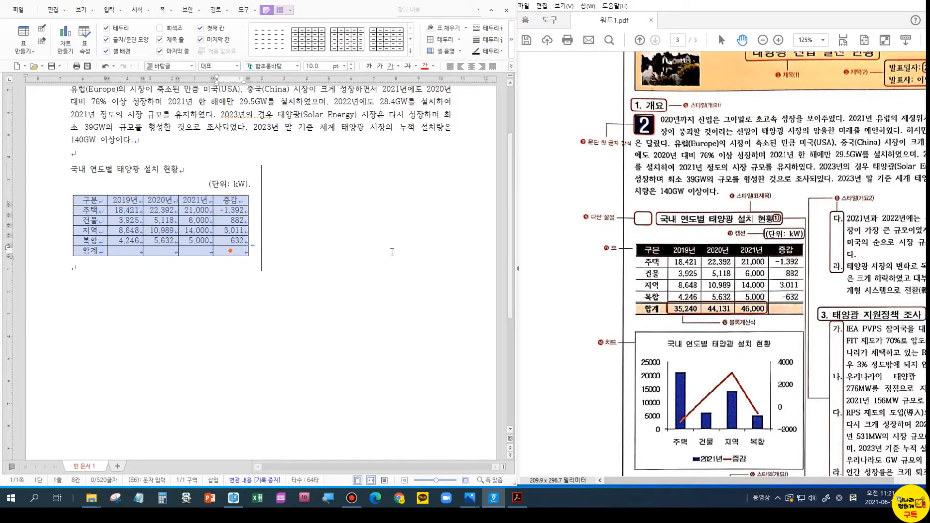
{"action": "key", "text": "ctrl+Right"}
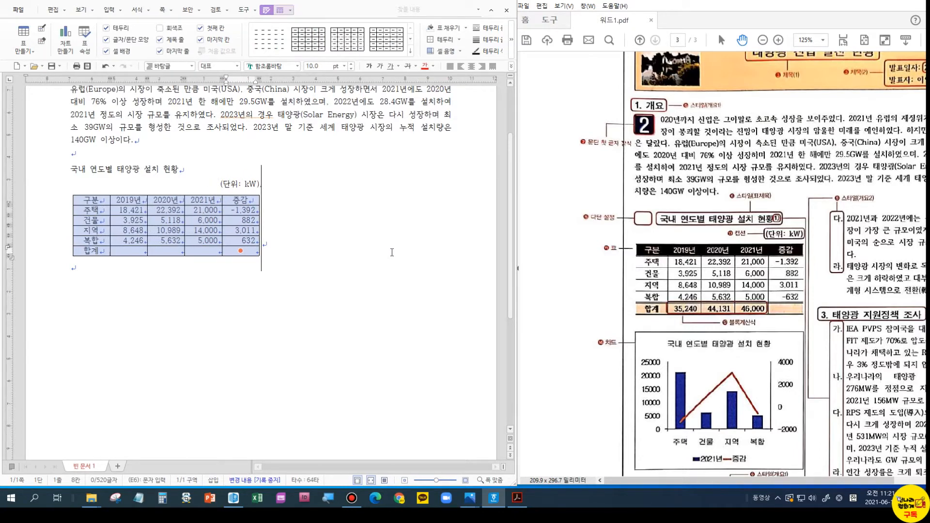
{"action": "left_click", "coordinate": [231, 177]}
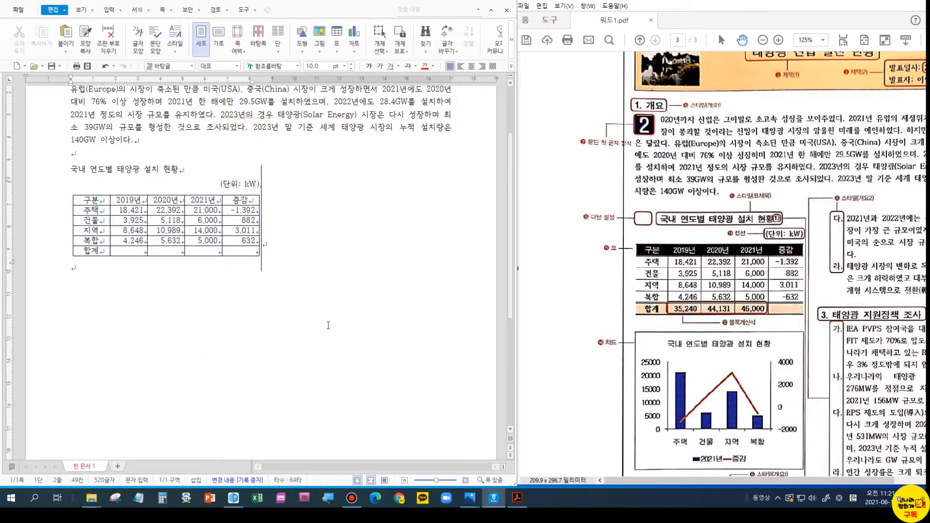
{"action": "left_click", "coordinate": [73, 169]}
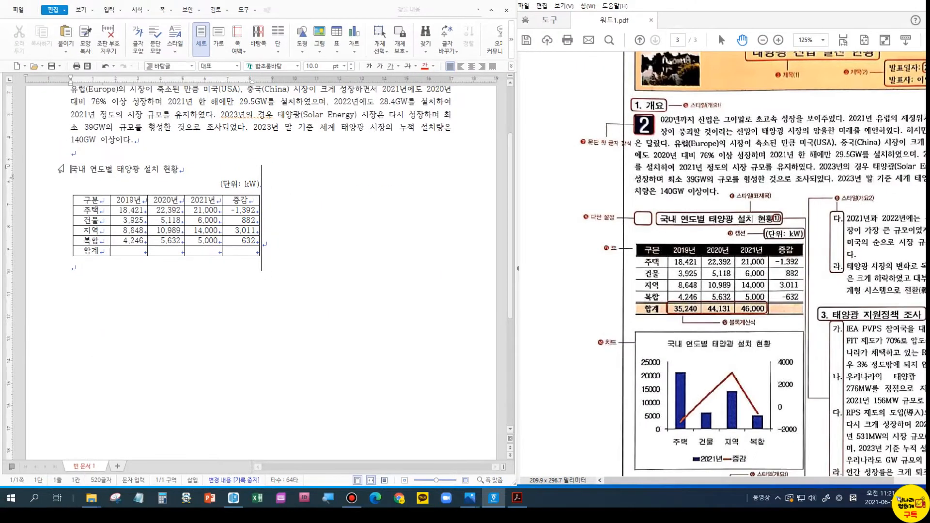
{"action": "left_click", "coordinate": [163, 9]}
{"action": "mouse_move", "coordinate": [225, 142]}
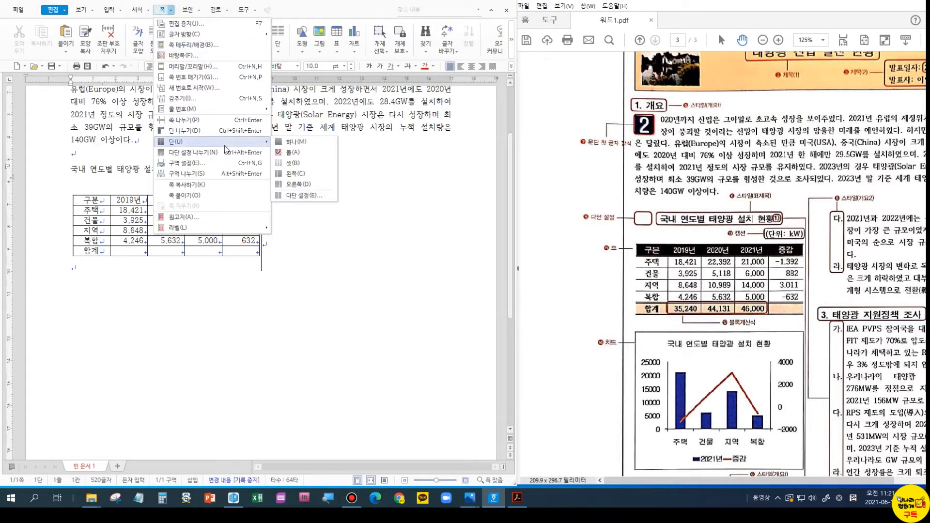
{"action": "left_click", "coordinate": [295, 198]}
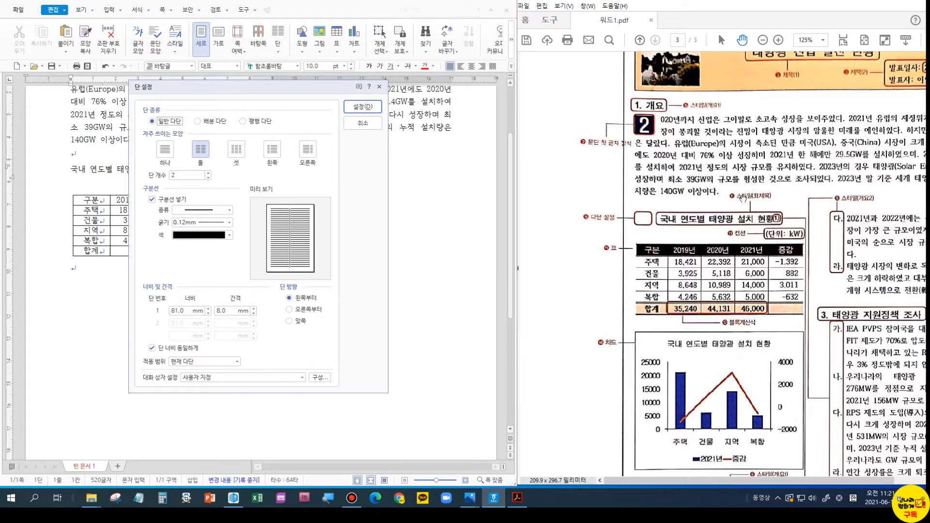
{"action": "scroll", "coordinate": [822, 249], "scroll_direction": "down", "scroll_amount": 5}
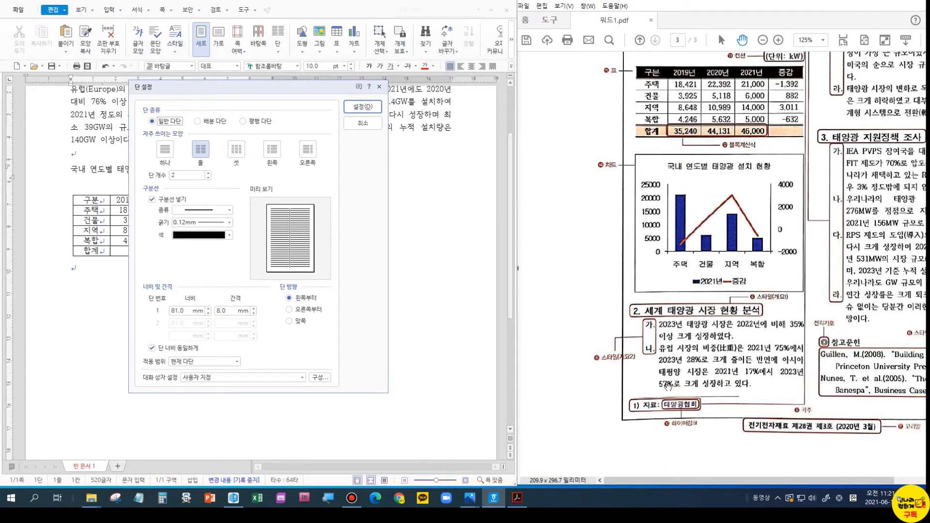
{"action": "scroll", "coordinate": [805, 161], "scroll_direction": "up", "scroll_amount": 3}
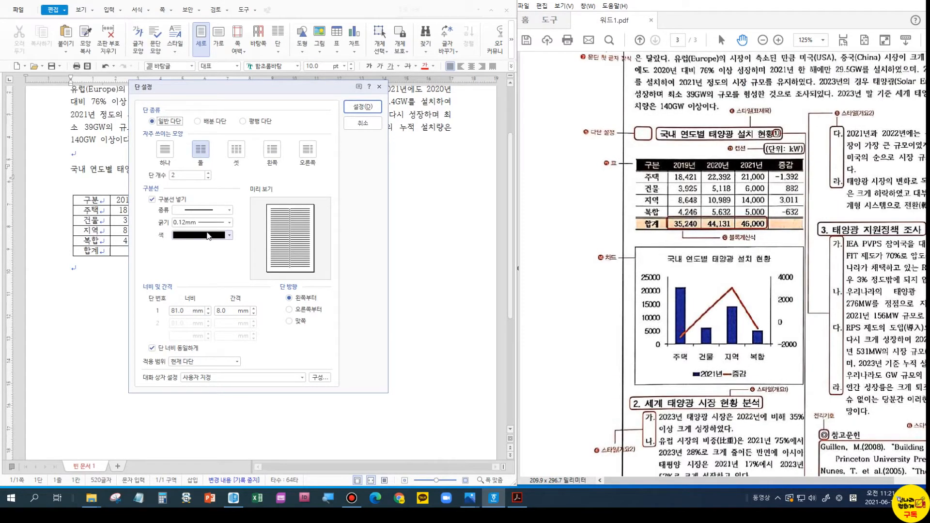
{"action": "left_click", "coordinate": [207, 367]}
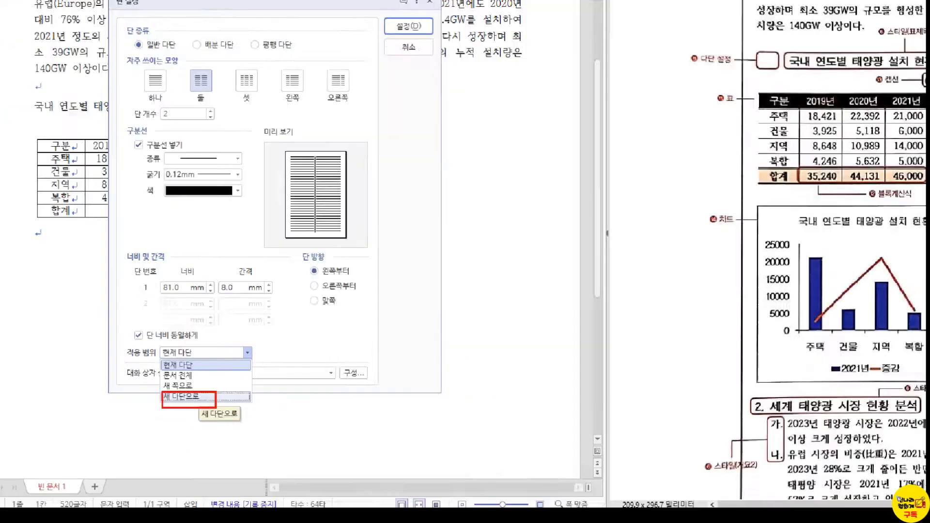
{"action": "left_click", "coordinate": [184, 398]}
{"action": "left_click", "coordinate": [363, 128]}
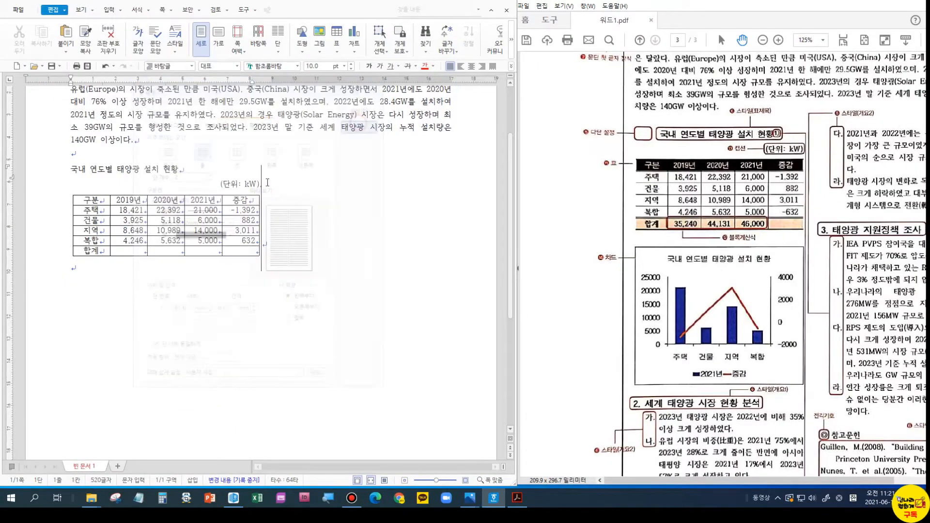
{"action": "left_click_drag", "start_coordinate": [71, 169], "coordinate": [230, 295]}
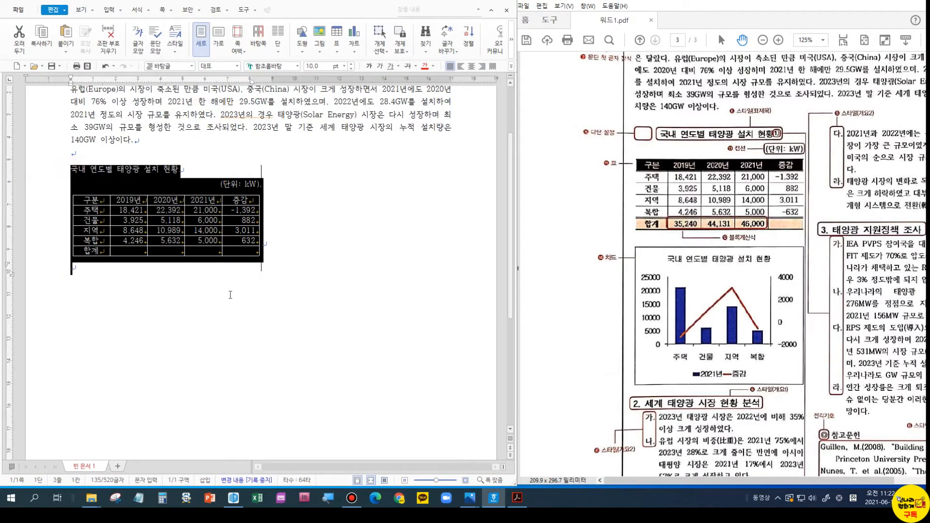
{"action": "left_click", "coordinate": [162, 10]}
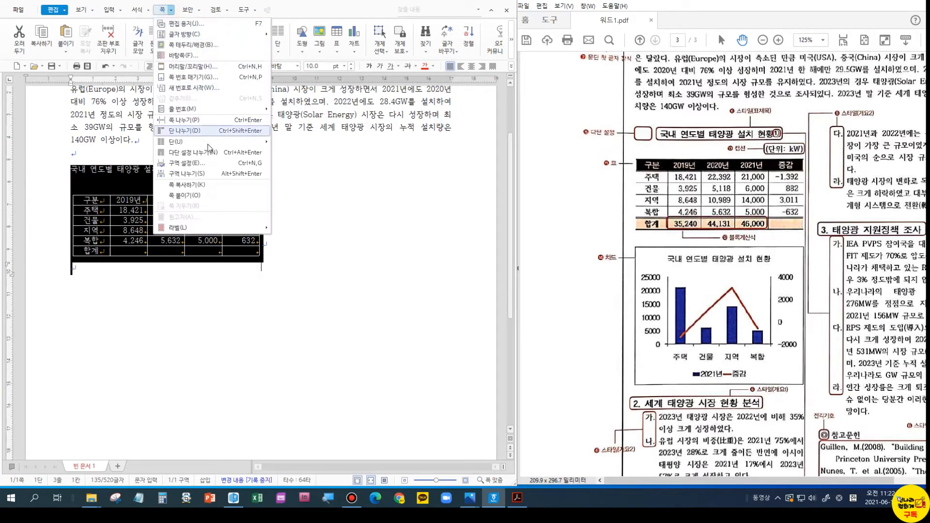
{"action": "mouse_move", "coordinate": [231, 142]}
{"action": "left_click", "coordinate": [304, 196]}
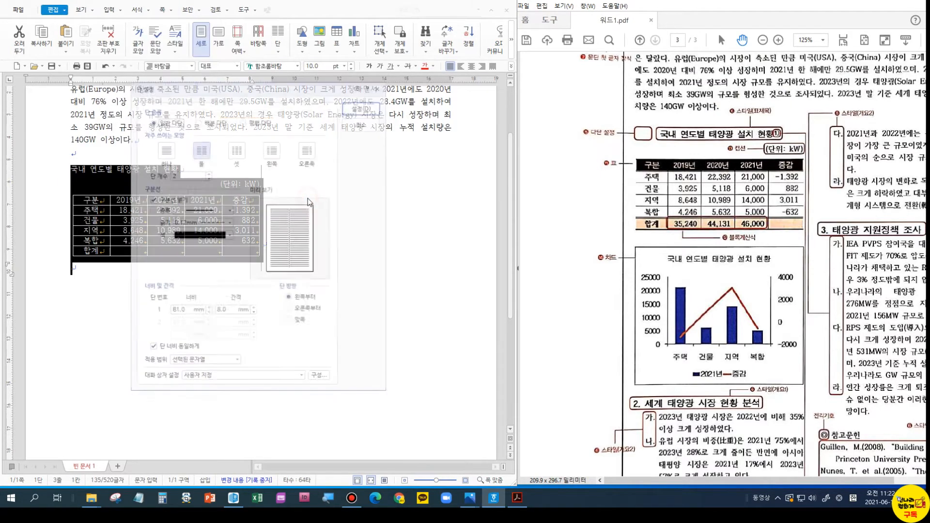
{"action": "left_click", "coordinate": [225, 361]}
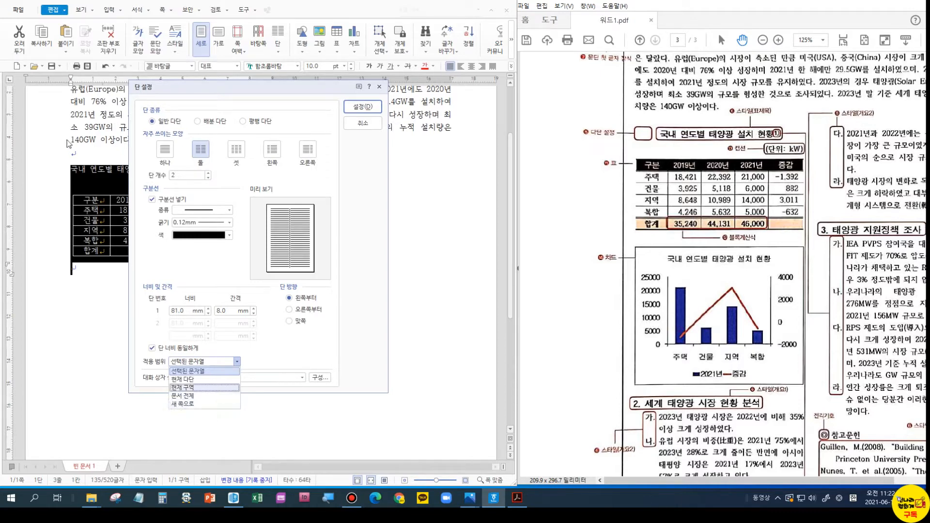
{"action": "left_click", "coordinate": [373, 123]}
{"action": "left_click", "coordinate": [359, 126]}
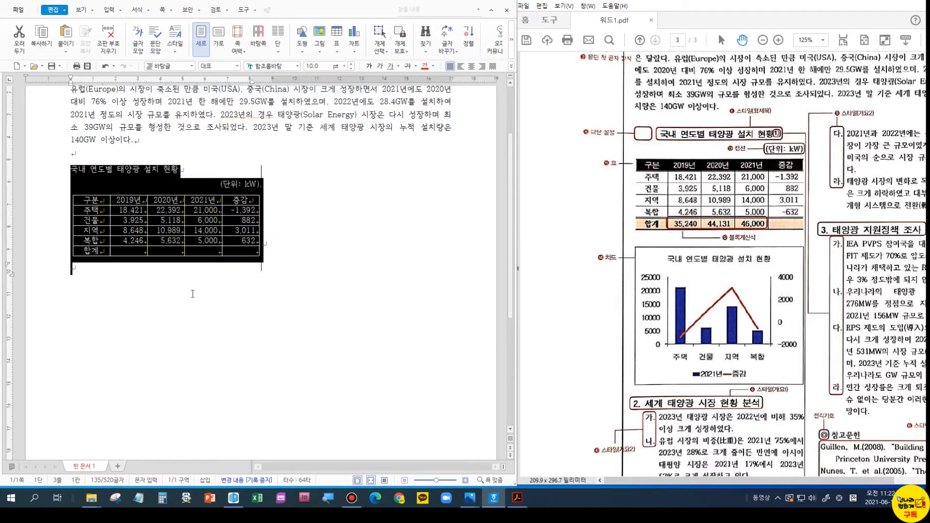
{"action": "left_click", "coordinate": [192, 294]}
{"action": "scroll", "coordinate": [821, 326], "scroll_direction": "down", "scroll_amount": 4}
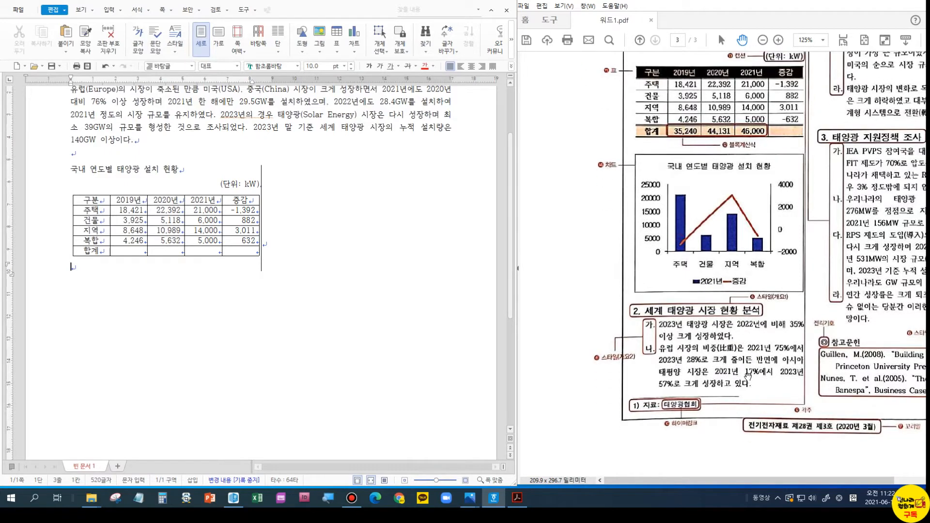
- Below the table, type the heading 세계 태양광 시장 현황 분석
{"action": "left_click", "coordinate": [875, 1]}
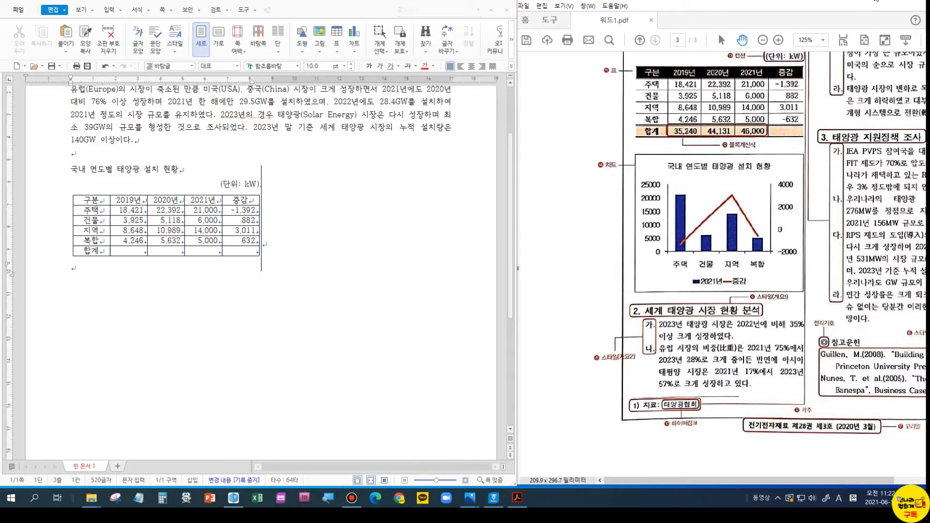
{"action": "left_click", "coordinate": [92, 270]}
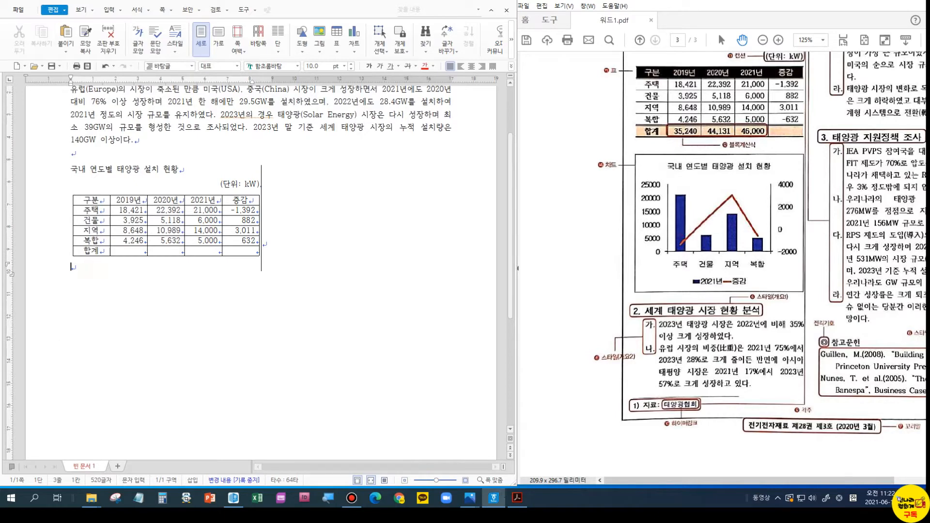
{"action": "left_click", "coordinate": [89, 277]}
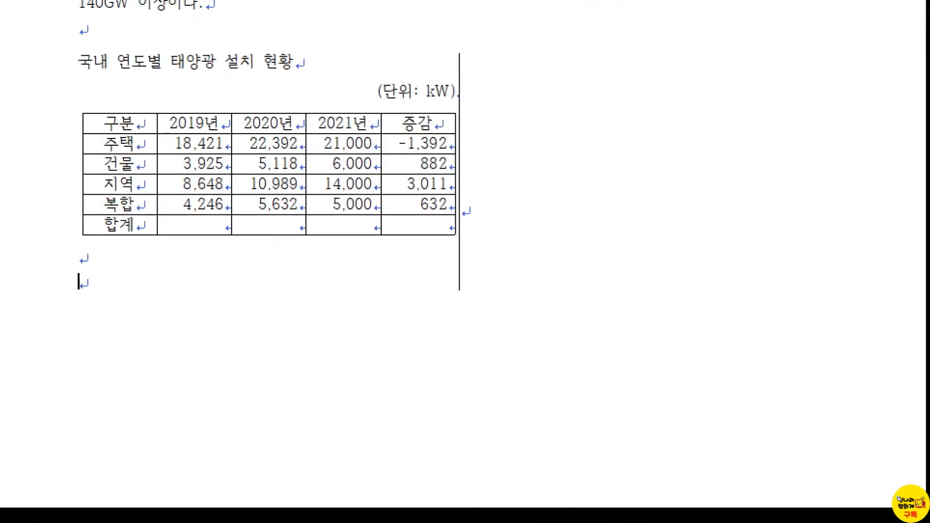
{"action": "left_click", "coordinate": [115, 279]}
{"action": "left_click_drag", "start_coordinate": [136, 240], "coordinate": [169, 265]}
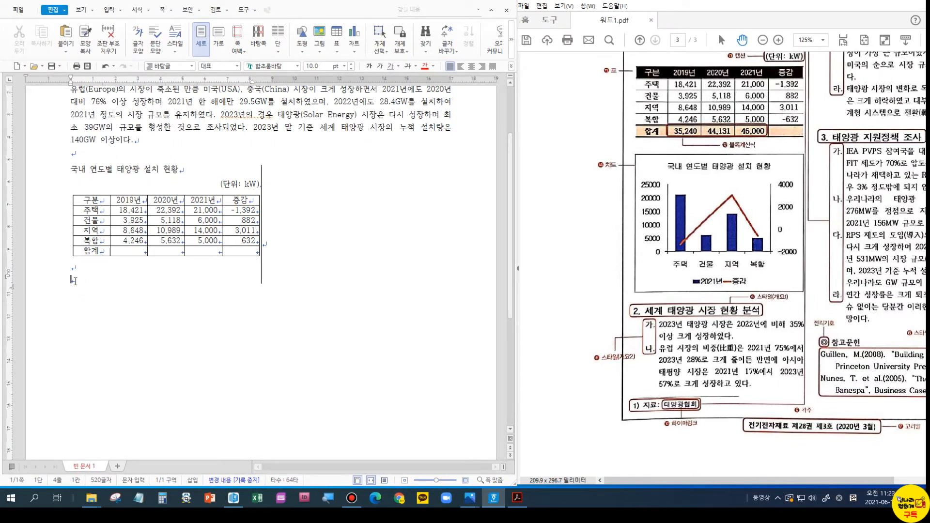
{"action": "type", "text": "세계 탱양광 시장 현"}
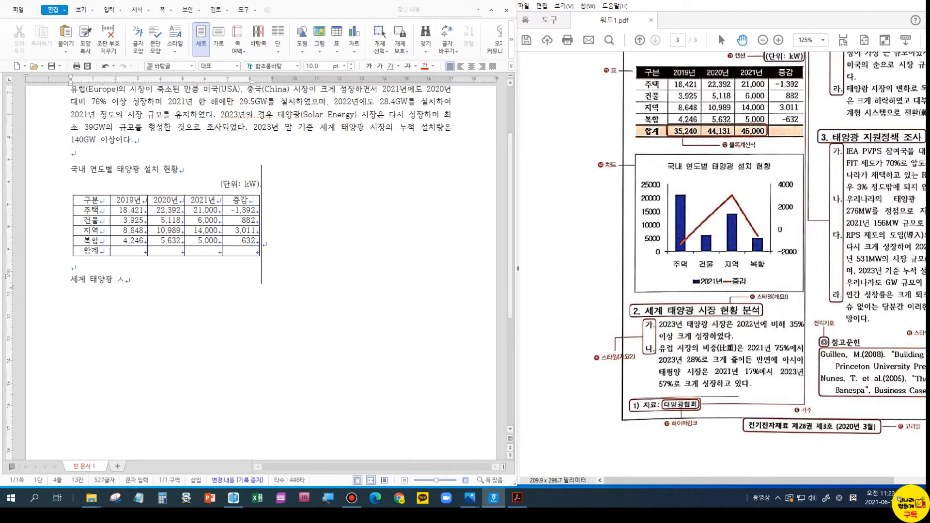
{"action": "type", "text": "황 분석"}
{"action": "key", "text": "Return"}
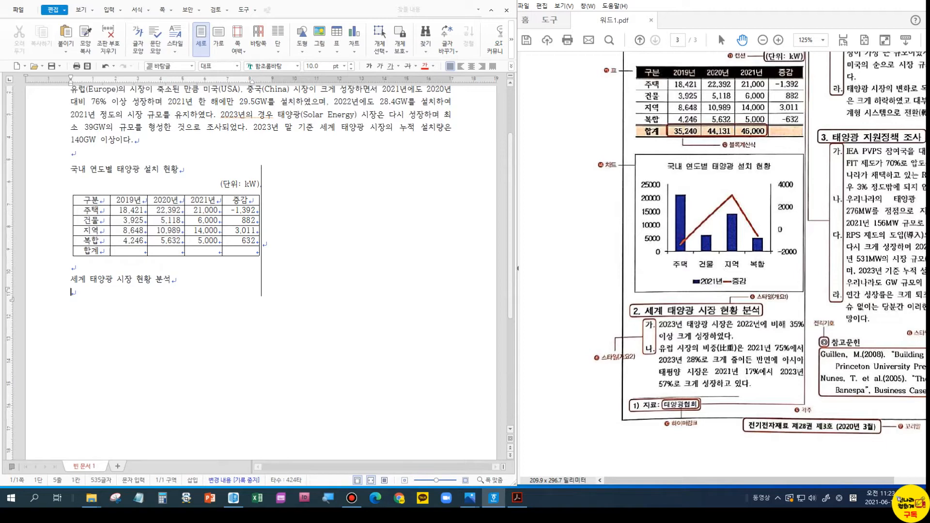
- Type the 2023 35% growth sentence, begin '유럽 시장의 비중' and request Hanja for 비중
{"action": "type", "text": "202"}
{"action": "key", "text": "Return"}
{"action": "type", "text": "3"}
{"action": "type", "text": "년 태양광 ㅅ"}
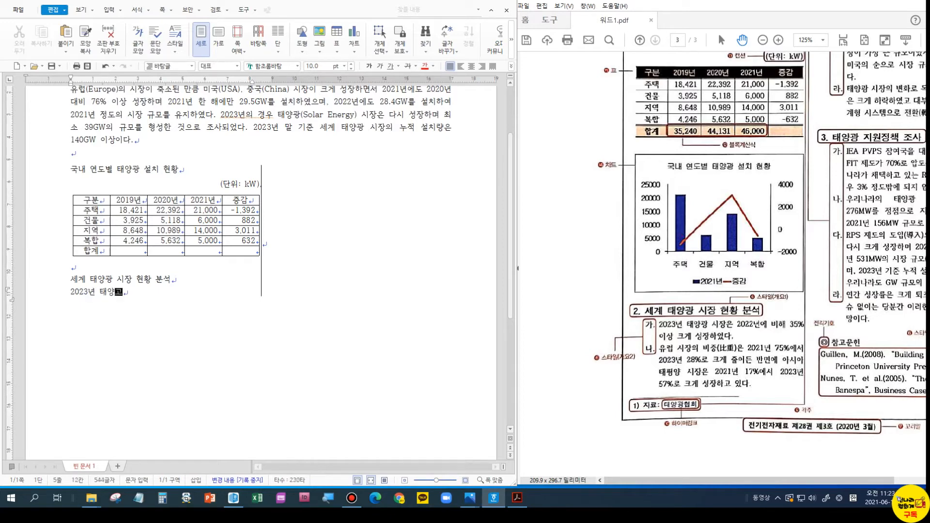
{"action": "type", "text": "ㅣ장은 "}
{"action": "type", "text": "2"}
{"action": "type", "text": "022년에 비"}
{"action": "type", "text": "해 "}
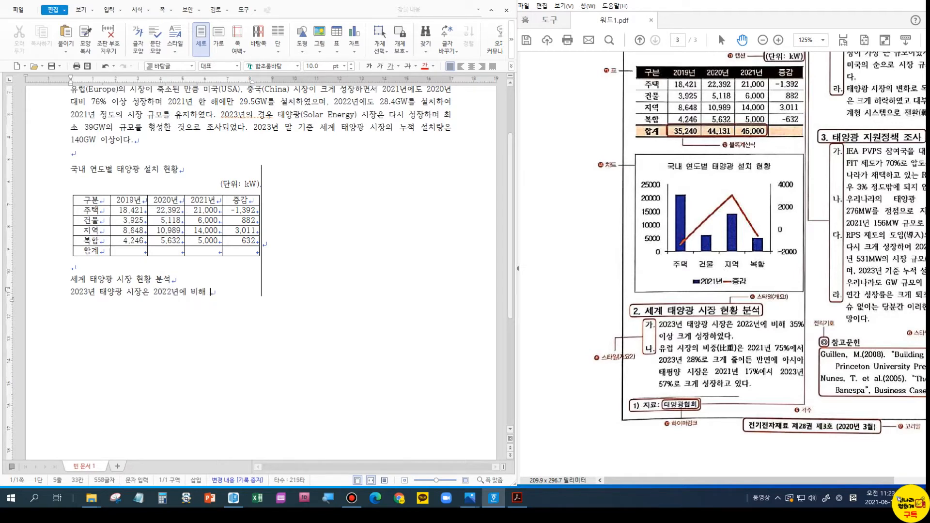
{"action": "type", "text": "35"}
{"action": "type", "text": "%이상 크게"}
{"action": "type", "text": " ㅅ"}
{"action": "type", "text": "성장하였다."}
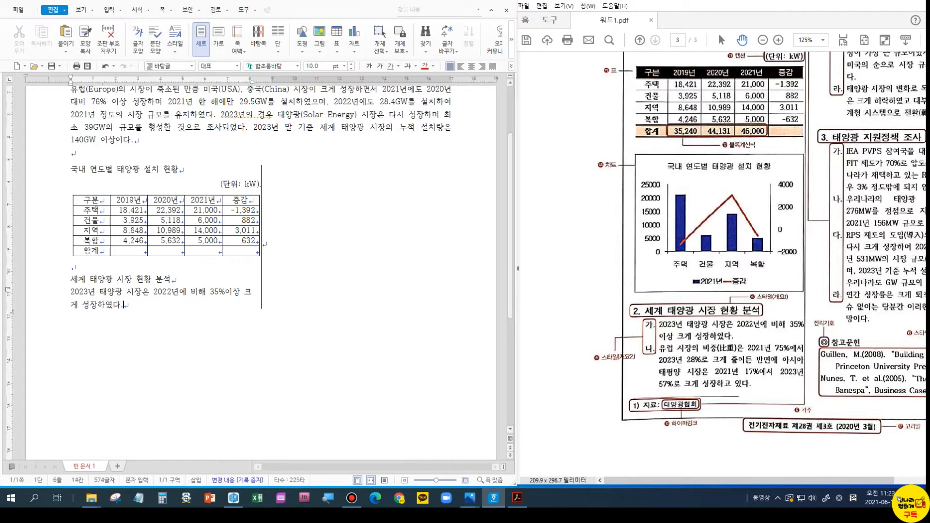
{"action": "key", "text": "Return"}
{"action": "type", "text": "유럽 시장의 비주"}
{"action": "key", "text": "F9"}
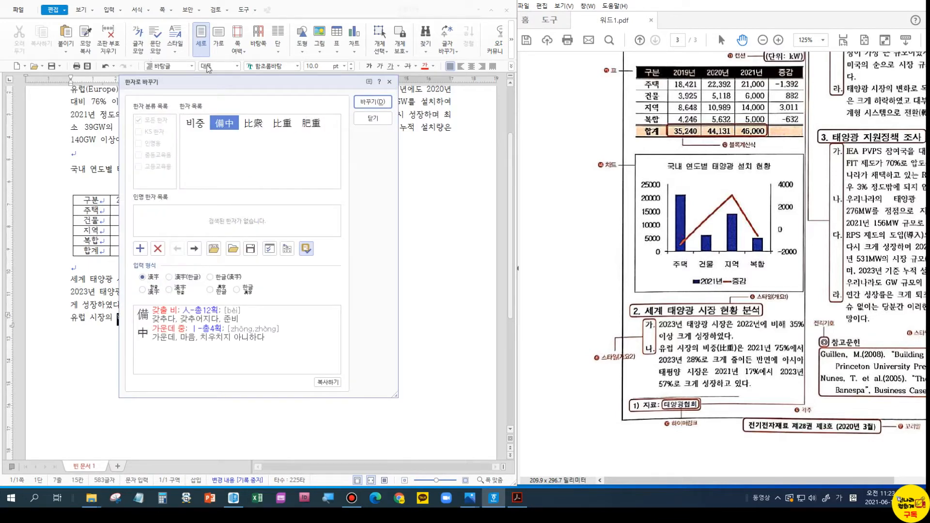
- Convert 비중 to 비중(比重) using the 한글(漢字) input format
{"action": "left_click", "coordinate": [282, 124]}
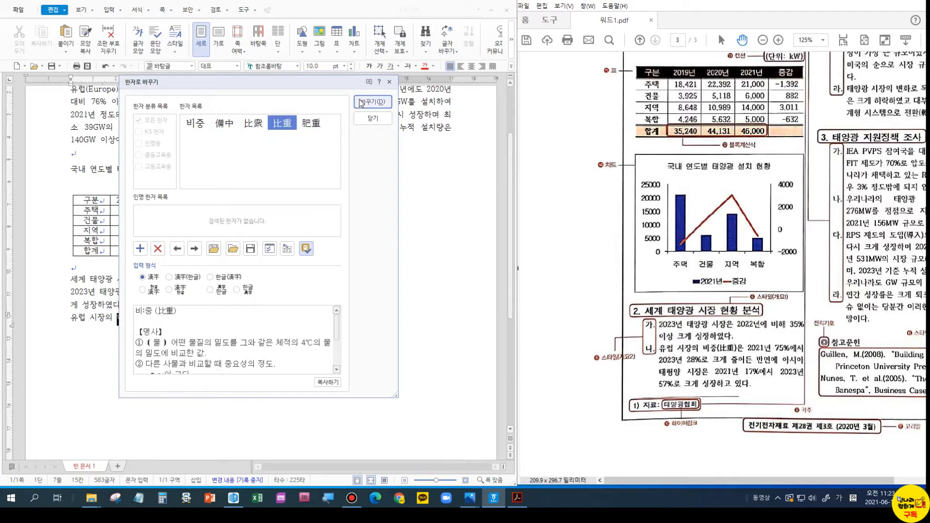
{"action": "left_click", "coordinate": [213, 279]}
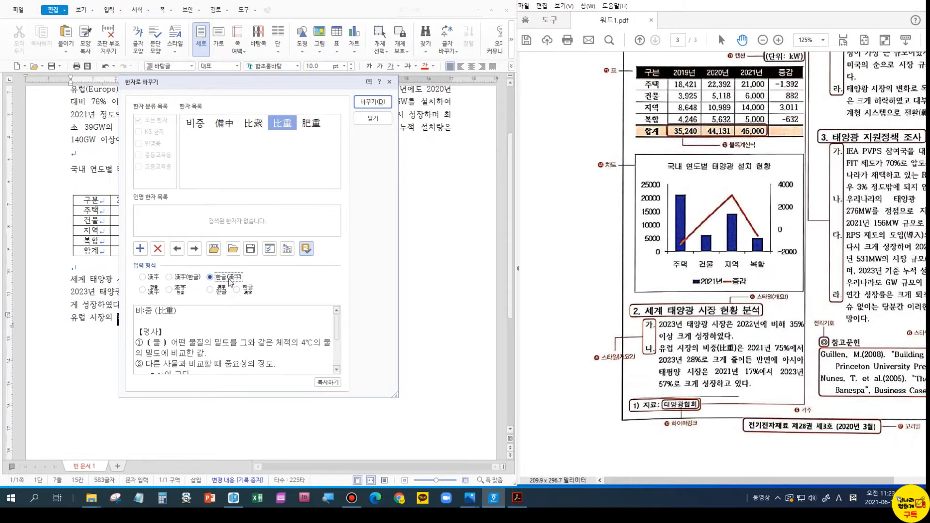
{"action": "left_click", "coordinate": [363, 103]}
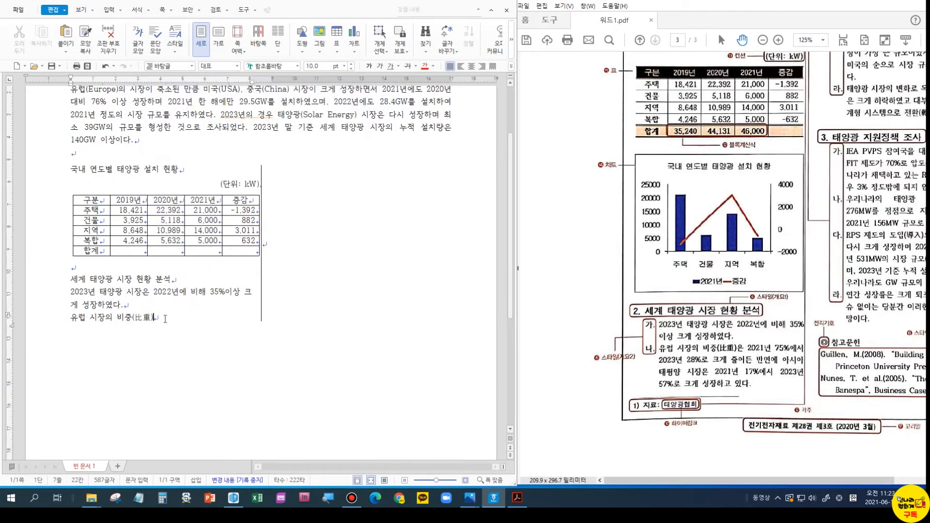
- Finish the sentence: Europe falls from 75% to 28%, Asia-Pacific grows from 17% to 57%
{"action": "type", "text": "은 2021년 75%에서 2023년"}
{"action": "type", "text": "2"}
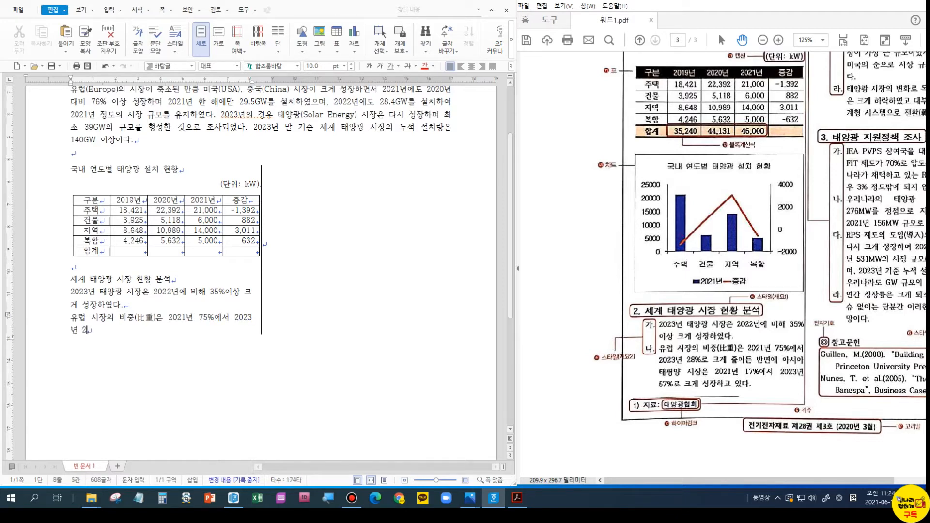
{"action": "type", "text": "8%로 크게 줄어"}
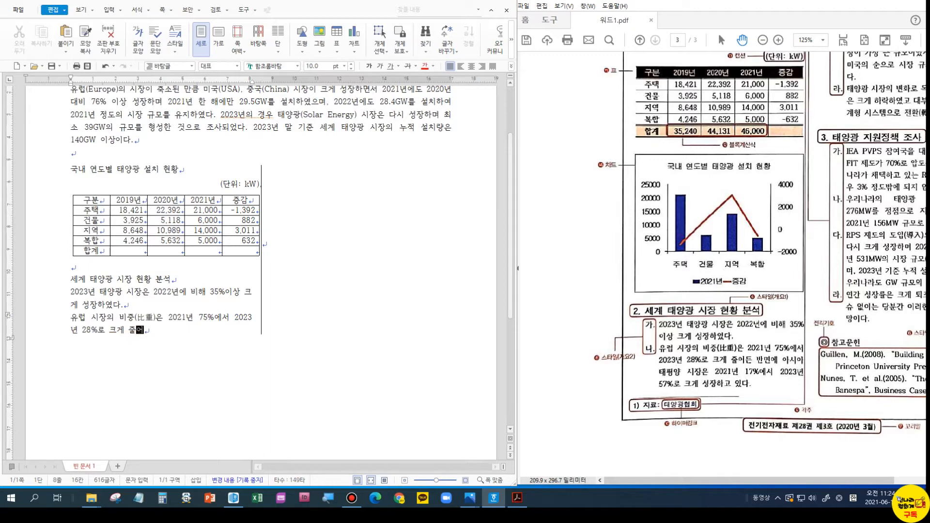
{"action": "type", "text": "든 반면에 아시아 태평ㅇ"}
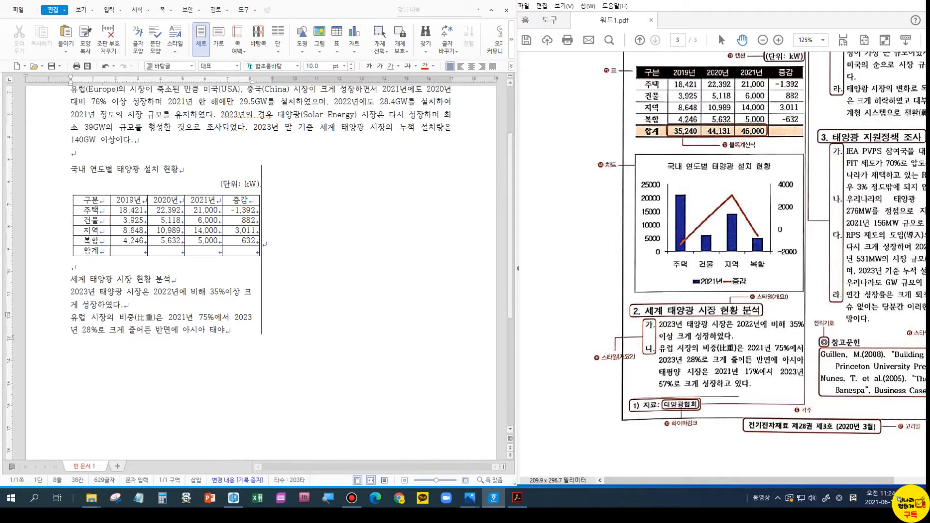
{"action": "type", "text": "양 시장은 2021년 "}
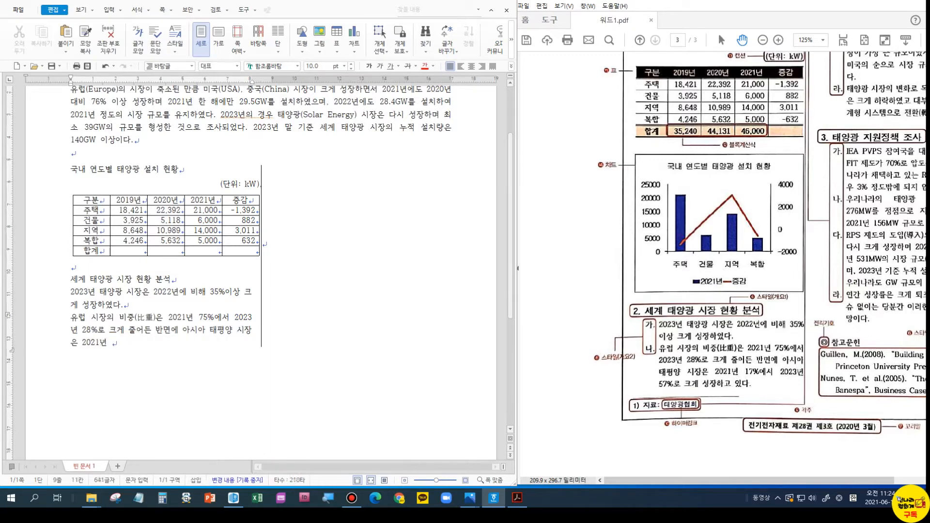
{"action": "type", "text": "17%에서 2023년 57%ㄹ로 크게 성장하고 있다."}
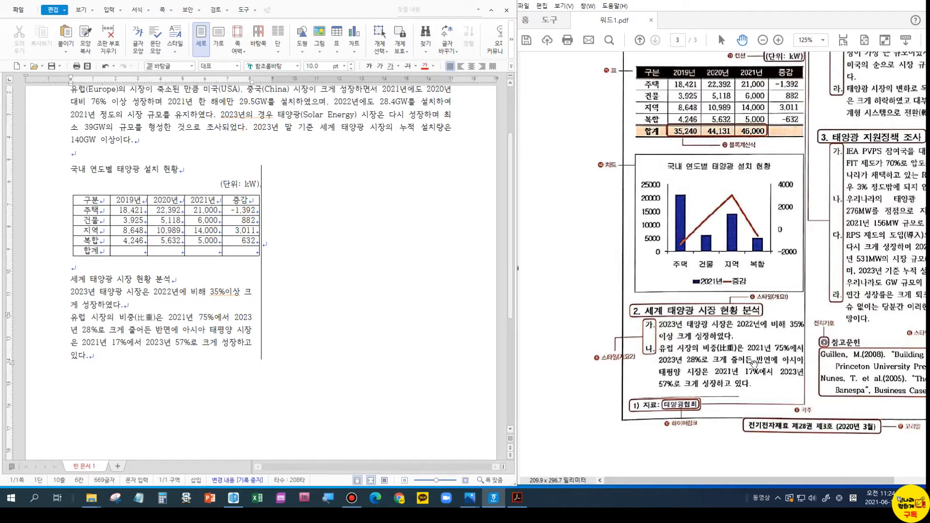
{"action": "left_click_drag", "start_coordinate": [770, 482], "coordinate": [831, 483]}
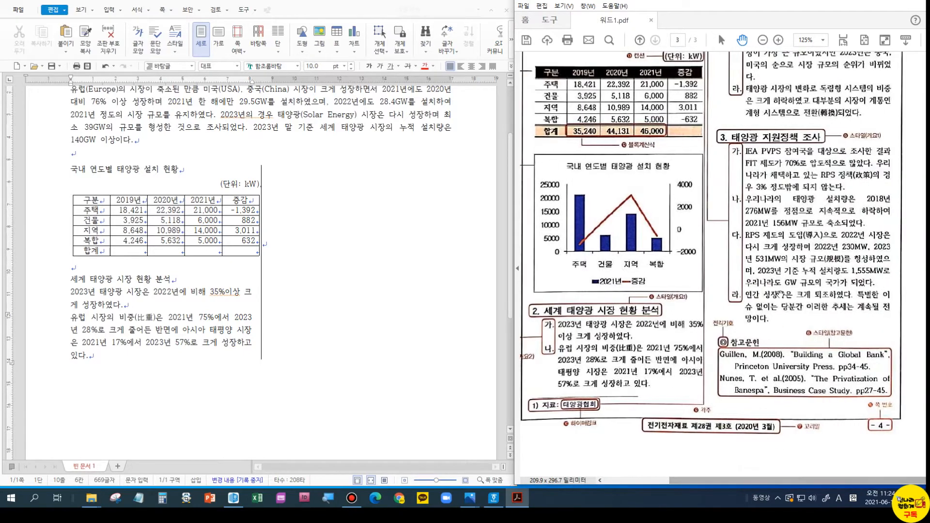
{"action": "scroll", "coordinate": [707, 271], "scroll_direction": "up", "scroll_amount": 3}
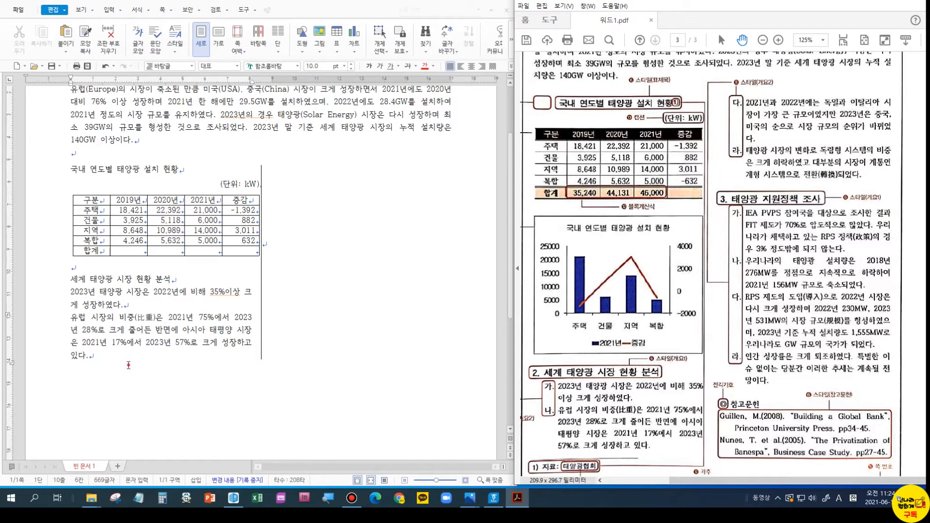
{"action": "left_click", "coordinate": [128, 365]}
- Start a new paragraph beginning '2021년과 2022년에는 독일과 이탈리아 시장이'
{"action": "key", "text": "Return"}
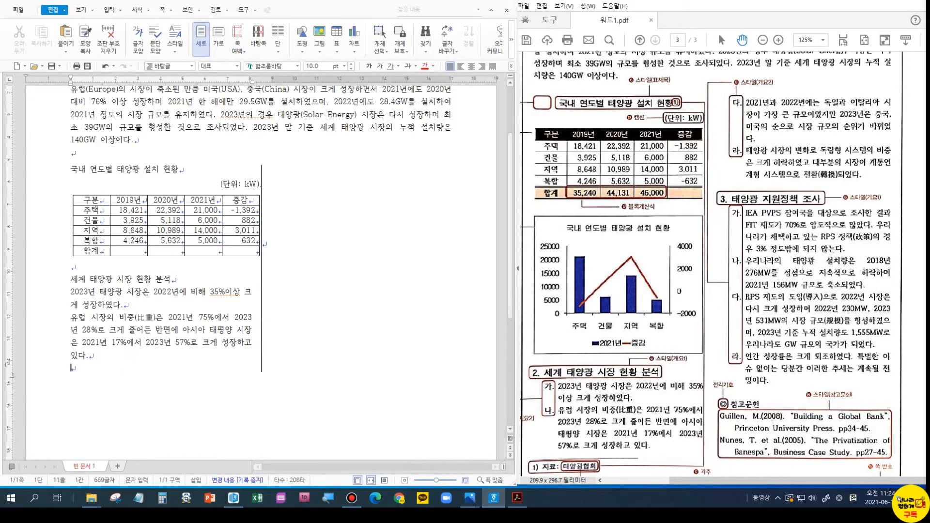
{"action": "type", "text": "2021년과 20"}
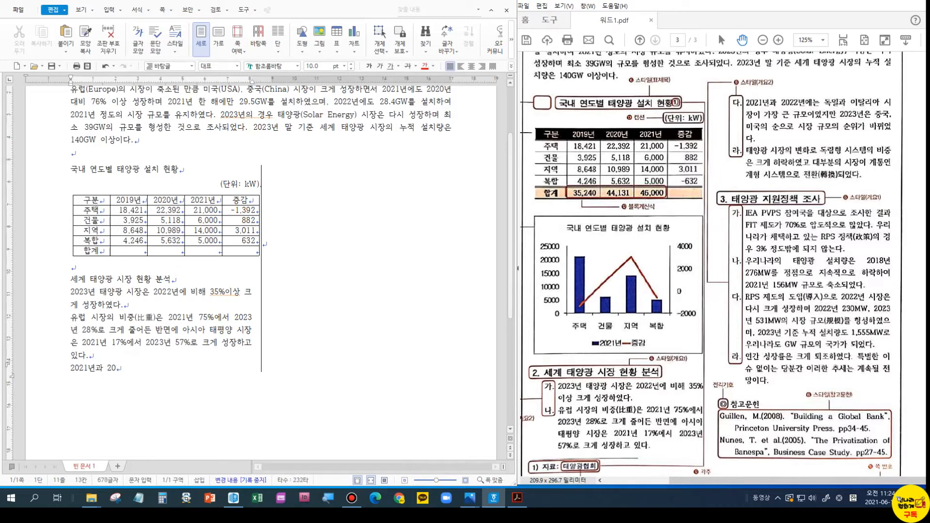
{"action": "type", "text": "22년에는 독일과 이탈리아 시장이 ㄱ"}
{"action": "key", "text": "BackSpace"}
{"action": "type", "text": "라장"}
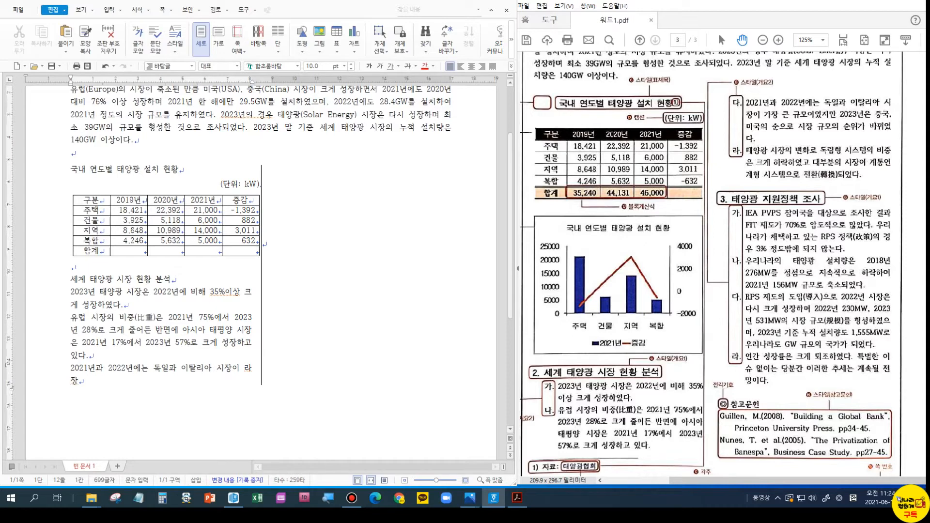
{"action": "key", "text": "BackSpace"}
{"action": "key", "text": "BackSpace"}
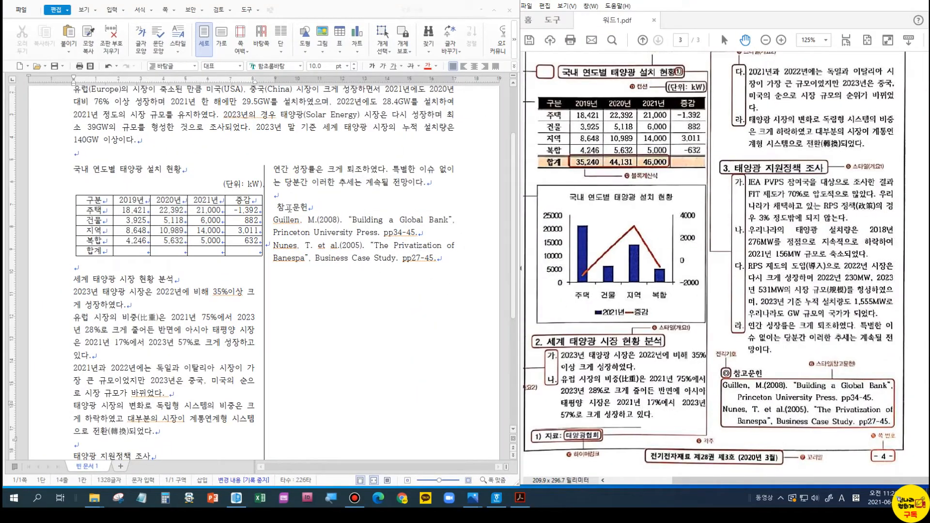
- Place the insertion point just before the 참고문헌 heading
{"action": "left_click", "coordinate": [275, 207]}
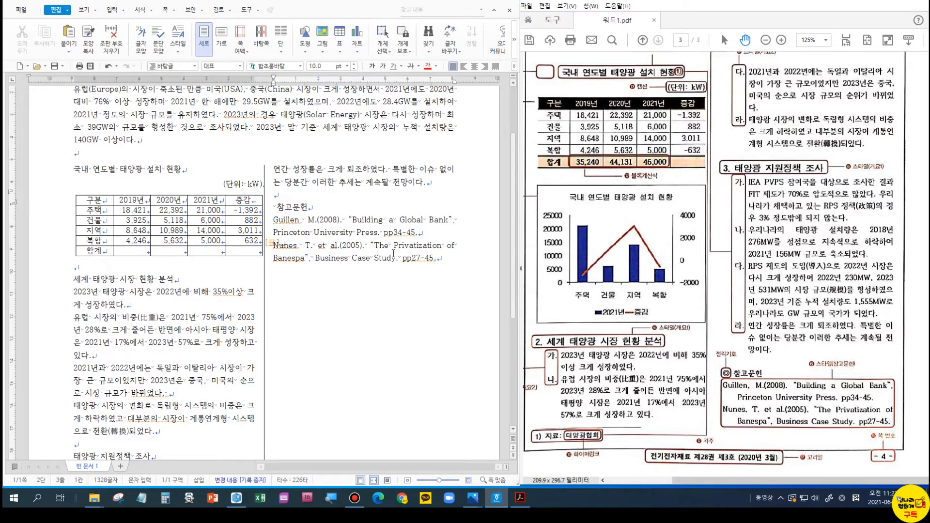
{"action": "key", "text": "Up"}
{"action": "key", "text": "Up"}
{"action": "key", "text": "Up"}
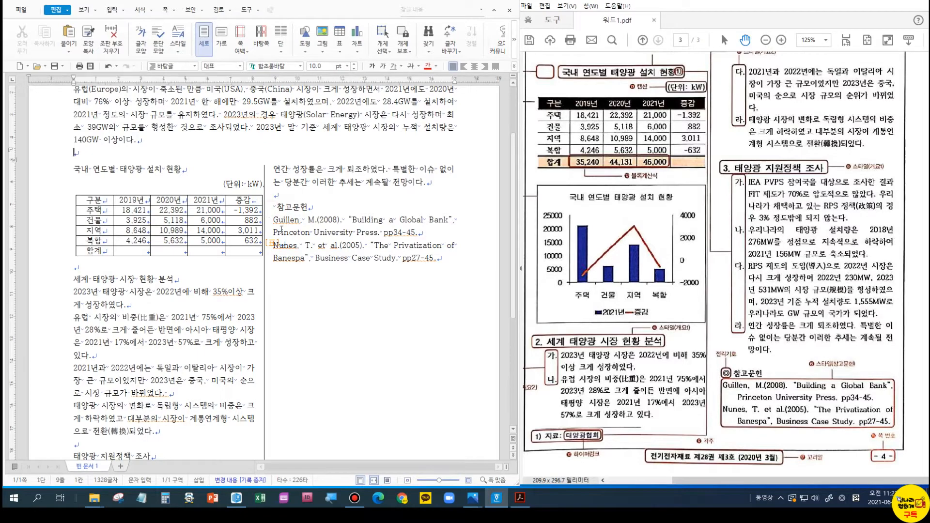
{"action": "left_click", "coordinate": [268, 215]}
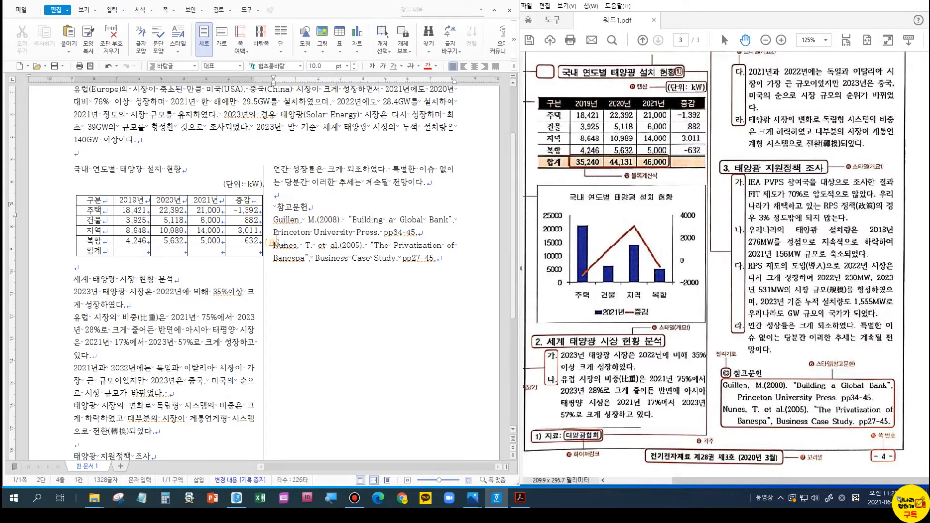
- Insert the ◎ symbol (code 343D) from the 한글(HNC) 문자표 character map
{"action": "key", "text": "ctrl+F10"}
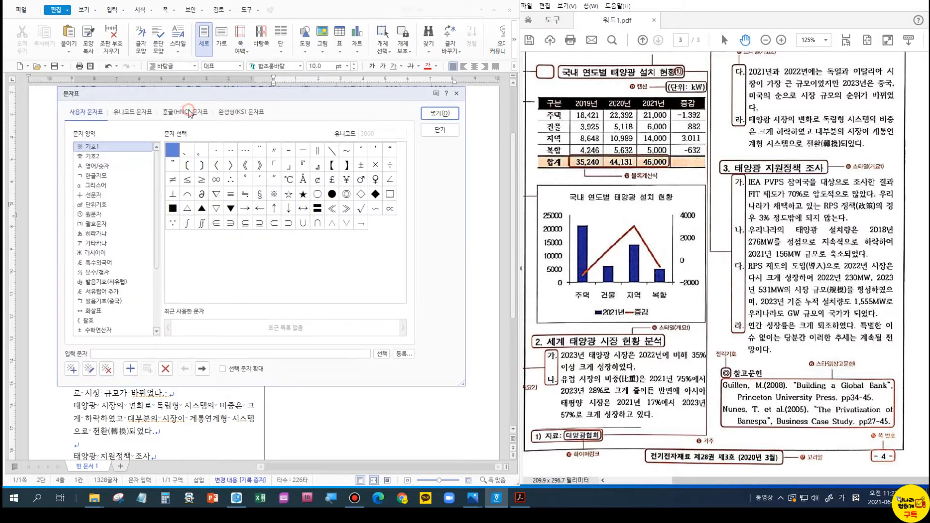
{"action": "left_click", "coordinate": [188, 112]}
{"action": "left_click", "coordinate": [293, 133]}
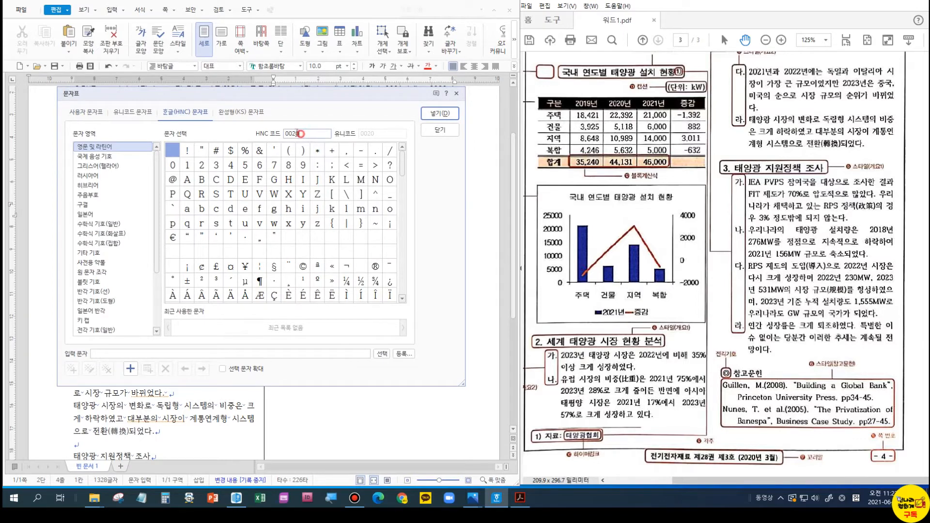
{"action": "type", "text": "3400"}
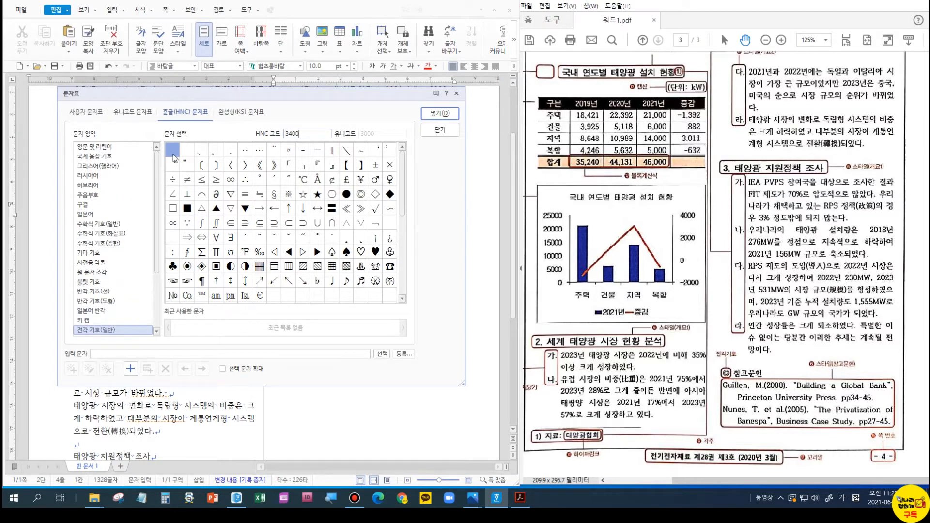
{"action": "left_click", "coordinate": [360, 194]}
{"action": "left_click", "coordinate": [360, 195]}
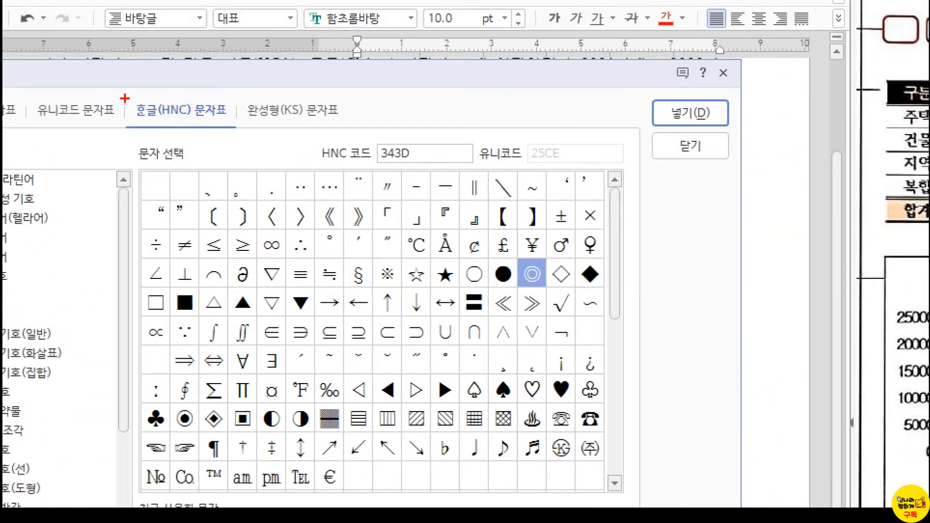
{"action": "left_click_drag", "start_coordinate": [157, 106], "coordinate": [215, 126]}
{"action": "left_click_drag", "start_coordinate": [374, 135], "coordinate": [440, 162]}
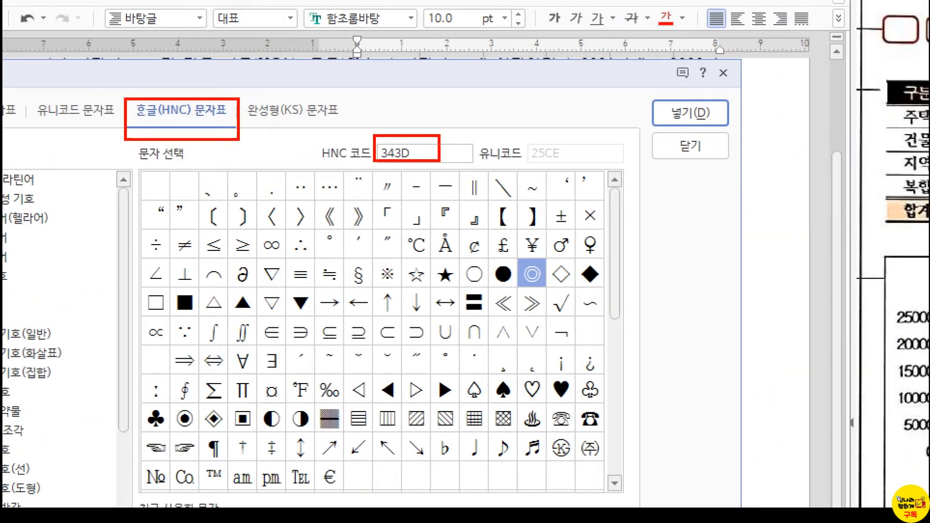
{"action": "left_click_drag", "start_coordinate": [143, 171], "coordinate": [172, 205]}
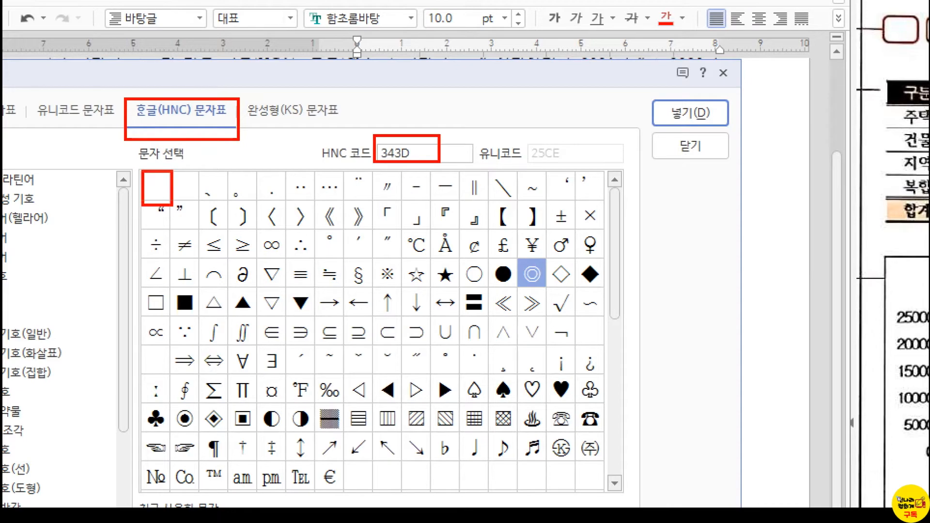
{"action": "left_click_drag", "start_coordinate": [511, 254], "coordinate": [548, 289]}
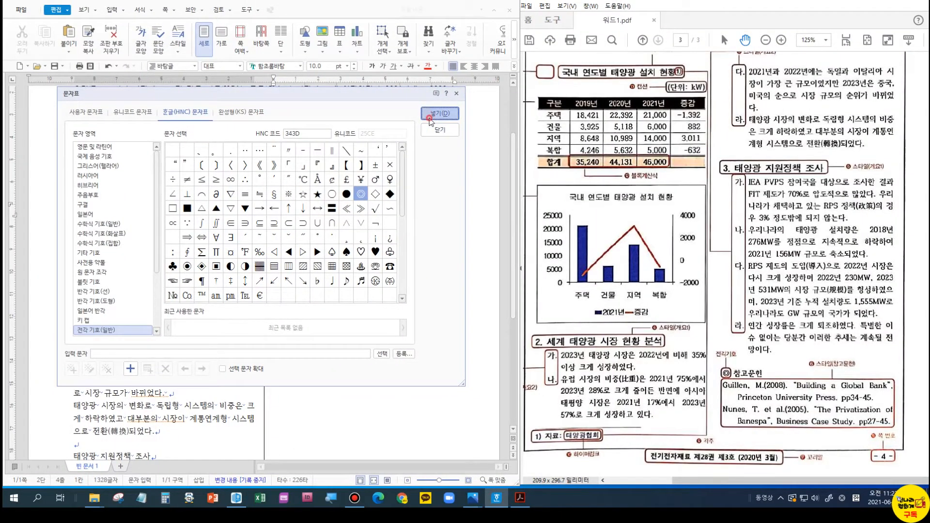
{"action": "left_click", "coordinate": [440, 113]}
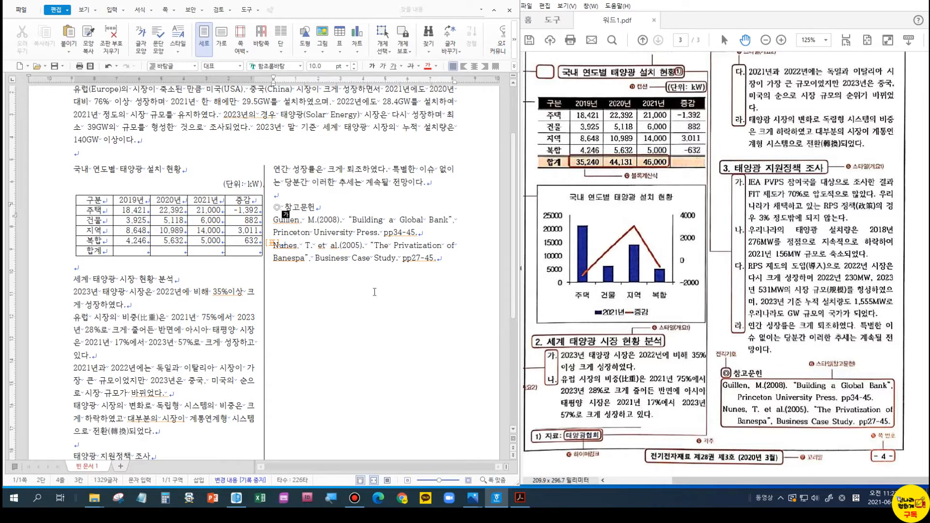
- Move the caret through the opening lines: 개요, the 2020년까지 line, and after 유지하였다
{"action": "key", "text": "Up"}
{"action": "scroll", "coordinate": [309, 242], "scroll_direction": "up", "scroll_amount": 3}
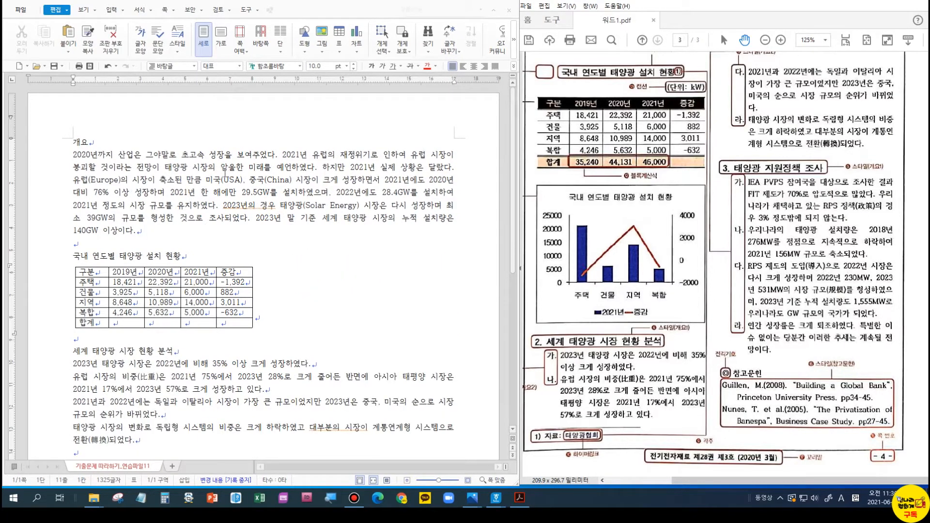
{"action": "left_click", "coordinate": [74, 142]}
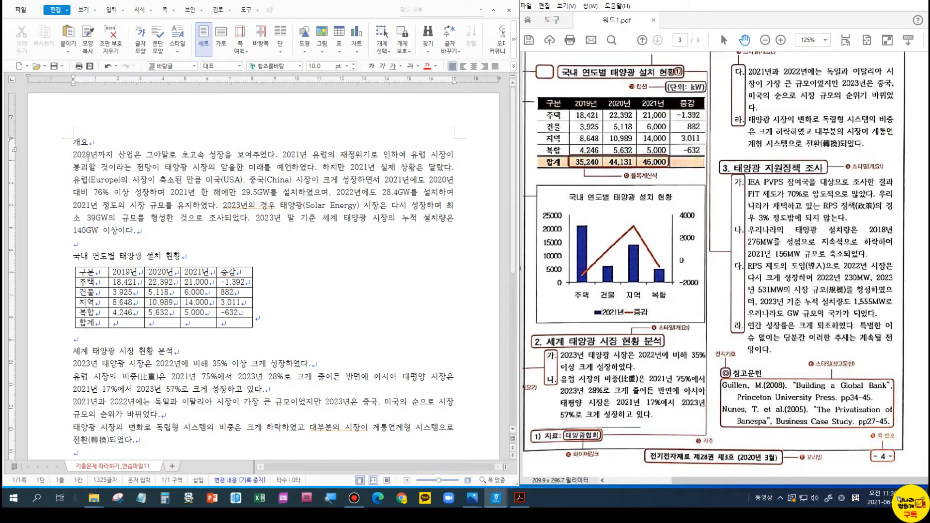
{"action": "scroll", "coordinate": [85, 170], "scroll_direction": "down", "scroll_amount": 2}
{"action": "left_click", "coordinate": [75, 172]}
{"action": "scroll", "coordinate": [75, 175], "scroll_direction": "up", "scroll_amount": 2}
{"action": "left_click", "coordinate": [73, 154]}
{"action": "left_click", "coordinate": [220, 207]}
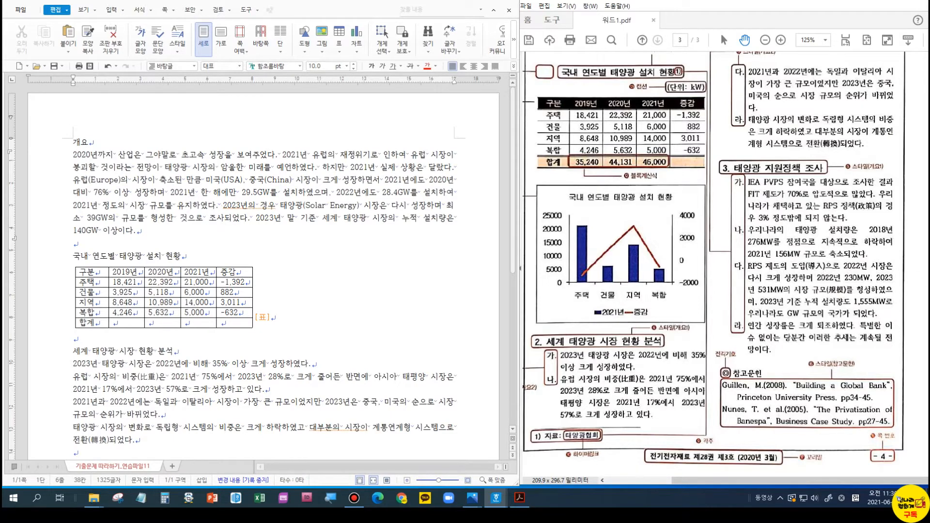
{"action": "left_click", "coordinate": [84, 11]}
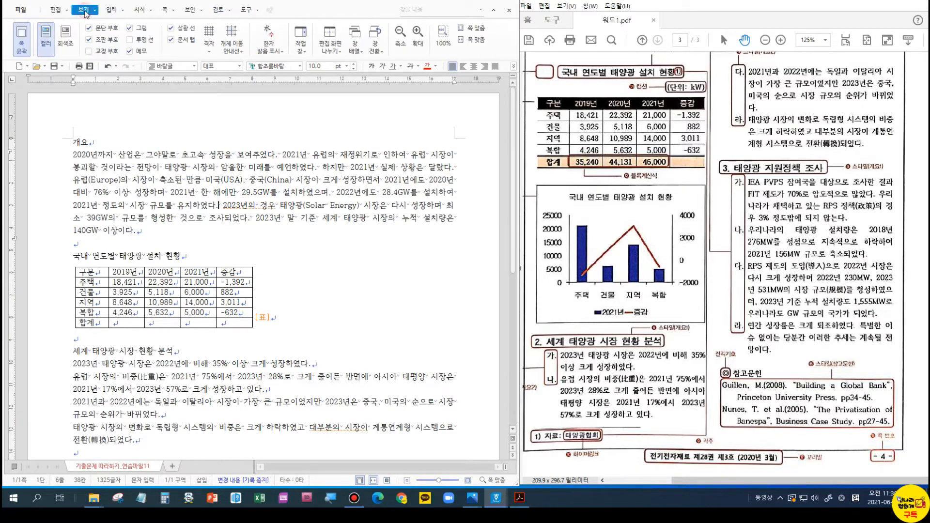
{"action": "left_click", "coordinate": [97, 39]}
{"action": "left_click", "coordinate": [98, 41]}
{"action": "left_click", "coordinate": [98, 41]}
{"action": "left_click", "coordinate": [99, 40]}
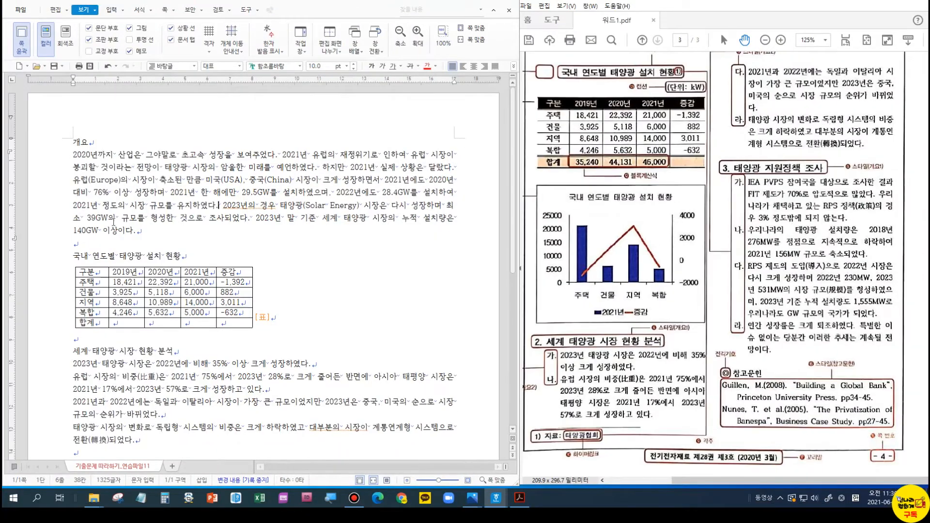
{"action": "left_click", "coordinate": [99, 244]}
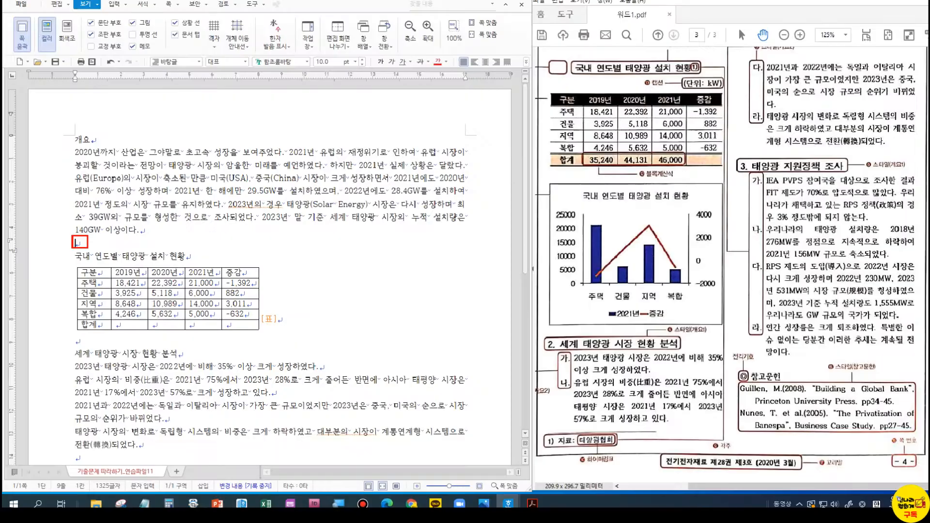
{"action": "scroll", "coordinate": [60, 304], "scroll_direction": "down", "scroll_amount": 6}
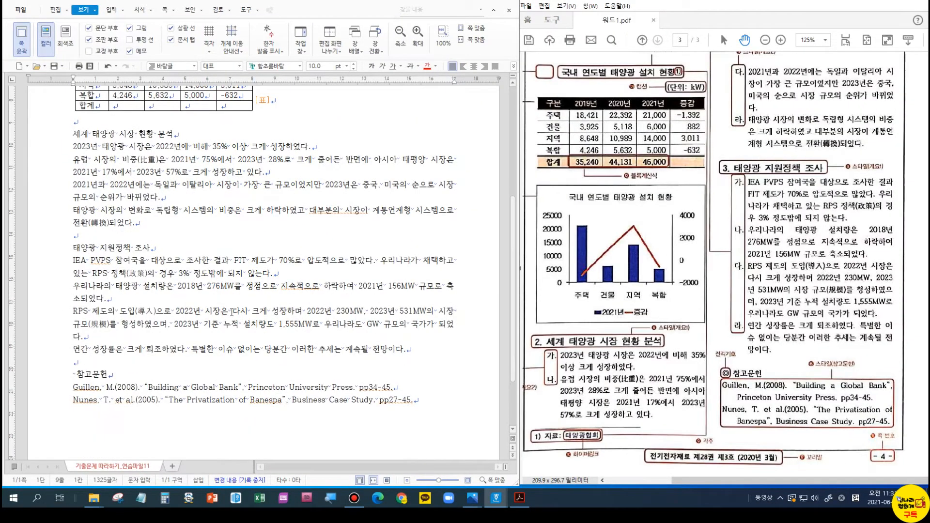
- Try two columns with a divider on the selected heading-to-end text, then cancel
{"action": "scroll", "coordinate": [305, 358], "scroll_direction": "up", "scroll_amount": 3}
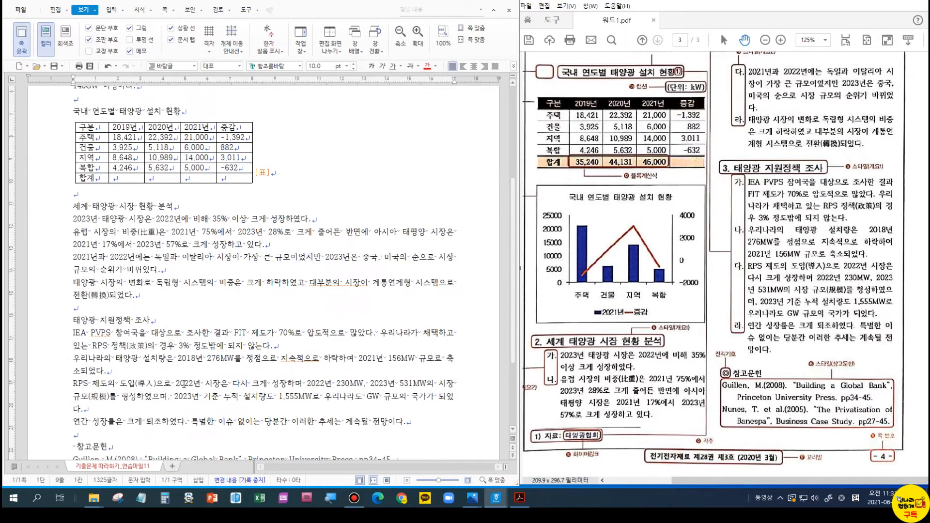
{"action": "left_click_drag", "start_coordinate": [74, 149], "coordinate": [426, 436]}
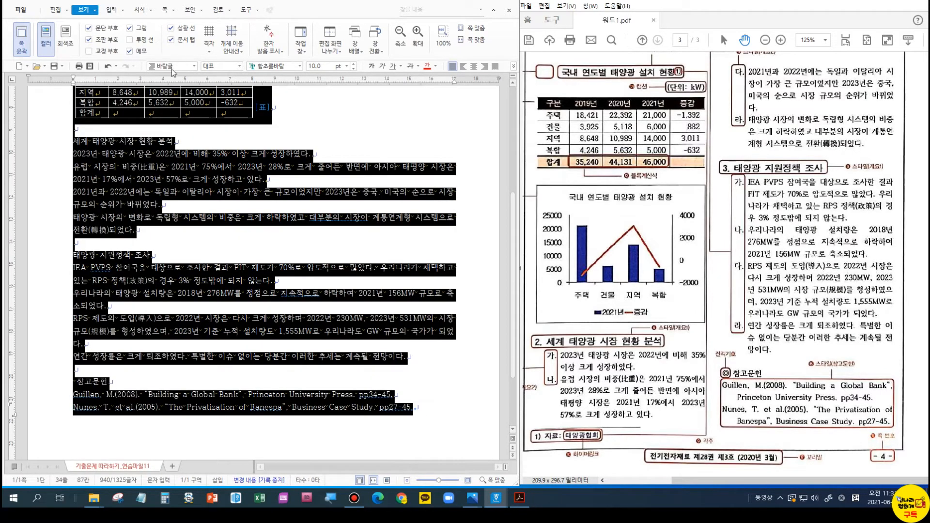
{"action": "left_click", "coordinate": [165, 10]}
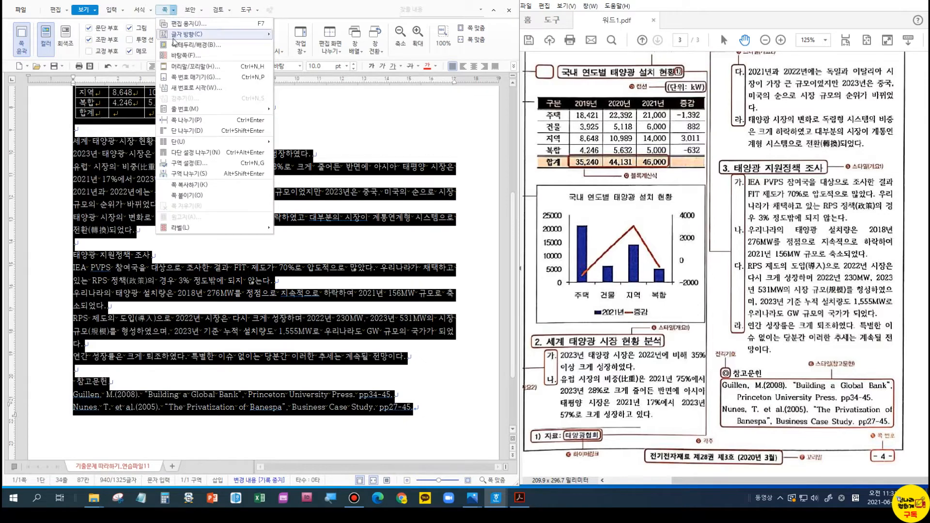
{"action": "mouse_move", "coordinate": [257, 143]}
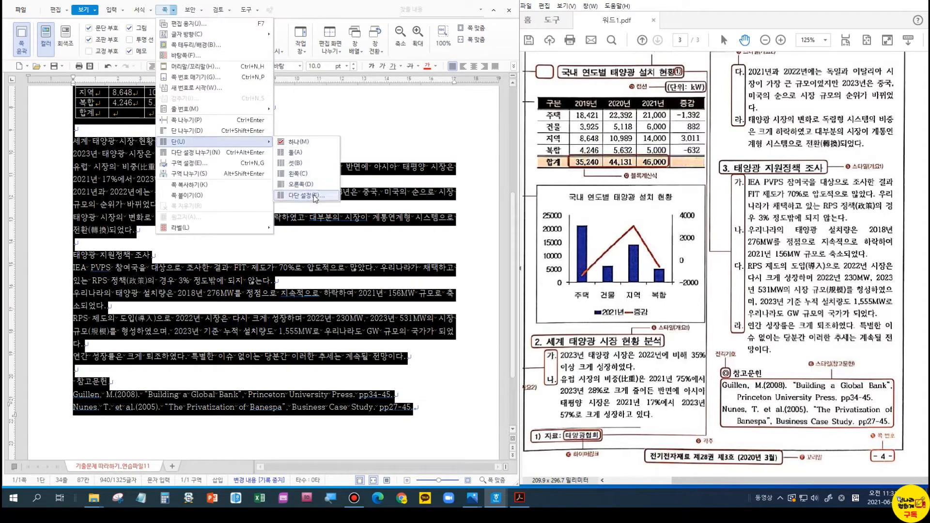
{"action": "left_click", "coordinate": [306, 195]}
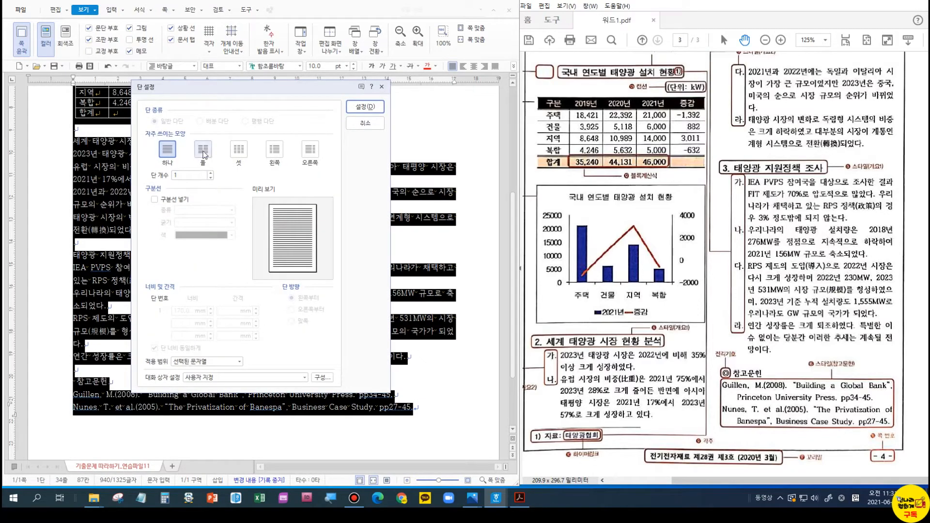
{"action": "left_click", "coordinate": [204, 154]}
{"action": "left_click", "coordinate": [174, 200]}
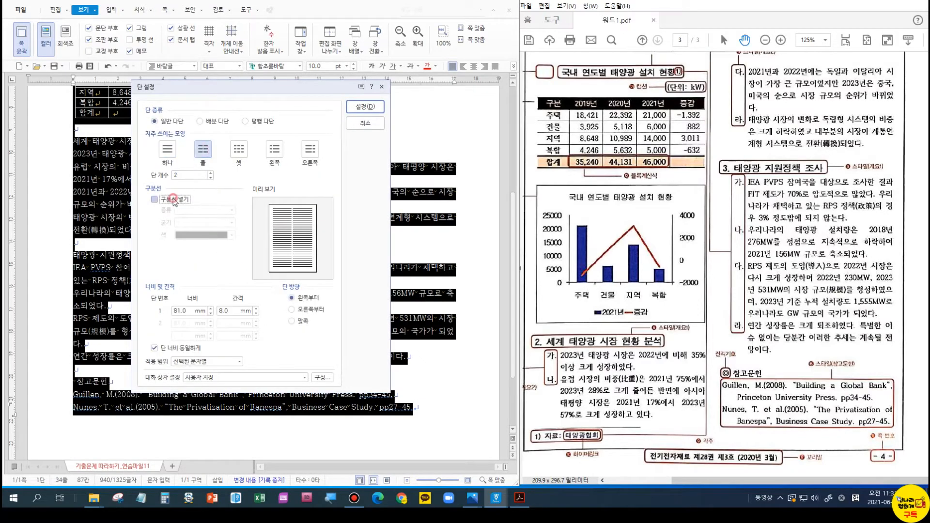
{"action": "left_click", "coordinate": [237, 361]}
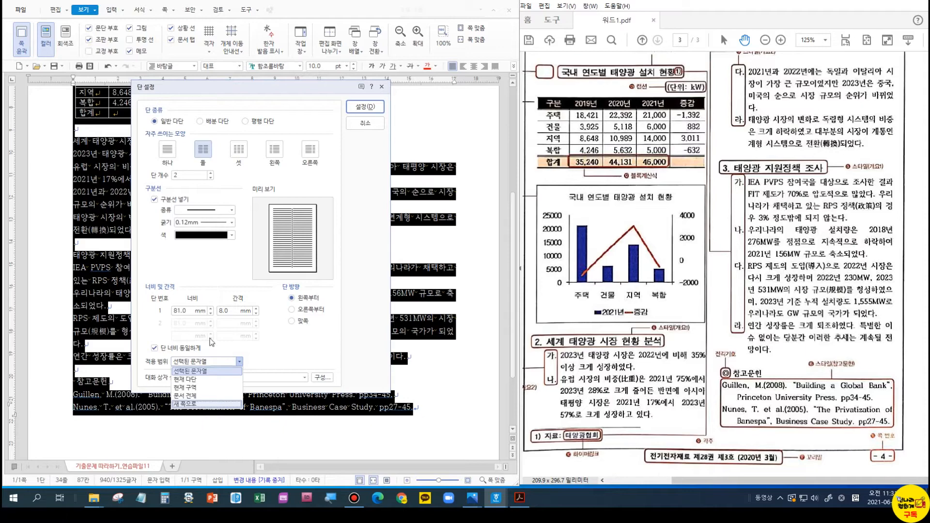
{"action": "left_click", "coordinate": [348, 129]}
{"action": "left_click", "coordinate": [353, 127]}
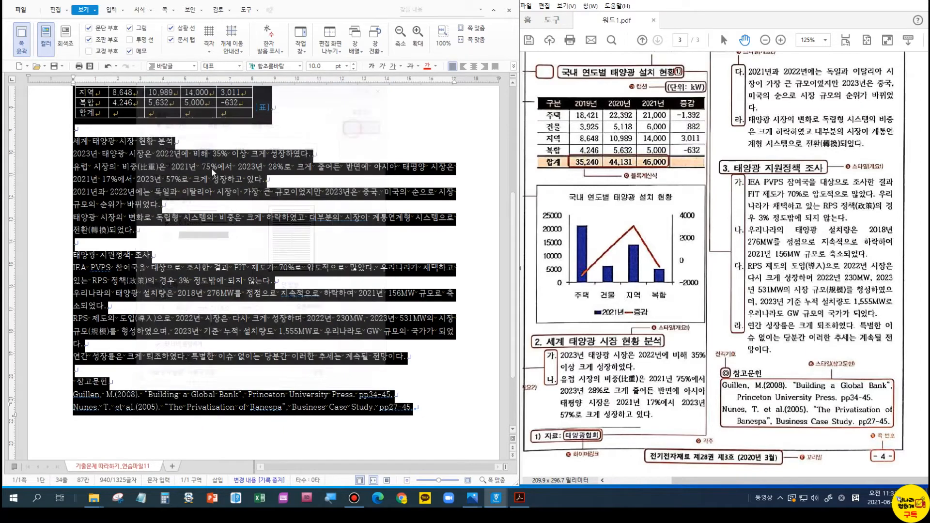
{"action": "left_click", "coordinate": [182, 180]}
- From the 국내 연도별 태양광 설치 현황 heading, apply two columns as 새 다단으로
{"action": "scroll", "coordinate": [179, 180], "scroll_direction": "up", "scroll_amount": 3}
{"action": "left_click", "coordinate": [73, 156]}
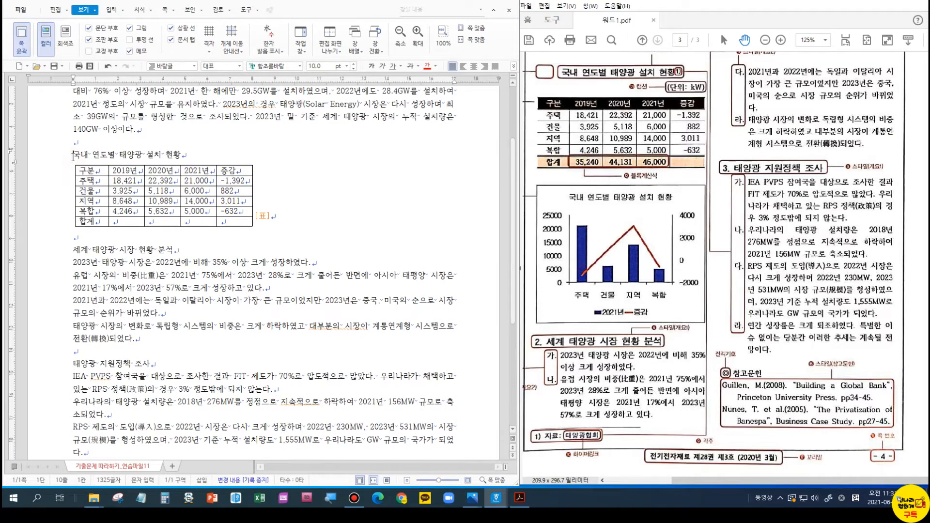
{"action": "left_click", "coordinate": [170, 9]}
{"action": "mouse_move", "coordinate": [193, 142]}
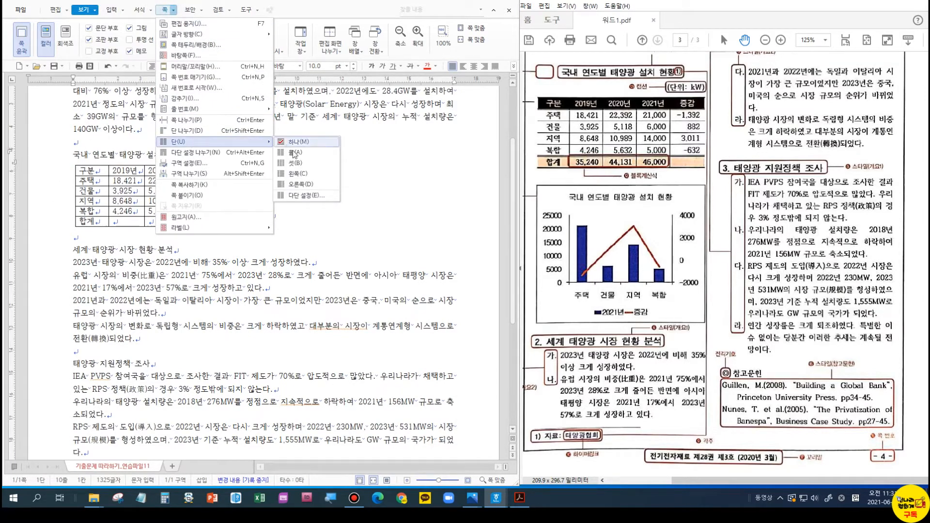
{"action": "left_click", "coordinate": [308, 196]}
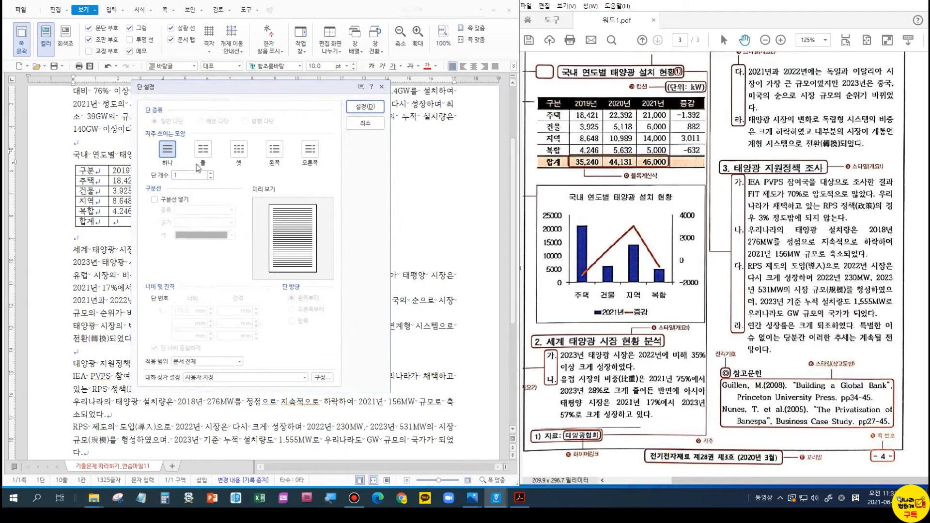
{"action": "left_click", "coordinate": [204, 146]}
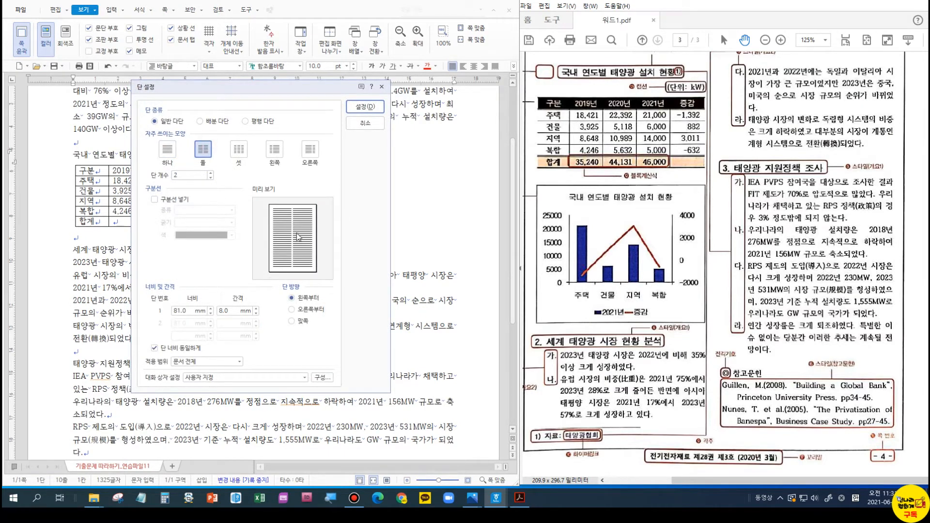
{"action": "left_click", "coordinate": [239, 363]}
{"action": "left_click", "coordinate": [239, 364]}
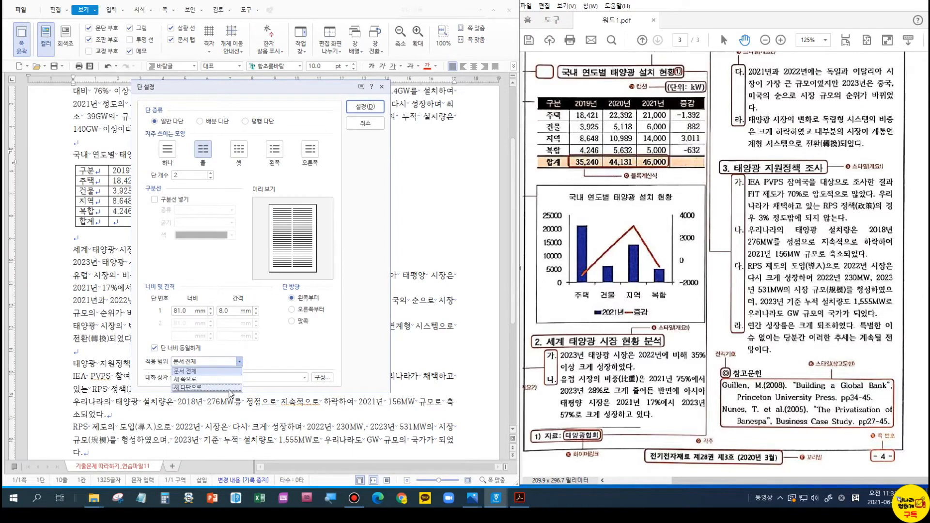
{"action": "left_click", "coordinate": [229, 389]}
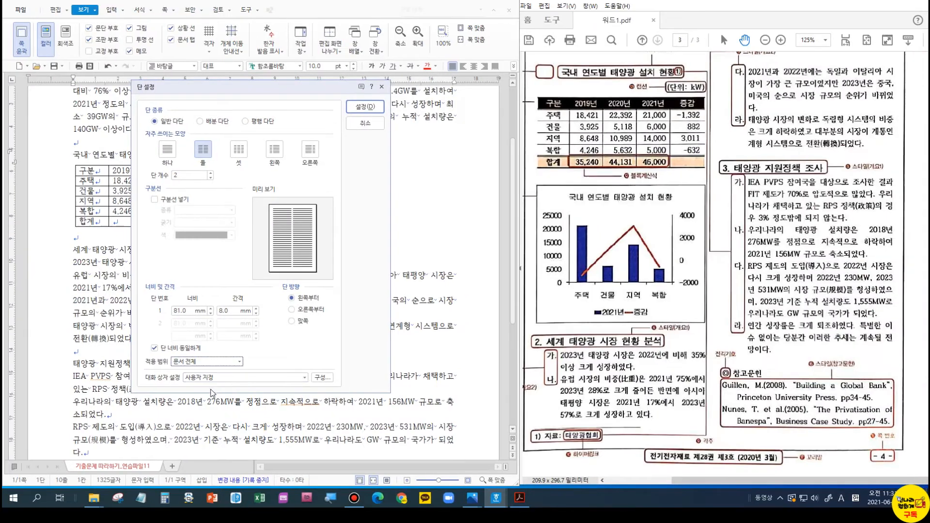
{"action": "left_click", "coordinate": [169, 391]}
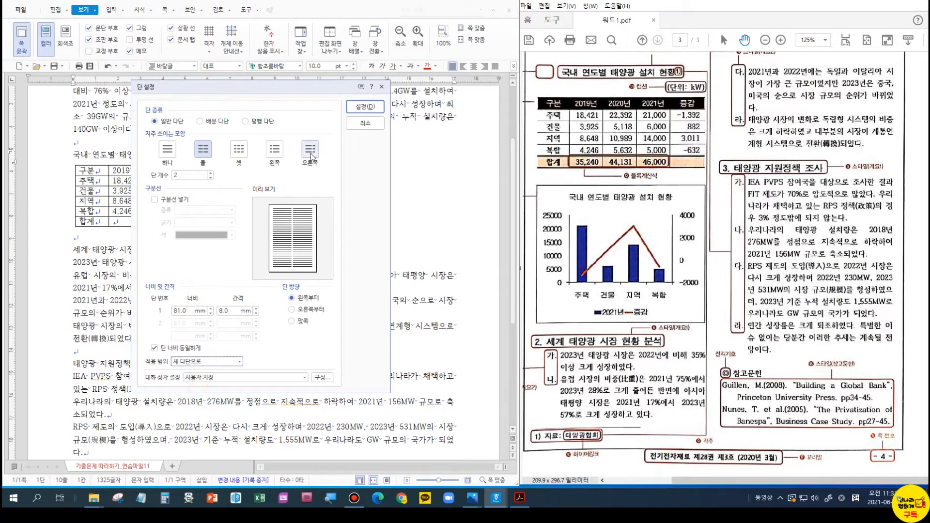
{"action": "left_click", "coordinate": [366, 107]}
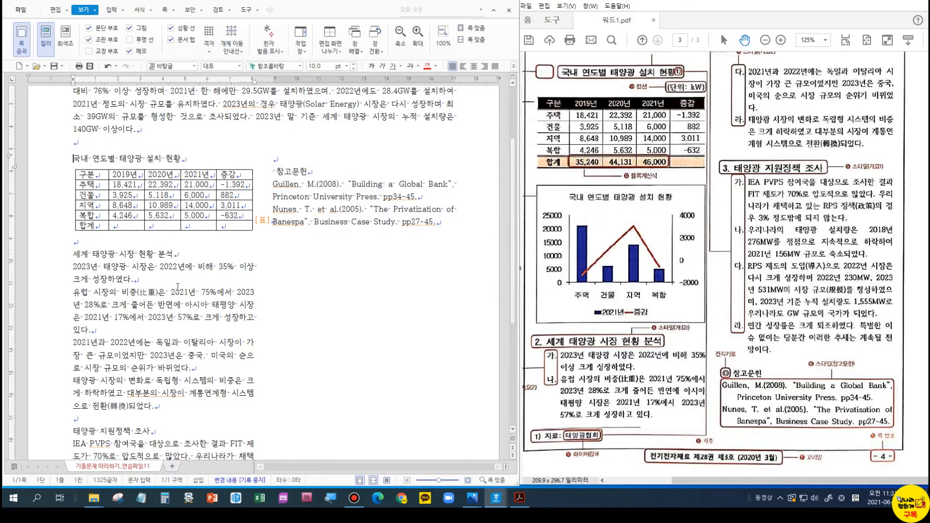
{"action": "scroll", "coordinate": [178, 287], "scroll_direction": "up", "scroll_amount": 4}
- Check the instruction PDF in Edge, then return to the report's 쪽 menu
{"action": "left_click", "coordinate": [180, 193]}
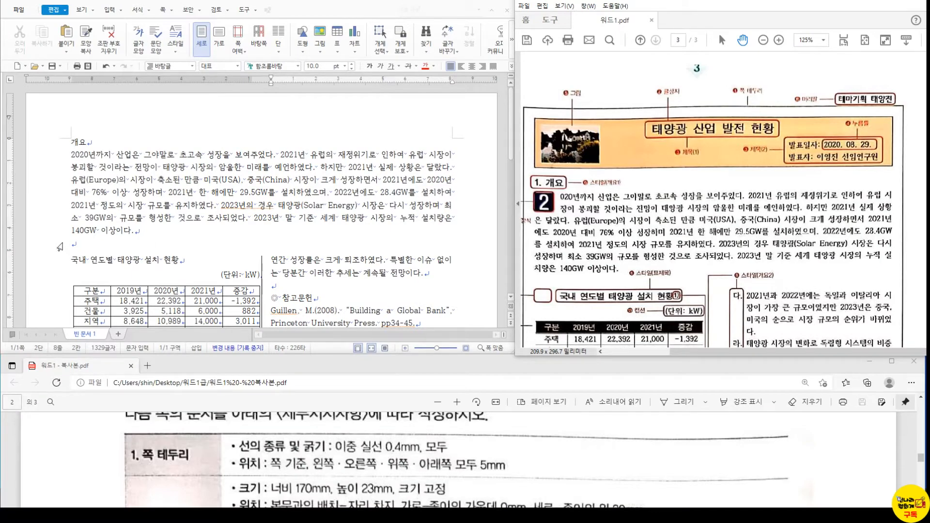
{"action": "left_click", "coordinate": [306, 441]}
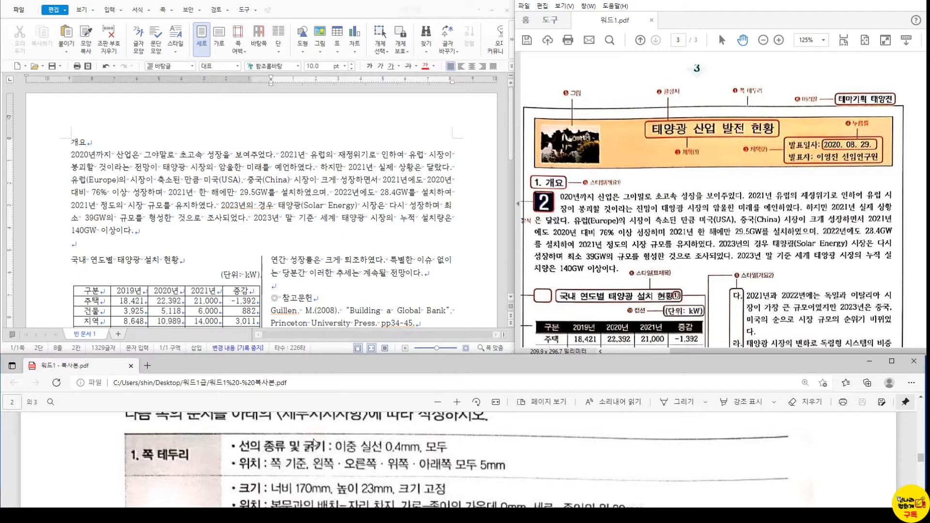
{"action": "scroll", "coordinate": [310, 443], "scroll_direction": "up", "scroll_amount": 1}
{"action": "left_click", "coordinate": [225, 242]}
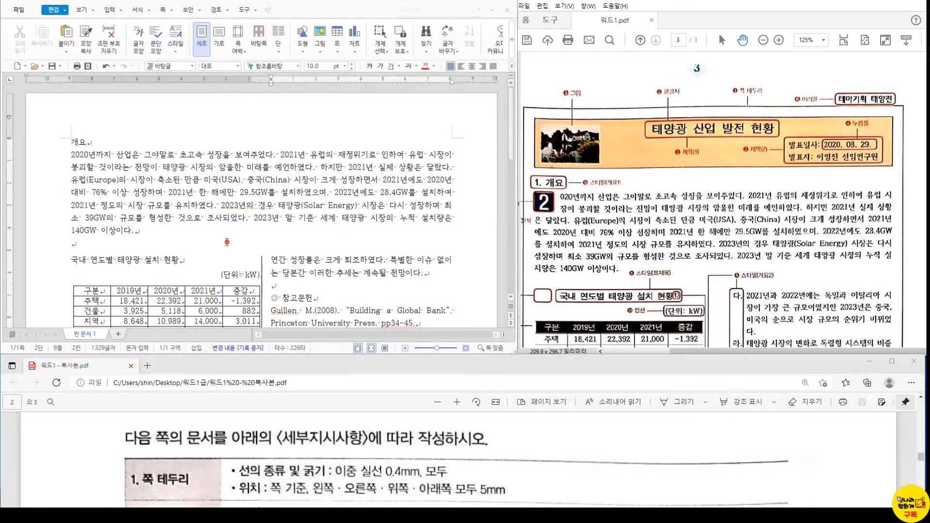
{"action": "left_click", "coordinate": [170, 10]}
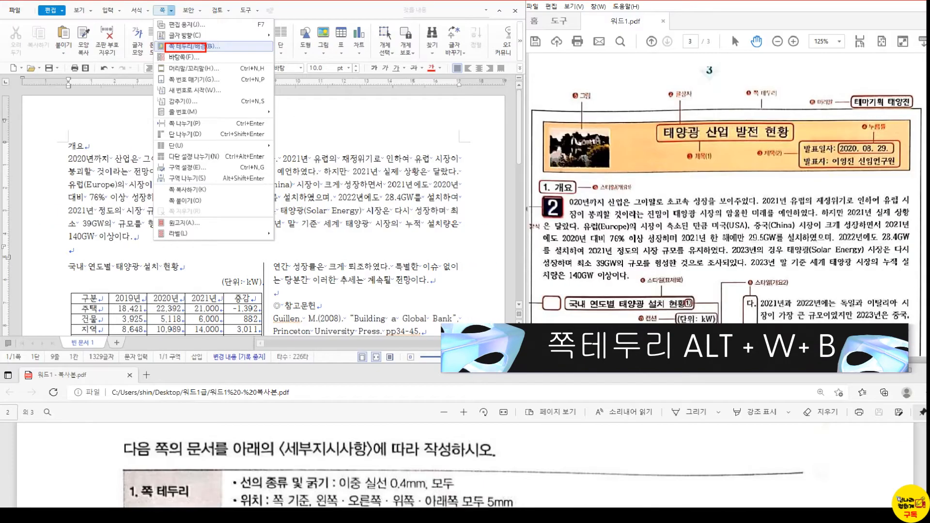
- Give the page a 0.4mm 이중 실선 border on all four sides via 쪽 테두리/배경
{"action": "key", "text": "Escape"}
{"action": "left_click", "coordinate": [167, 10]}
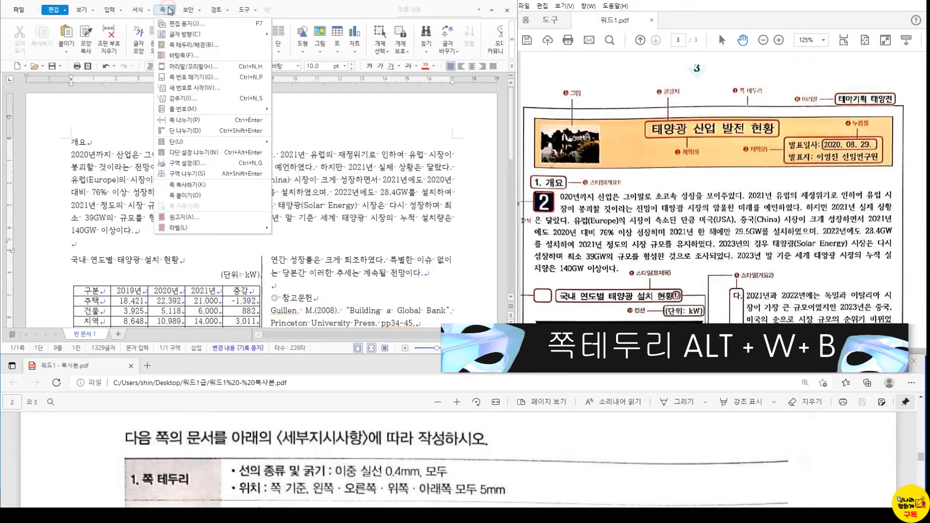
{"action": "left_click", "coordinate": [188, 50]}
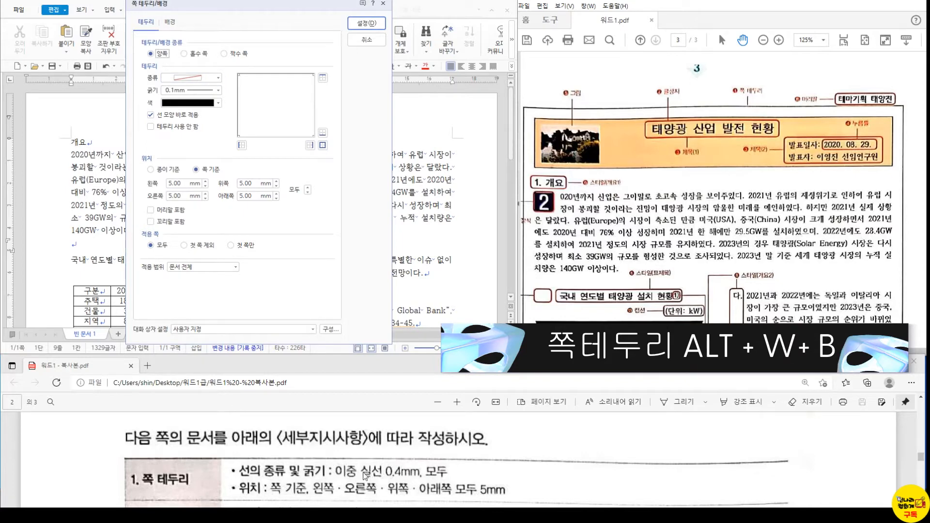
{"action": "left_click", "coordinate": [218, 77]}
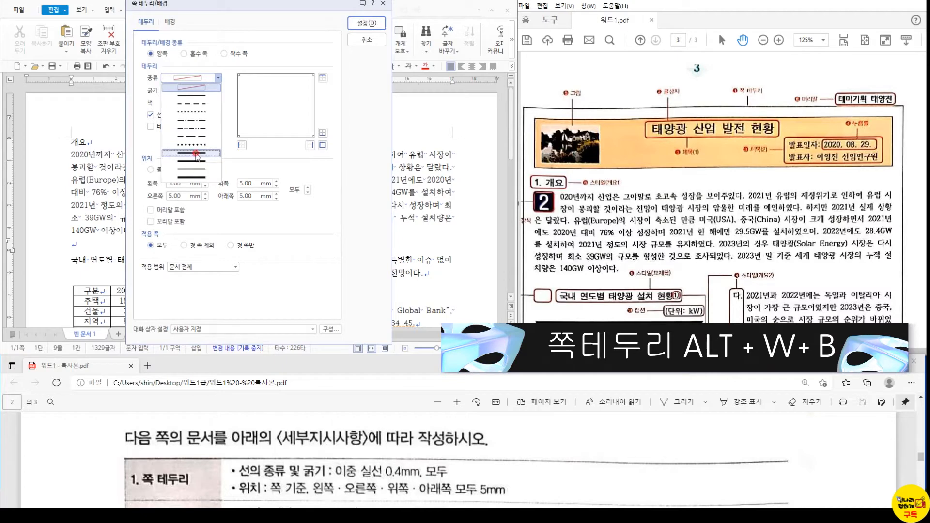
{"action": "left_click", "coordinate": [197, 154]}
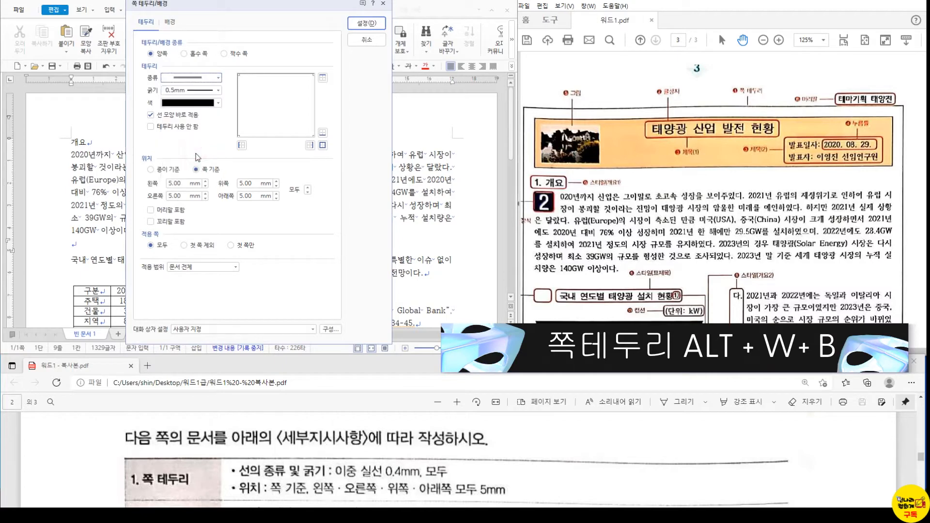
{"action": "left_click", "coordinate": [218, 90]}
{"action": "left_click", "coordinate": [204, 150]}
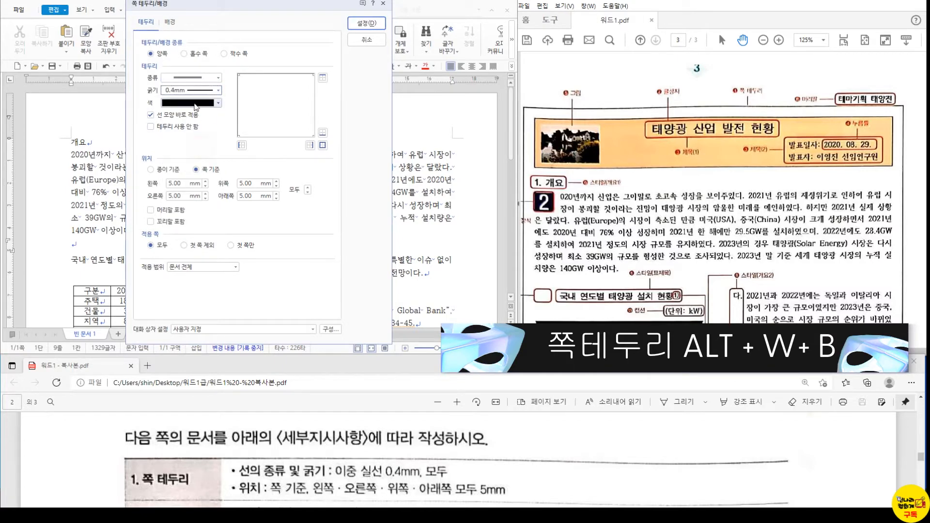
{"action": "left_click", "coordinate": [218, 90]}
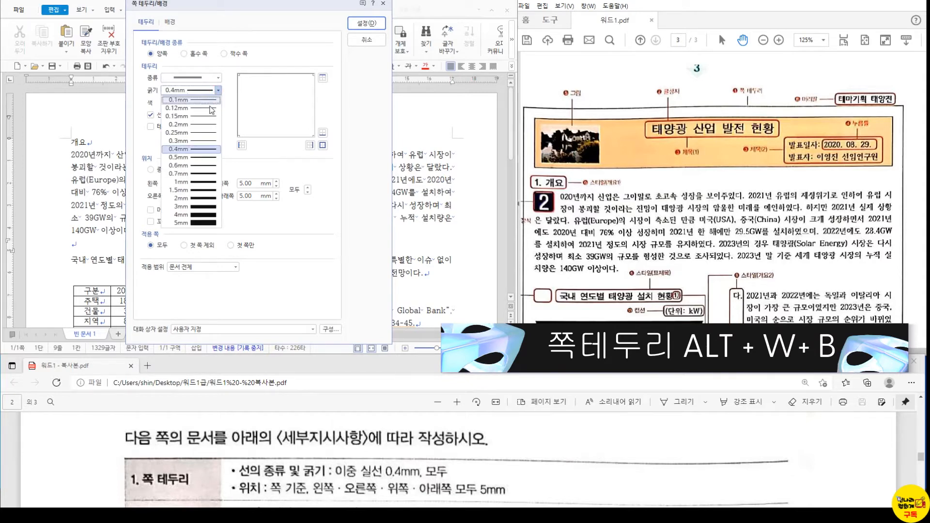
{"action": "left_click", "coordinate": [209, 125]}
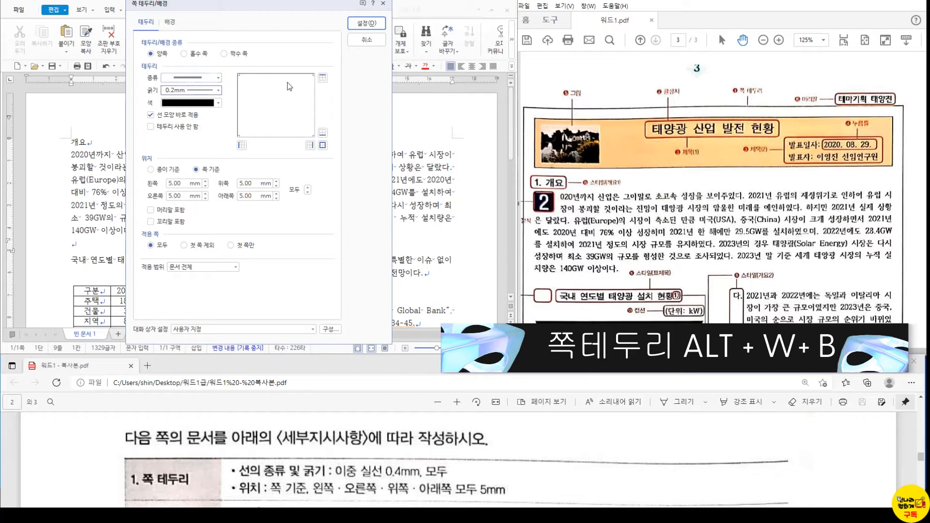
{"action": "left_click", "coordinate": [217, 90]}
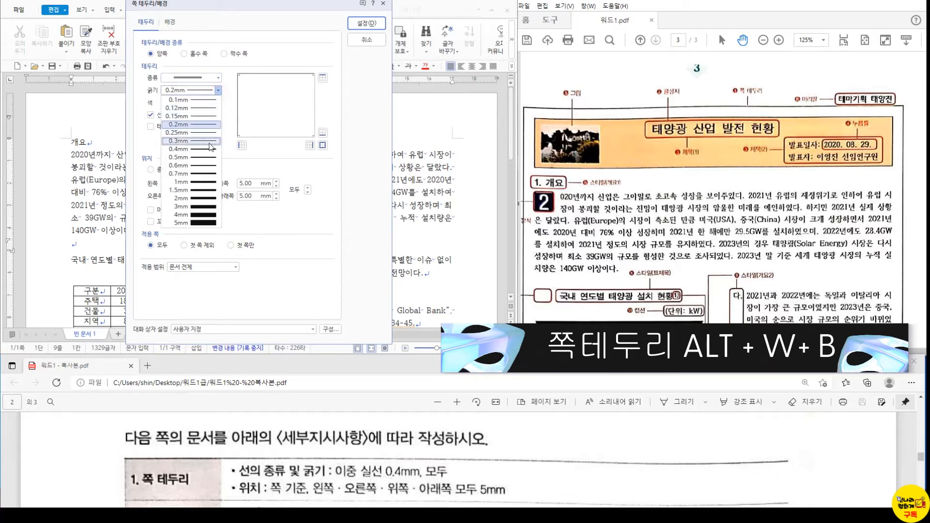
{"action": "left_click", "coordinate": [210, 148]}
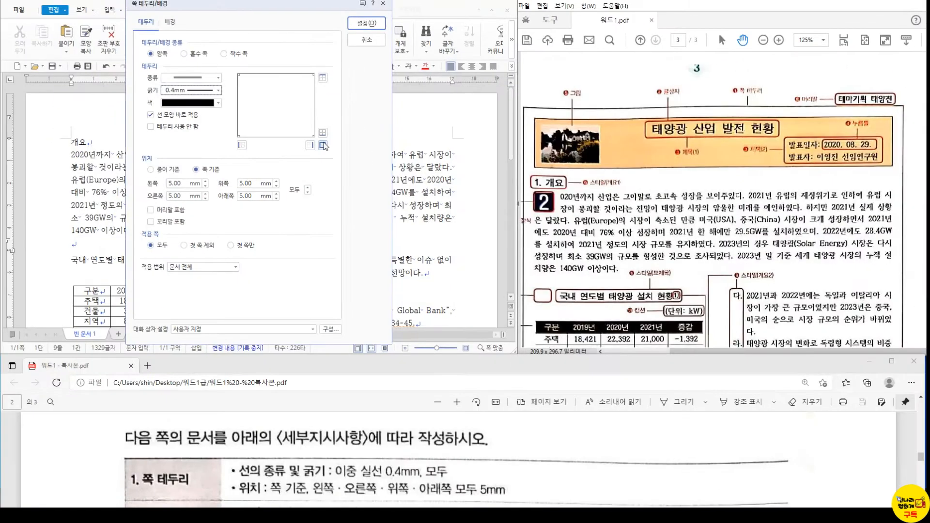
{"action": "left_click", "coordinate": [332, 152]}
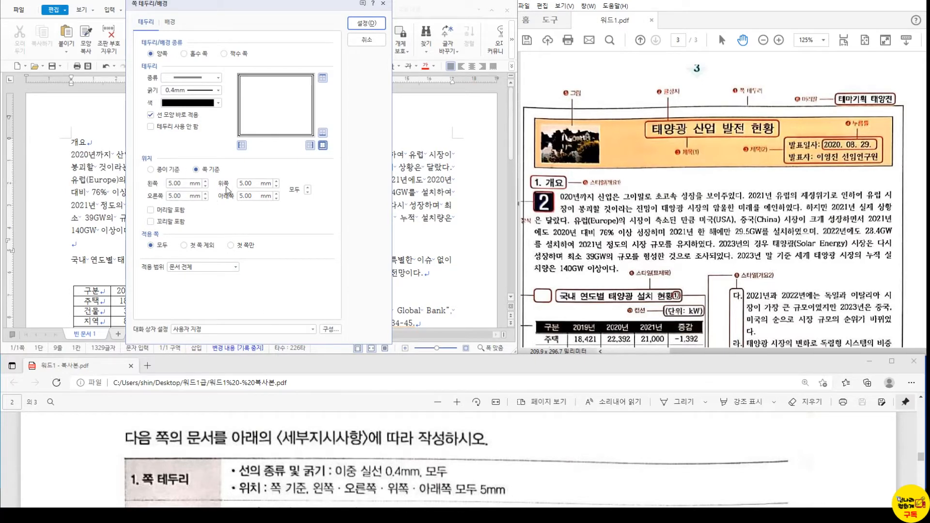
{"action": "left_click", "coordinate": [374, 23]}
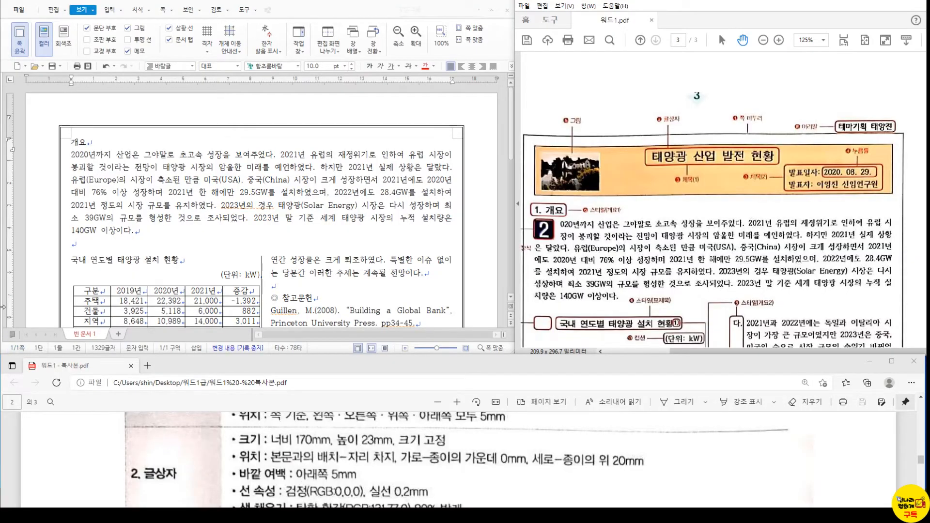
- Draw a horizontal text box (가로 글상자) across the top of the page
{"action": "left_click", "coordinate": [74, 141]}
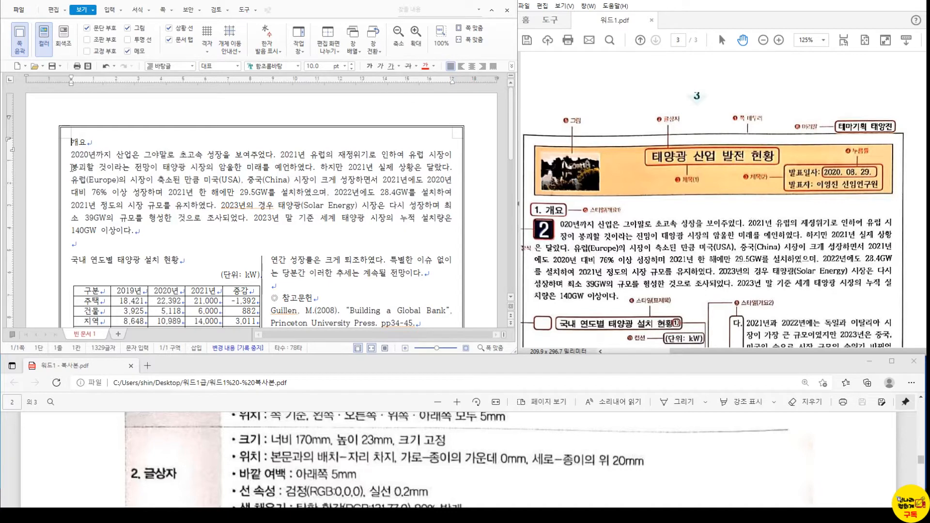
{"action": "left_click", "coordinate": [109, 10]}
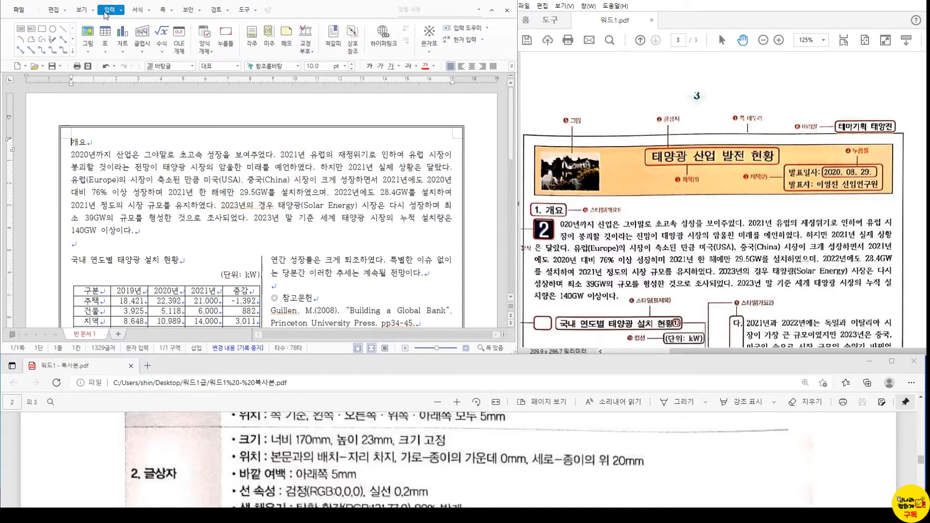
{"action": "left_click", "coordinate": [22, 30]}
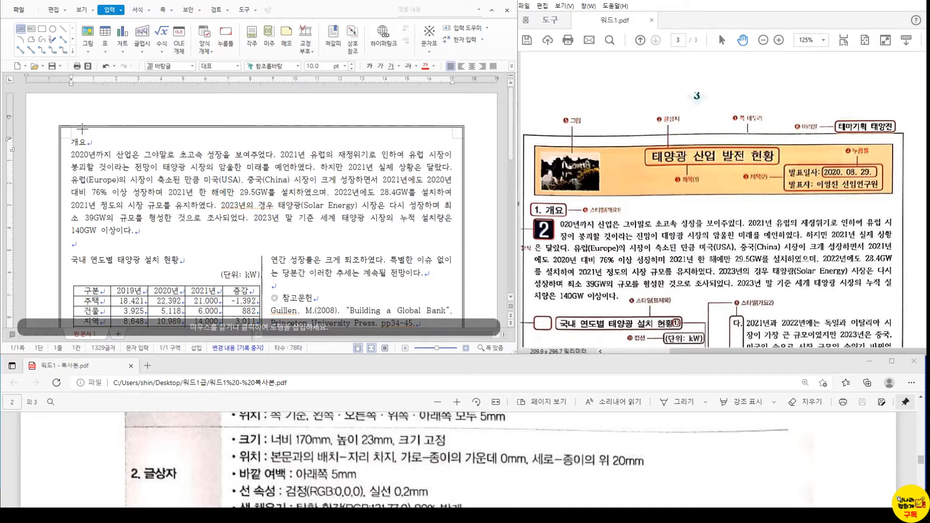
{"action": "left_click_drag", "start_coordinate": [82, 119], "coordinate": [353, 166]}
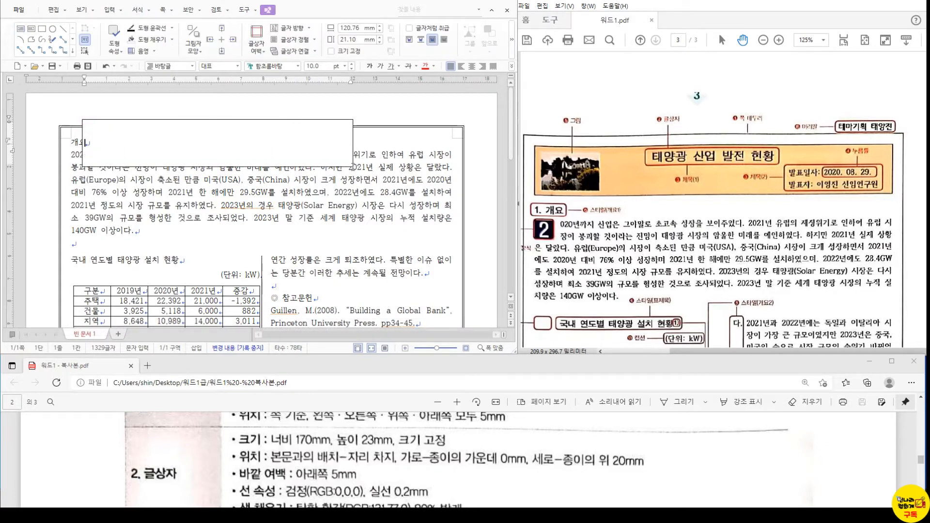
- Type the title 태양광 산업 발전 현황, a '발표일자:' line, and a 발표자 line with the presenter's name and title
{"action": "type", "text": "태양광 ㅅ"}
{"action": "type", "text": "산업 발전 현"}
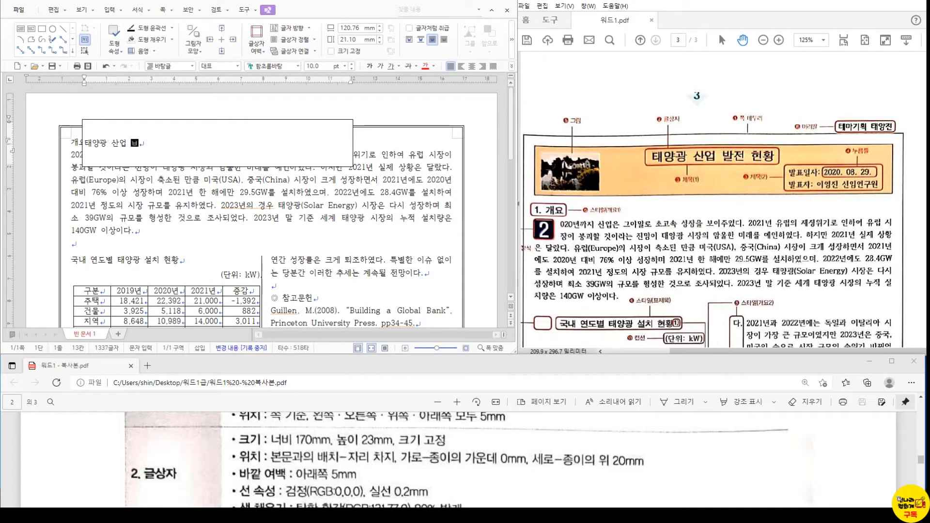
{"action": "type", "text": "황"}
{"action": "key", "text": "Return"}
{"action": "type", "text": "발표일자"}
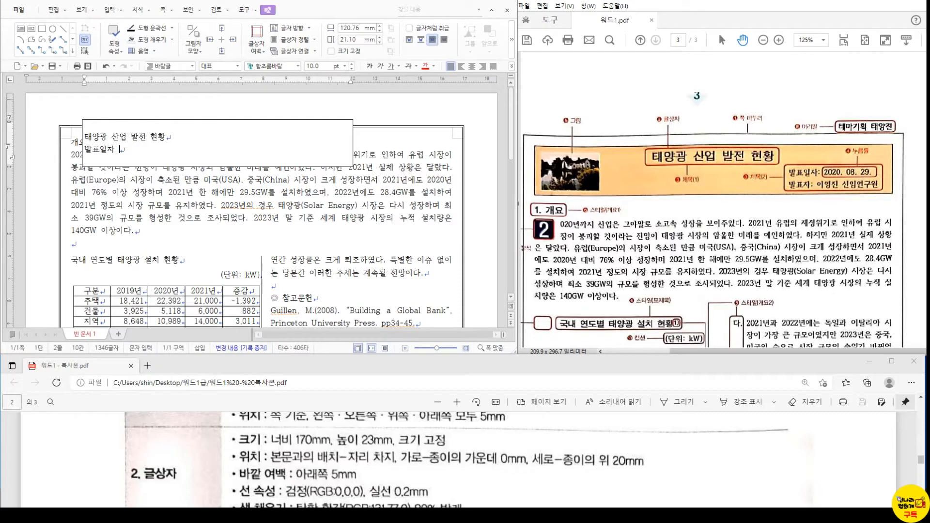
{"action": "key", "text": "BackSpace"}
{"action": "type", "text": ":"}
{"action": "key", "text": "Return"}
{"action": "type", "text": "발표자:"}
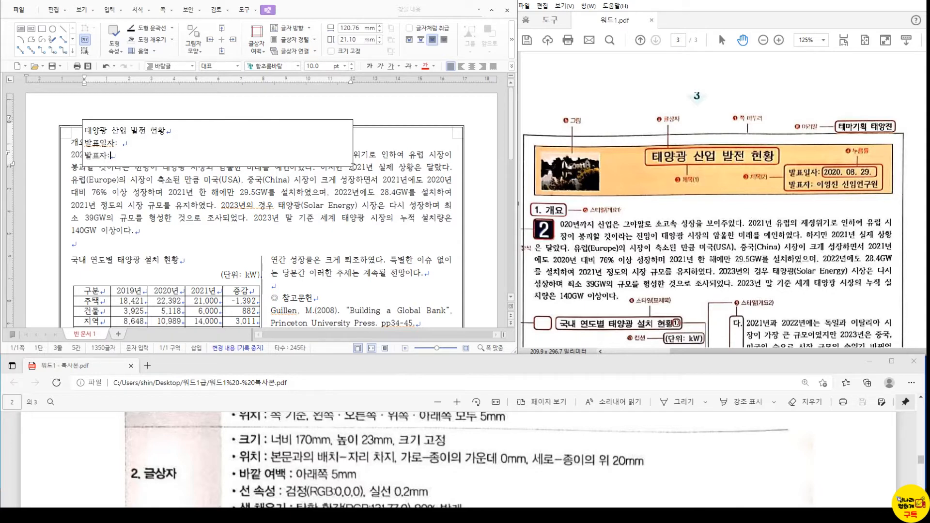
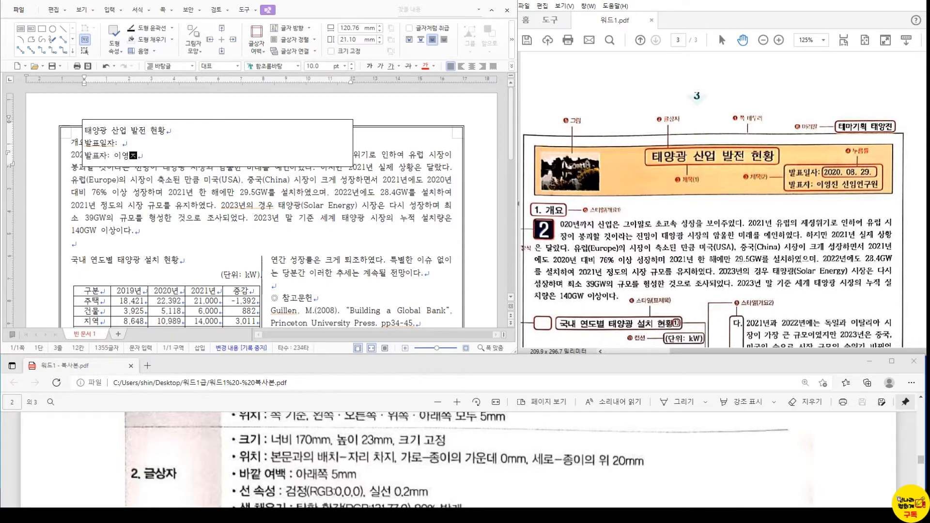
{"action": "type", "text": "연구원"}
- Make the text box a fixed 170×23 mm, taking space, paper-centred, 20 mm from the top
{"action": "left_click", "coordinate": [244, 121]}
{"action": "double_click", "coordinate": [244, 121]}
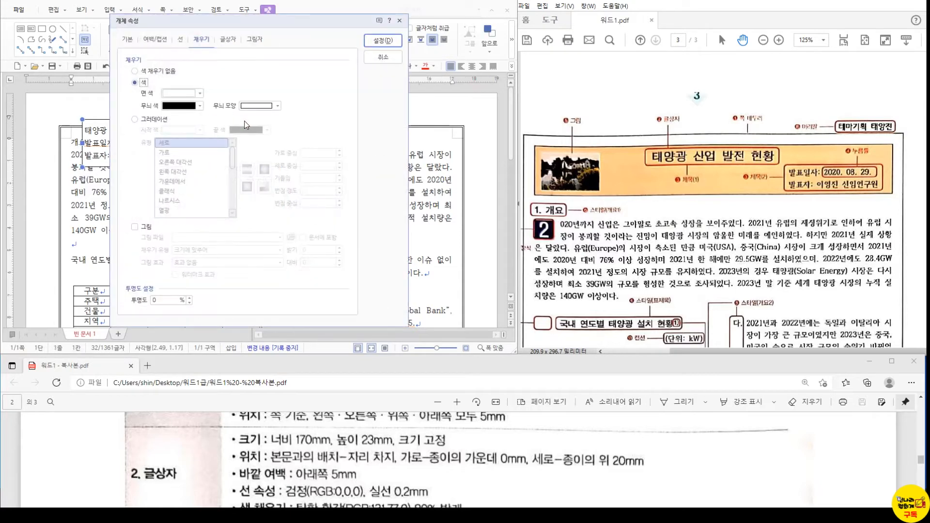
{"action": "key", "text": "Tab"}
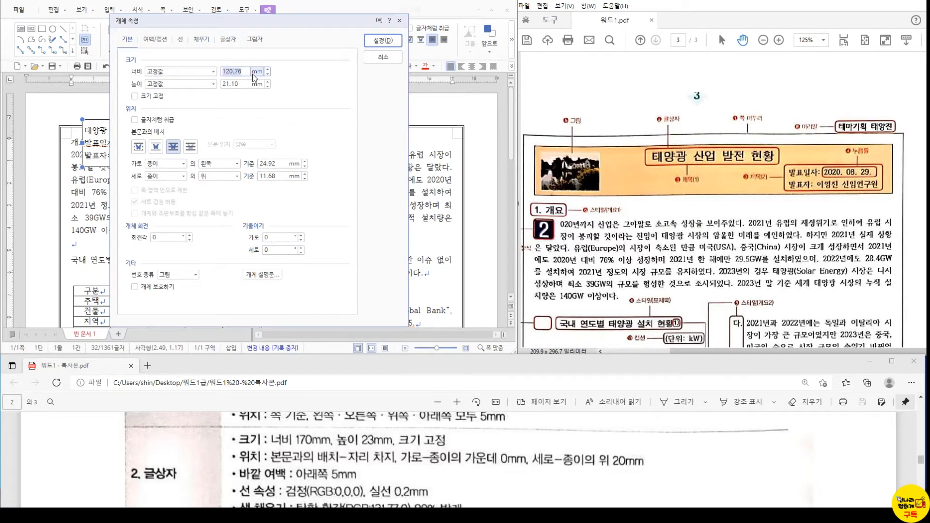
{"action": "type", "text": "170"}
{"action": "key", "text": "Tab"}
{"action": "key", "text": "Tab"}
{"action": "type", "text": "23"}
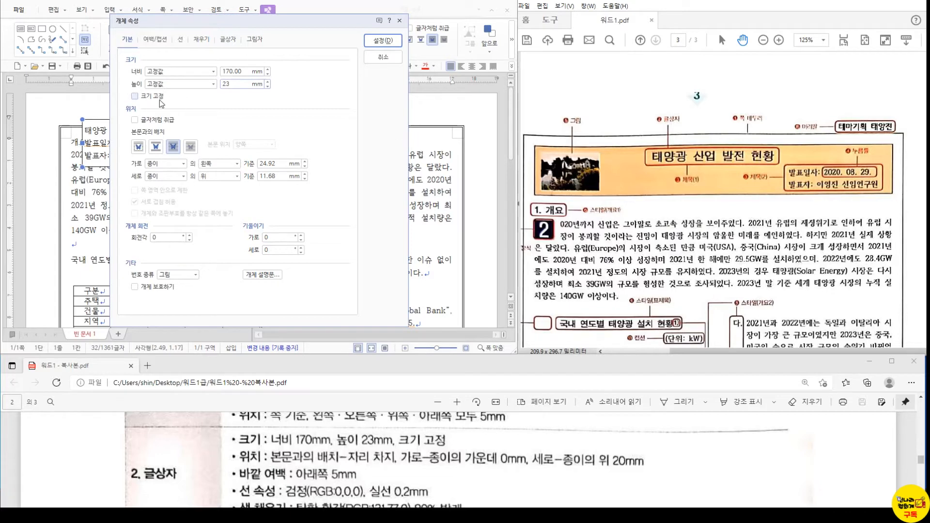
{"action": "left_click", "coordinate": [149, 97]}
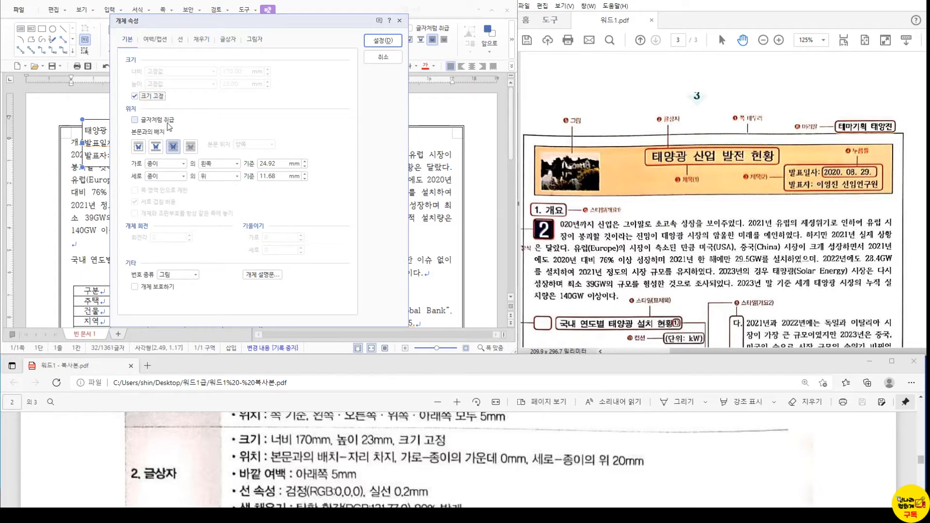
{"action": "left_click", "coordinate": [156, 151]}
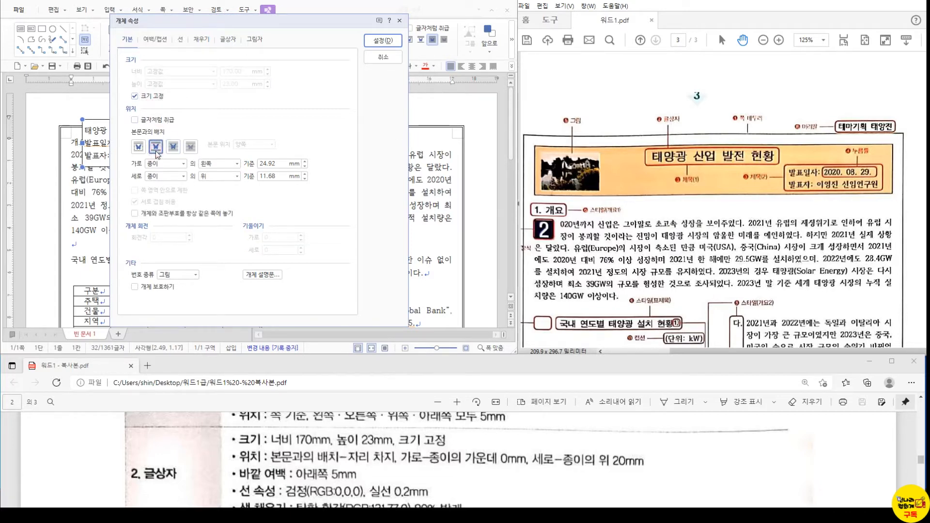
{"action": "left_click", "coordinate": [228, 165]}
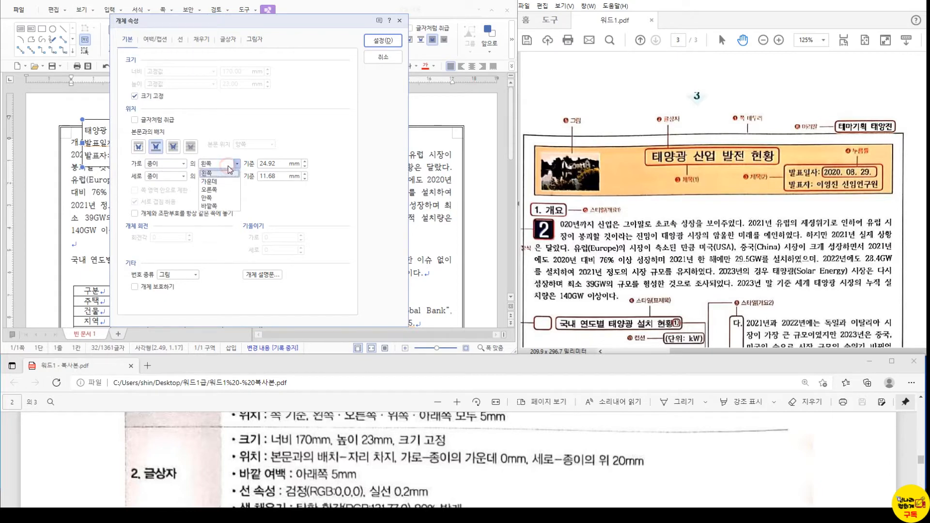
{"action": "left_click", "coordinate": [224, 182]}
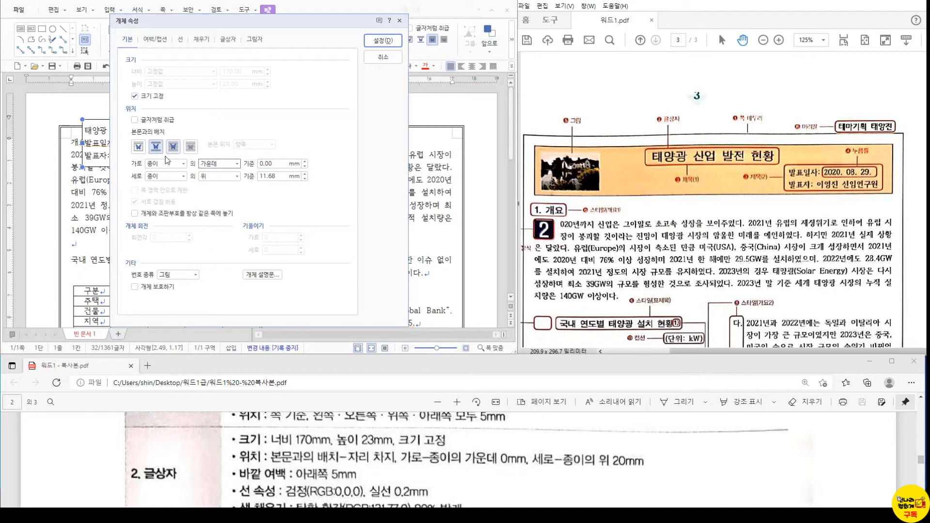
{"action": "left_click_drag", "start_coordinate": [279, 178], "coordinate": [253, 179]}
{"action": "type", "text": "20"}
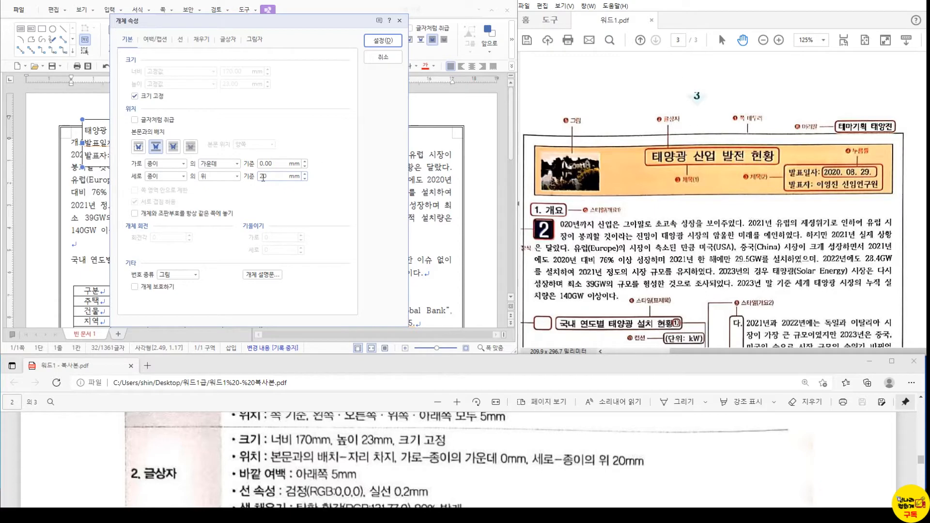
- Give the box a 5 mm bottom margin and a black 0.2 mm outline
{"action": "scroll", "coordinate": [279, 473], "scroll_direction": "down", "scroll_amount": 1}
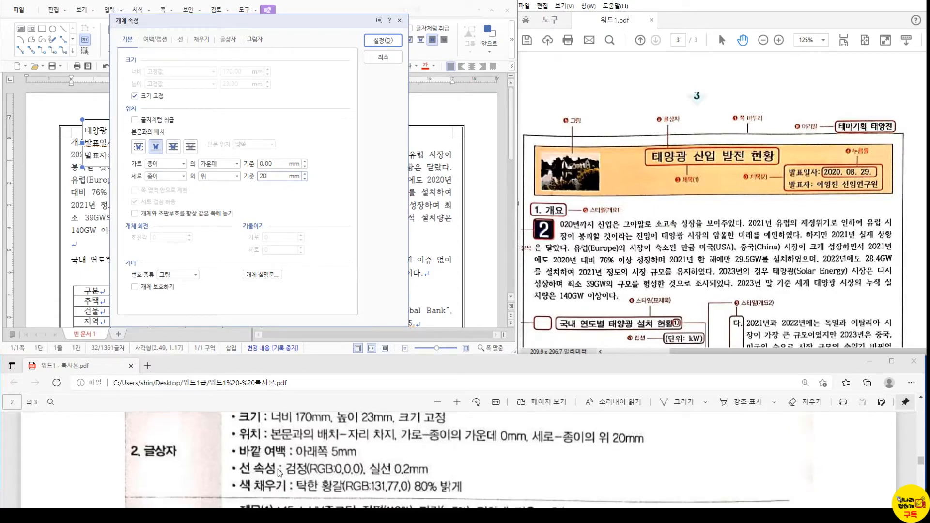
{"action": "left_click", "coordinate": [155, 39]}
{"action": "left_click", "coordinate": [235, 84]}
{"action": "type", "text": "5"}
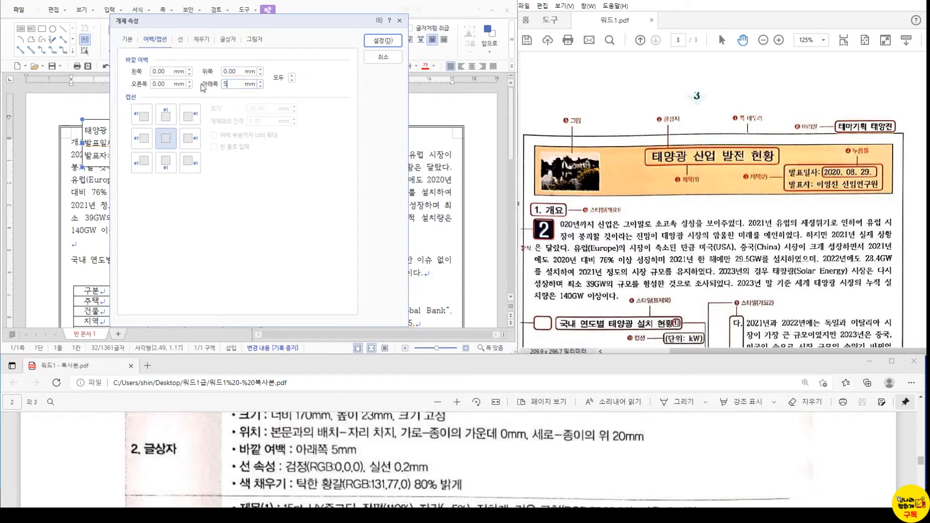
{"action": "left_click", "coordinate": [181, 40]}
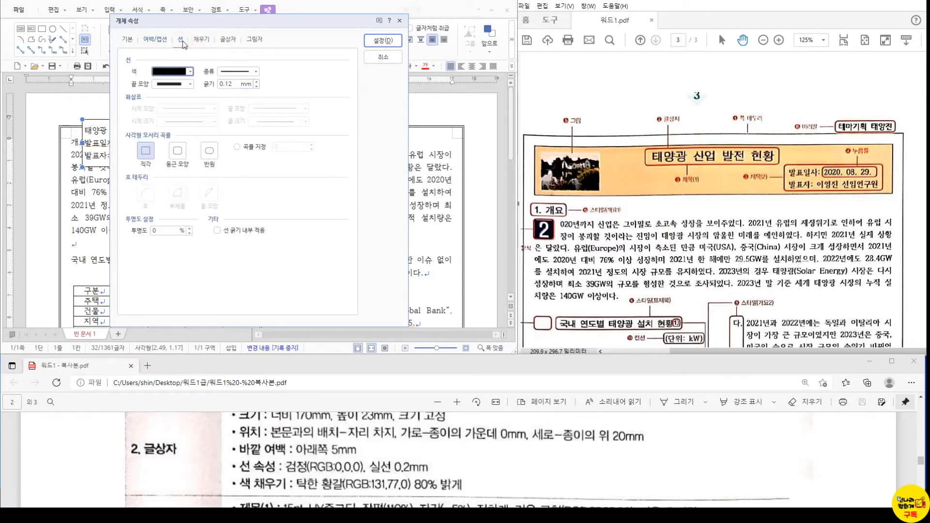
{"action": "left_click", "coordinate": [190, 72]}
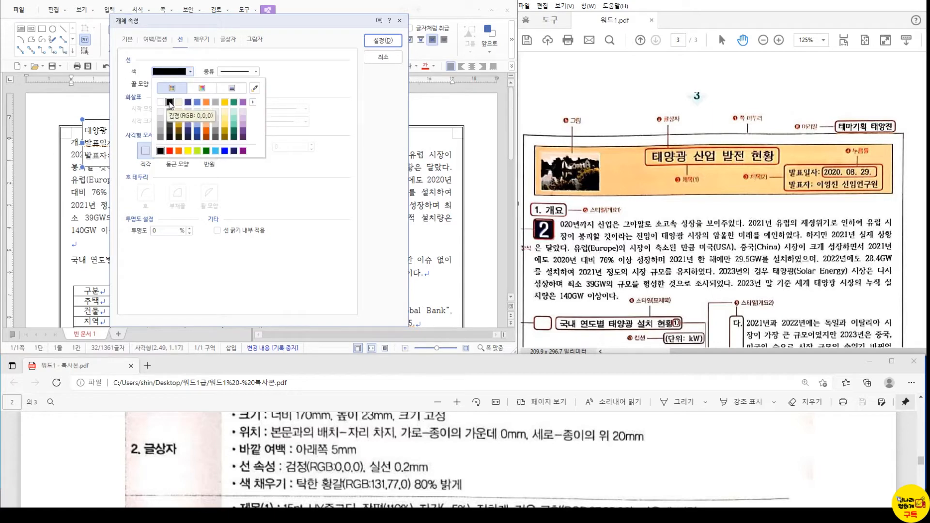
{"action": "left_click", "coordinate": [170, 102]}
{"action": "left_click", "coordinate": [232, 85]}
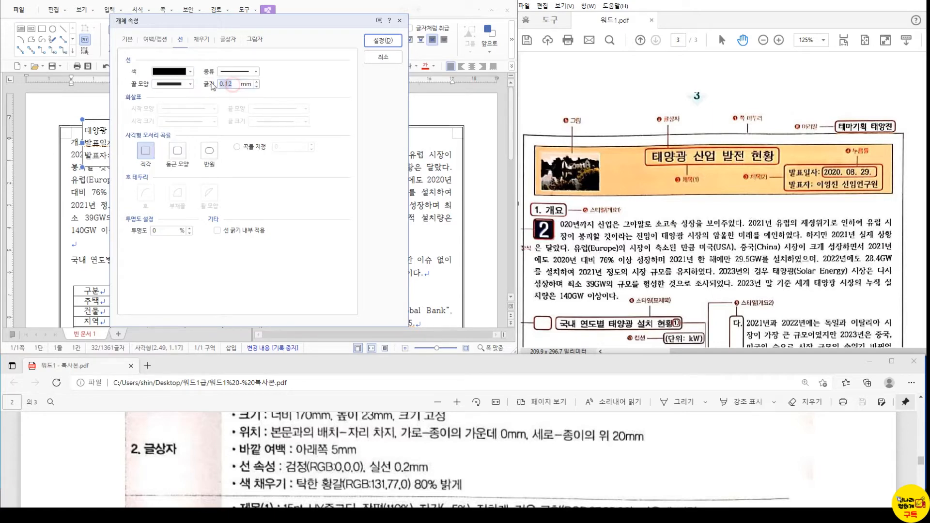
{"action": "type", "text": "0"}
- Fill the title box with the Office theme's dull brown, 80% lighter, and apply it
{"action": "left_click", "coordinate": [207, 40]}
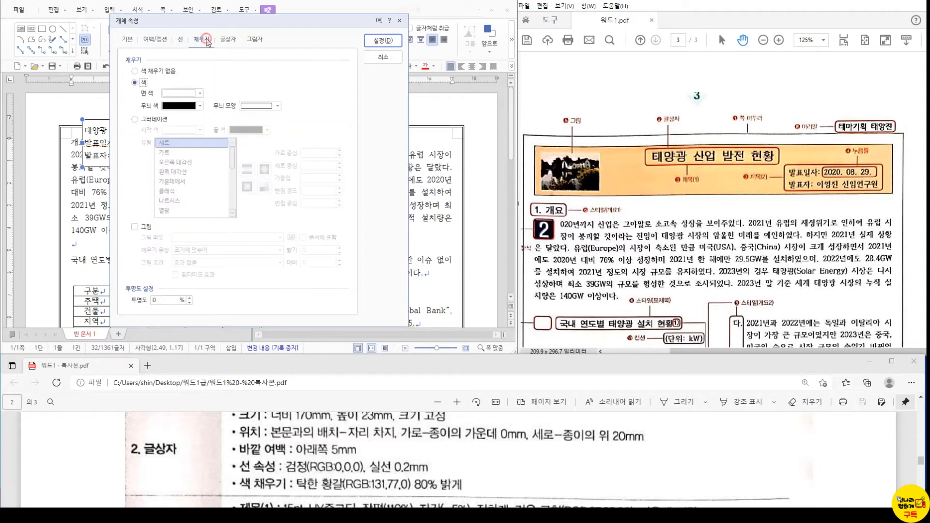
{"action": "left_click", "coordinate": [170, 93]}
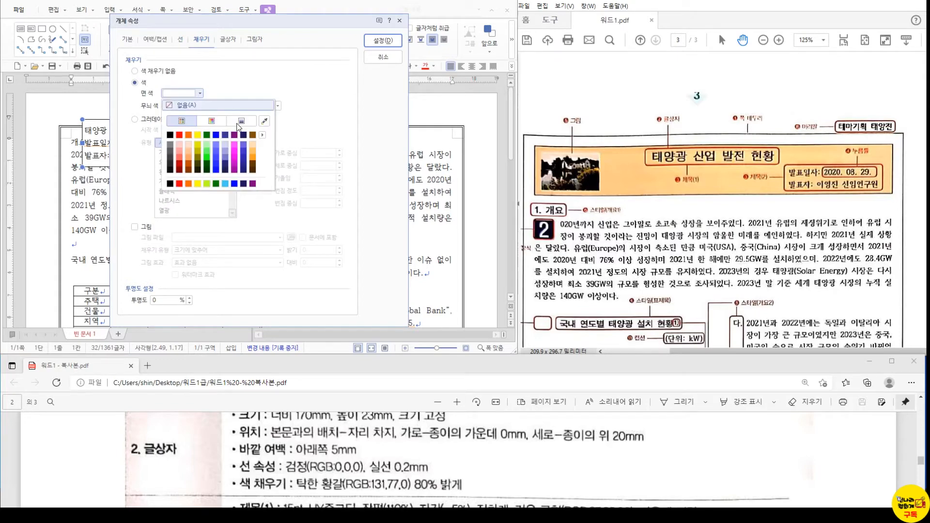
{"action": "left_click", "coordinate": [262, 135]}
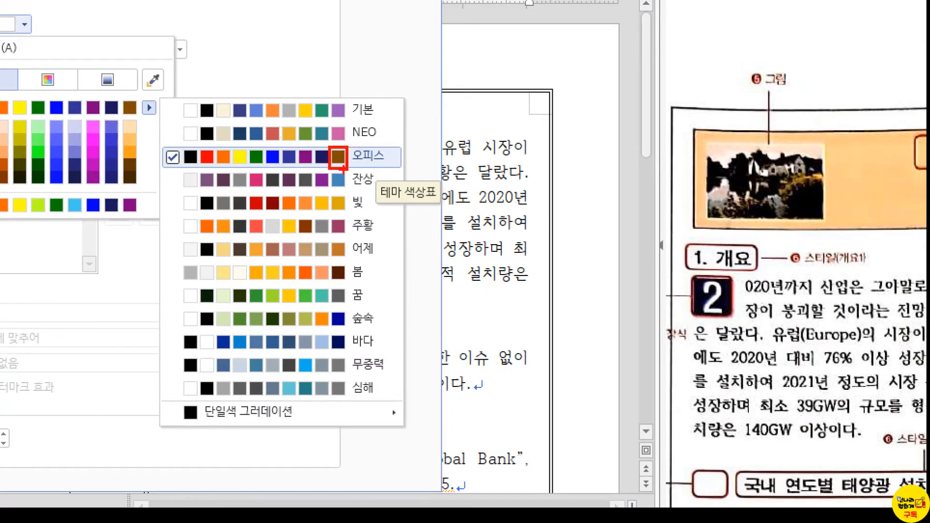
{"action": "left_click", "coordinate": [337, 156]}
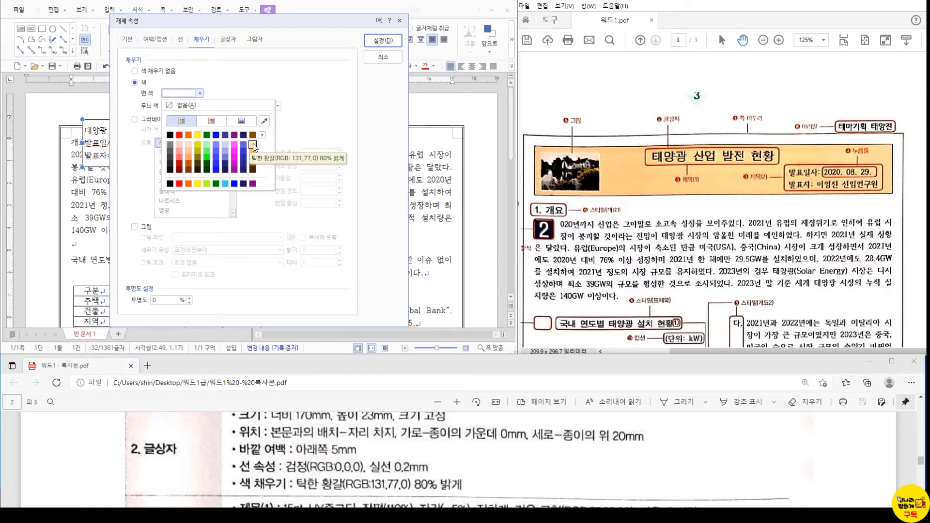
{"action": "left_click", "coordinate": [253, 144]}
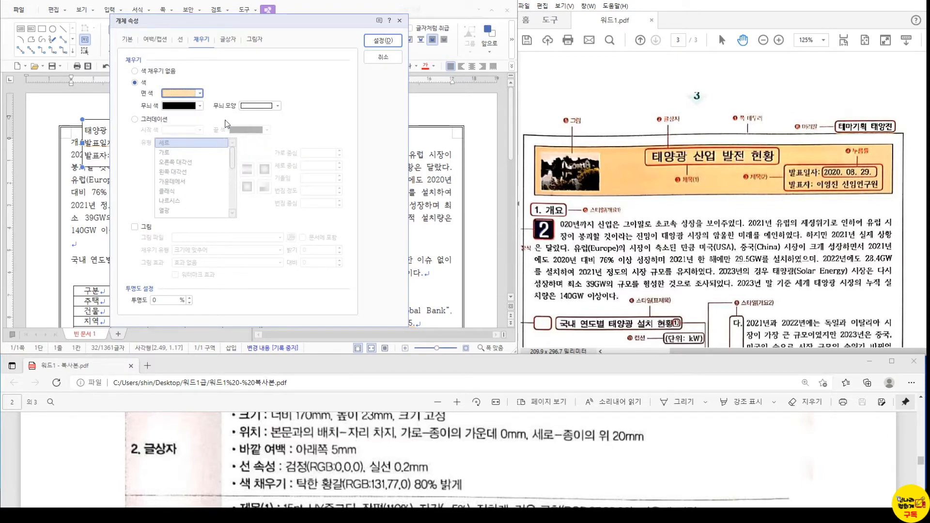
{"action": "left_click", "coordinate": [200, 94]}
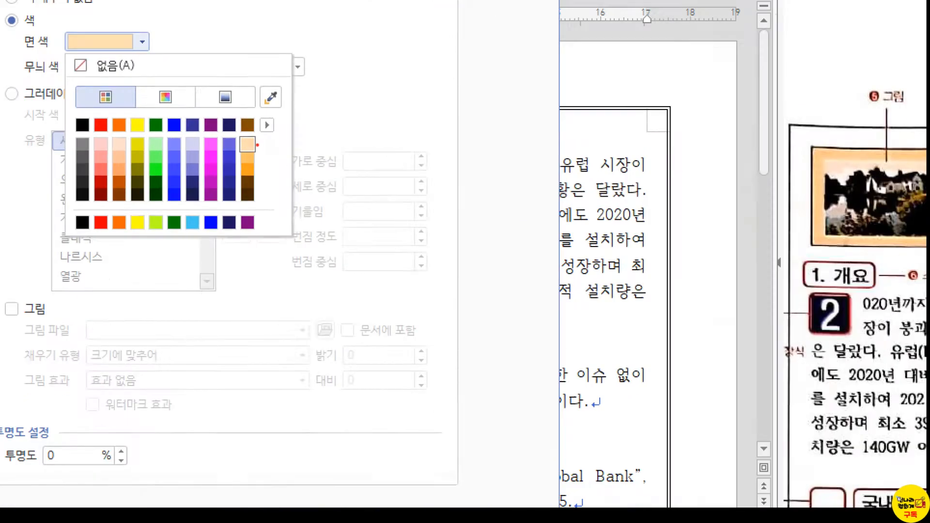
{"action": "left_click", "coordinate": [248, 142]}
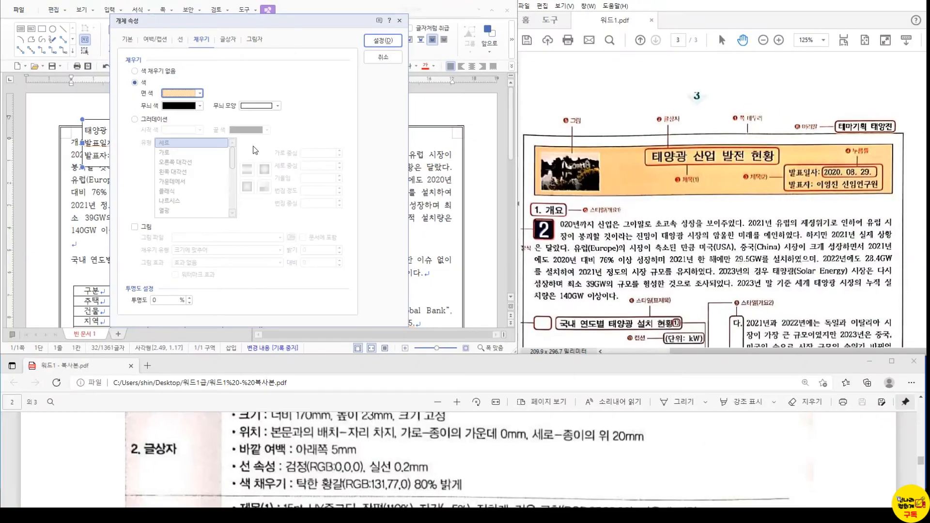
{"action": "left_click", "coordinate": [381, 40]}
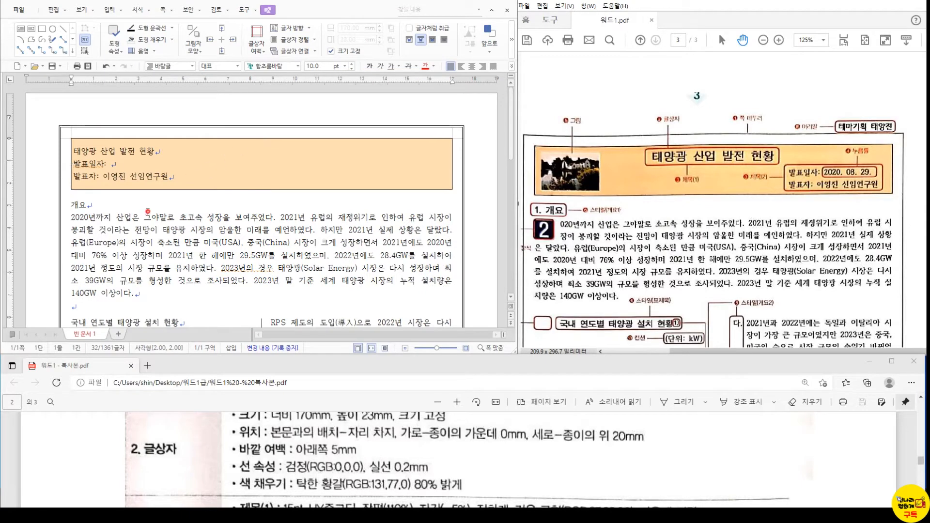
{"action": "left_click", "coordinate": [130, 180]}
- Set the title line to HY중고딕, 15 pt, 110% width and -5% spacing
{"action": "triple_click", "coordinate": [111, 154]}
{"action": "scroll", "coordinate": [337, 429], "scroll_direction": "down", "scroll_amount": 3}
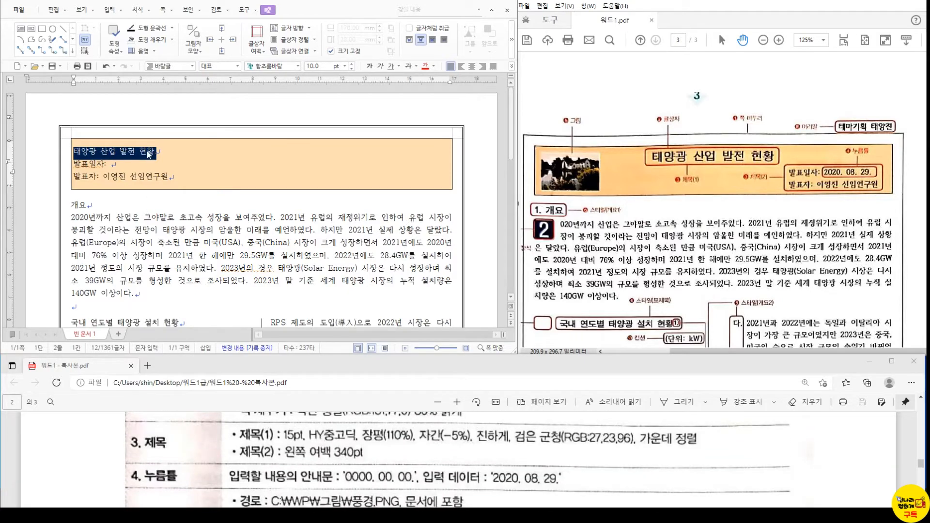
{"action": "key", "text": "alt+l"}
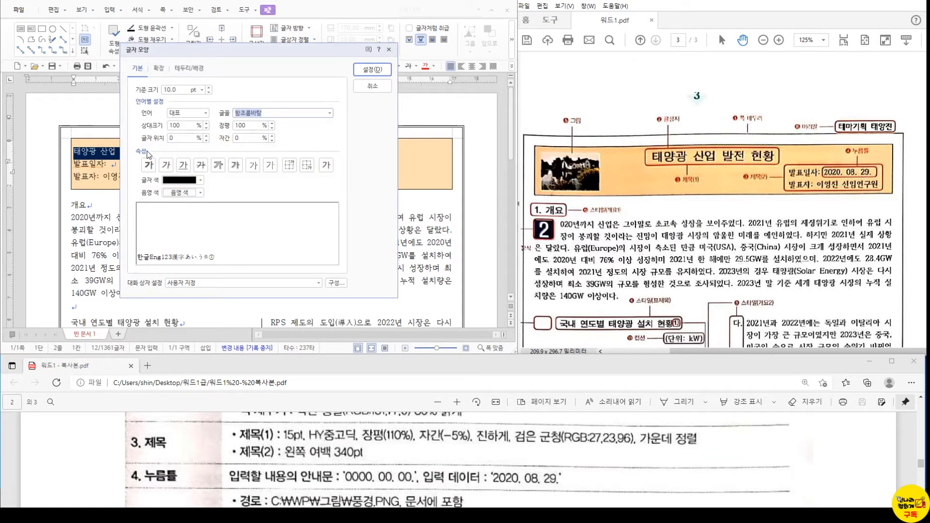
{"action": "type", "text": "중고"}
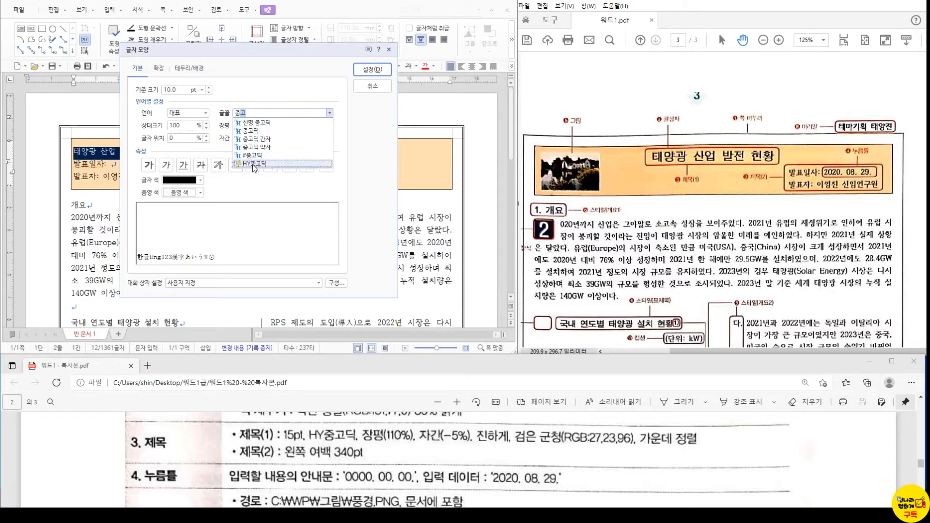
{"action": "left_click", "coordinate": [255, 164]}
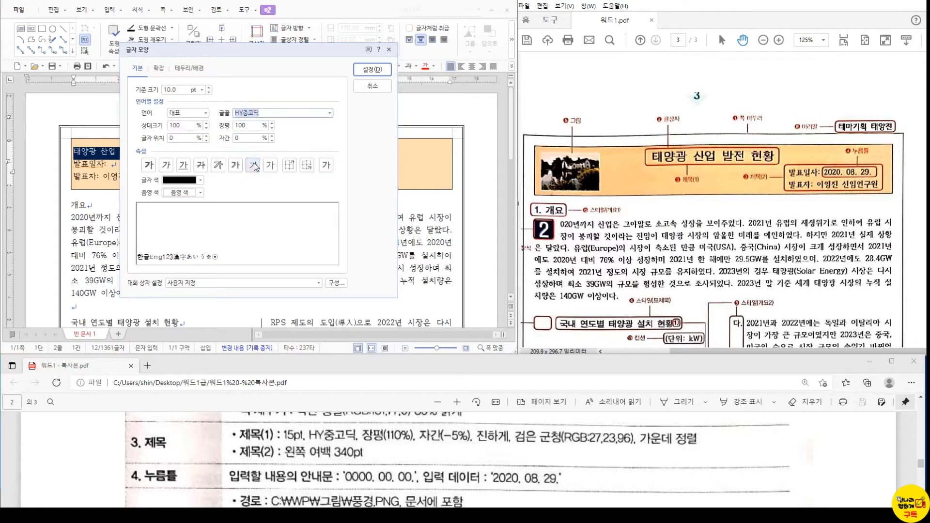
{"action": "left_click", "coordinate": [183, 91]}
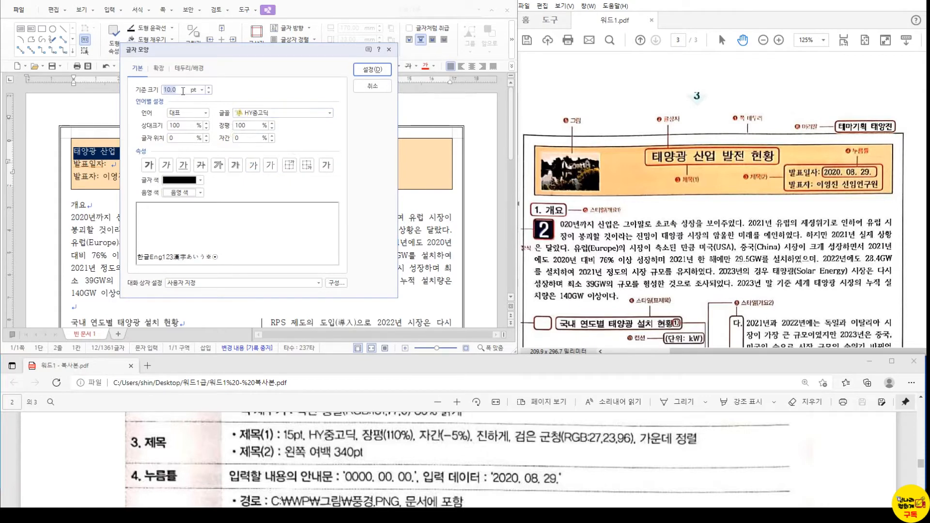
{"action": "type", "text": "15"}
{"action": "key", "text": "alt"}
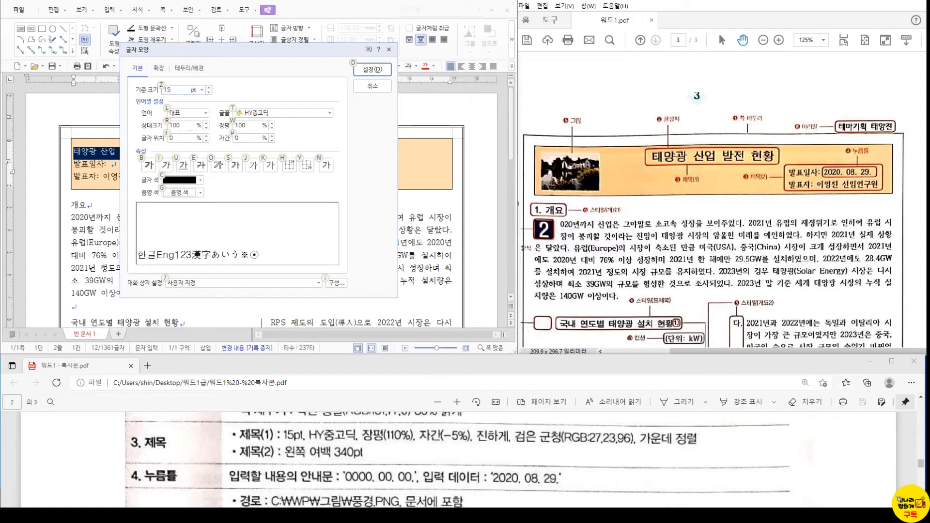
{"action": "key", "text": "w"}
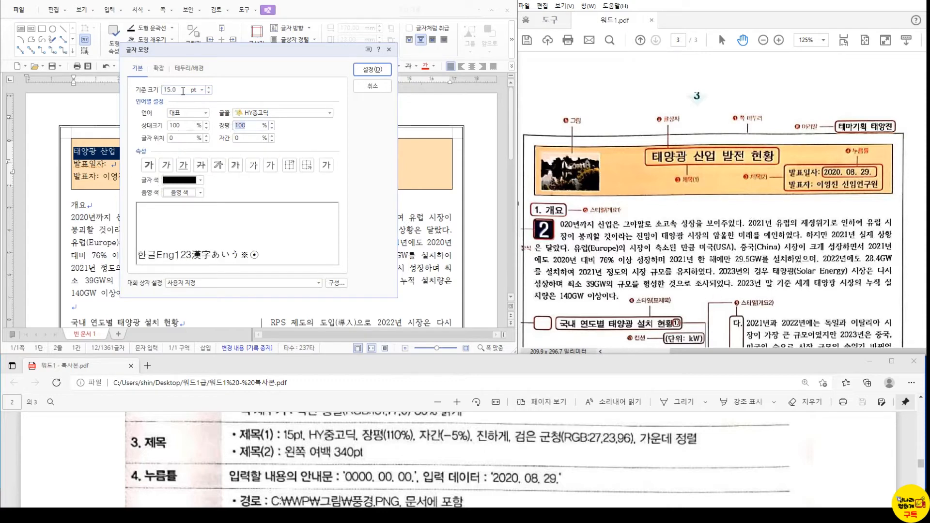
{"action": "type", "text": "110"}
{"action": "key", "text": "alt"}
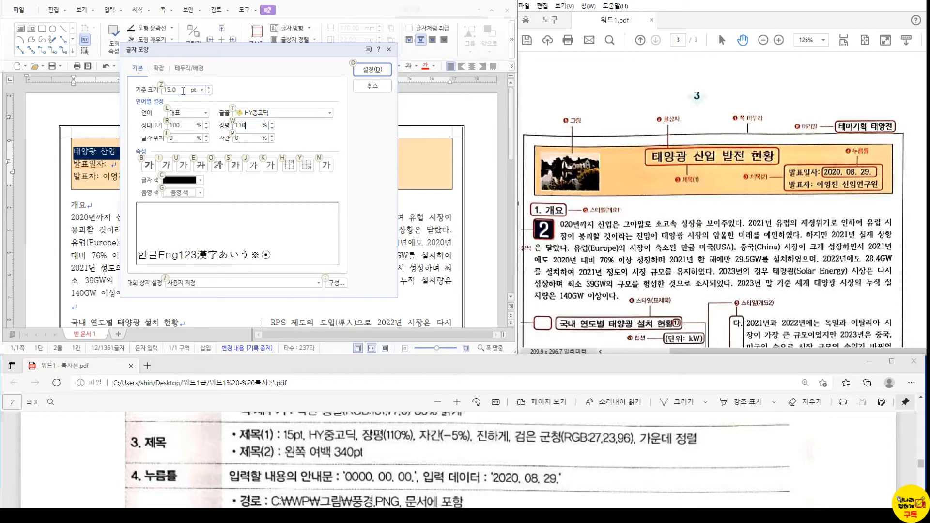
{"action": "type", "text": "p-5"}
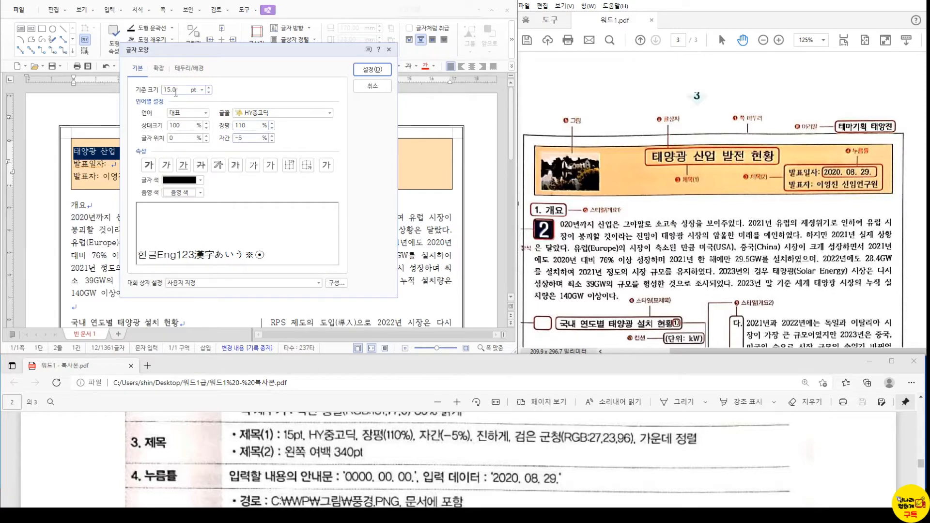
- Make the title bold and dark navy, then apply the character formatting
{"action": "left_click", "coordinate": [150, 167]}
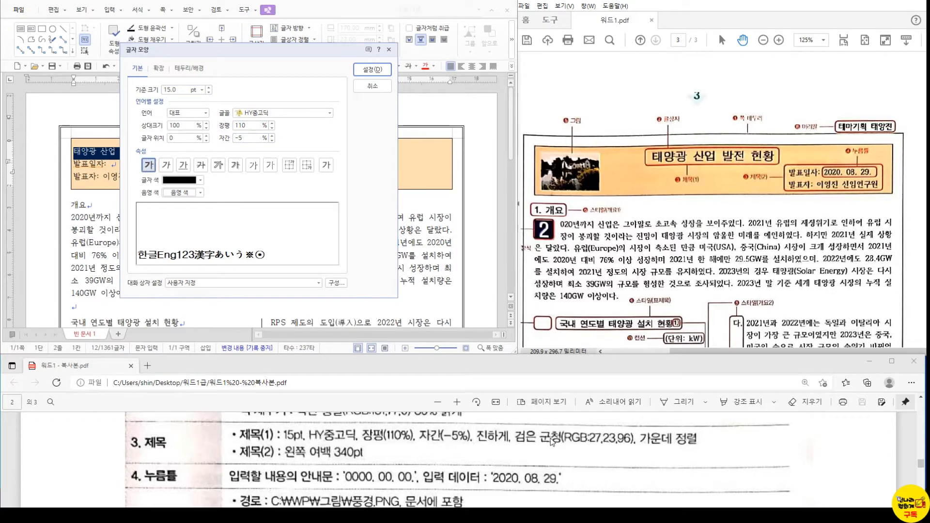
{"action": "left_click", "coordinate": [200, 180]}
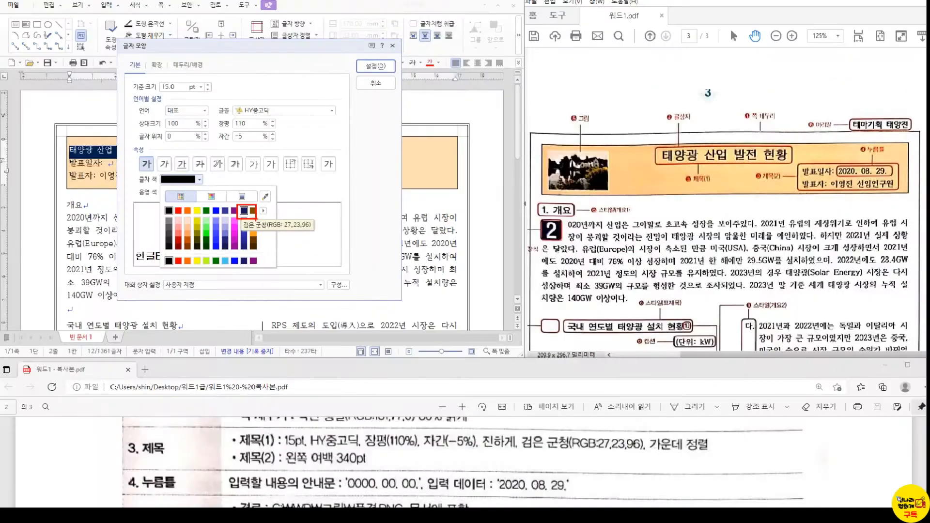
{"action": "left_click", "coordinate": [241, 210]}
{"action": "left_click", "coordinate": [154, 149]}
{"action": "left_click", "coordinate": [243, 211]}
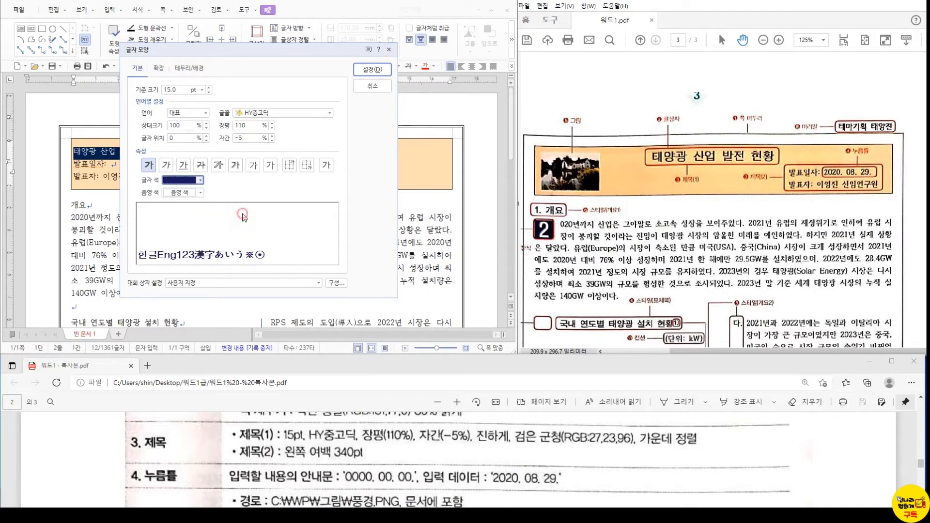
{"action": "left_click", "coordinate": [373, 70]}
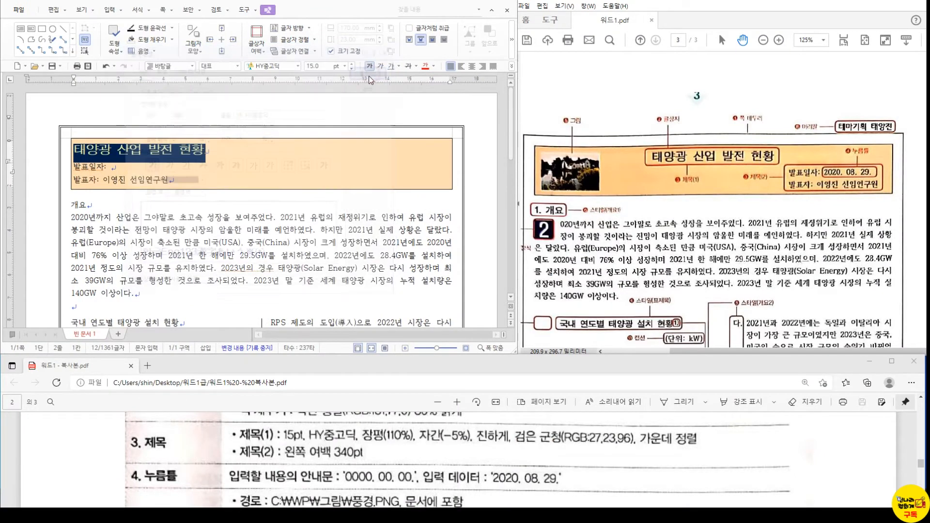
- Centre the title and give the 발표일자 and 발표자 lines a 340 pt left margin
{"action": "left_click", "coordinate": [471, 67]}
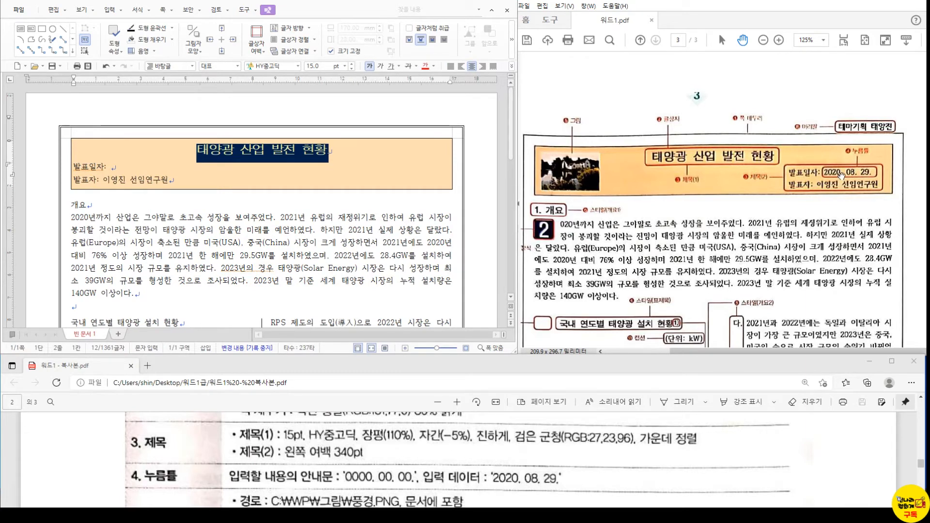
{"action": "left_click", "coordinate": [155, 166]}
{"action": "left_click_drag", "start_coordinate": [168, 180], "coordinate": [73, 169]}
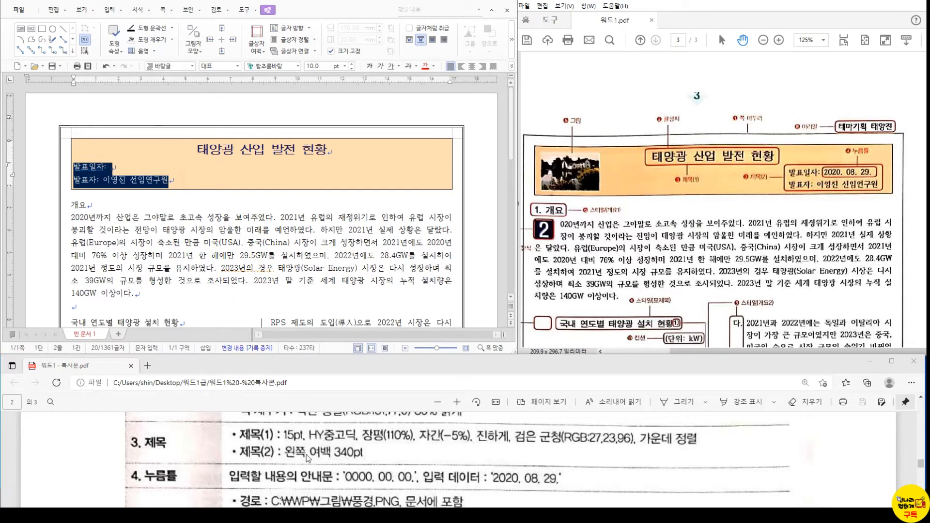
{"action": "key", "text": "alt+t"}
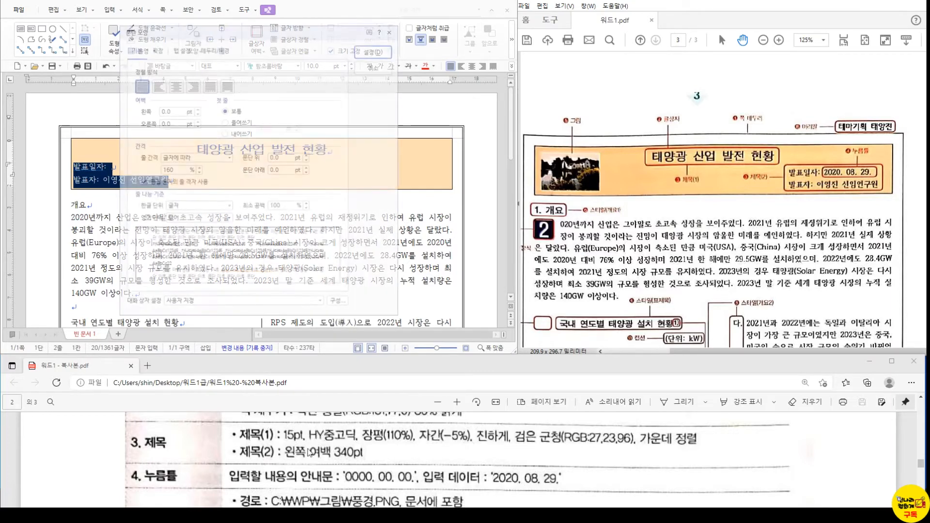
{"action": "double_click", "coordinate": [164, 111]}
{"action": "type", "text": "340"}
{"action": "key", "text": "Return"}
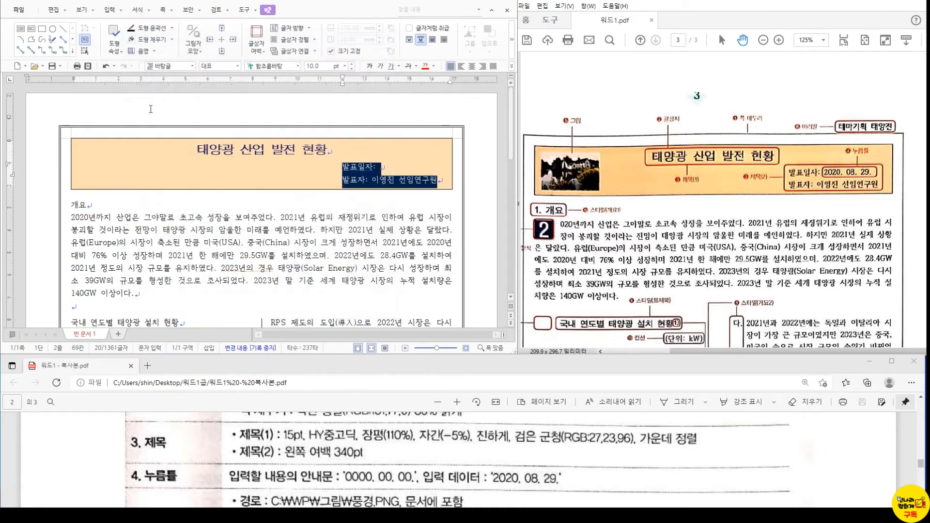
{"action": "left_click", "coordinate": [381, 166]}
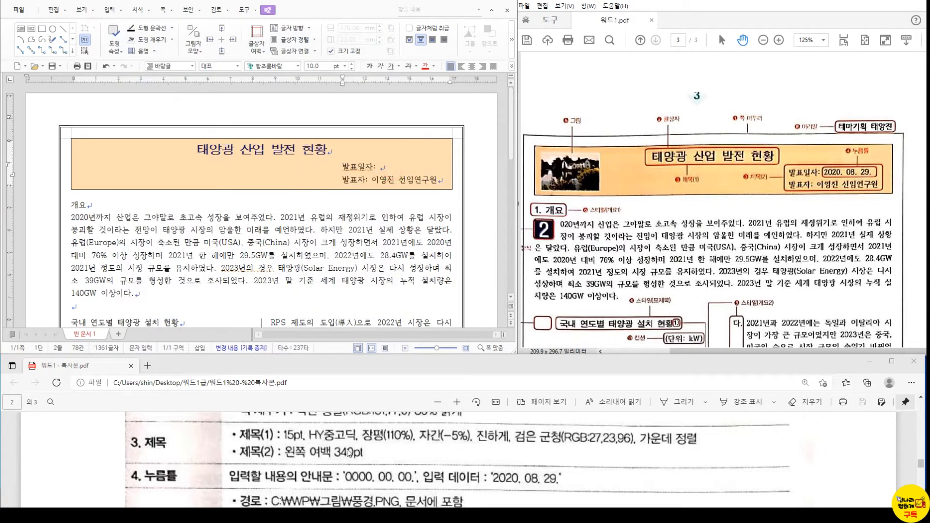
{"action": "scroll", "coordinate": [348, 445], "scroll_direction": "down", "scroll_amount": 1}
{"action": "scroll", "coordinate": [349, 445], "scroll_direction": "down", "scroll_amount": 1}
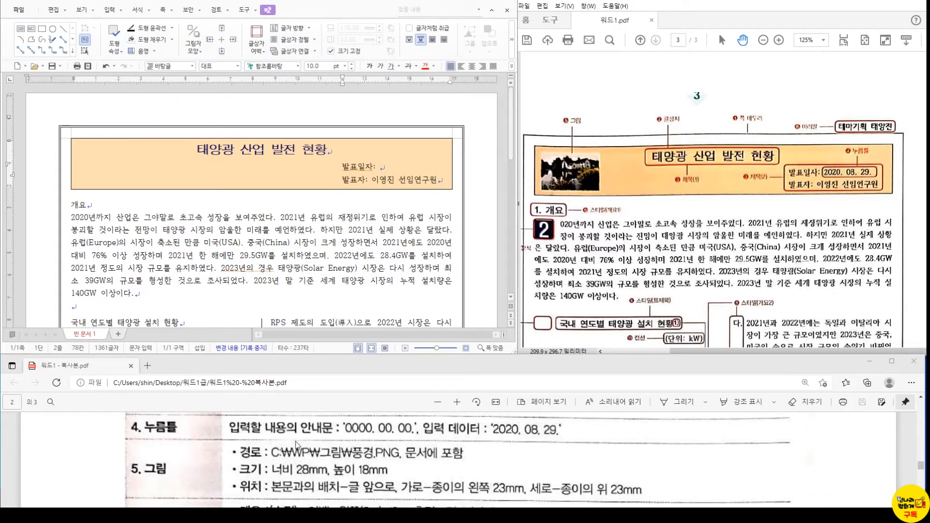
- Insert a fill-in field after 발표일자: and begin typing its guide text 0000
{"action": "left_click", "coordinate": [384, 169]}
{"action": "left_click", "coordinate": [120, 10]}
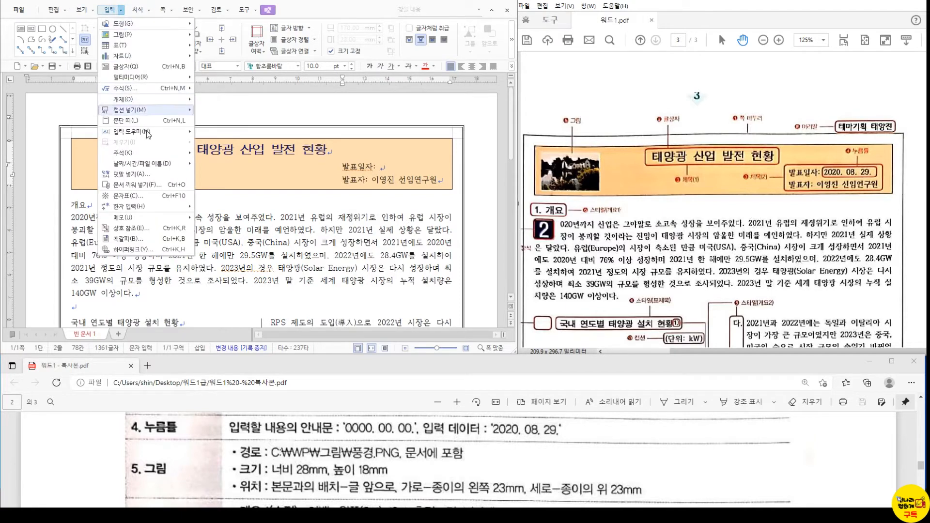
{"action": "mouse_move", "coordinate": [165, 100]}
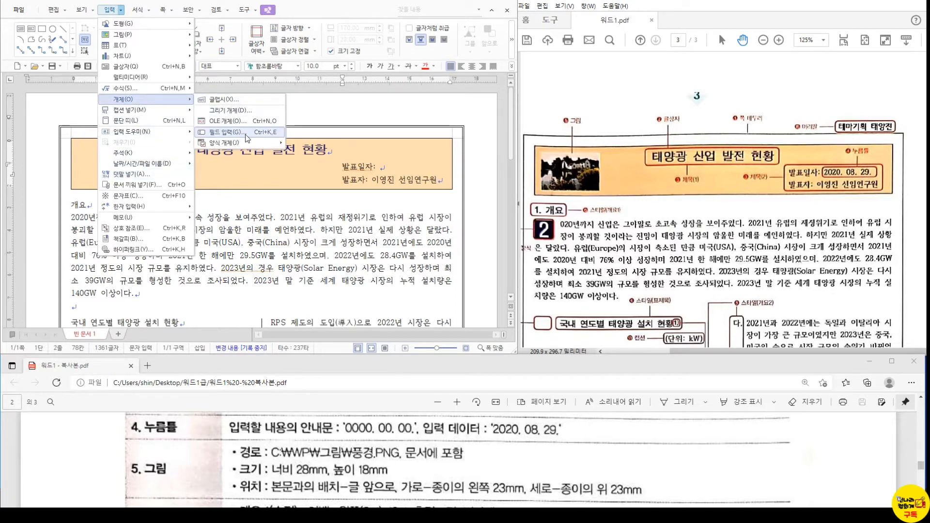
{"action": "left_click", "coordinate": [274, 138]}
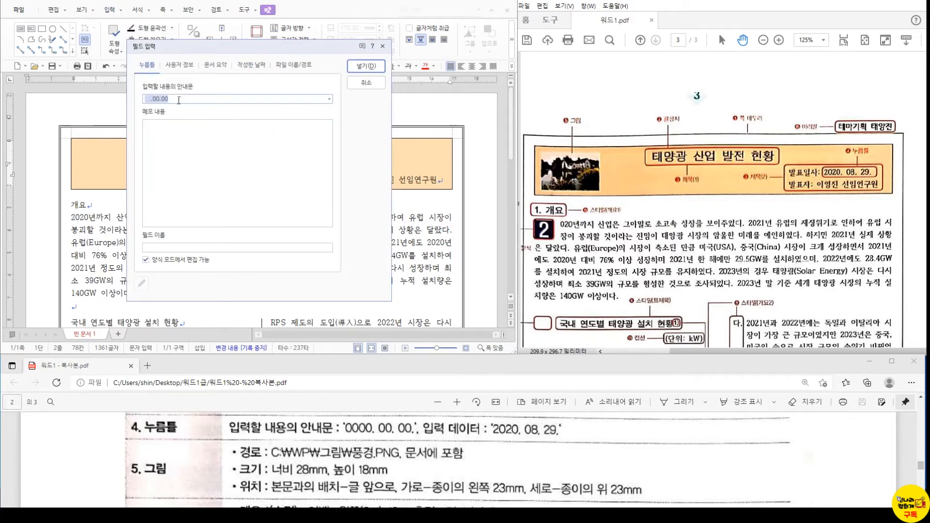
{"action": "type", "text": "00"}
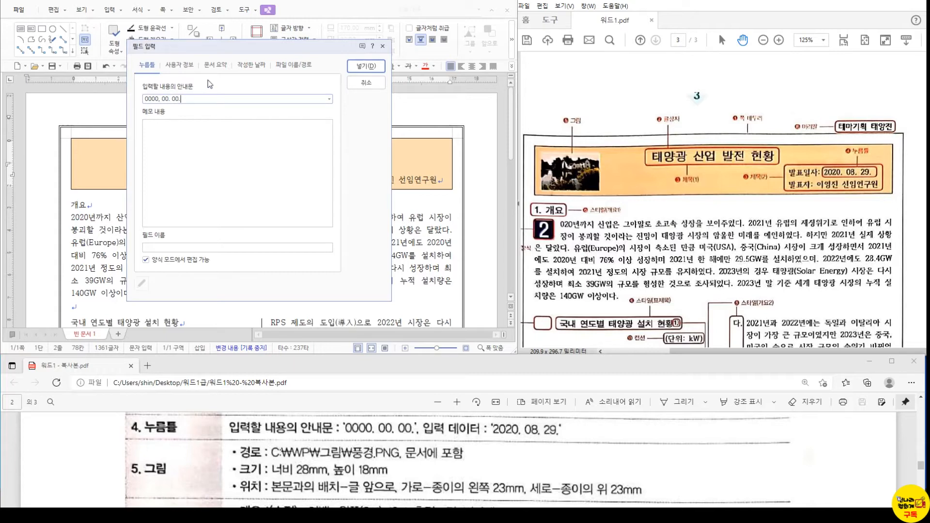
- Insert the date field and fill it with 2020. 08. 29., removing the stray space before the month
{"action": "left_click", "coordinate": [161, 99]}
{"action": "left_click", "coordinate": [357, 65]}
{"action": "left_click", "coordinate": [381, 171]}
{"action": "type", "text": "202"}
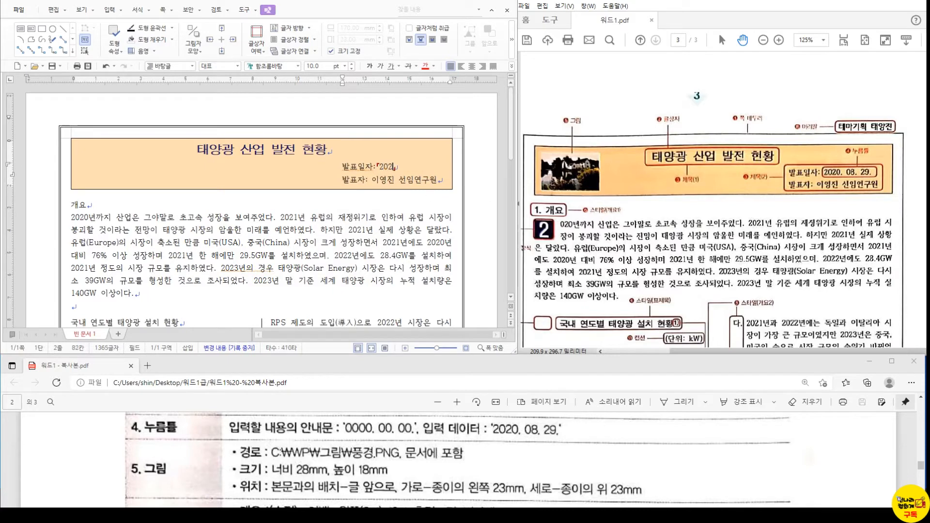
{"action": "type", "text": "0. 0"}
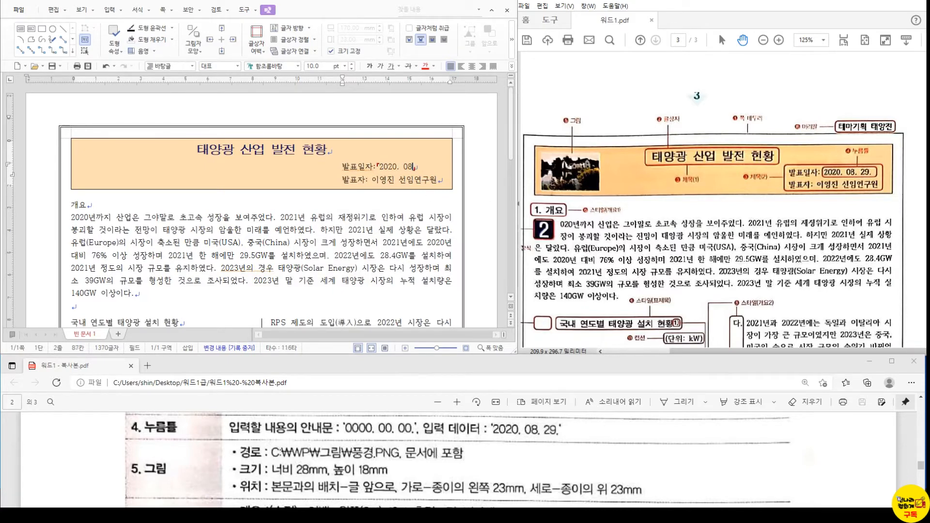
{"action": "type", "text": "8."}
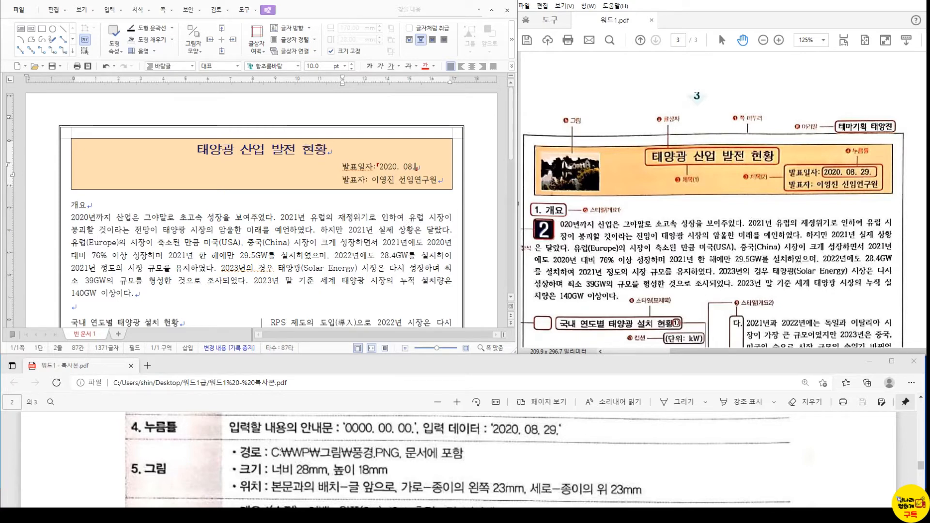
{"action": "type", "text": " 29."}
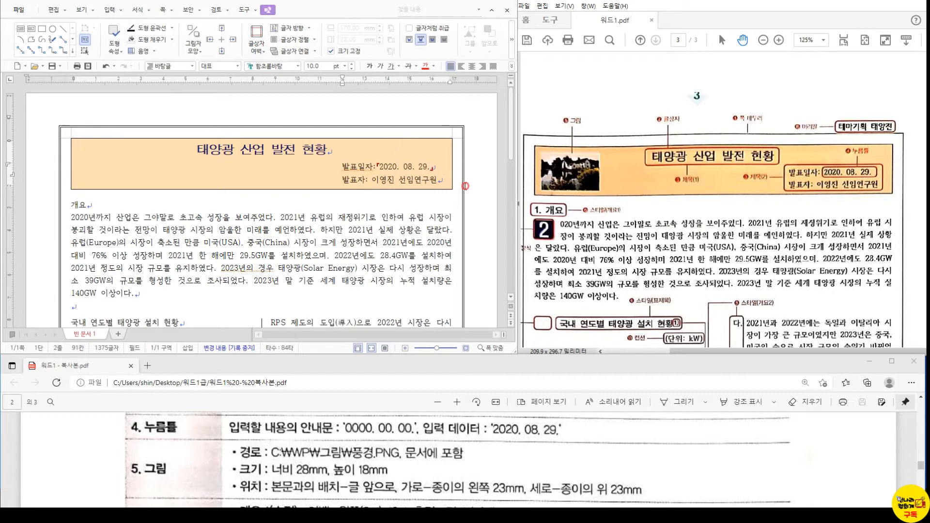
{"action": "key", "text": "Left"}
{"action": "key", "text": "Left"}
{"action": "key", "text": "Left"}
{"action": "key", "text": "Left"}
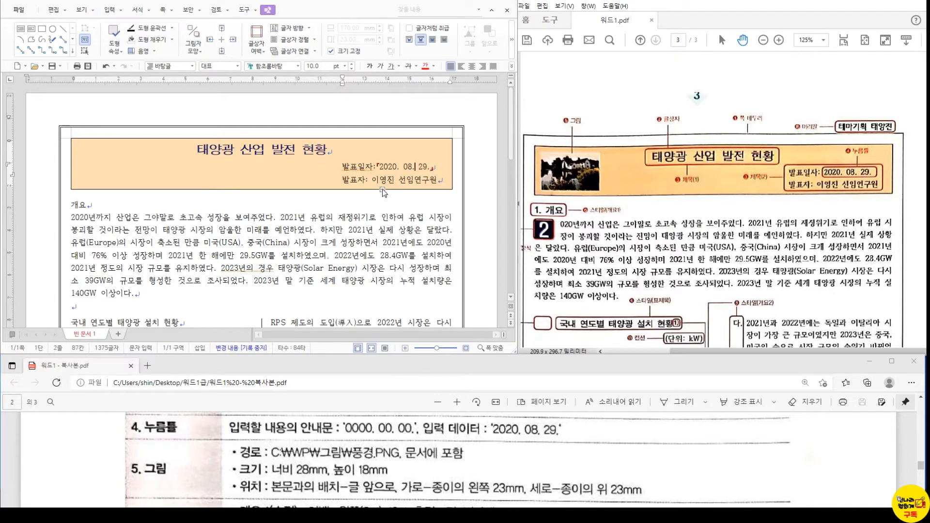
{"action": "key", "text": "Left"}
{"action": "key", "text": "Left"}
{"action": "key", "text": "Left"}
{"action": "key", "text": "BackSpace"}
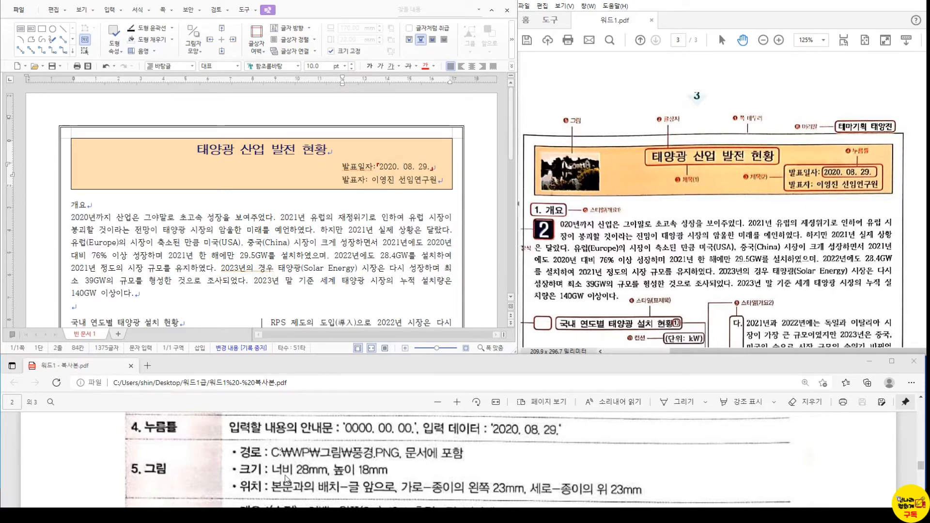
- Move to the end of the presenter line and open Insert Picture with Ctrl+N, I
{"action": "left_click", "coordinate": [499, 182]}
{"action": "left_click", "coordinate": [915, 2]}
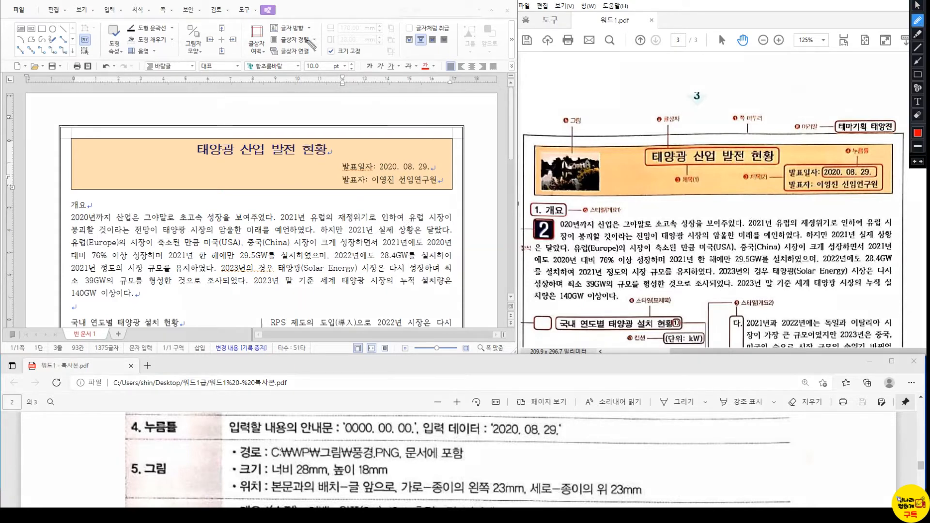
{"action": "mouse_move", "coordinate": [223, 108]}
{"action": "left_mouse_down"}
{"action": "mouse_move", "coordinate": [208, 109]}
{"action": "mouse_move", "coordinate": [224, 119]}
{"action": "mouse_move", "coordinate": [257, 109]}
{"action": "mouse_move", "coordinate": [264, 127]}
{"action": "mouse_move", "coordinate": [265, 117]}
{"action": "left_mouse_up"}
{"action": "left_click", "coordinate": [233, 116]}
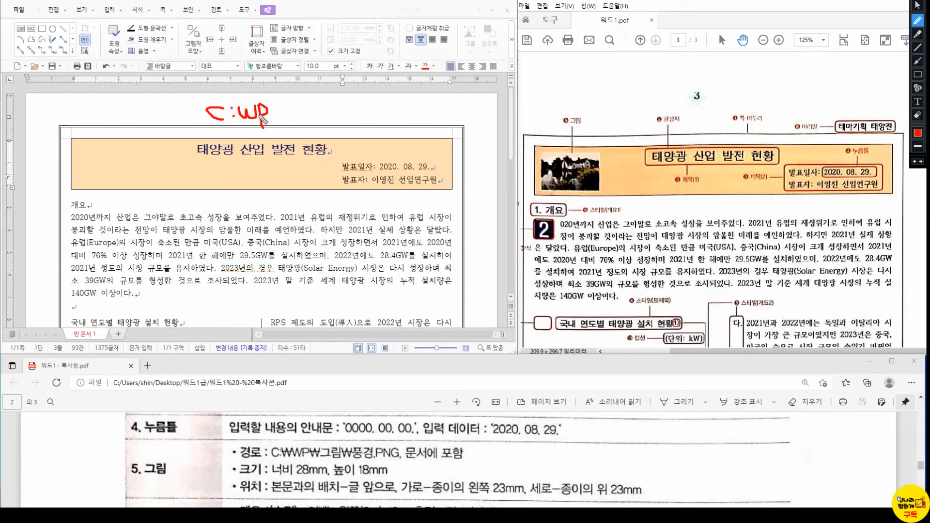
{"action": "mouse_move", "coordinate": [227, 90]}
{"action": "left_mouse_down"}
{"action": "mouse_move", "coordinate": [232, 100]}
{"action": "mouse_move", "coordinate": [251, 91]}
{"action": "mouse_move", "coordinate": [229, 90]}
{"action": "mouse_move", "coordinate": [250, 91]}
{"action": "left_mouse_up"}
{"action": "mouse_move", "coordinate": [272, 93]}
{"action": "left_mouse_down"}
{"action": "mouse_move", "coordinate": [272, 103]}
{"action": "mouse_move", "coordinate": [290, 97]}
{"action": "mouse_move", "coordinate": [304, 114]}
{"action": "mouse_move", "coordinate": [321, 103]}
{"action": "mouse_move", "coordinate": [324, 117]}
{"action": "left_mouse_up"}
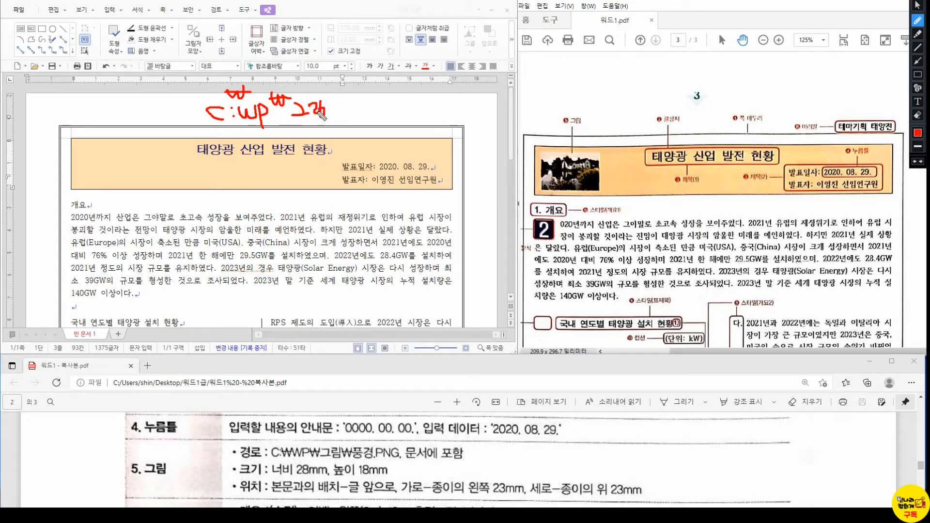
{"action": "key", "text": "Escape"}
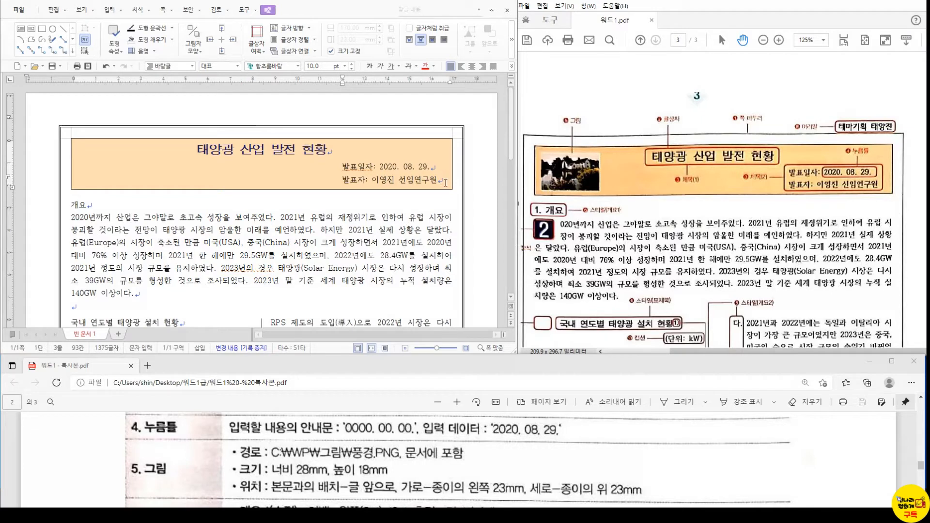
{"action": "key", "text": "ctrl+n"}
{"action": "key", "text": "i"}
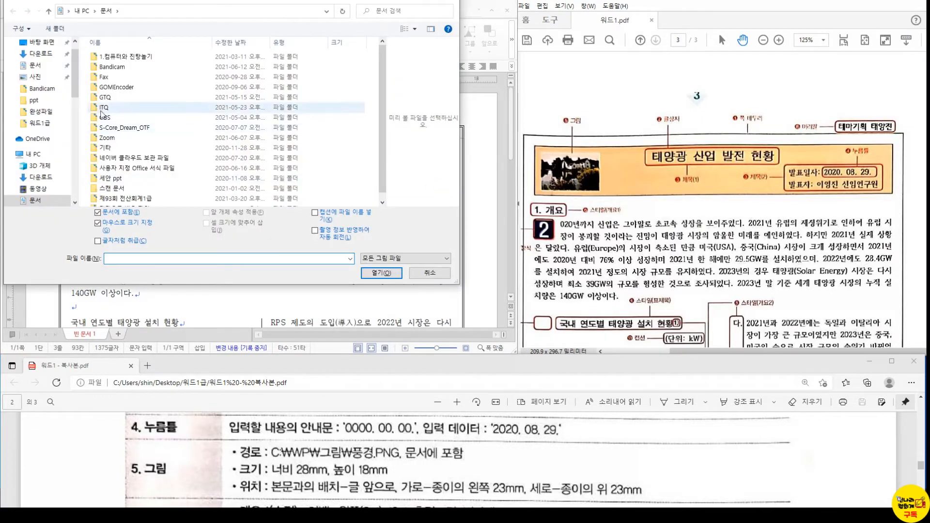
- Insert the 풍경 picture from the 워드1급 folder with 마우스로 크기 지정 turned off
{"action": "left_click", "coordinate": [39, 123]}
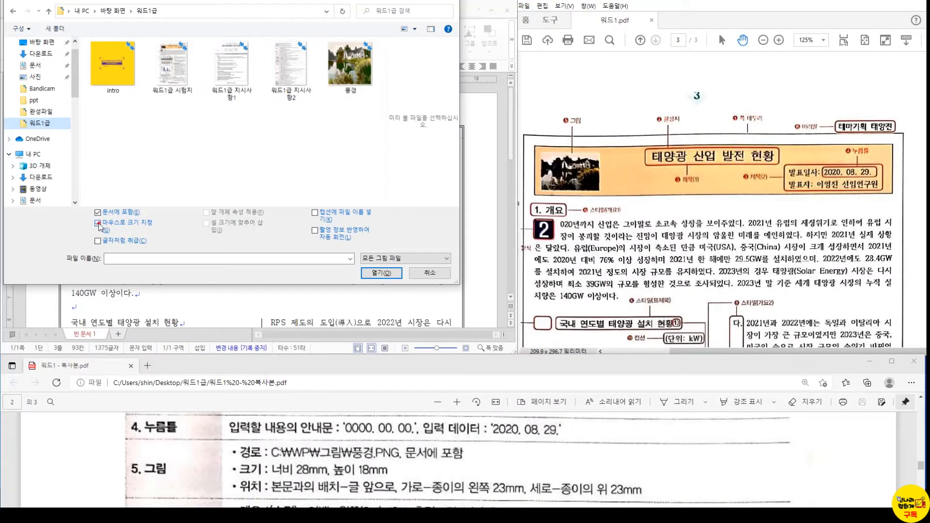
{"action": "left_click", "coordinate": [82, 233]}
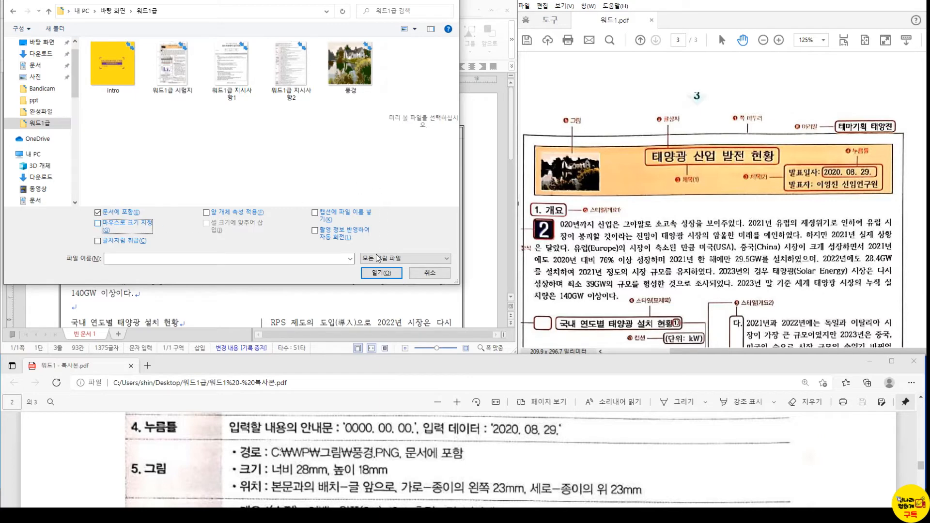
{"action": "left_click", "coordinate": [381, 273]}
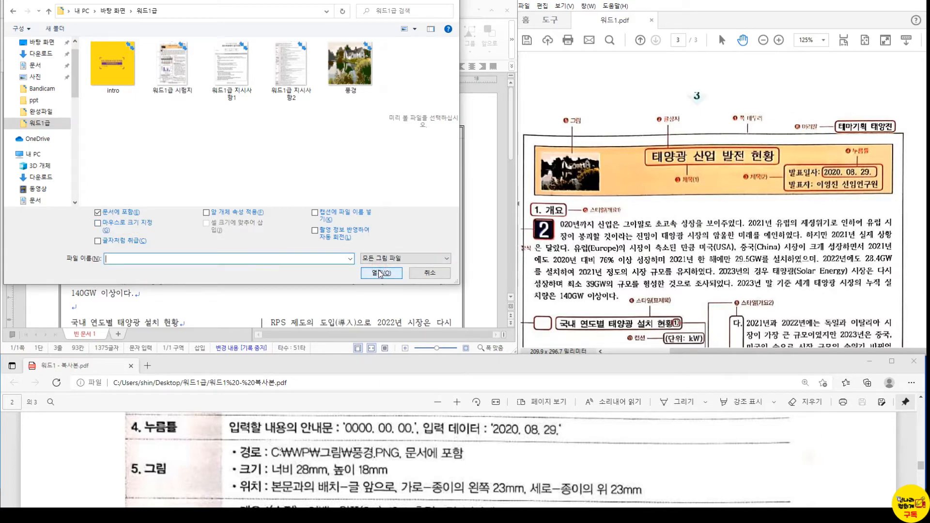
{"action": "left_click", "coordinate": [358, 77]}
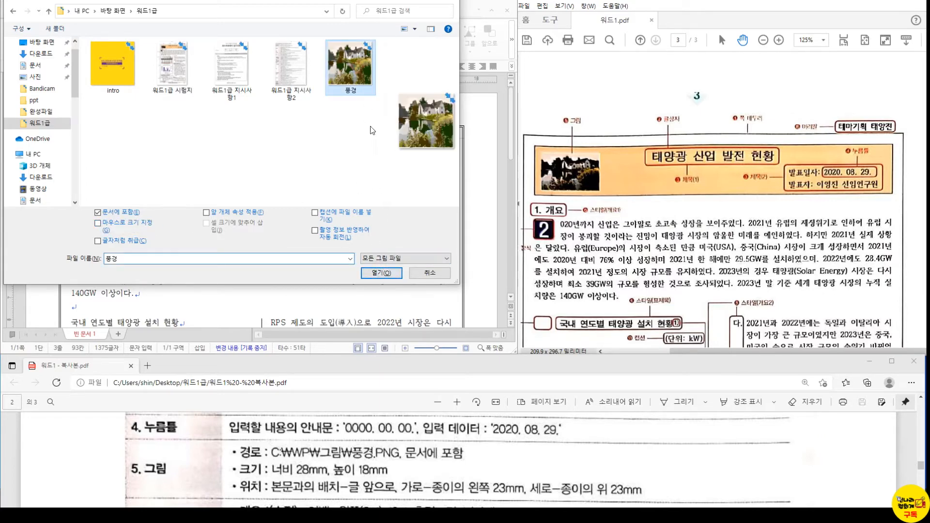
{"action": "left_click", "coordinate": [381, 273]}
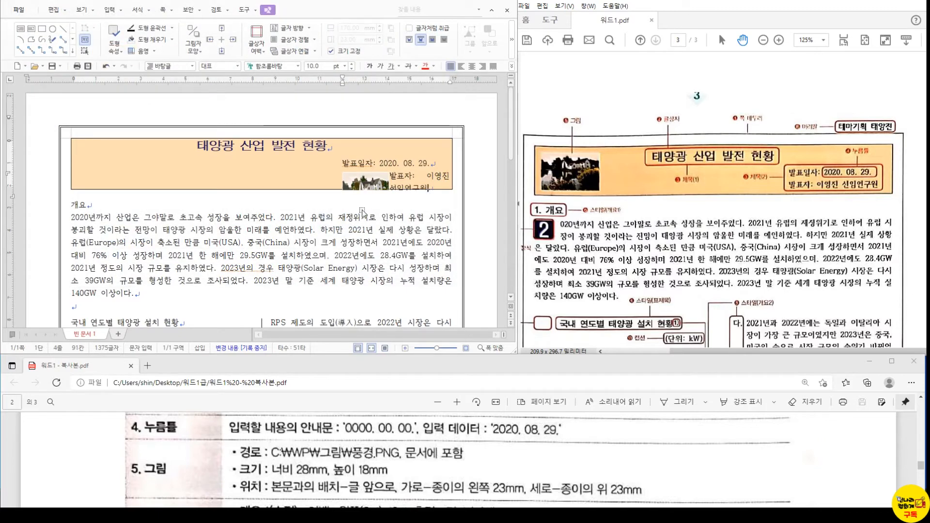
{"action": "left_click", "coordinate": [367, 183]}
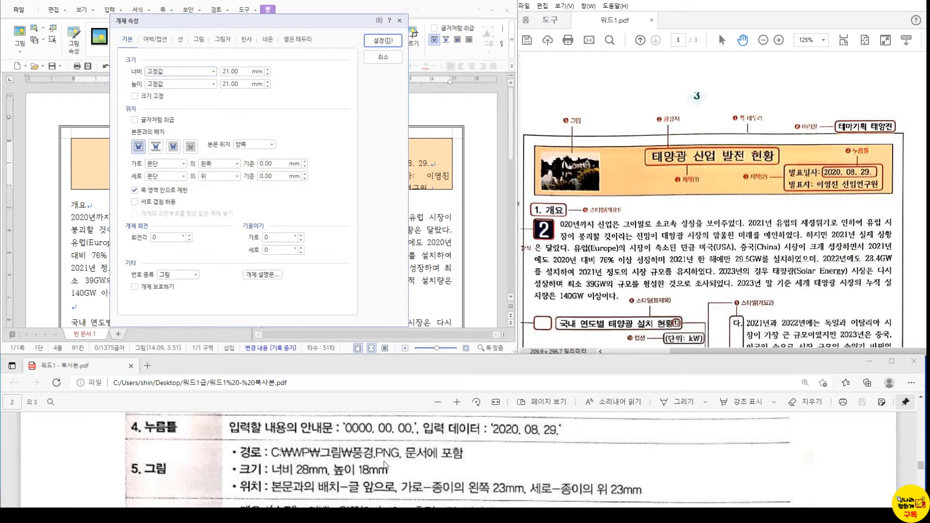
- Resize the picture to 28 × 18 mm, put it in front of text, measured from the paper
{"action": "left_click", "coordinate": [243, 71]}
{"action": "key", "text": "BackSpace"}
{"action": "key", "text": "BackSpace"}
{"action": "key", "text": "BackSpace"}
{"action": "key", "text": "BackSpace"}
{"action": "key", "text": "BackSpace"}
{"action": "type", "text": "28.00"}
{"action": "key", "text": "Tab"}
{"action": "type", "text": "18"}
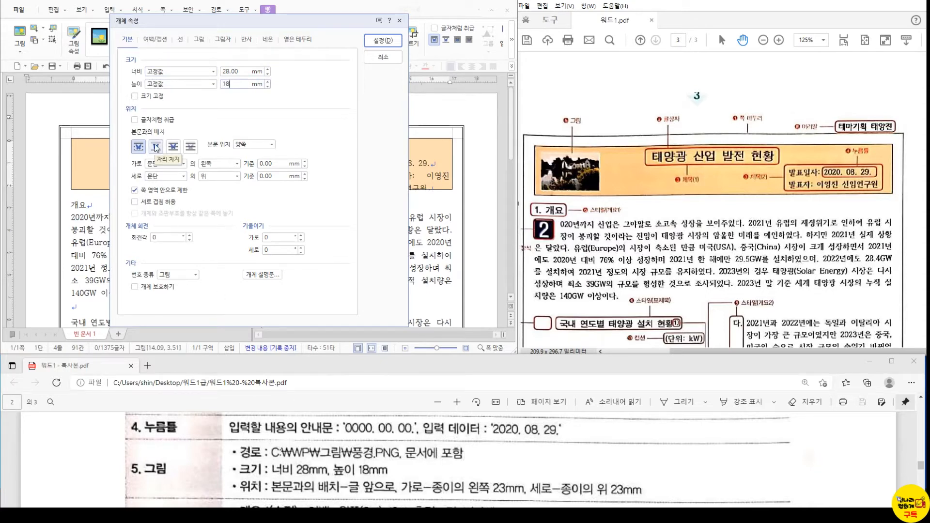
{"action": "left_click", "coordinate": [173, 147]}
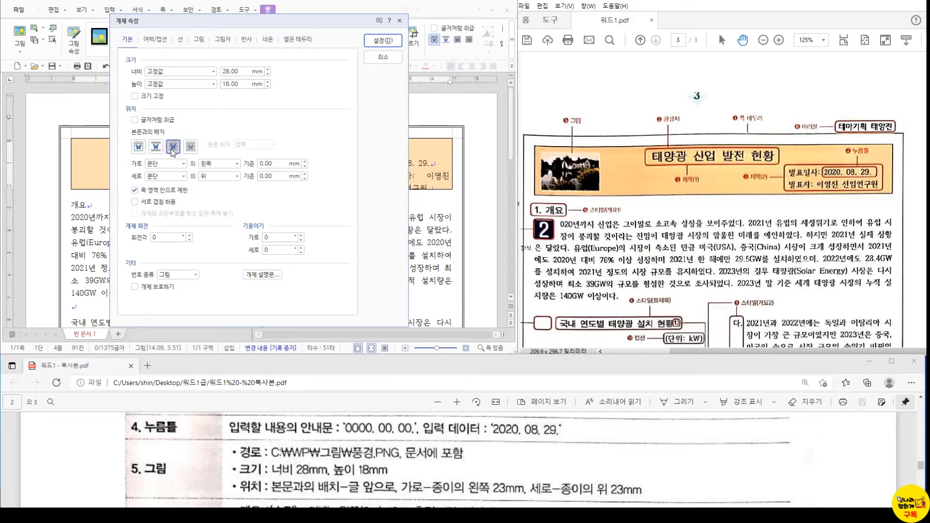
{"action": "left_click", "coordinate": [162, 164]}
{"action": "left_click", "coordinate": [163, 173]}
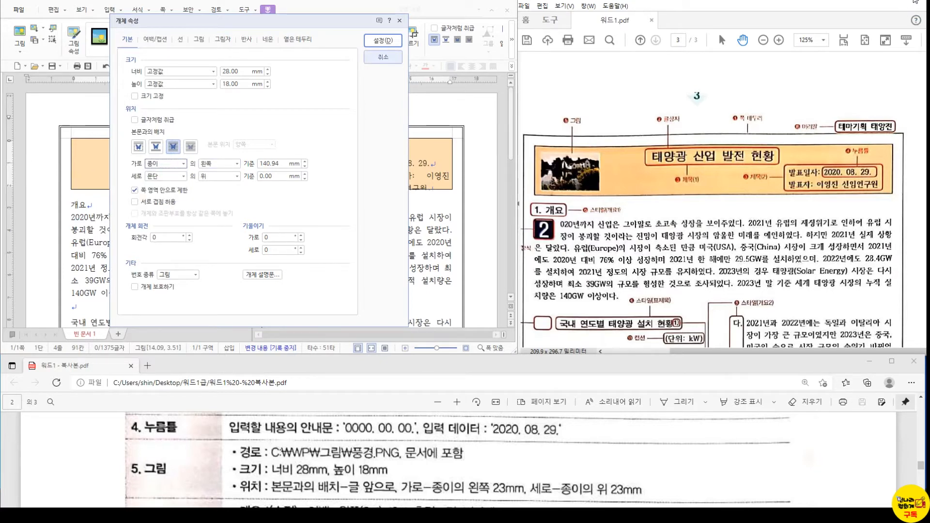
- Offset the picture 23 from the left and 23 from the top paper edge, then apply
{"action": "left_click", "coordinate": [916, 22]}
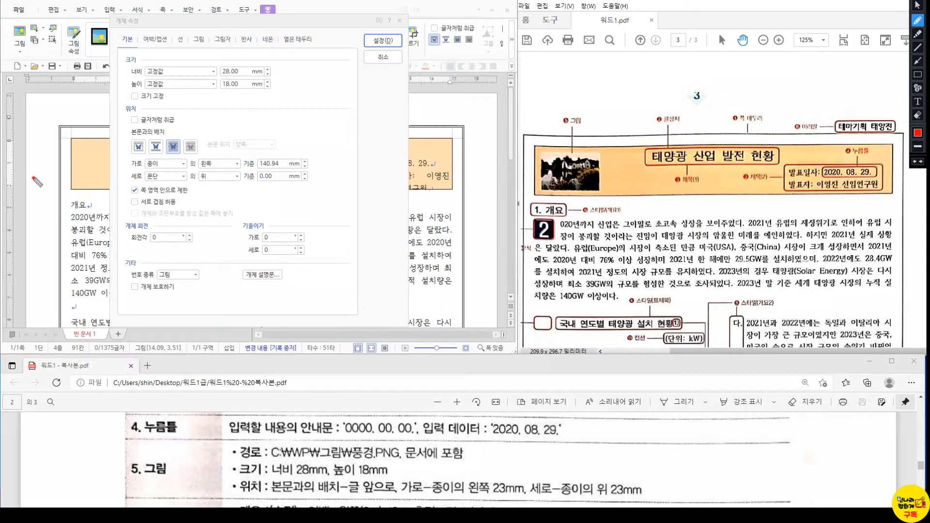
{"action": "left_click_drag", "start_coordinate": [22, 172], "coordinate": [30, 177]}
{"action": "mouse_move", "coordinate": [496, 196]}
{"action": "left_mouse_down"}
{"action": "mouse_move", "coordinate": [491, 185]}
{"action": "mouse_move", "coordinate": [499, 193]}
{"action": "left_mouse_up"}
{"action": "left_click_drag", "start_coordinate": [22, 173], "coordinate": [495, 191]}
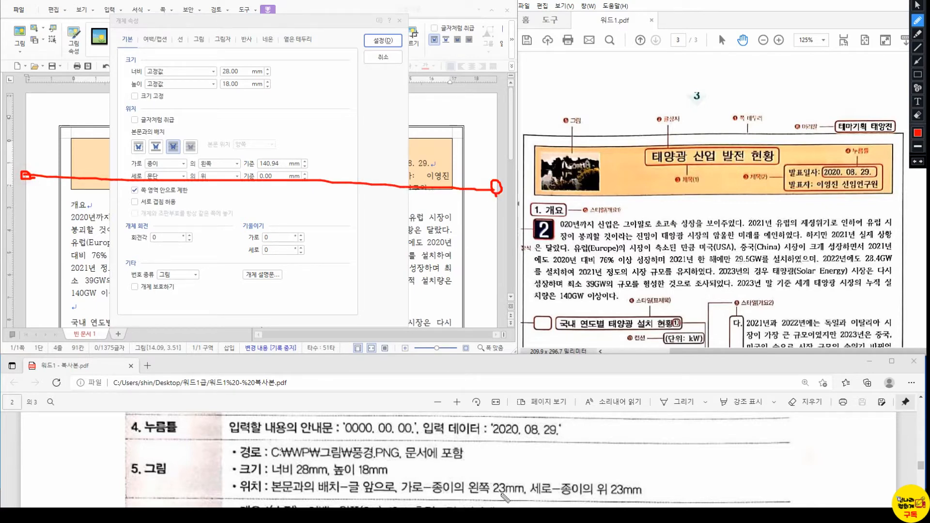
{"action": "mouse_move", "coordinate": [24, 149]}
{"action": "left_mouse_down"}
{"action": "mouse_move", "coordinate": [76, 150]}
{"action": "mouse_move", "coordinate": [72, 168]}
{"action": "left_mouse_up"}
{"action": "mouse_move", "coordinate": [77, 94]}
{"action": "left_mouse_down"}
{"action": "mouse_move", "coordinate": [88, 96]}
{"action": "mouse_move", "coordinate": [72, 145]}
{"action": "left_mouse_up"}
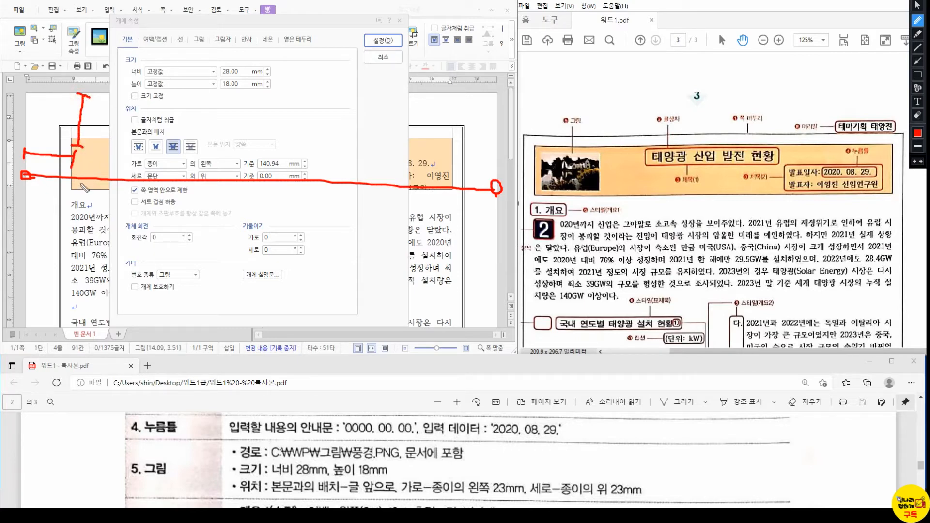
{"action": "key", "text": "Escape"}
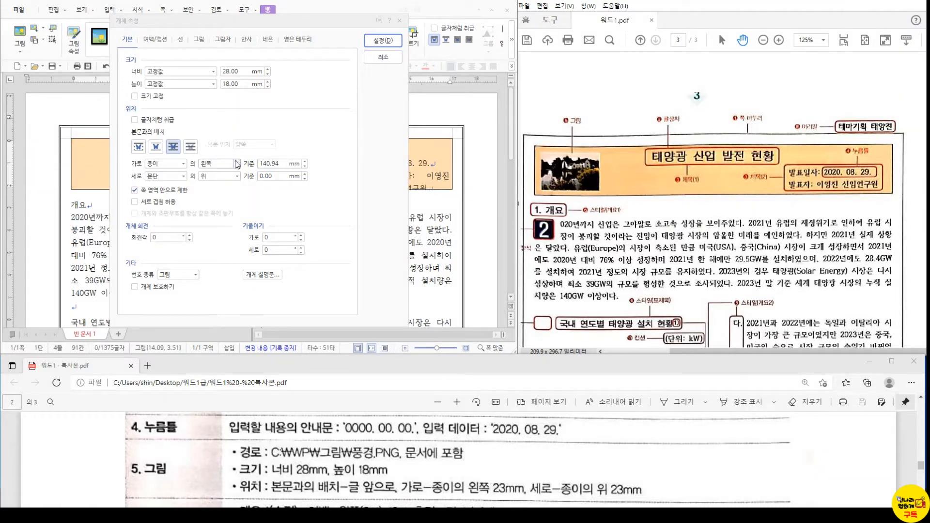
{"action": "left_click", "coordinate": [236, 163]}
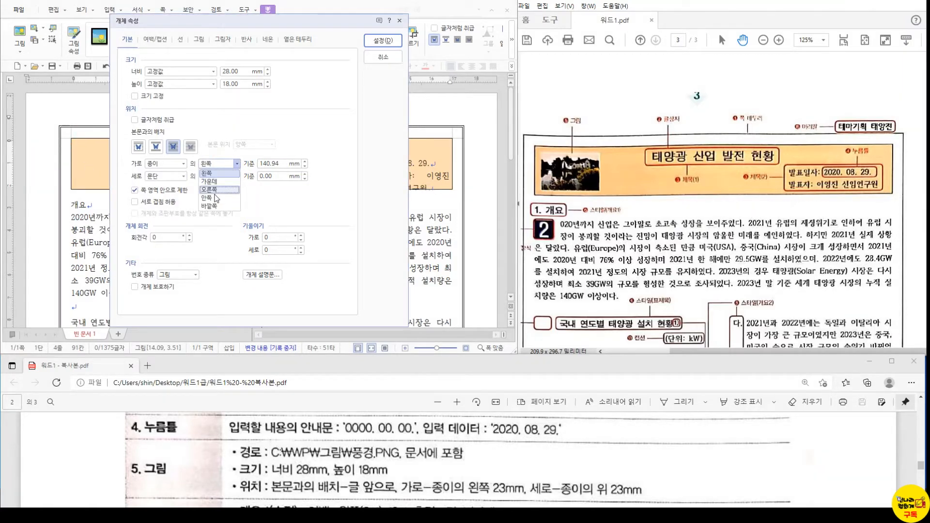
{"action": "left_click", "coordinate": [208, 173]}
{"action": "type", "text": "23"}
{"action": "key", "text": "Tab"}
{"action": "key", "text": "Tab"}
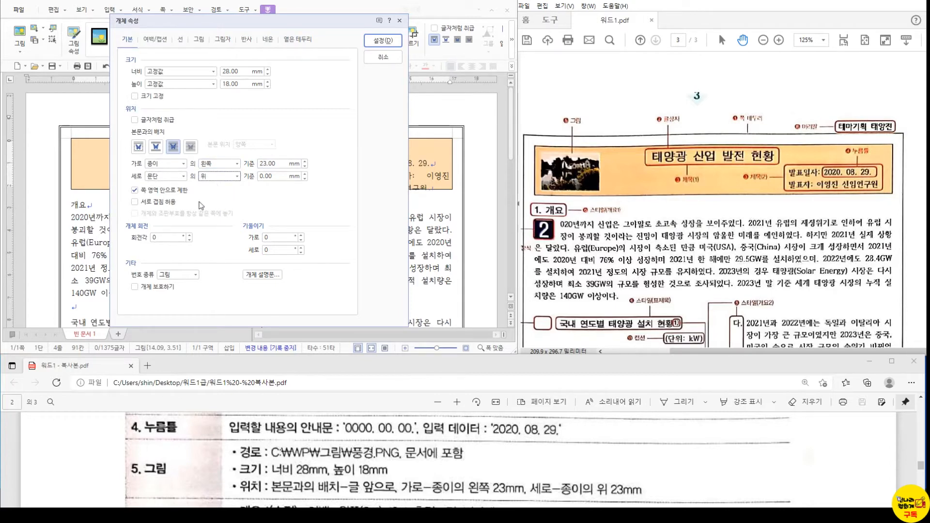
{"action": "left_click", "coordinate": [183, 176]}
{"action": "left_click", "coordinate": [177, 187]}
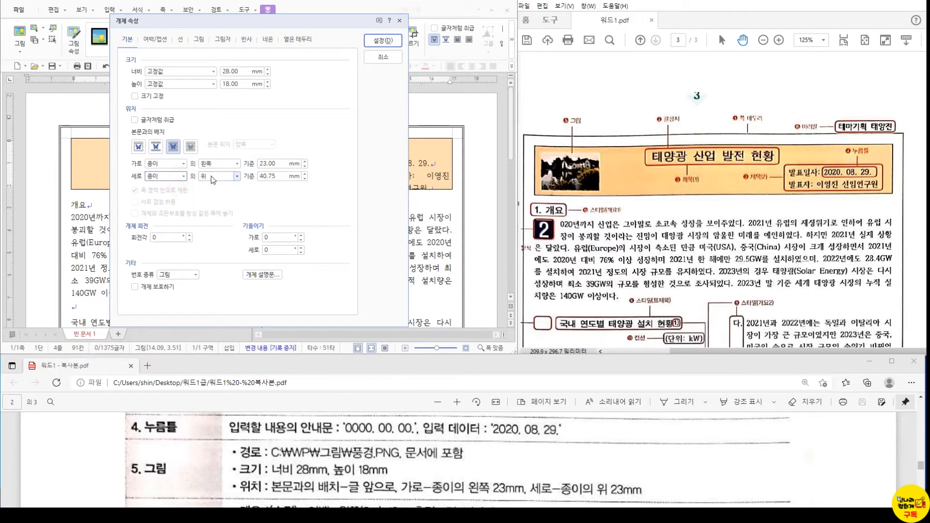
{"action": "key", "text": "Tab"}
{"action": "key", "text": "Tab"}
{"action": "type", "text": "23"}
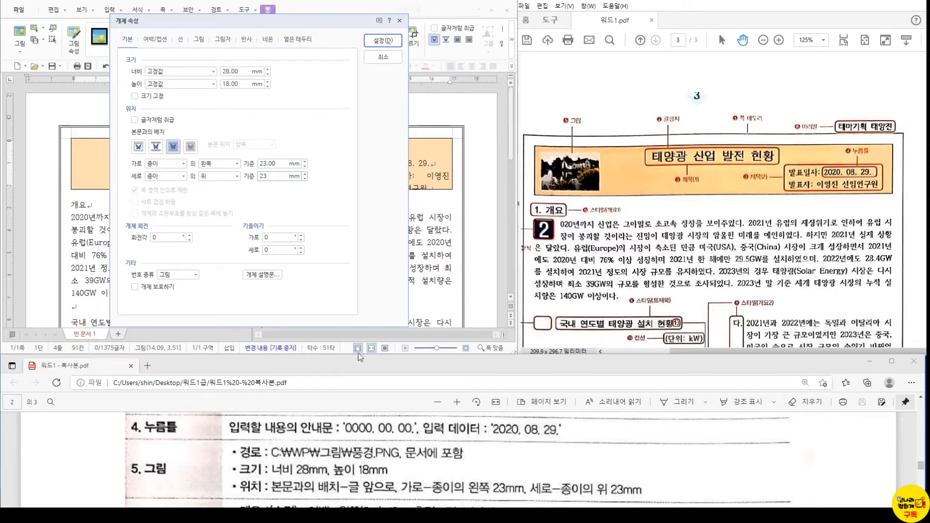
{"action": "left_click", "coordinate": [397, 42]}
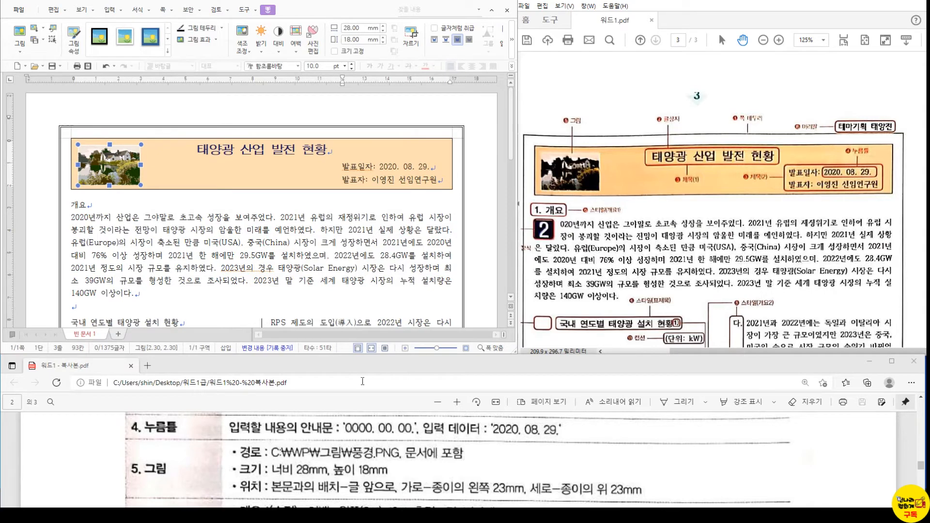
- Open the style list with F6 from the 개요 heading line
{"action": "scroll", "coordinate": [251, 467], "scroll_direction": "down", "scroll_amount": 3}
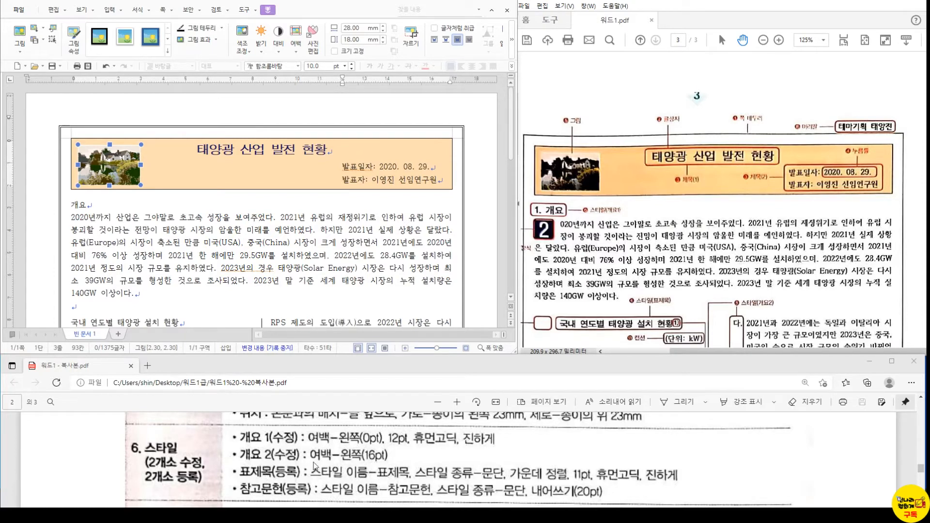
{"action": "left_click", "coordinate": [75, 207]}
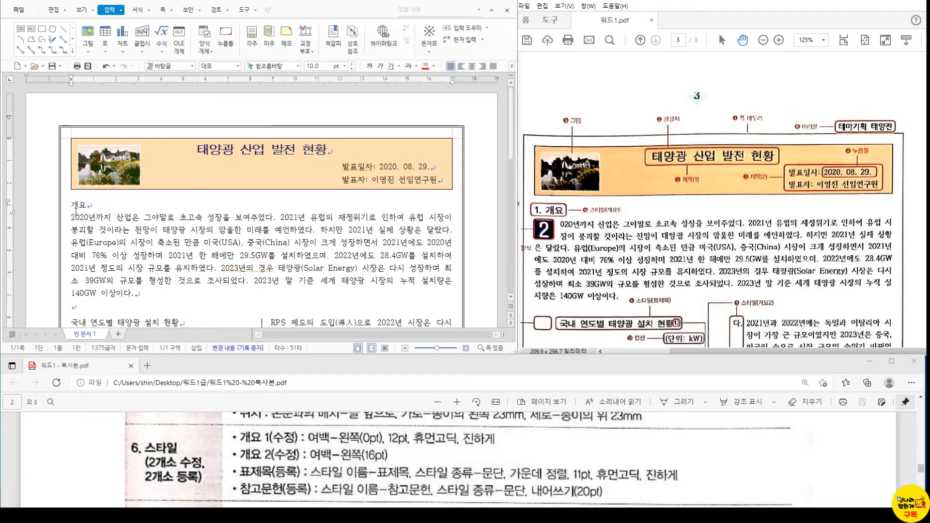
{"action": "key", "text": "F6"}
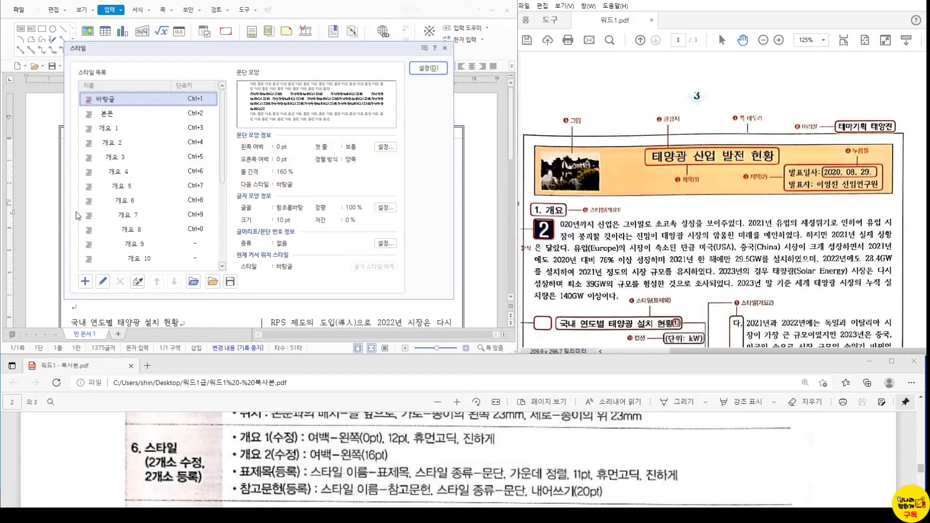
- Edit the 개요 1 style and set its paragraph left margin to 0 pt
{"action": "left_click", "coordinate": [85, 281]}
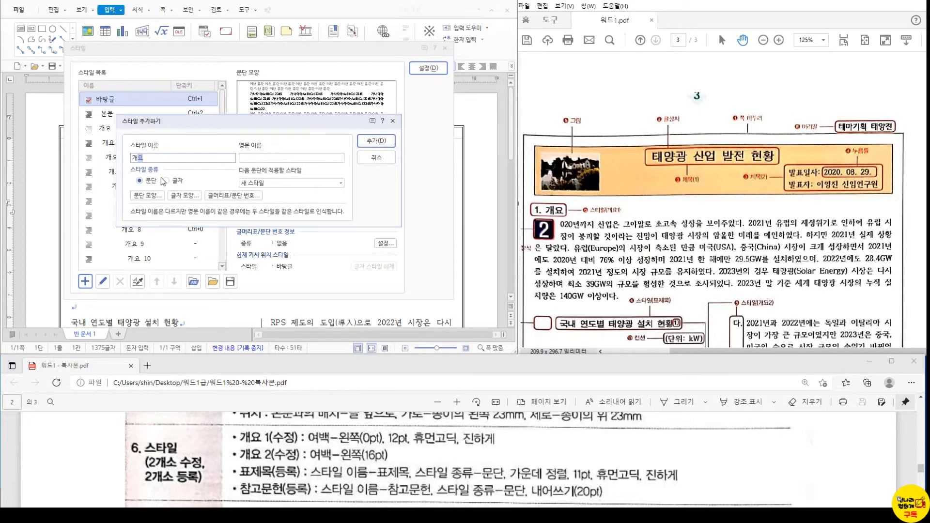
{"action": "type", "text": "개요"}
{"action": "left_click", "coordinate": [383, 156]}
{"action": "left_click", "coordinate": [117, 129]}
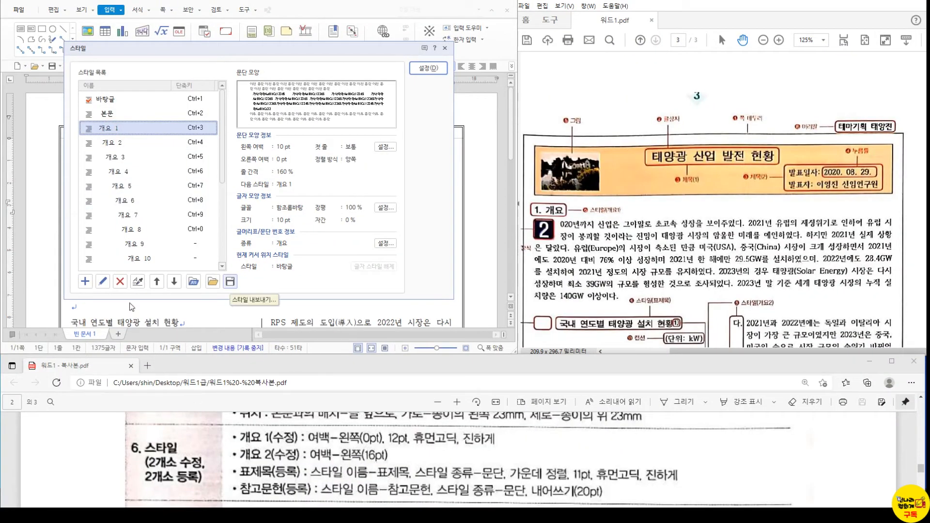
{"action": "left_click", "coordinate": [103, 282]}
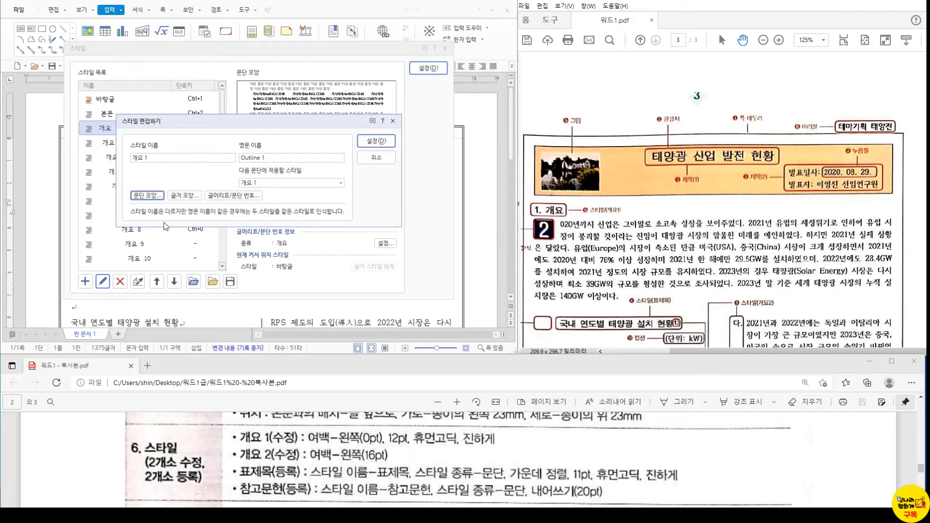
{"action": "left_click", "coordinate": [157, 196]}
{"action": "double_click", "coordinate": [171, 110]}
{"action": "type", "text": "0"}
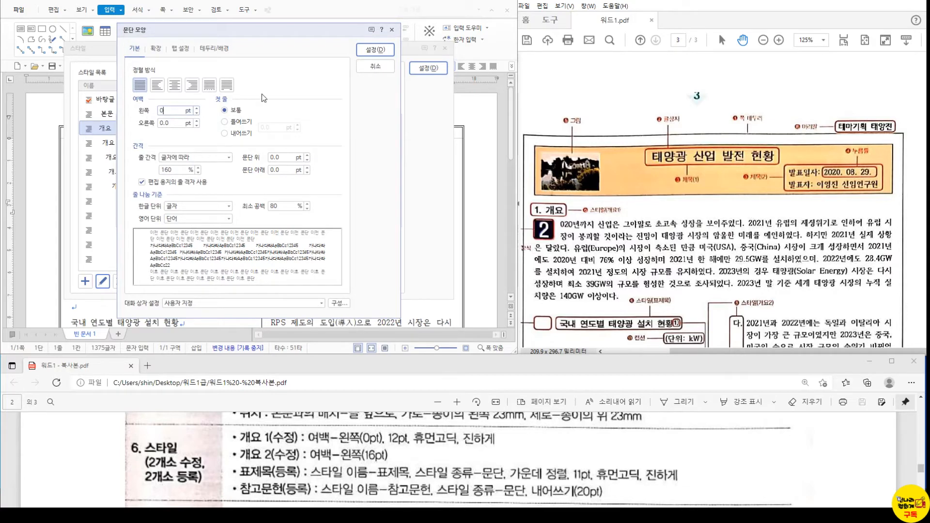
{"action": "left_click", "coordinate": [376, 49]}
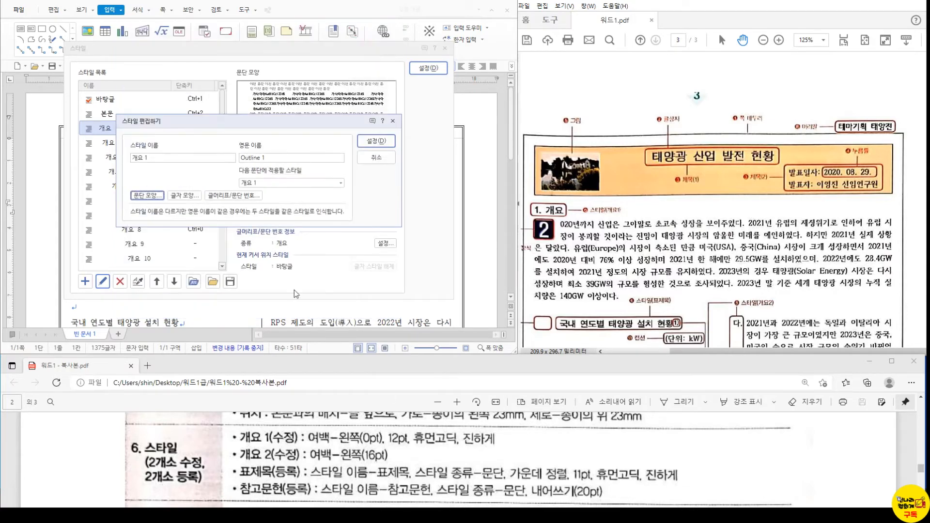
- Give 개요 1 bold 12 pt 휴먼고딕 characters and save the style
{"action": "left_click", "coordinate": [184, 195]}
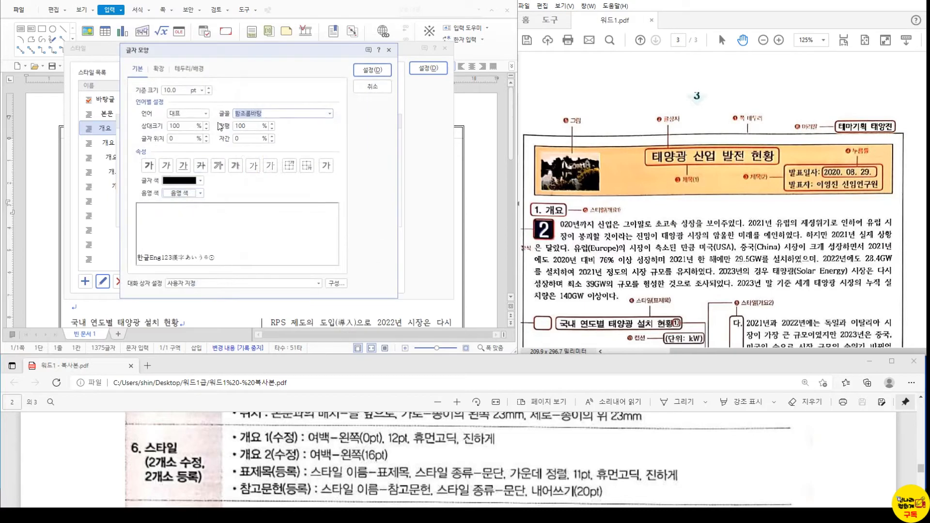
{"action": "left_click", "coordinate": [210, 87]}
{"action": "left_click", "coordinate": [208, 88]}
{"action": "left_click", "coordinate": [209, 88]}
{"action": "left_click", "coordinate": [294, 113]}
{"action": "left_click", "coordinate": [293, 112]}
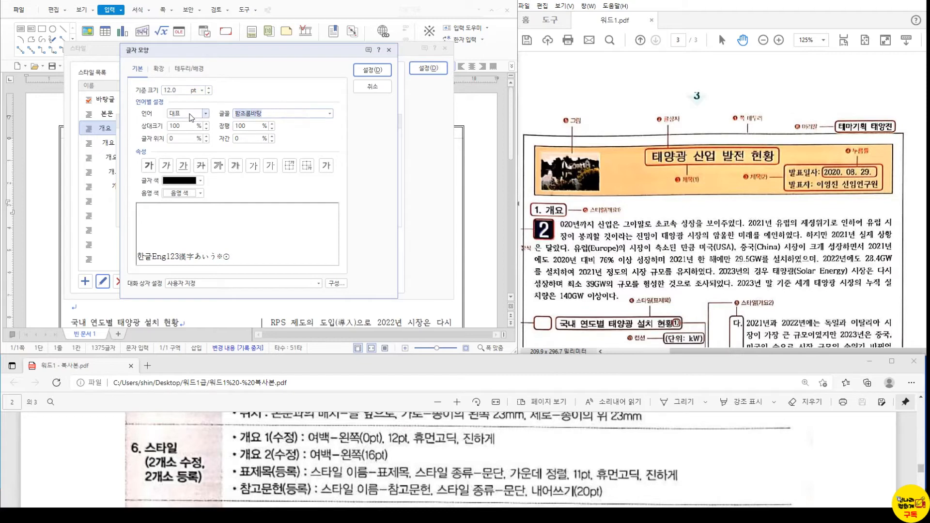
{"action": "type", "text": "휴먼"}
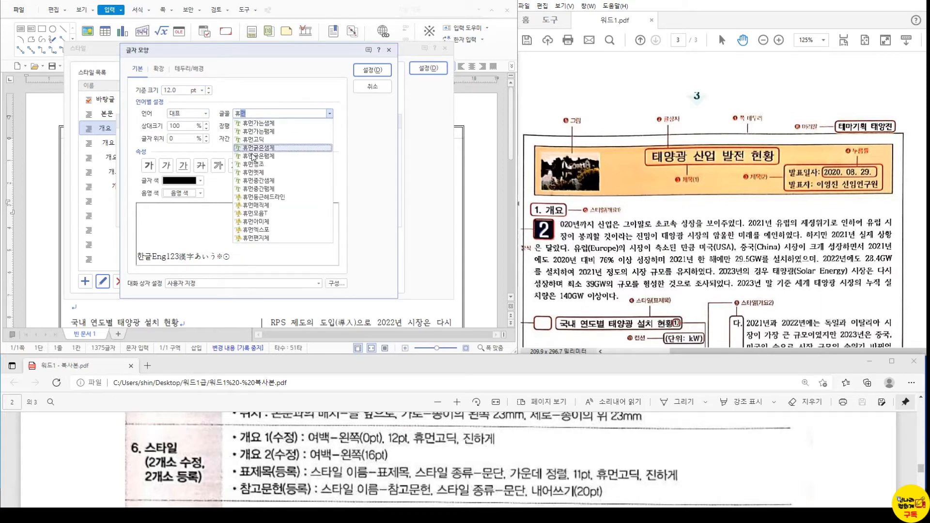
{"action": "left_click", "coordinate": [272, 143]}
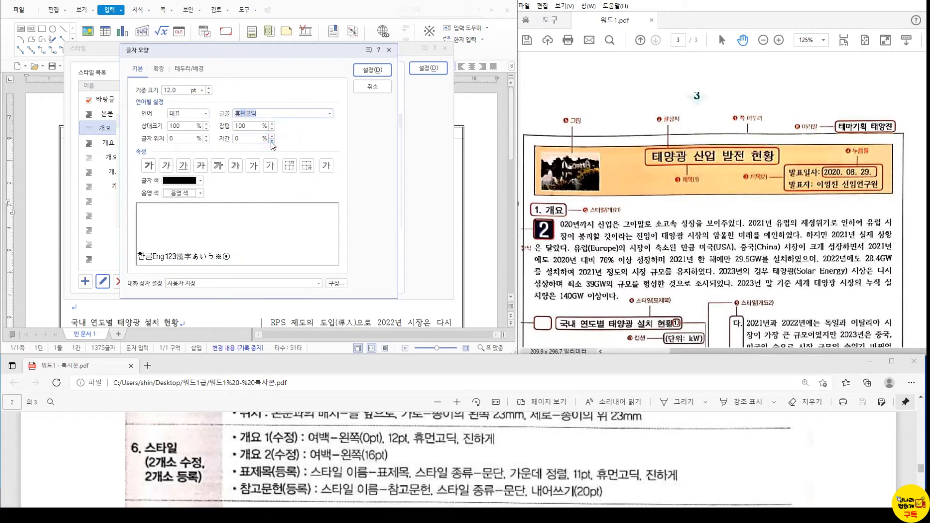
{"action": "left_click", "coordinate": [144, 165]}
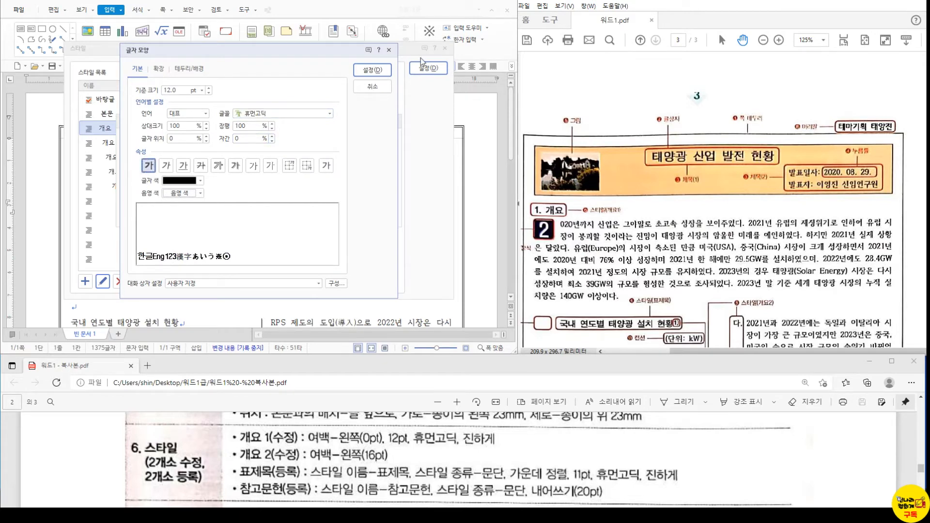
{"action": "left_click", "coordinate": [372, 70]}
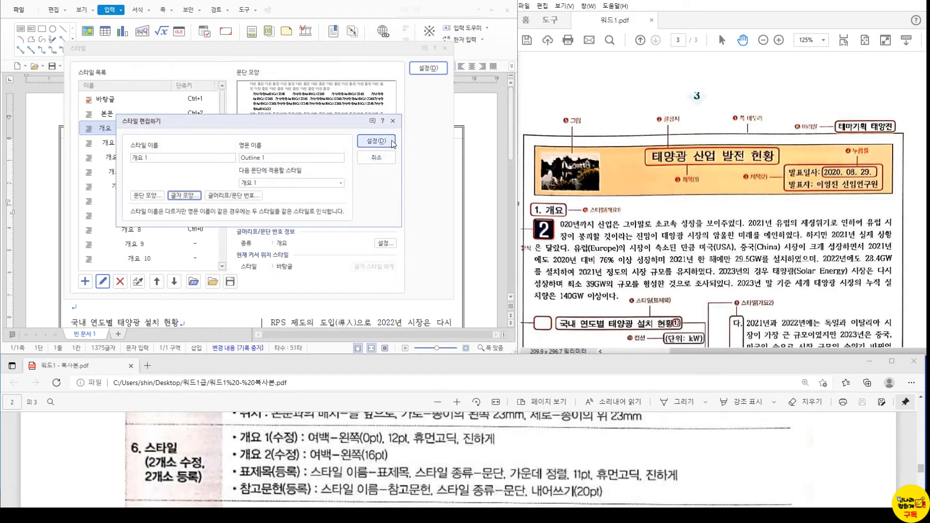
{"action": "left_click", "coordinate": [376, 140]}
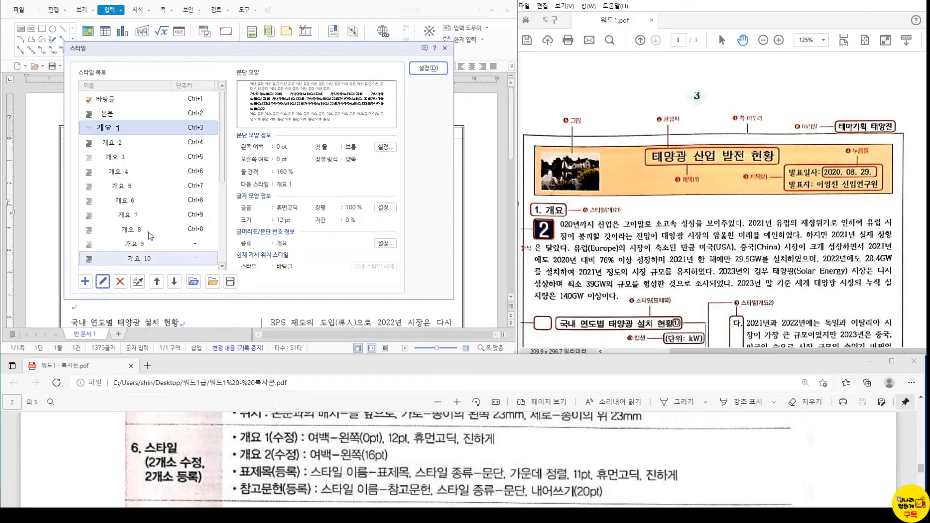
- Change the 개요 2 left margin from 20 to 16 pt, save it, and close the style list
{"action": "left_click", "coordinate": [121, 142]}
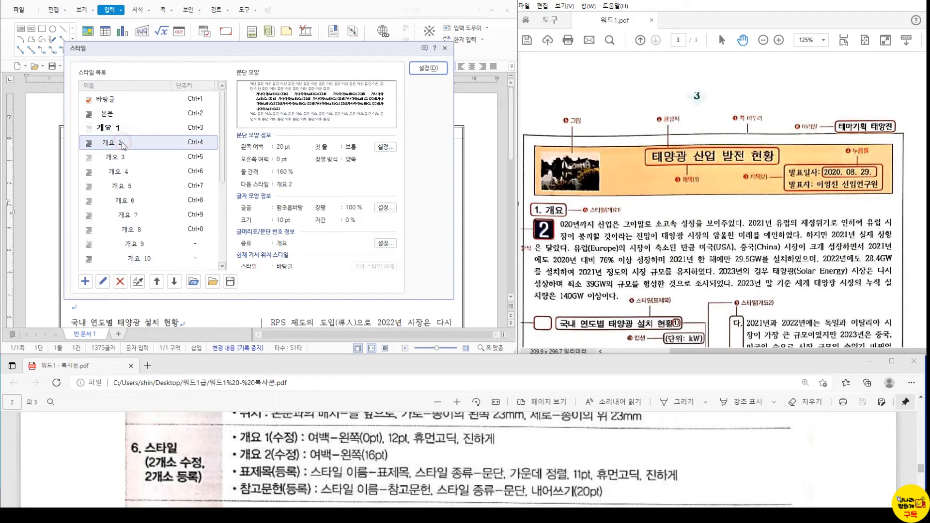
{"action": "left_click", "coordinate": [104, 283]}
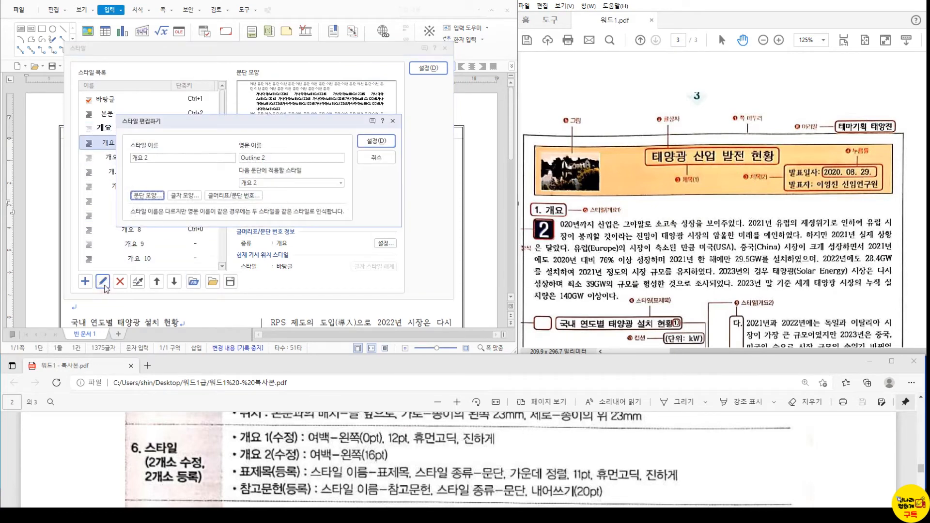
{"action": "left_click", "coordinate": [153, 194]}
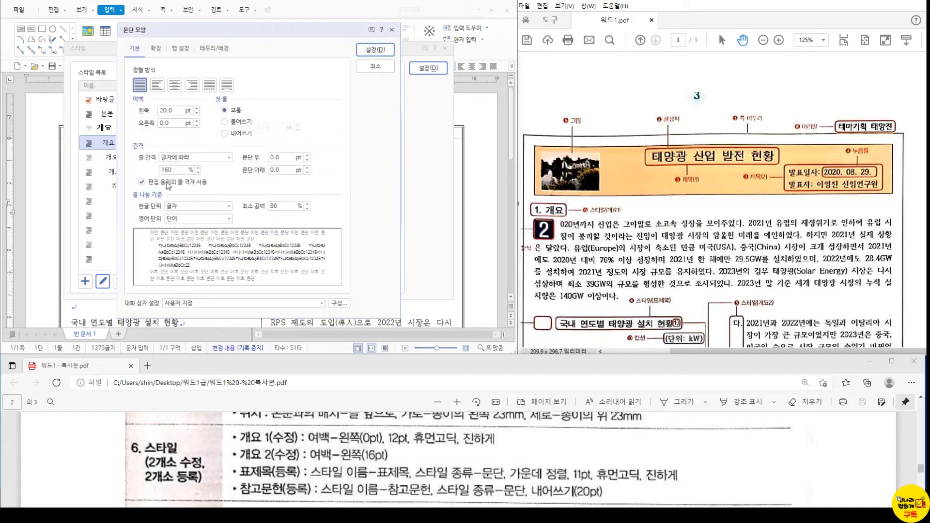
{"action": "double_click", "coordinate": [177, 111]}
{"action": "type", "text": "16"}
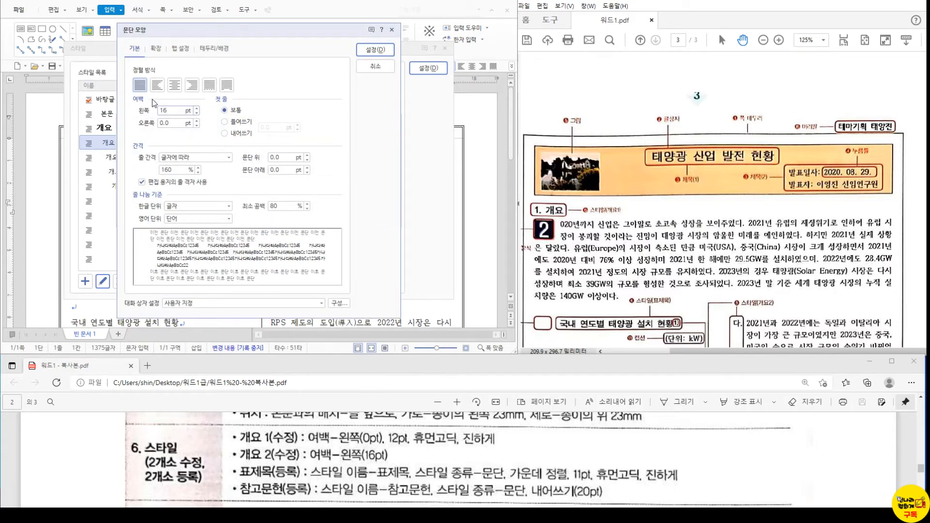
{"action": "left_click", "coordinate": [375, 49]}
{"action": "left_click", "coordinate": [376, 142]}
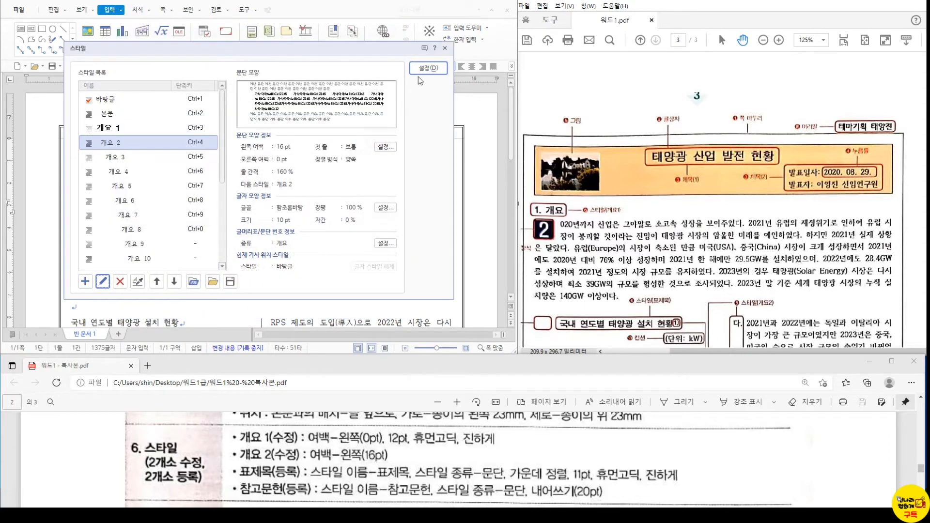
{"action": "left_click", "coordinate": [425, 69]}
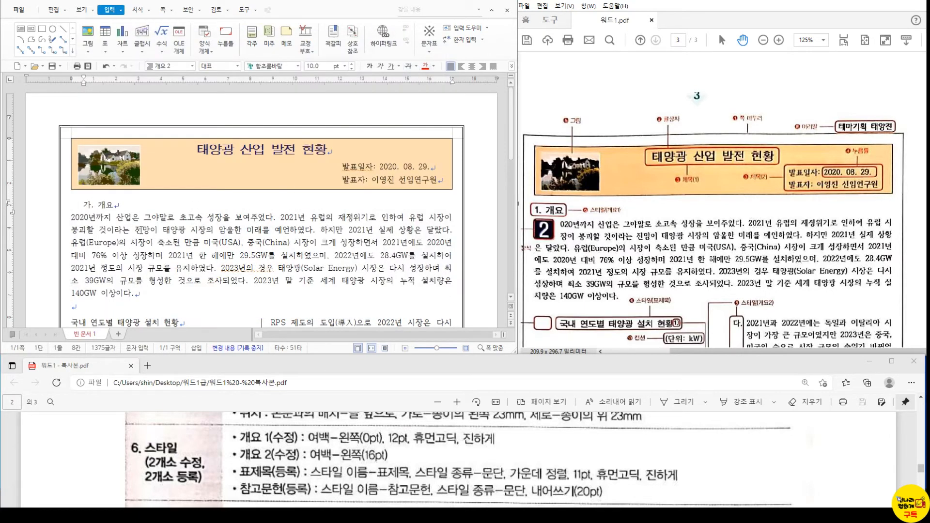
- Apply 개요 1 to the 개요 and 세계 태양광 시장 현황 분석 headings
{"action": "double_click", "coordinate": [105, 205]}
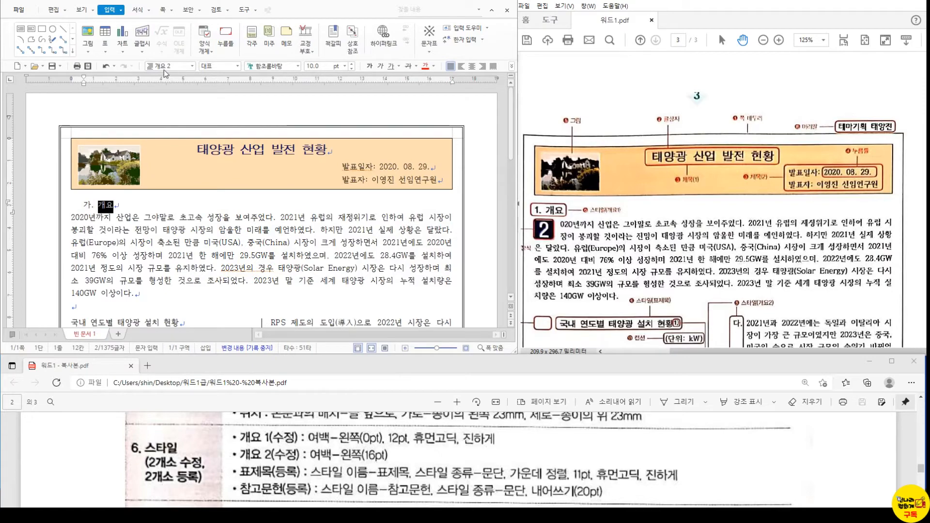
{"action": "key", "text": "F12"}
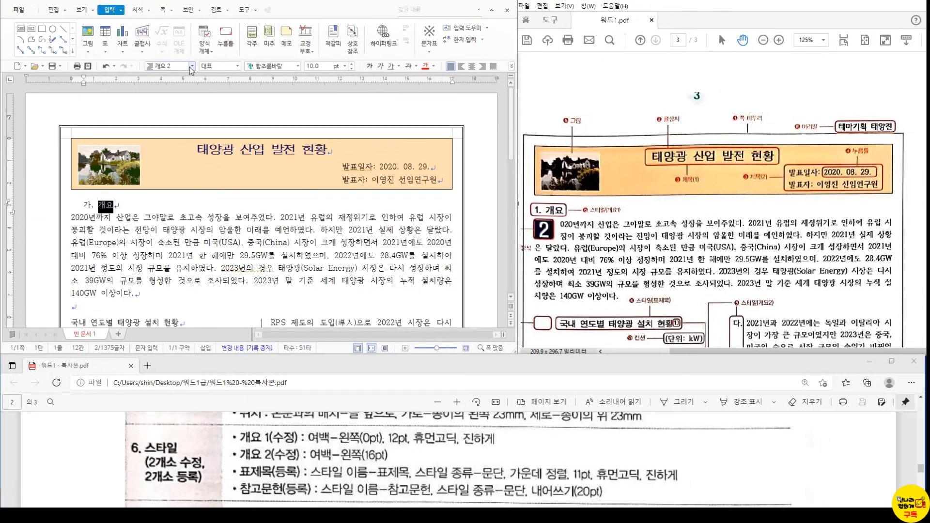
{"action": "left_click", "coordinate": [207, 65]}
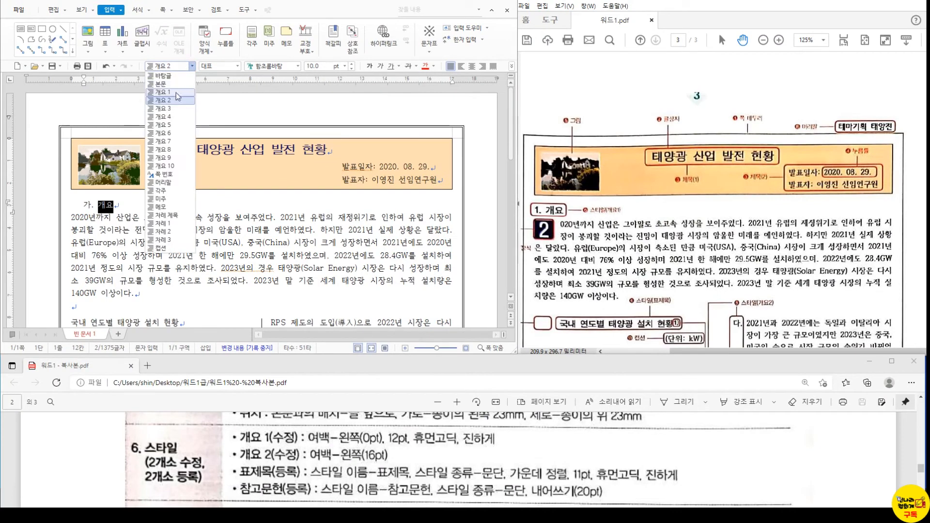
{"action": "left_click", "coordinate": [176, 93]}
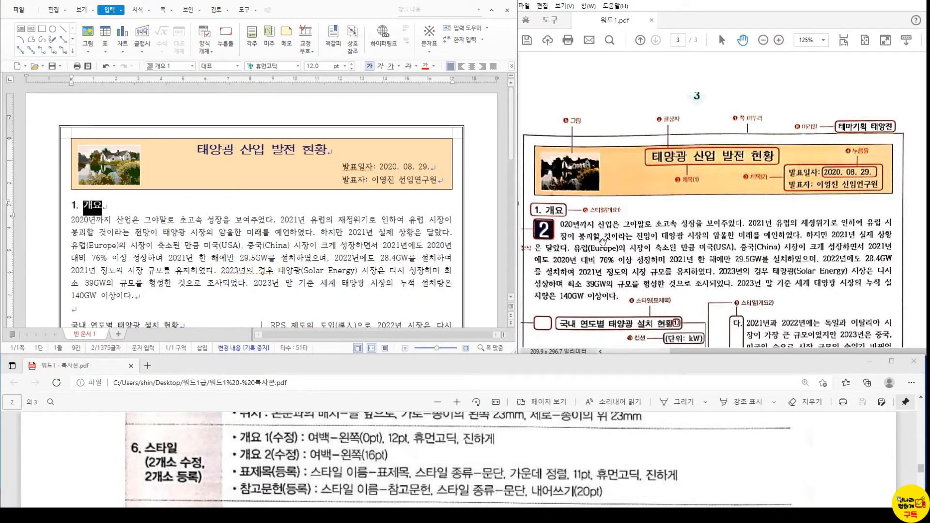
{"action": "scroll", "coordinate": [599, 217], "scroll_direction": "down", "scroll_amount": 1}
{"action": "scroll", "coordinate": [599, 217], "scroll_direction": "down", "scroll_amount": 5}
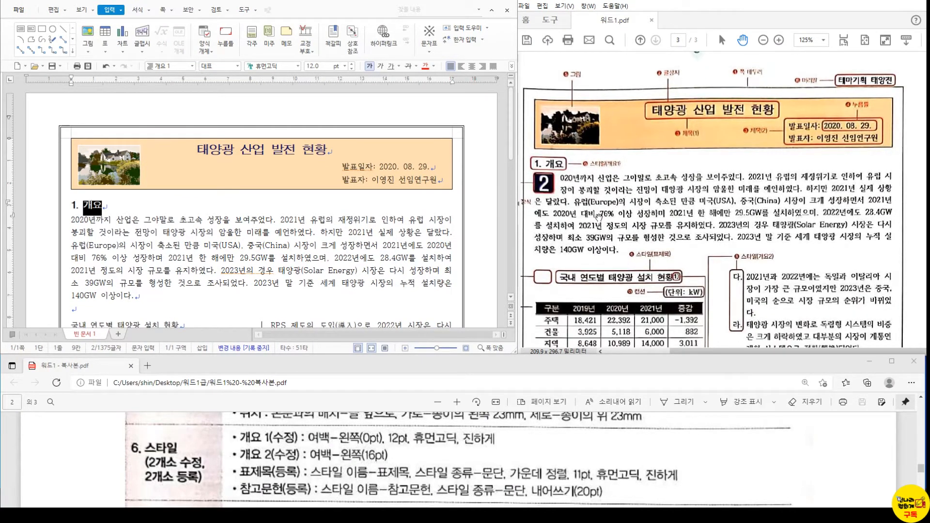
{"action": "scroll", "coordinate": [599, 220], "scroll_direction": "down", "scroll_amount": 2}
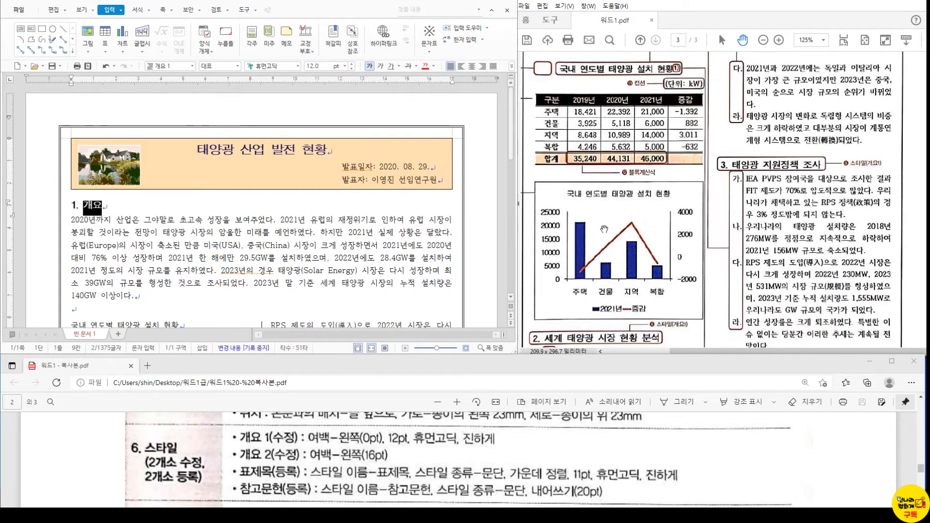
{"action": "scroll", "coordinate": [574, 297], "scroll_direction": "down", "scroll_amount": 3}
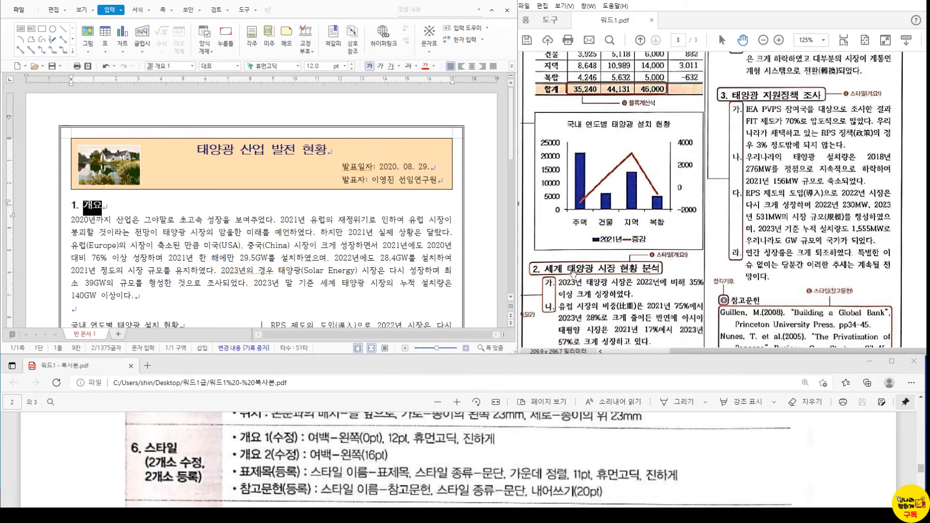
{"action": "scroll", "coordinate": [573, 274], "scroll_direction": "down", "scroll_amount": 1}
{"action": "scroll", "coordinate": [85, 286], "scroll_direction": "down", "scroll_amount": 5}
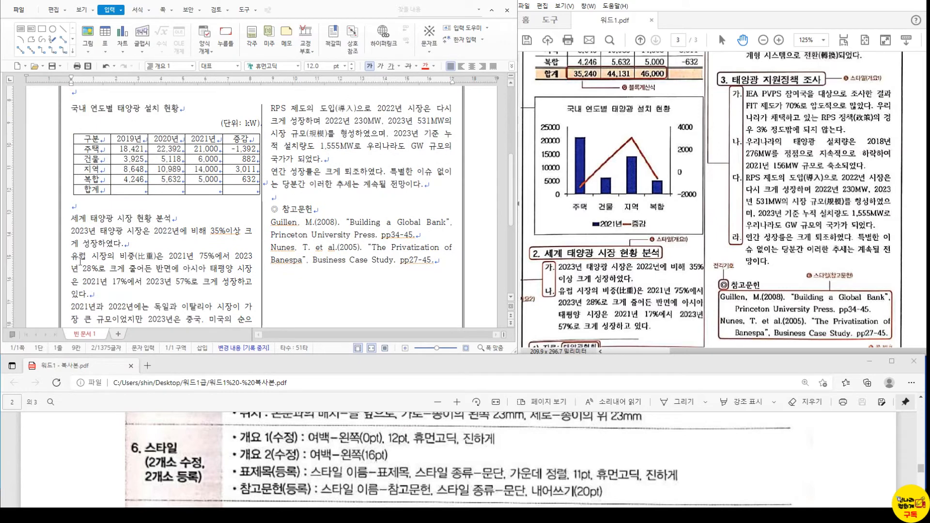
{"action": "left_click", "coordinate": [78, 218]}
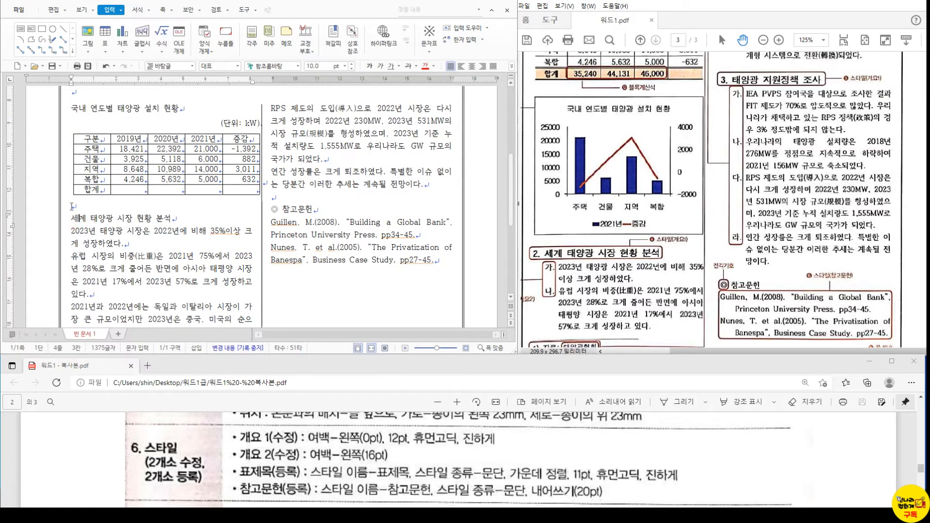
{"action": "left_click", "coordinate": [193, 66]}
{"action": "left_click", "coordinate": [164, 94]}
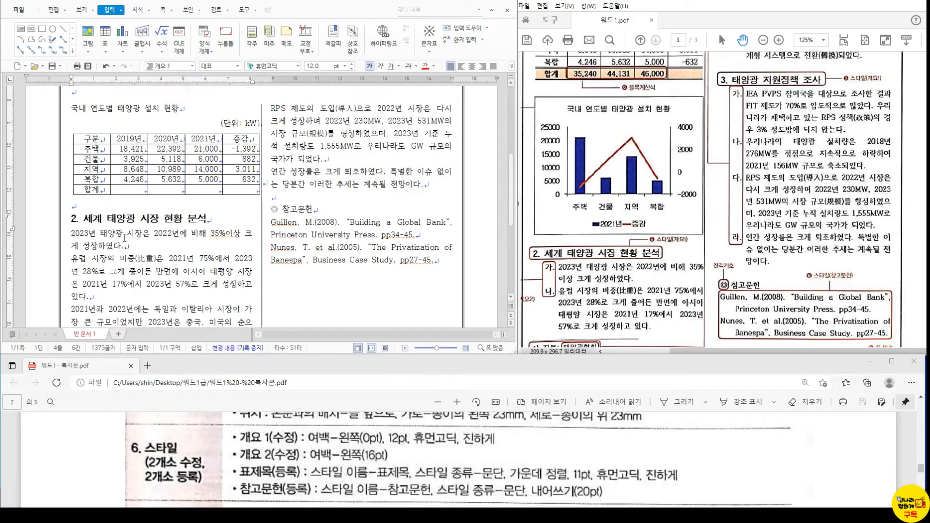
- Apply 개요 1 to the 태양광 지원정책 조사 heading as well
{"action": "scroll", "coordinate": [297, 231], "scroll_direction": "up", "scroll_amount": 3}
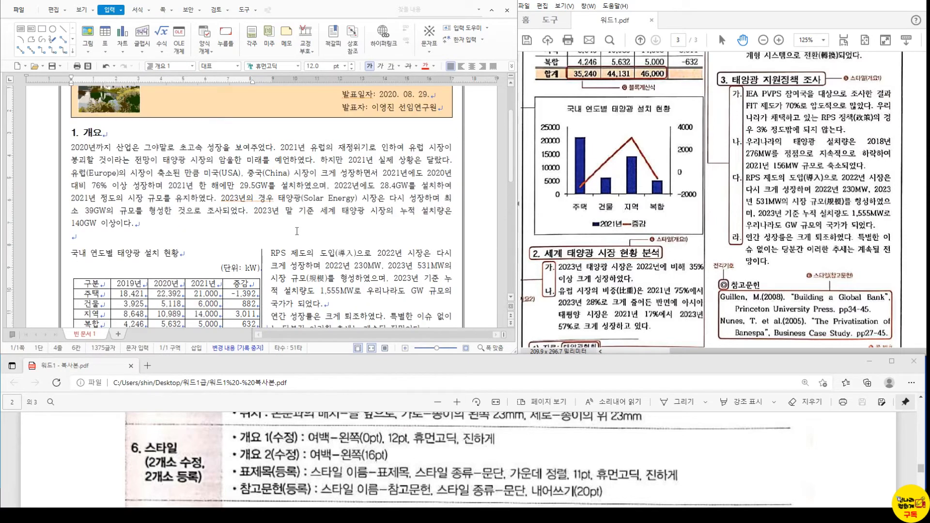
{"action": "scroll", "coordinate": [297, 231], "scroll_direction": "down", "scroll_amount": 2}
{"action": "scroll", "coordinate": [285, 243], "scroll_direction": "down", "scroll_amount": 5}
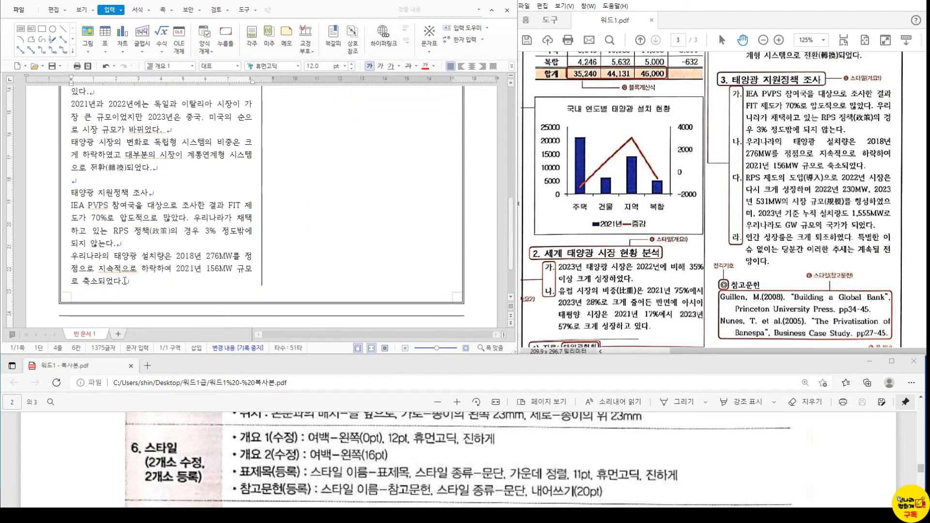
{"action": "left_click", "coordinate": [106, 179]}
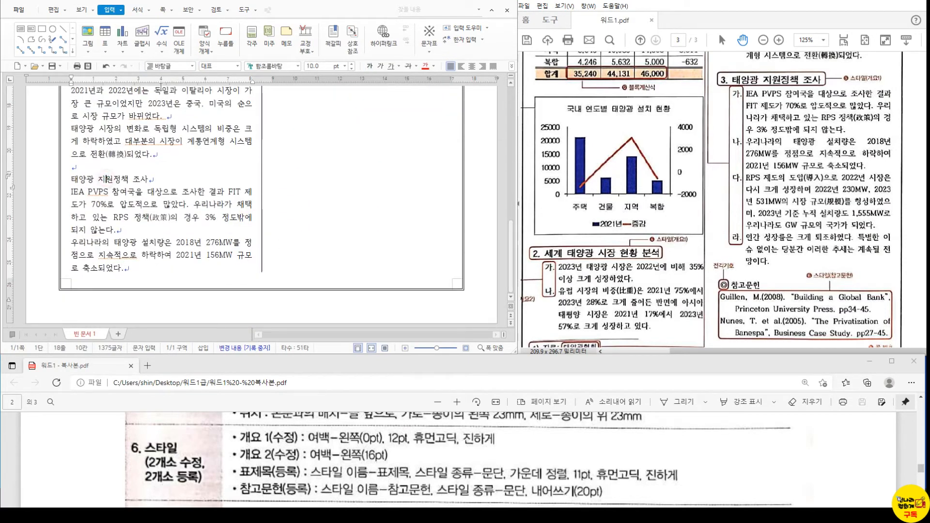
{"action": "left_click", "coordinate": [192, 66]}
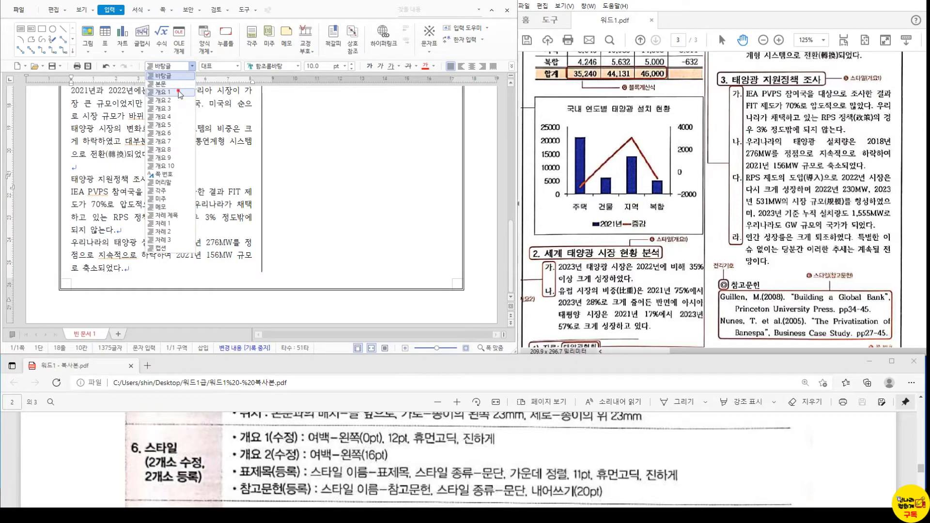
{"action": "left_click", "coordinate": [163, 92]}
{"action": "scroll", "coordinate": [148, 184], "scroll_direction": "up", "scroll_amount": 6}
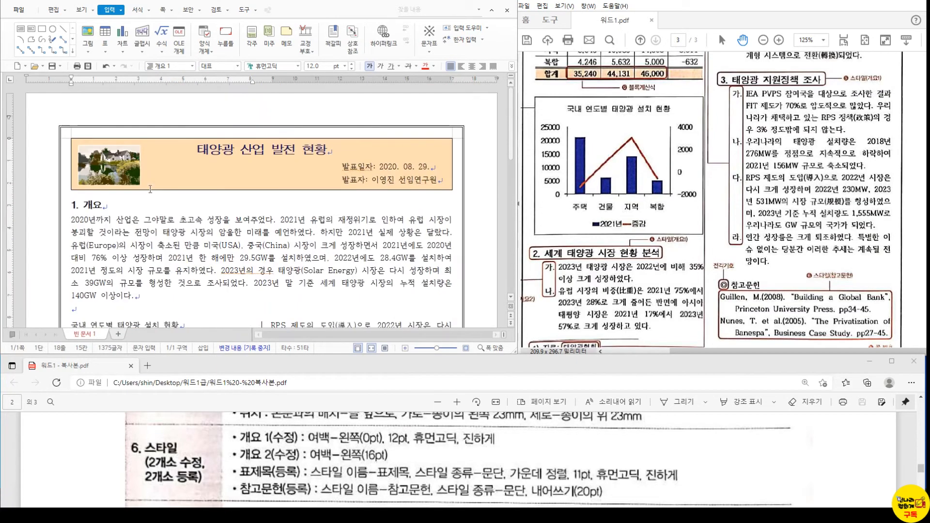
{"action": "scroll", "coordinate": [610, 248], "scroll_direction": "up", "scroll_amount": 1}
{"action": "scroll", "coordinate": [610, 249], "scroll_direction": "up", "scroll_amount": 5}
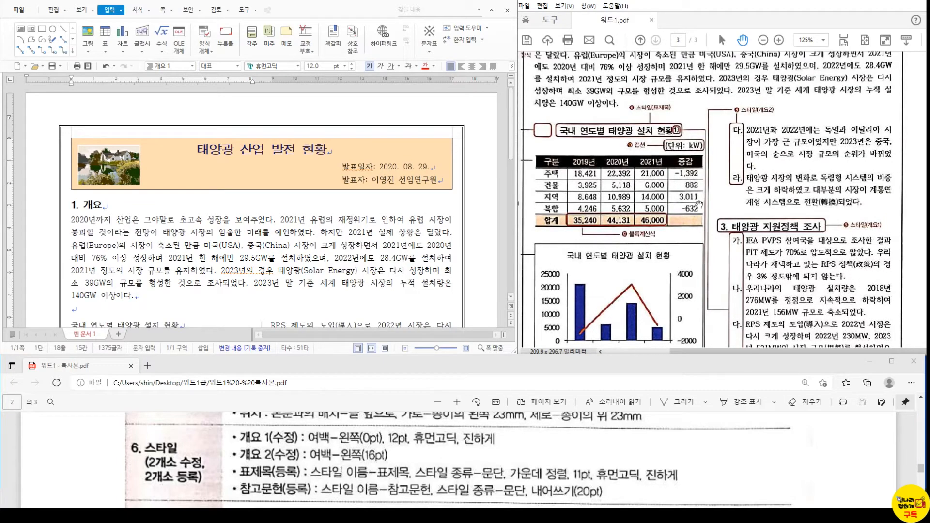
{"action": "scroll", "coordinate": [700, 205], "scroll_direction": "down", "scroll_amount": 7}
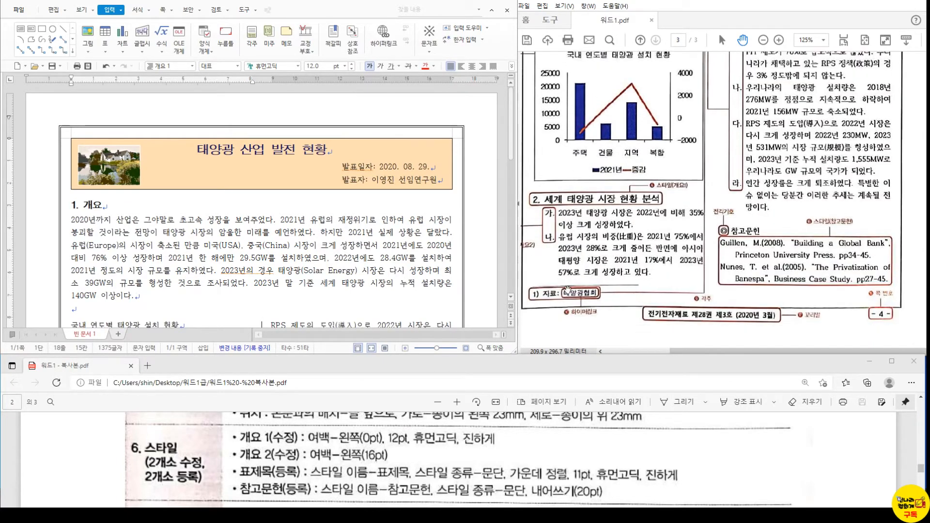
- Apply 개요 2 to the paragraphs under section 2, lettering them 가. and 나
{"action": "scroll", "coordinate": [75, 173], "scroll_direction": "down", "scroll_amount": 10}
{"action": "left_click", "coordinate": [75, 173]}
{"action": "left_click_drag", "start_coordinate": [71, 164], "coordinate": [168, 239]}
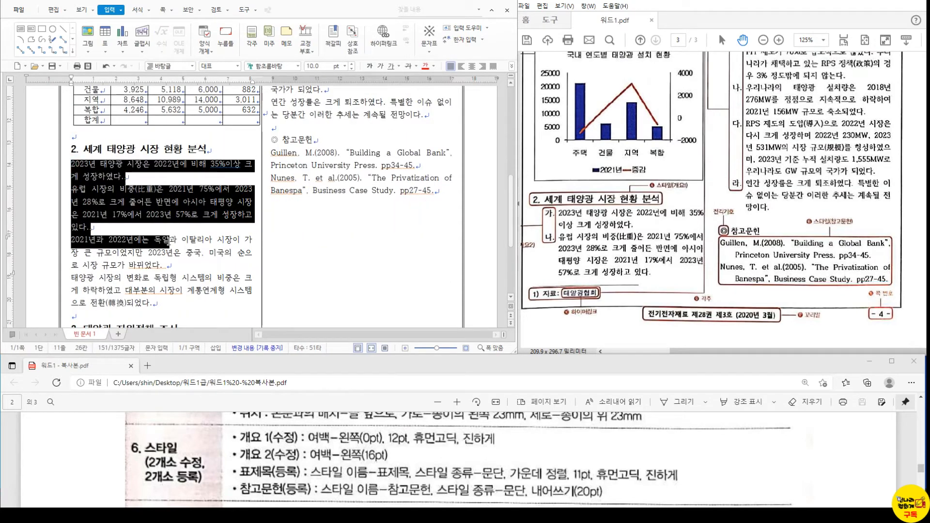
{"action": "left_click_drag", "start_coordinate": [169, 239], "coordinate": [198, 302]}
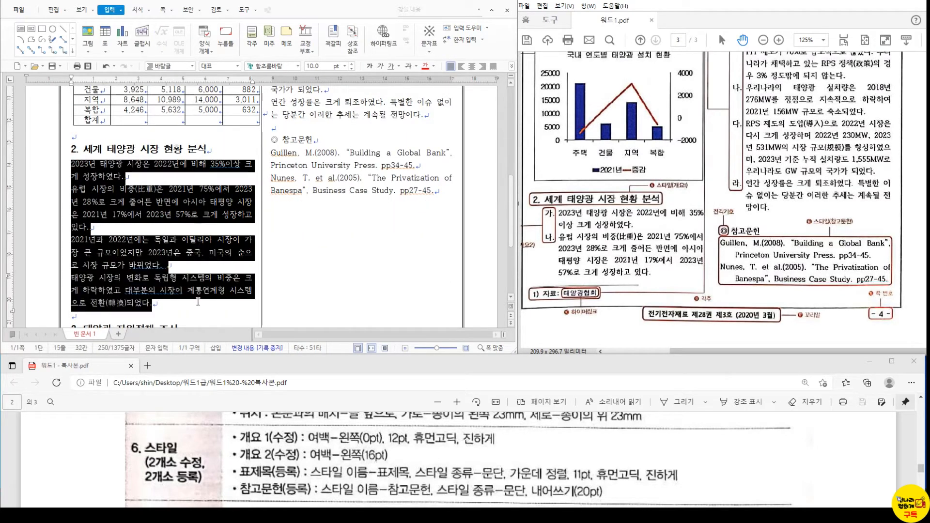
{"action": "left_click", "coordinate": [192, 66]}
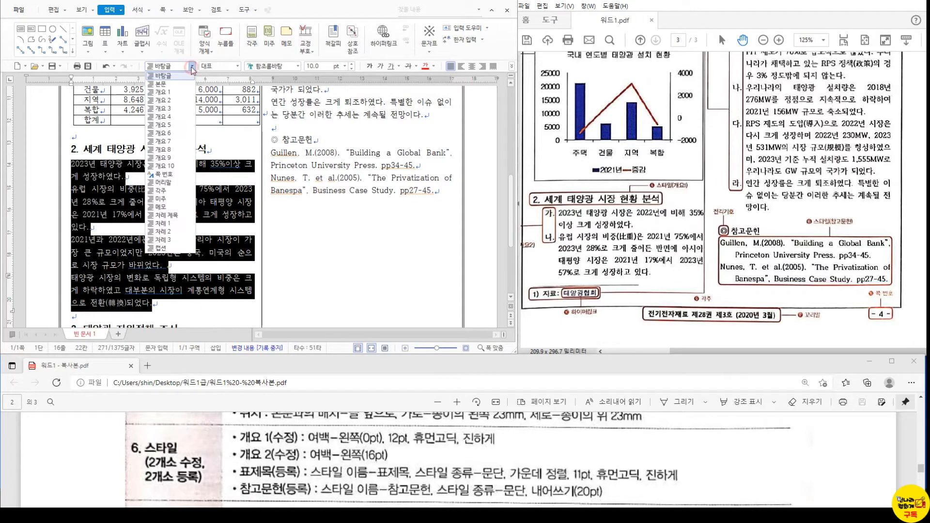
{"action": "left_click", "coordinate": [176, 99]}
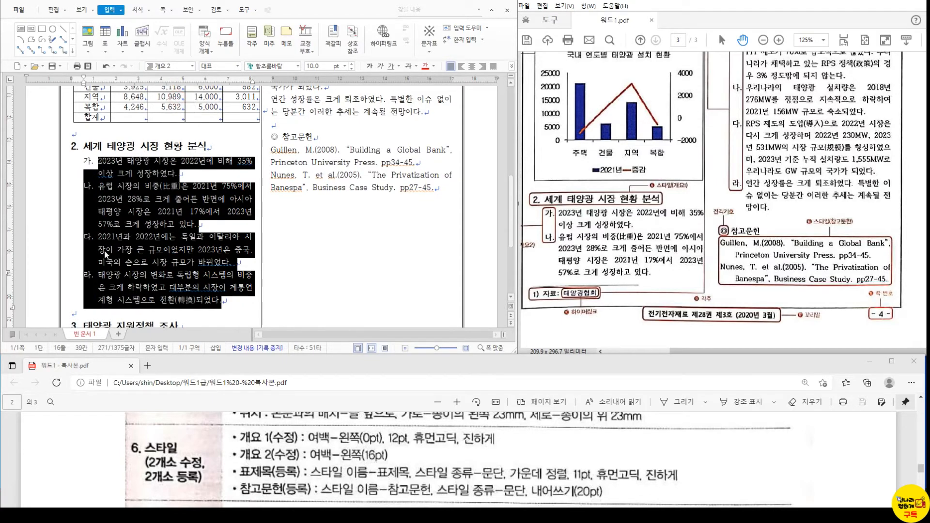
- Apply 개요 2 to the right-column paragraphs so they continue as 다. and 라
{"action": "scroll", "coordinate": [105, 275], "scroll_direction": "down", "scroll_amount": 3}
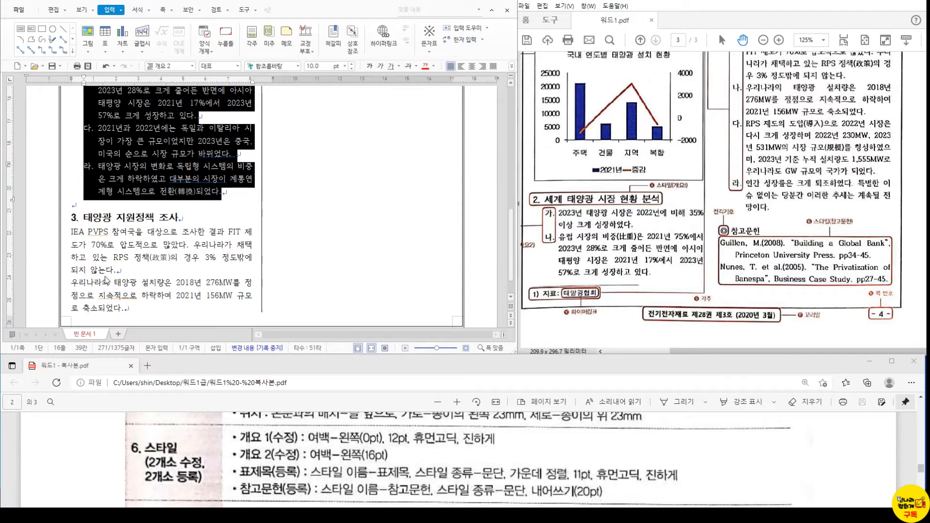
{"action": "left_click", "coordinate": [70, 232]}
{"action": "left_click_drag", "start_coordinate": [69, 232], "coordinate": [423, 204]}
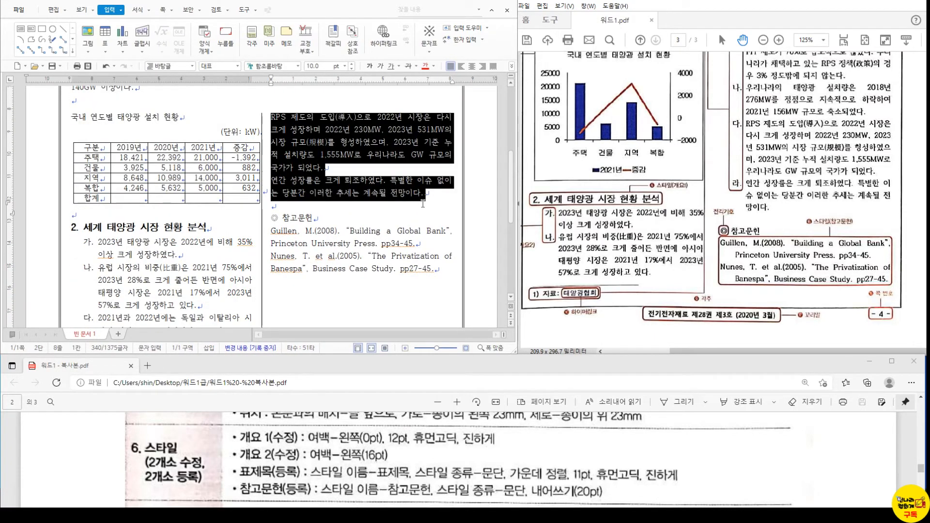
{"action": "left_click", "coordinate": [192, 65]}
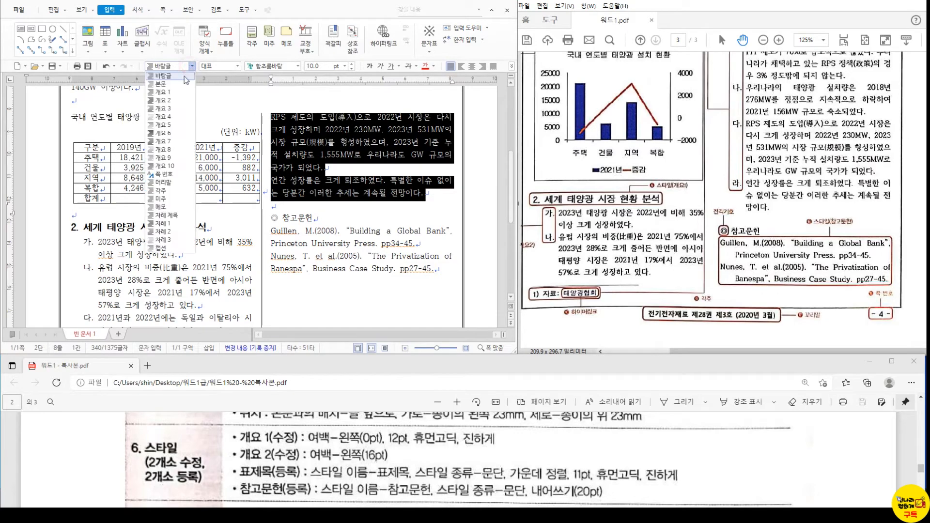
{"action": "left_click", "coordinate": [164, 100]}
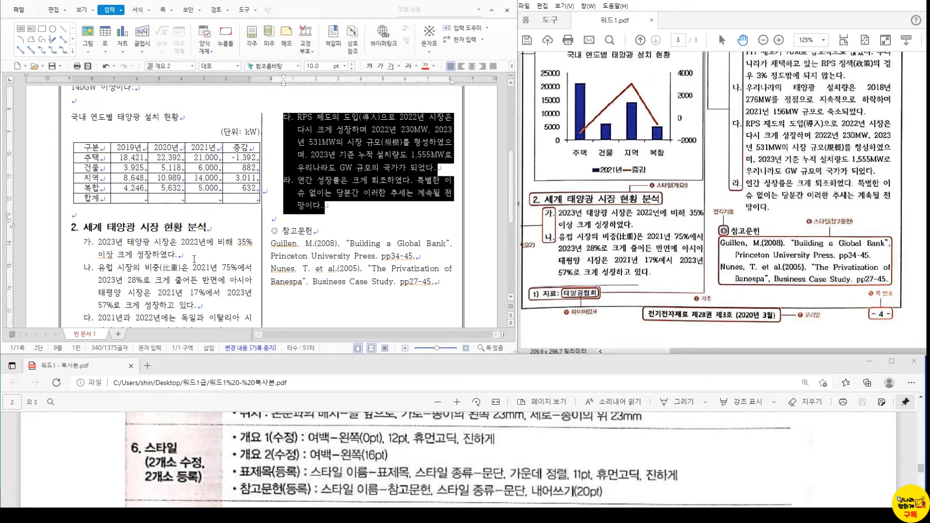
- Select the table title line 국내 연도별 태양광 설치 현황
{"action": "scroll", "coordinate": [642, 193], "scroll_direction": "up", "scroll_amount": 5}
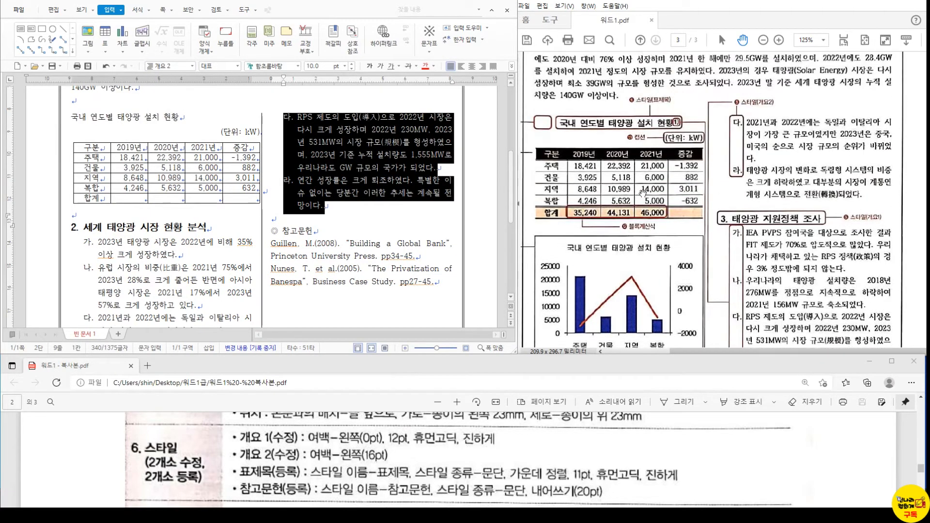
{"action": "scroll", "coordinate": [642, 193], "scroll_direction": "up", "scroll_amount": 2}
{"action": "scroll", "coordinate": [643, 193], "scroll_direction": "up", "scroll_amount": 1}
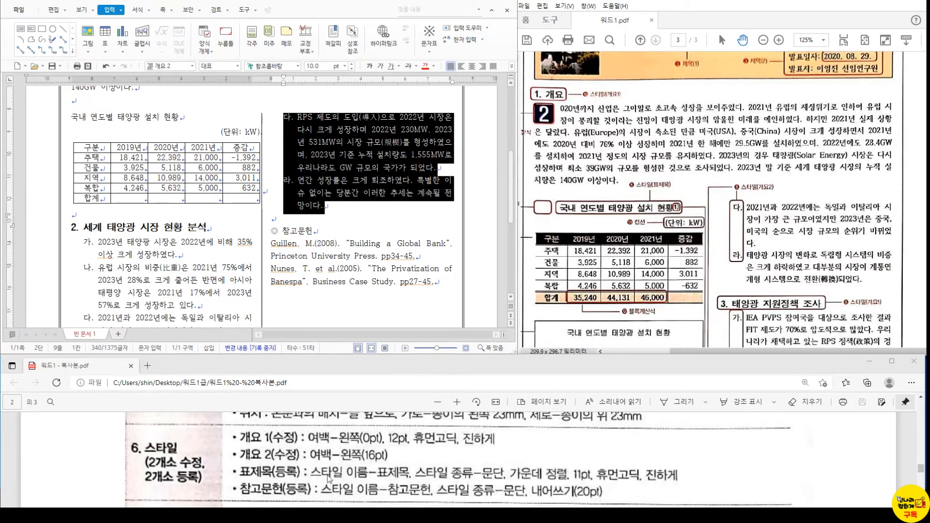
{"action": "left_click", "coordinate": [82, 119]}
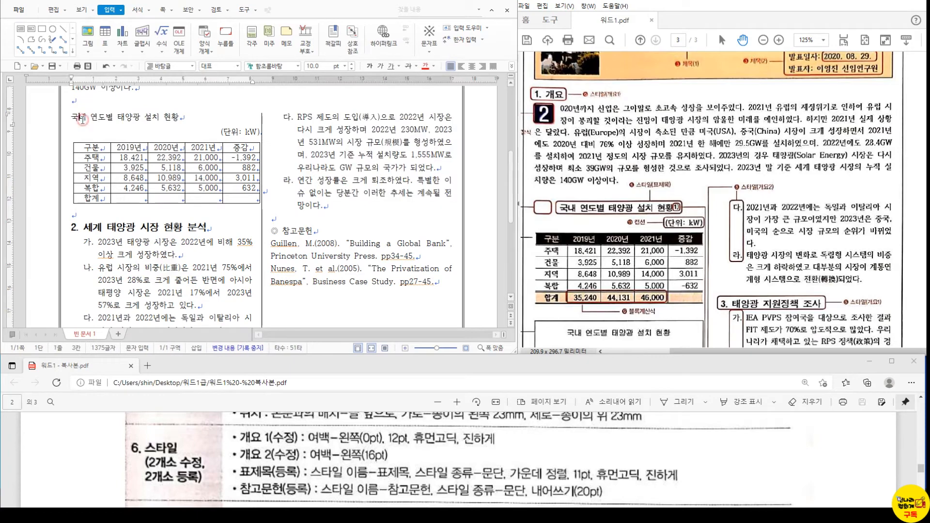
{"action": "triple_click", "coordinate": [80, 118]}
- Start a new 표제목 style with centered paragraph alignment
{"action": "key", "text": "F6"}
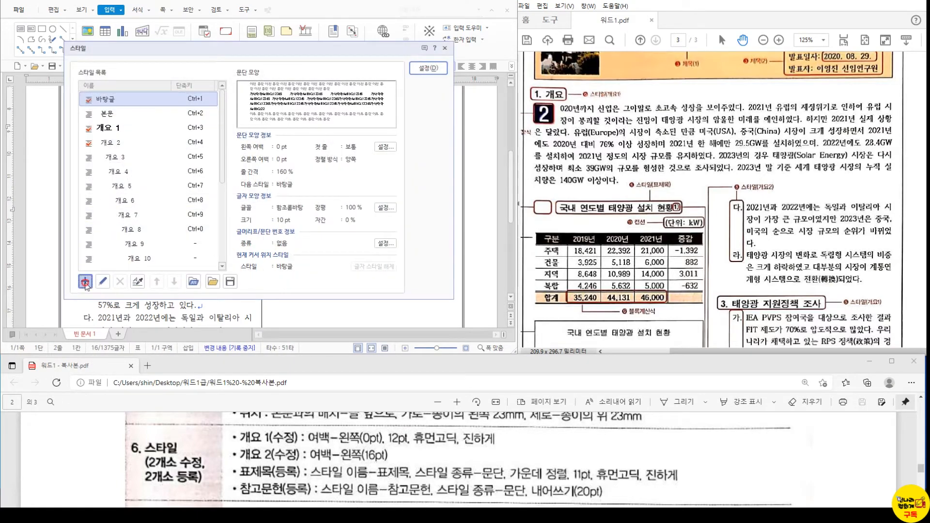
{"action": "left_click", "coordinate": [85, 281]}
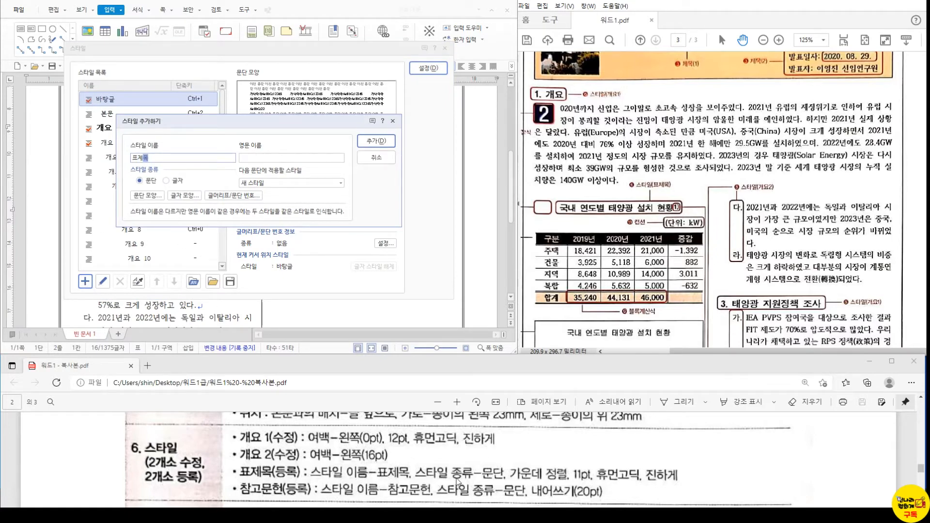
{"action": "left_click", "coordinate": [161, 196]}
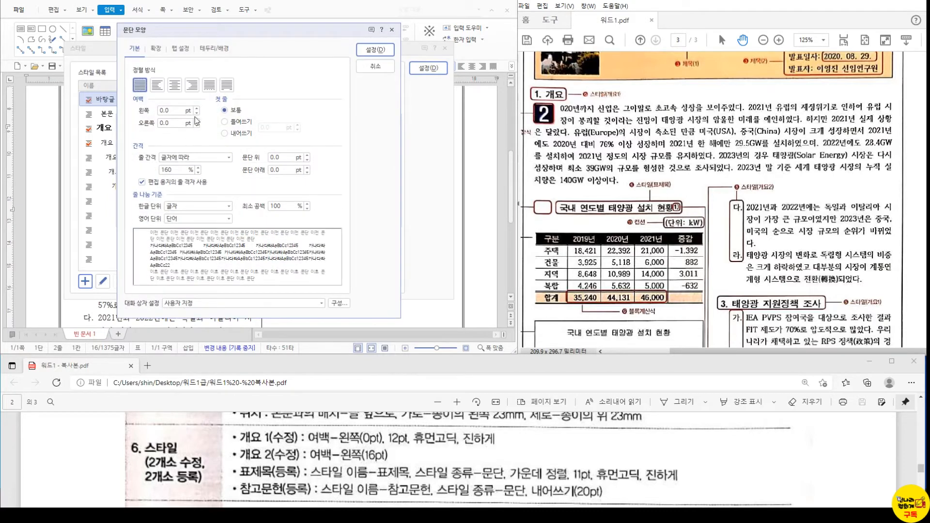
{"action": "left_click", "coordinate": [172, 87]}
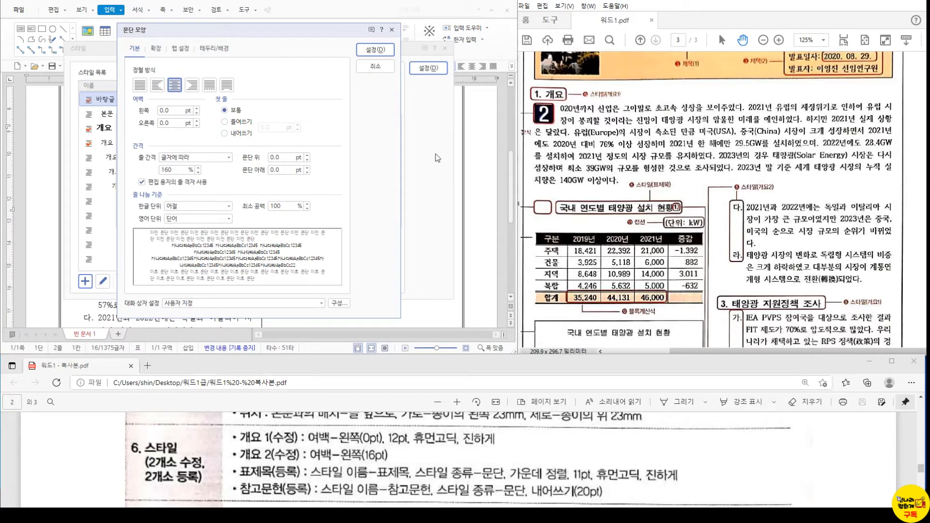
{"action": "left_click", "coordinate": [375, 50]}
- Give 표제목 bold 11 pt 휴먼고딕 characters and add it to the style list
{"action": "left_click", "coordinate": [183, 196]}
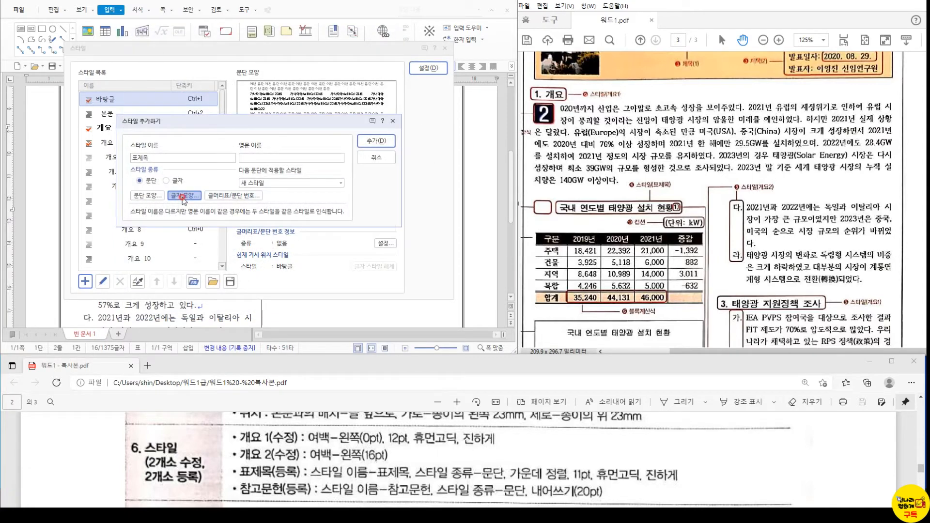
{"action": "type", "text": "휴먼"}
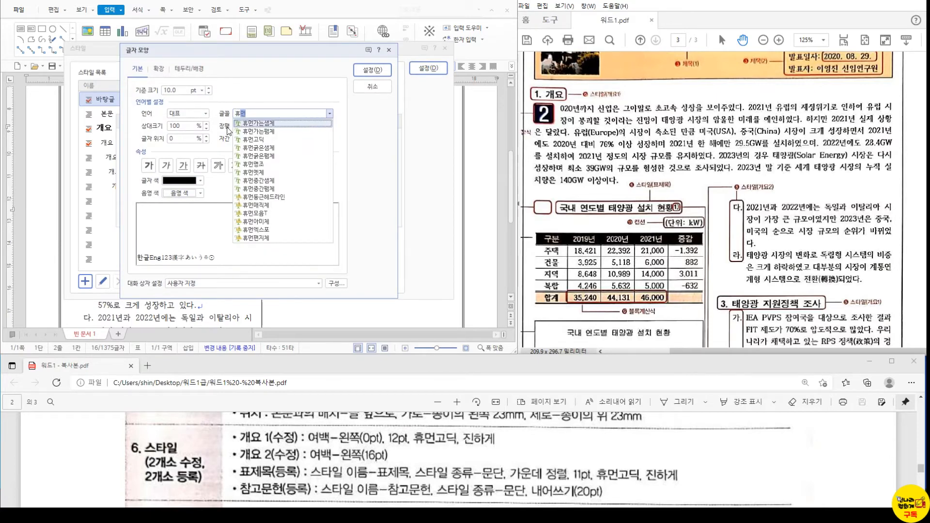
{"action": "left_click", "coordinate": [253, 139]}
{"action": "left_click", "coordinate": [208, 88]}
{"action": "left_click", "coordinate": [149, 166]}
{"action": "left_click", "coordinate": [372, 70]}
{"action": "left_click", "coordinate": [383, 141]}
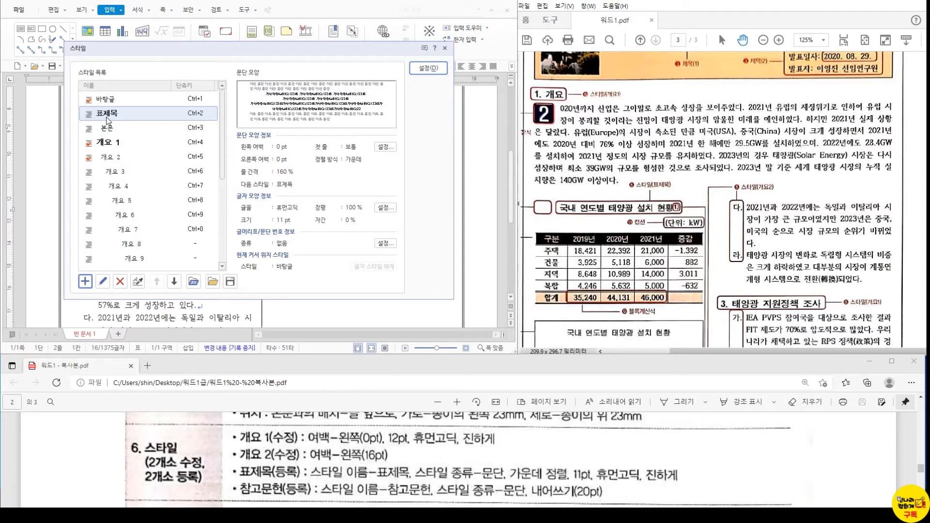
{"action": "left_click", "coordinate": [85, 281]}
- Create the 참고문헌 style with a 20 pt hanging first line and close the style manager
{"action": "type", "text": "참고문헌"}
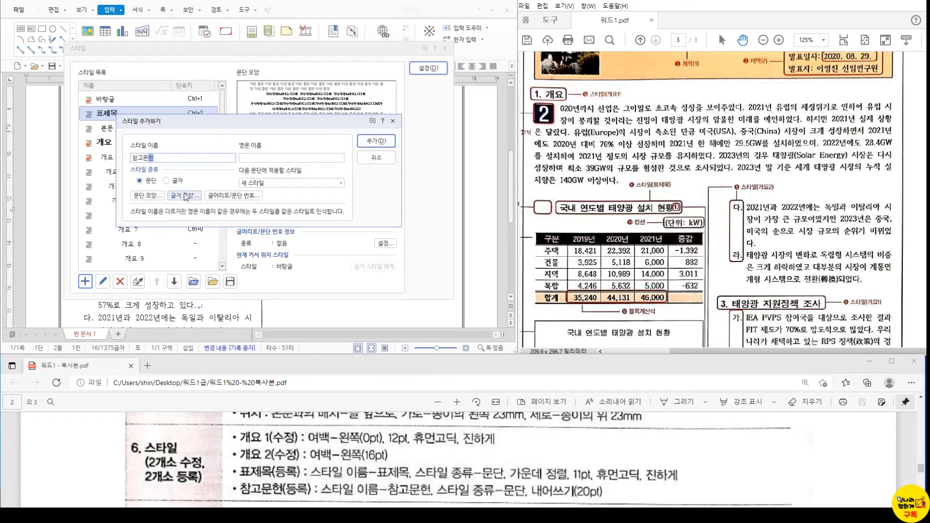
{"action": "left_click", "coordinate": [147, 195]}
{"action": "left_click", "coordinate": [224, 132]}
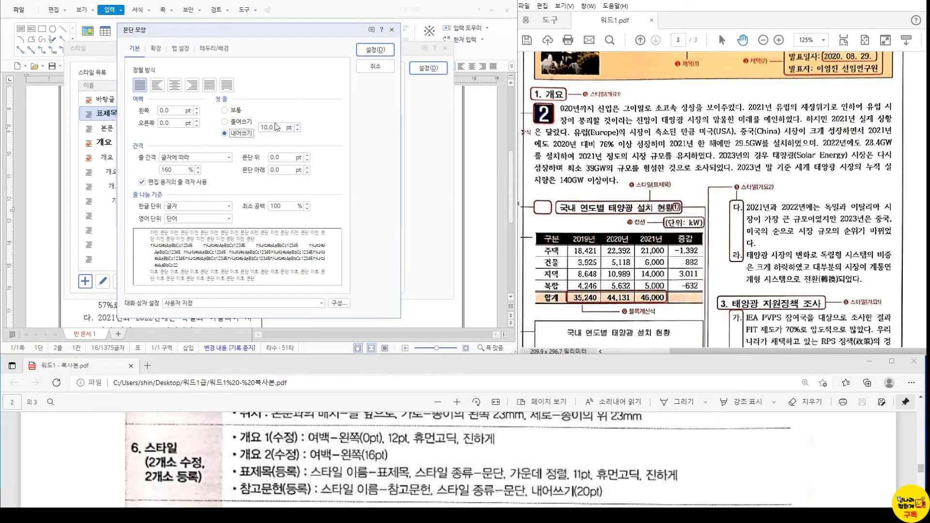
{"action": "left_click", "coordinate": [226, 132]}
{"action": "type", "text": "20"}
{"action": "left_click", "coordinate": [375, 49]}
{"action": "left_click", "coordinate": [377, 141]}
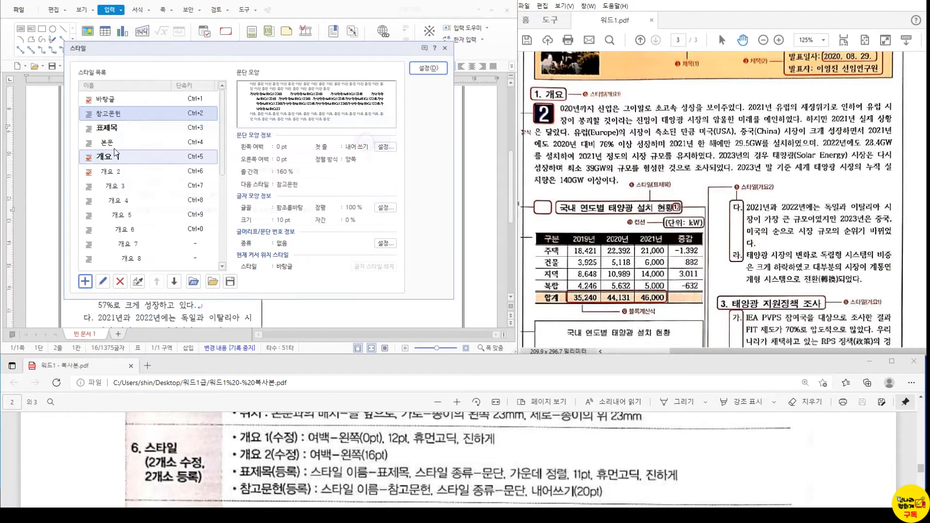
{"action": "left_click", "coordinate": [441, 71]}
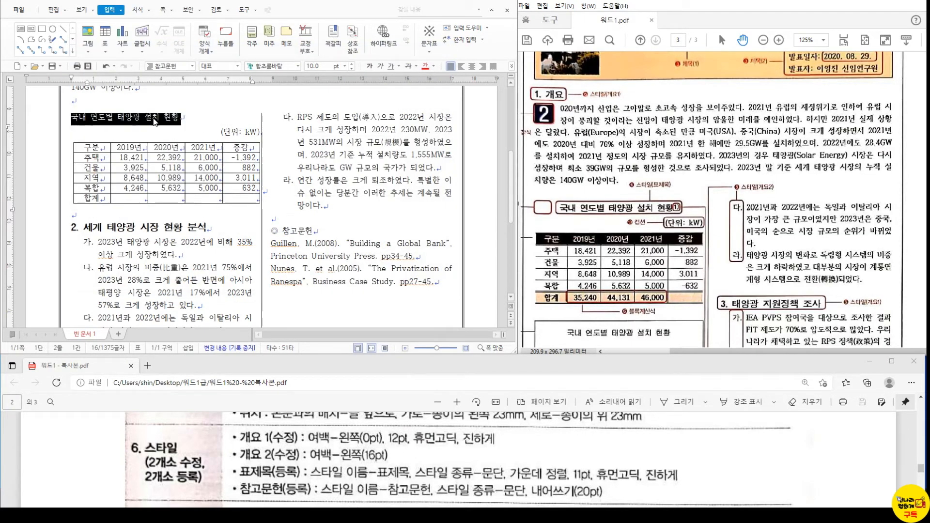
- Apply the 표제목 style to the table heading
{"action": "left_click", "coordinate": [192, 66]}
{"action": "left_click", "coordinate": [172, 92]}
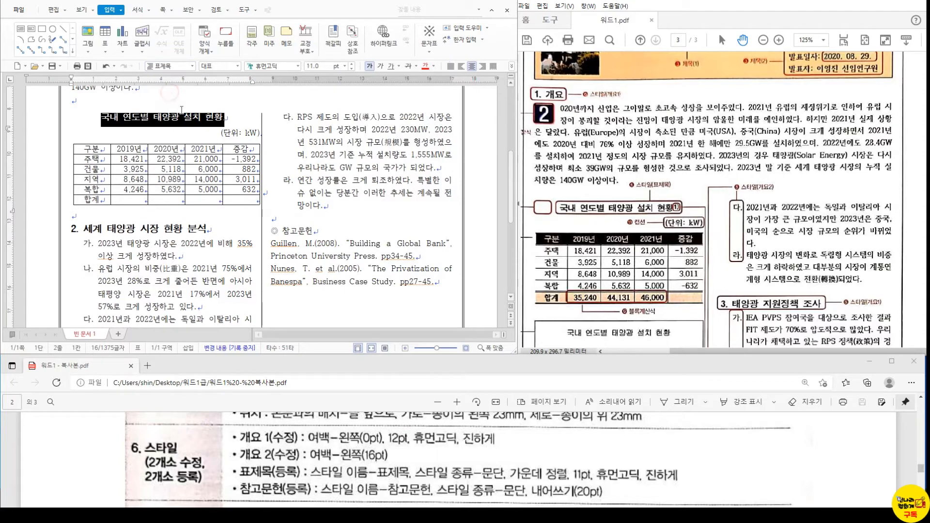
{"action": "scroll", "coordinate": [593, 213], "scroll_direction": "down", "scroll_amount": 5}
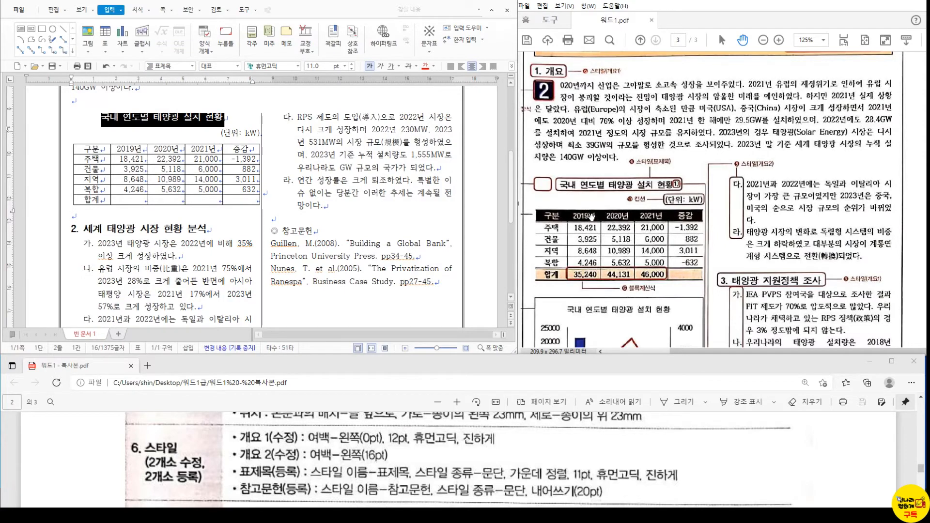
{"action": "scroll", "coordinate": [595, 217], "scroll_direction": "down", "scroll_amount": 2}
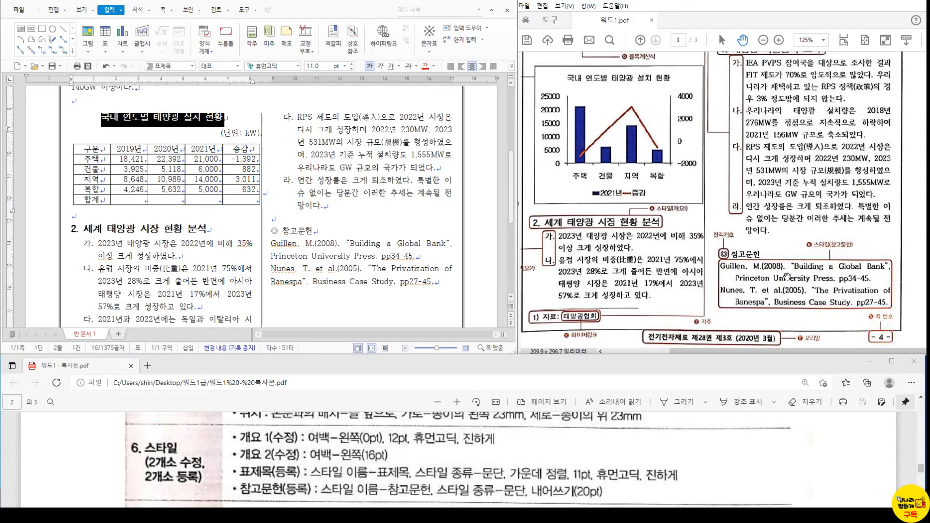
- Give the two reference entries the 참고문헌 style and check their hanging indent
{"action": "left_click", "coordinate": [292, 231]}
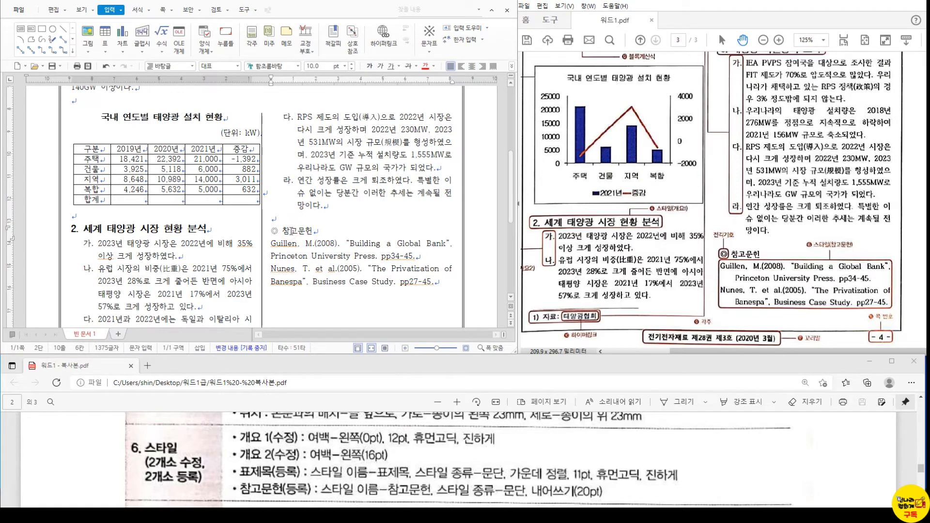
{"action": "mouse_move", "coordinate": [270, 243]}
{"action": "left_mouse_down"}
{"action": "mouse_move", "coordinate": [411, 261]}
{"action": "mouse_move", "coordinate": [443, 292]}
{"action": "mouse_move", "coordinate": [271, 246]}
{"action": "left_mouse_up"}
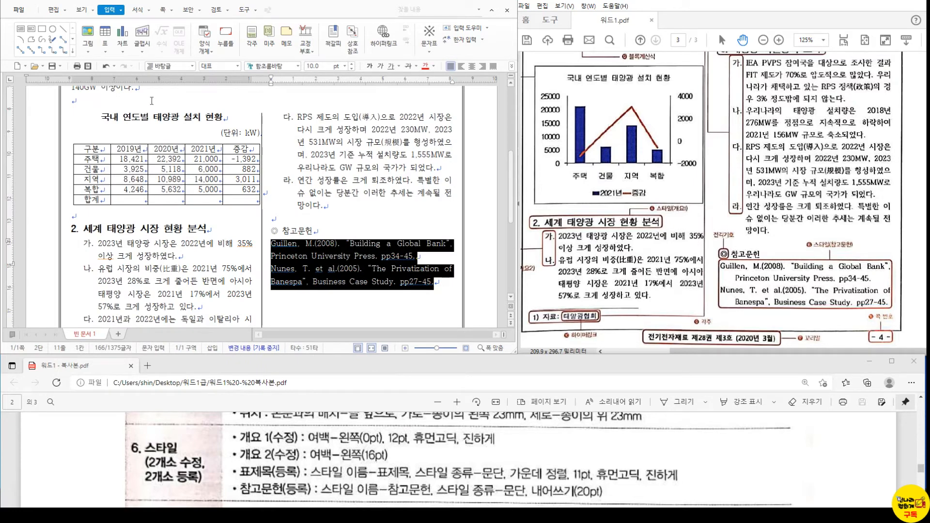
{"action": "left_click", "coordinate": [192, 65]}
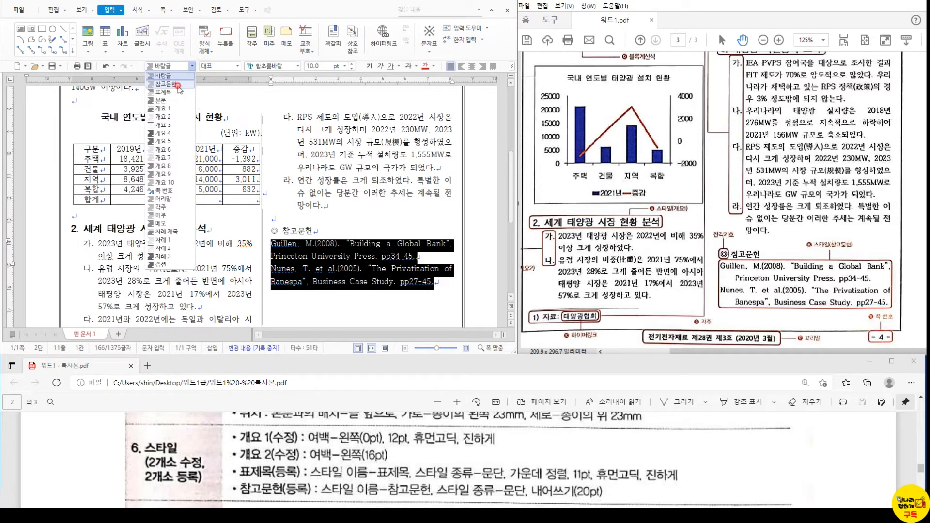
{"action": "left_click", "coordinate": [178, 86]}
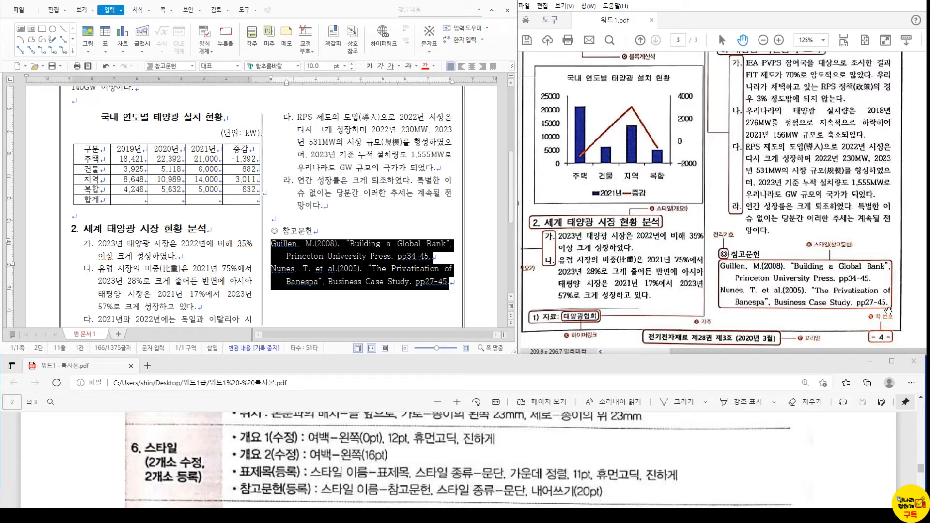
{"action": "left_click", "coordinate": [370, 269]}
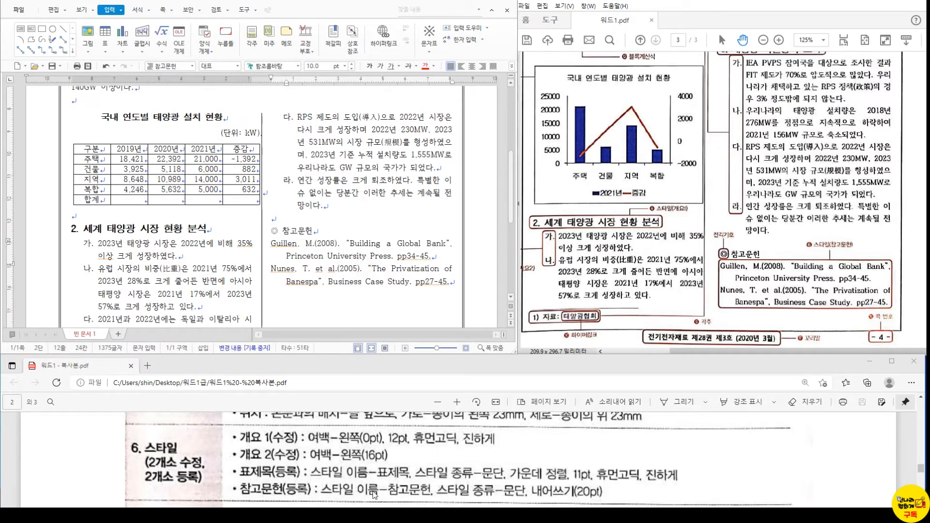
{"action": "scroll", "coordinate": [374, 494], "scroll_direction": "down", "scroll_amount": 3}
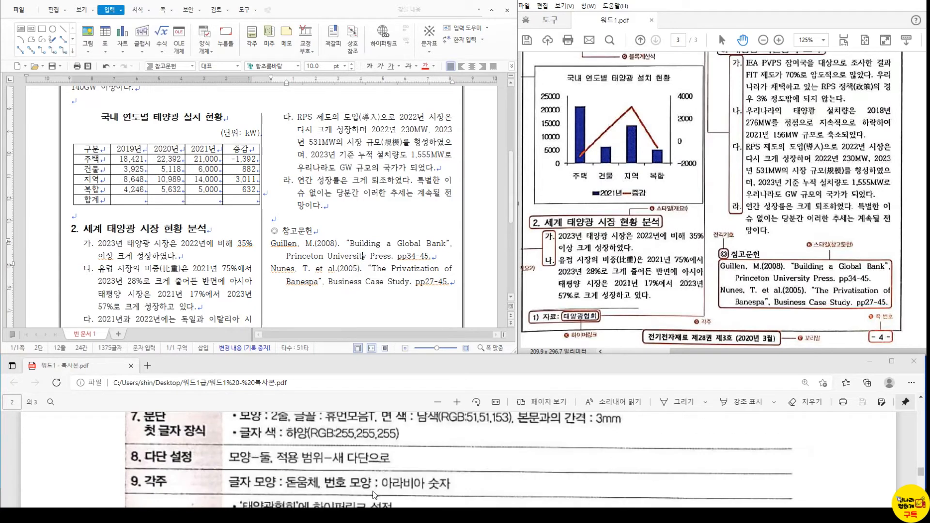
- Start a two-line drop cap on section 1's first letter
{"action": "scroll", "coordinate": [131, 211], "scroll_direction": "up", "scroll_amount": 5}
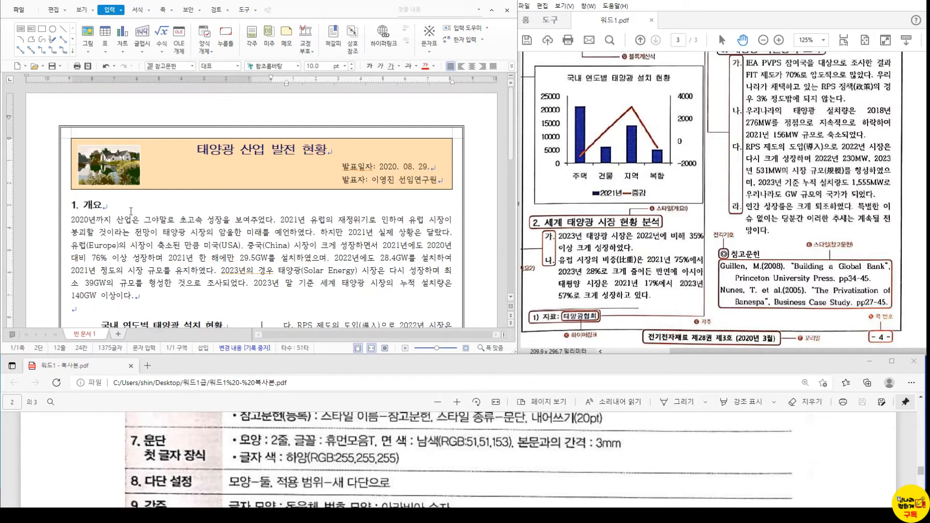
{"action": "left_click", "coordinate": [73, 219]}
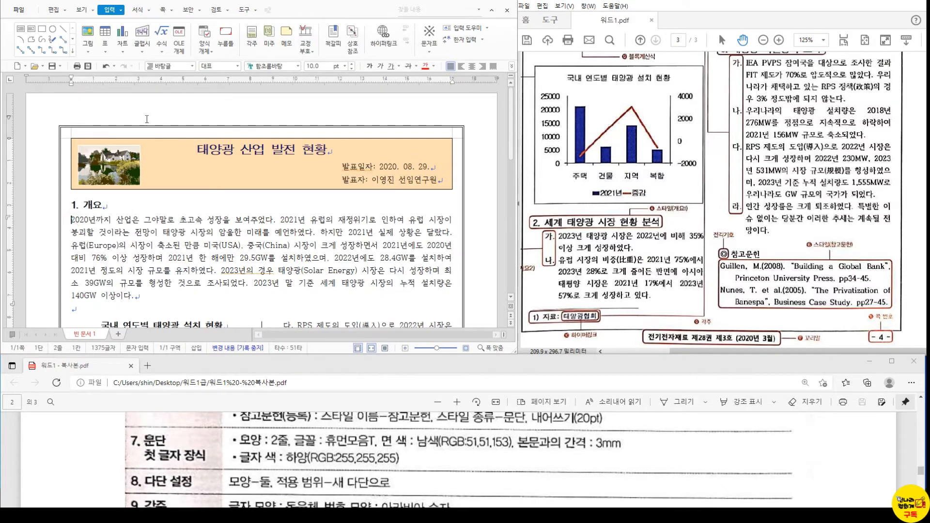
{"action": "left_click", "coordinate": [138, 9]}
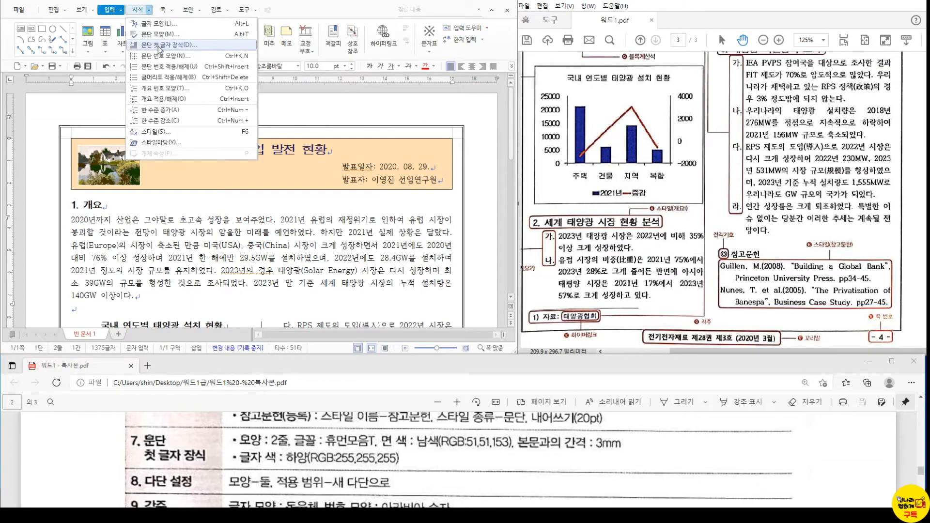
{"action": "scroll", "coordinate": [731, 137], "scroll_direction": "up", "scroll_amount": 5}
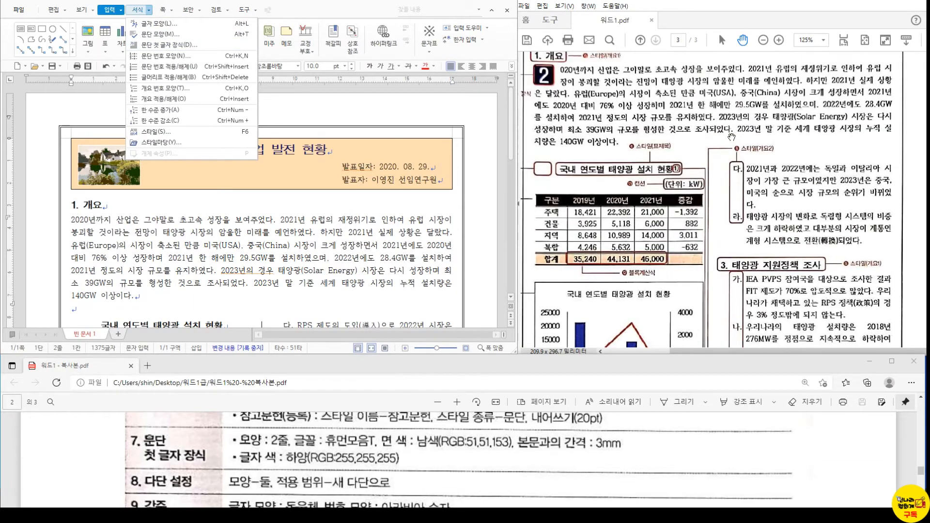
{"action": "scroll", "coordinate": [731, 137], "scroll_direction": "up", "scroll_amount": 1}
{"action": "left_click", "coordinate": [170, 45]}
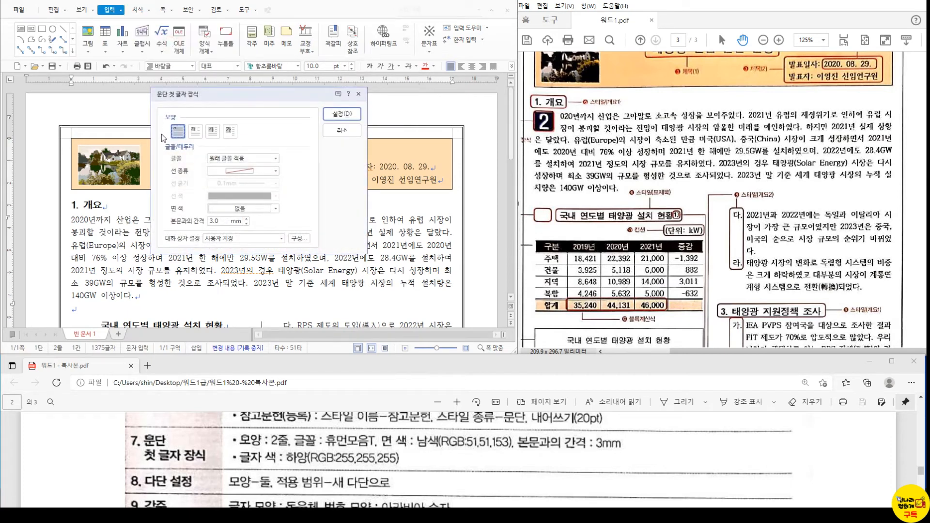
{"action": "left_click", "coordinate": [198, 131]}
- Set the drop cap font to 휴먼고딕
{"action": "left_click", "coordinate": [230, 159]}
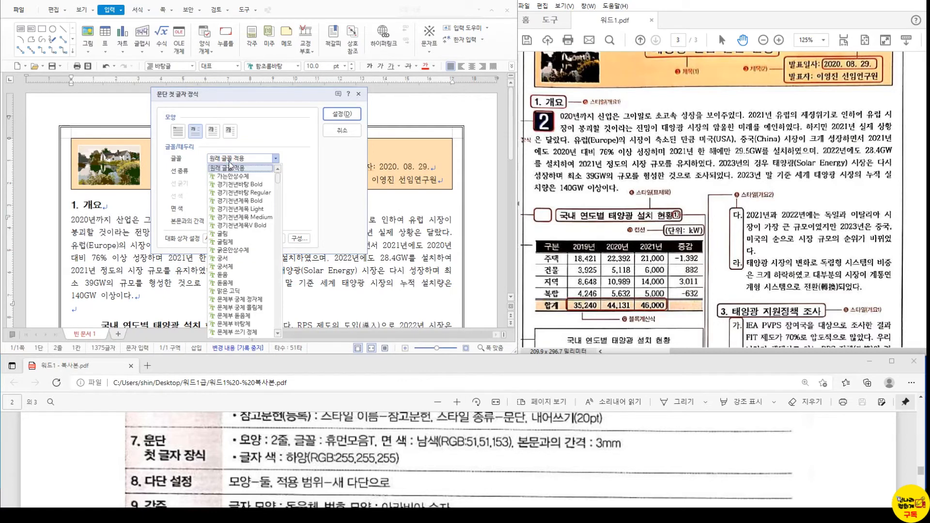
{"action": "left_click", "coordinate": [231, 165]}
{"action": "left_click", "coordinate": [238, 160]}
{"action": "scroll", "coordinate": [244, 242], "scroll_direction": "down", "scroll_amount": 15}
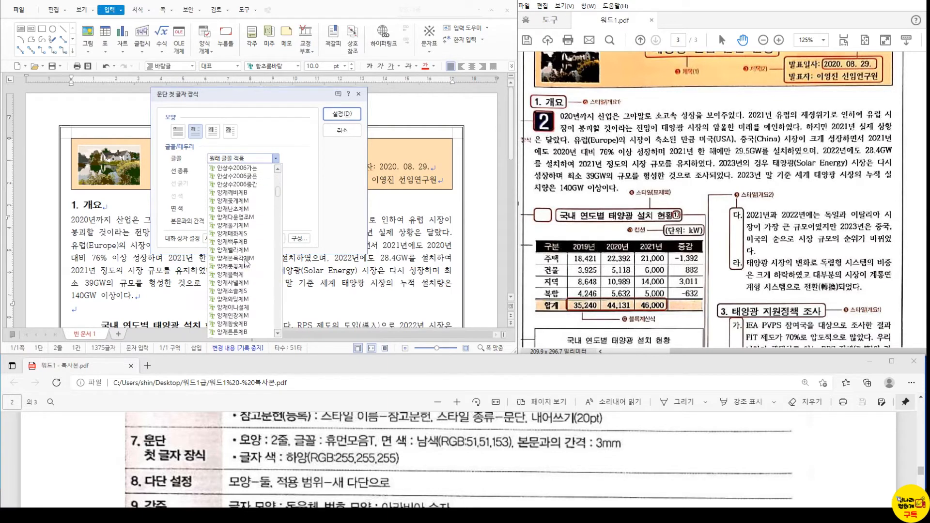
{"action": "scroll", "coordinate": [246, 264], "scroll_direction": "down", "scroll_amount": 12}
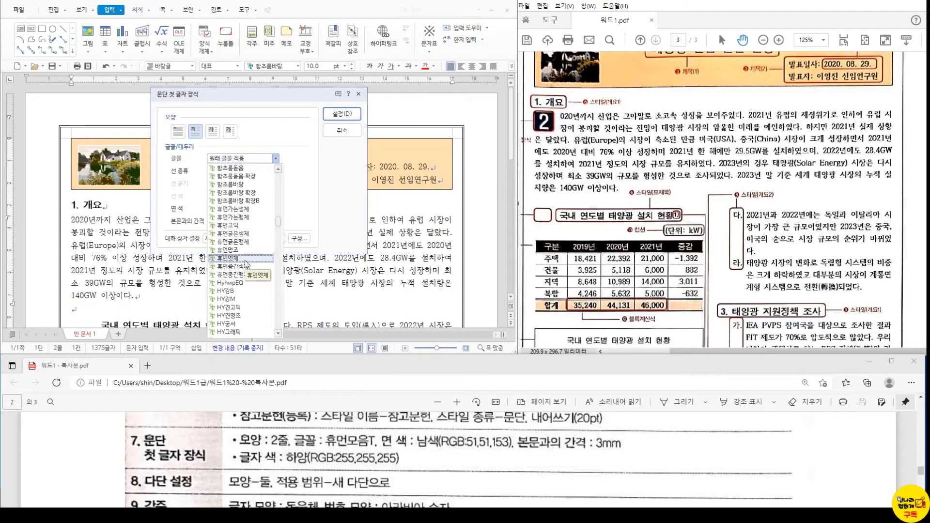
{"action": "scroll", "coordinate": [240, 242], "scroll_direction": "down", "scroll_amount": 3}
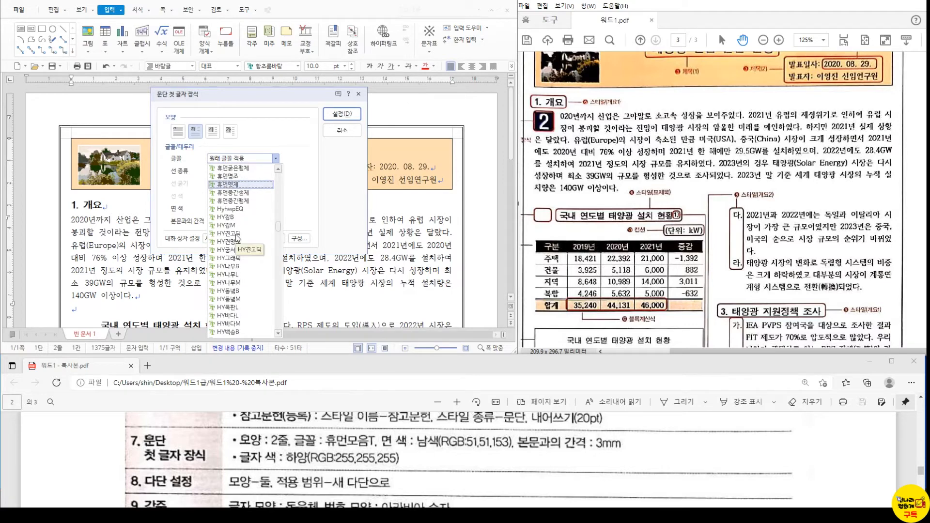
{"action": "left_click", "coordinate": [242, 156]}
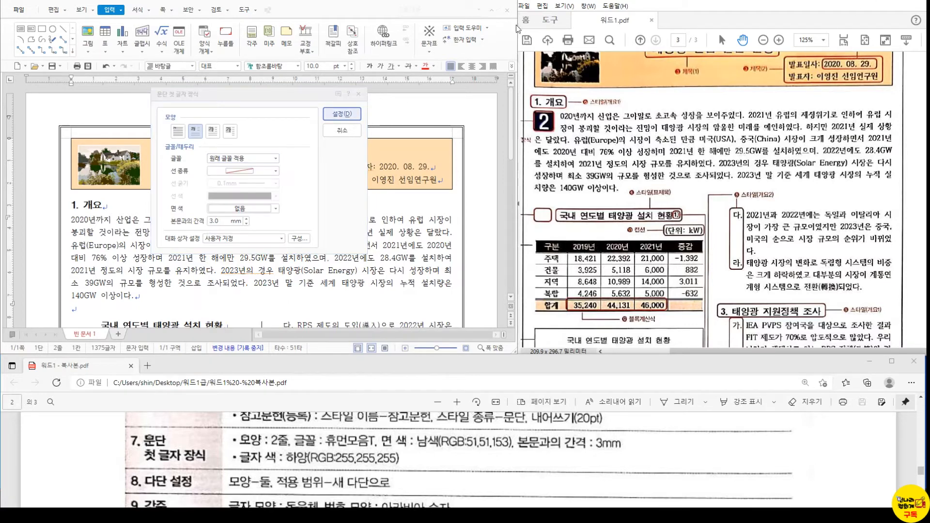
{"action": "left_click", "coordinate": [242, 156]}
{"action": "scroll", "coordinate": [262, 242], "scroll_direction": "down", "scroll_amount": 20}
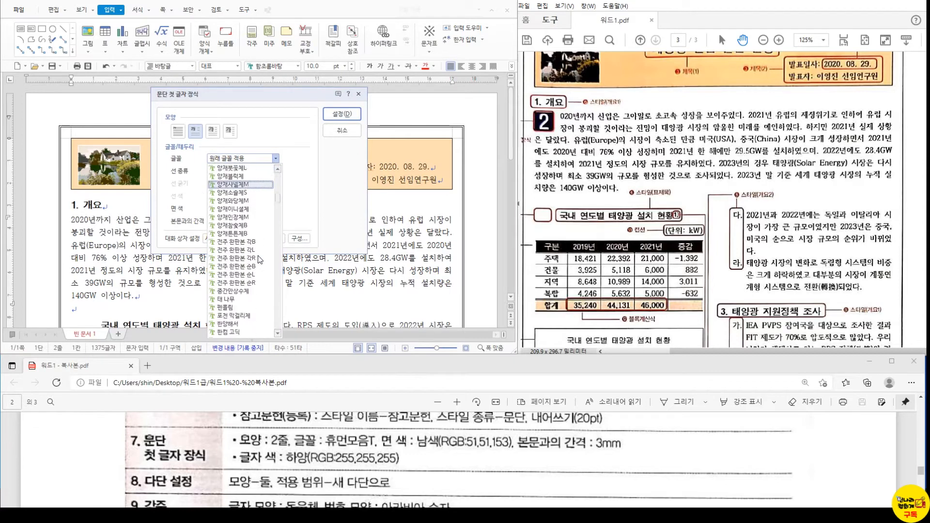
{"action": "scroll", "coordinate": [261, 260], "scroll_direction": "down", "scroll_amount": 3}
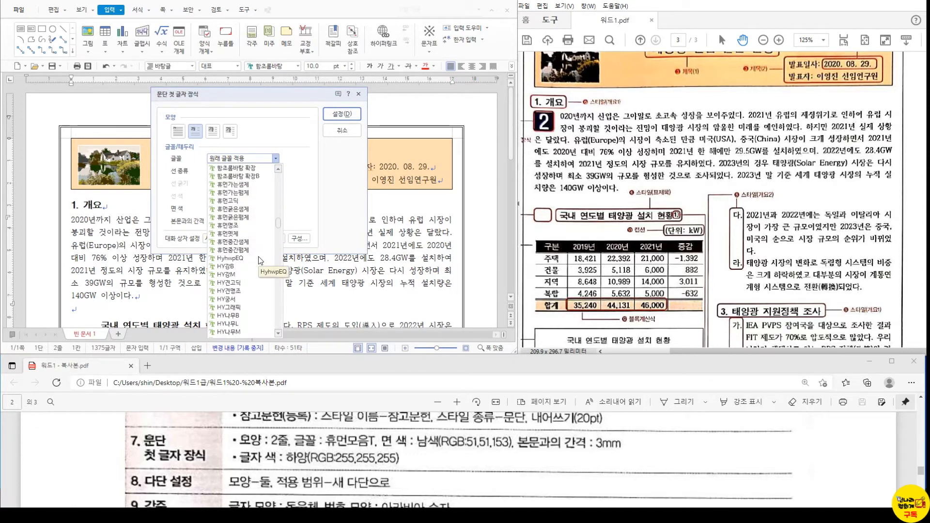
{"action": "scroll", "coordinate": [261, 260], "scroll_direction": "up", "scroll_amount": 4}
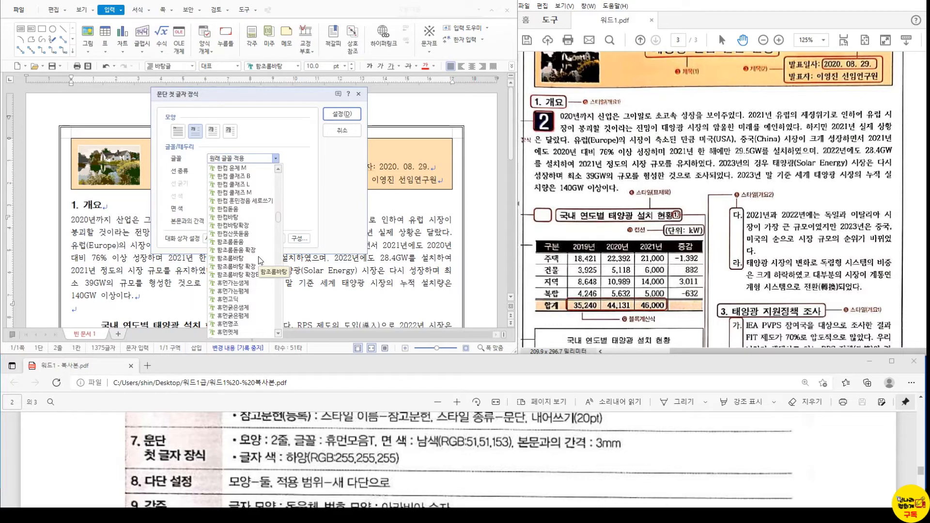
{"action": "scroll", "coordinate": [260, 260], "scroll_direction": "down", "scroll_amount": 1}
{"action": "scroll", "coordinate": [261, 260], "scroll_direction": "down", "scroll_amount": 2}
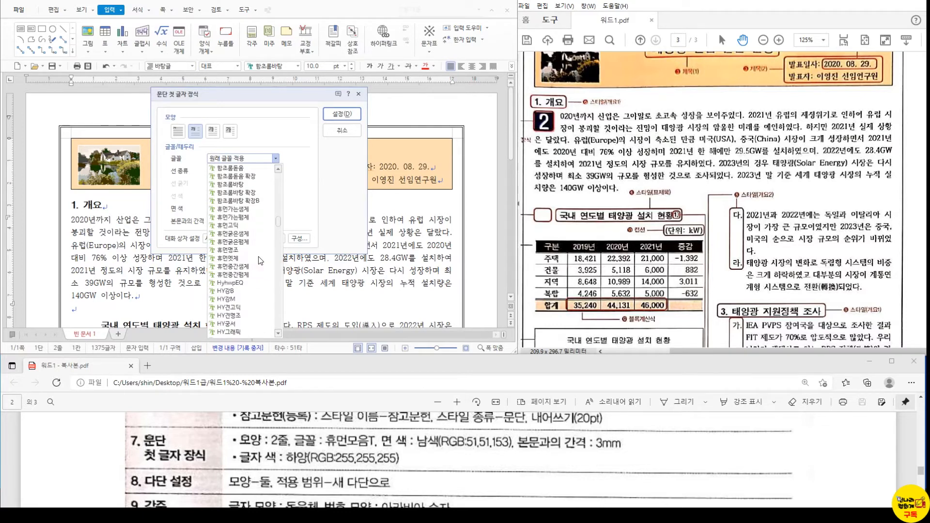
{"action": "left_click", "coordinate": [738, 46]}
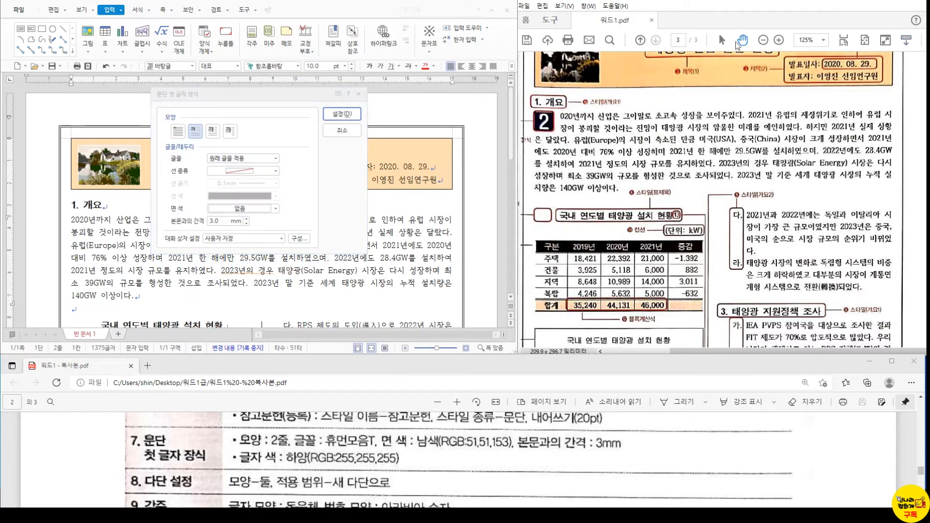
{"action": "left_click", "coordinate": [217, 164]}
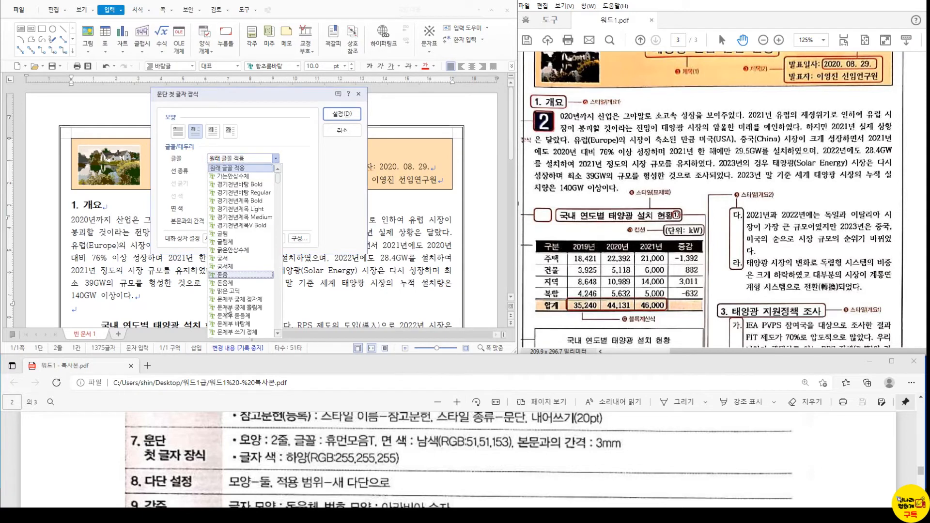
{"action": "scroll", "coordinate": [226, 311], "scroll_direction": "down", "scroll_amount": 7}
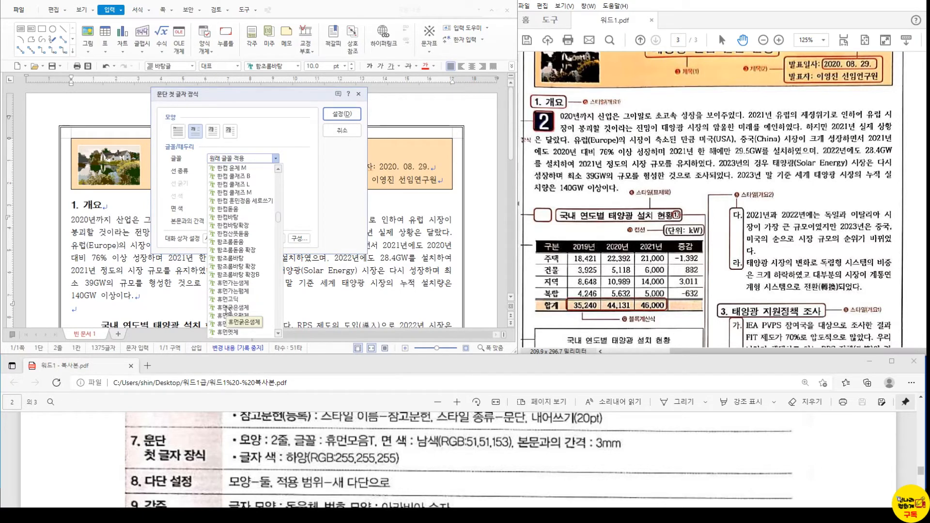
{"action": "left_click", "coordinate": [228, 301]}
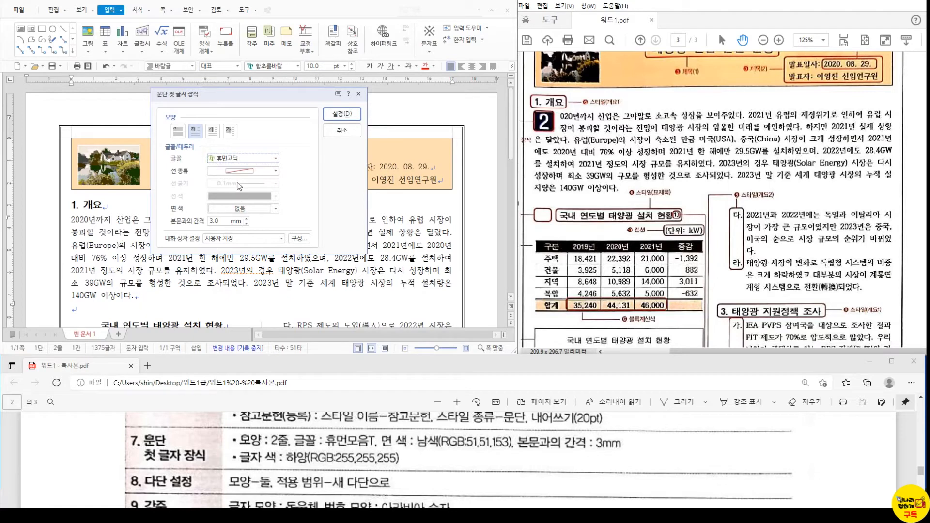
- Fill the drop cap with dark navy blue and confirm the drop cap settings
{"action": "left_click", "coordinate": [243, 209]}
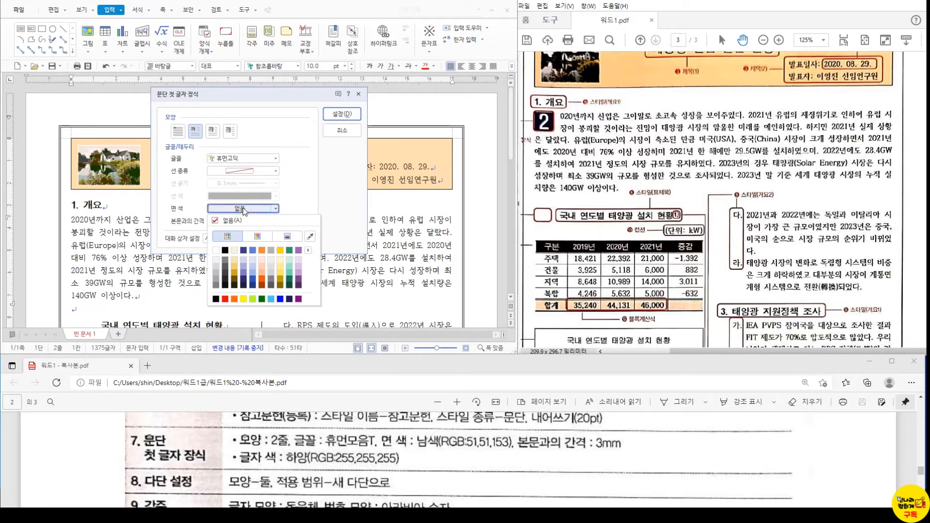
{"action": "left_click", "coordinate": [308, 249]}
{"action": "left_click", "coordinate": [341, 263]}
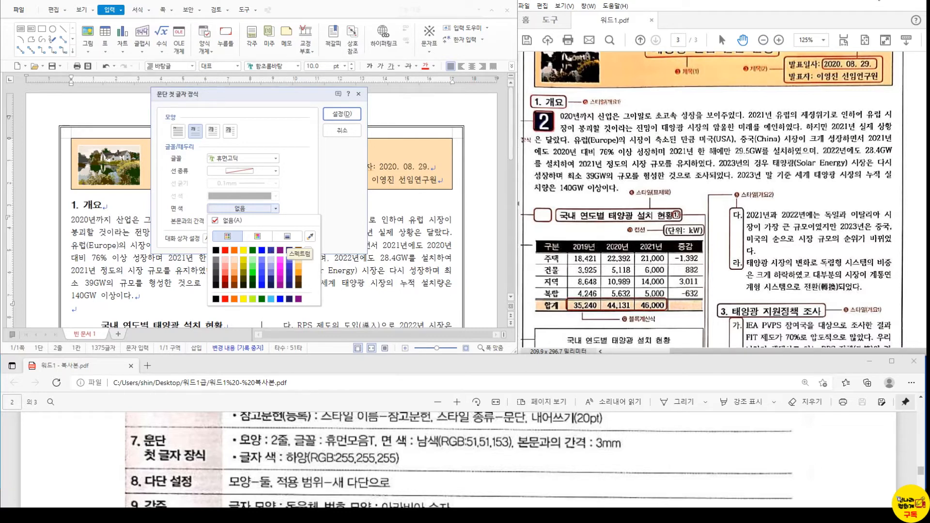
{"action": "left_click", "coordinate": [877, 2]}
{"action": "left_click", "coordinate": [235, 214]}
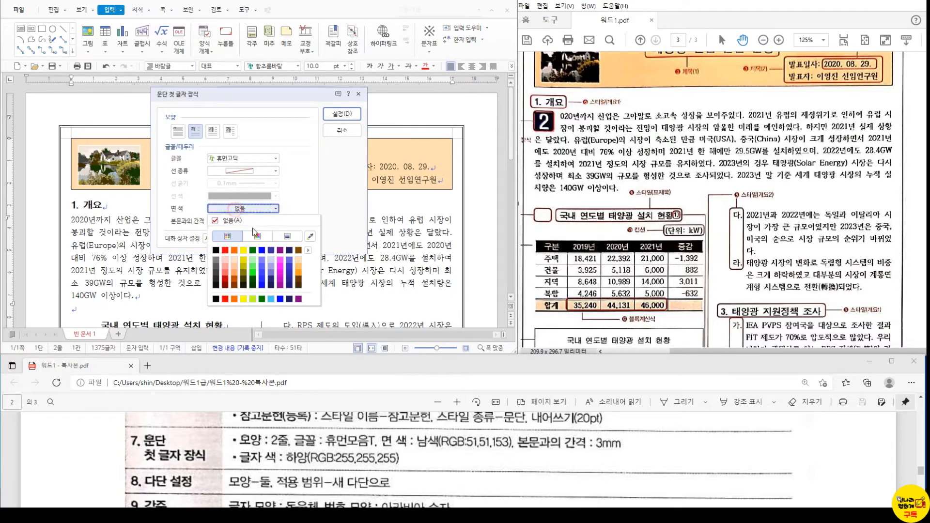
{"action": "left_click", "coordinate": [271, 249]}
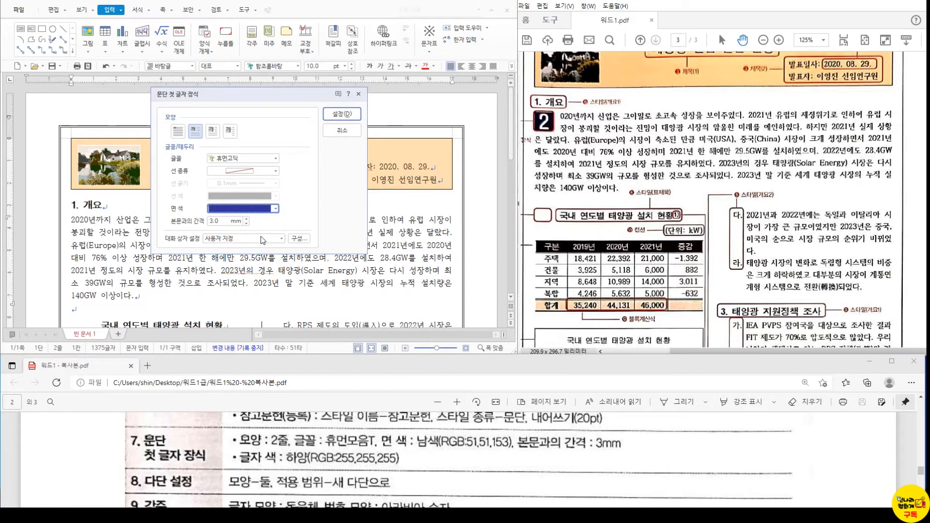
{"action": "left_click", "coordinate": [342, 114]}
- Change the drop cap '2' text colour to white in character formatting
{"action": "left_click", "coordinate": [75, 227]}
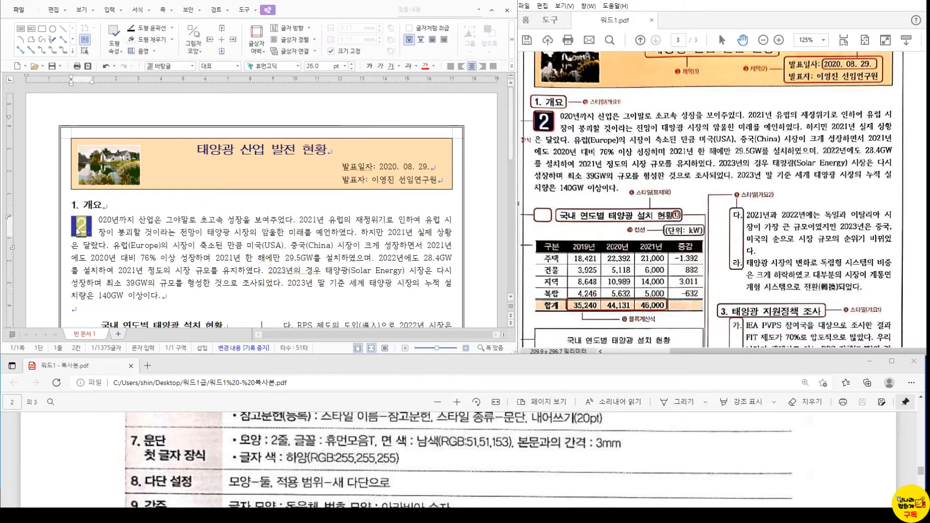
{"action": "key", "text": "alt+l"}
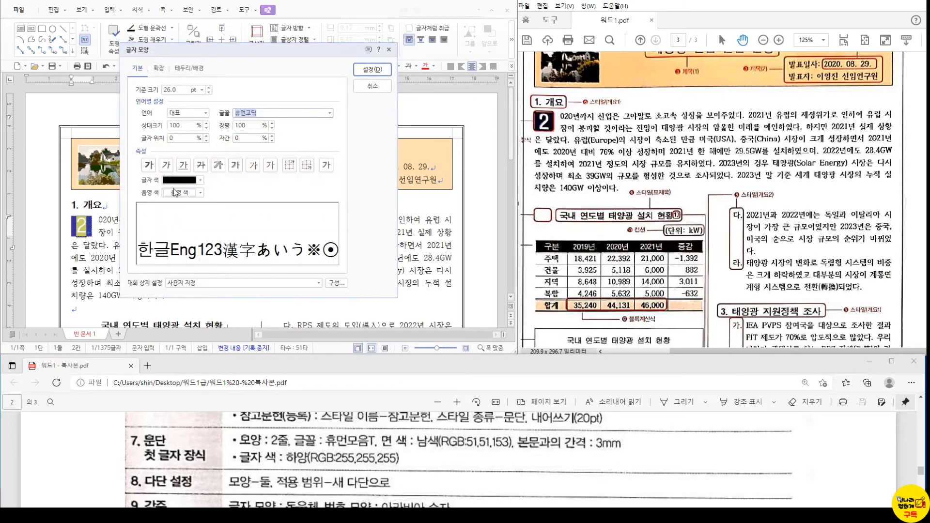
{"action": "left_click", "coordinate": [180, 181]}
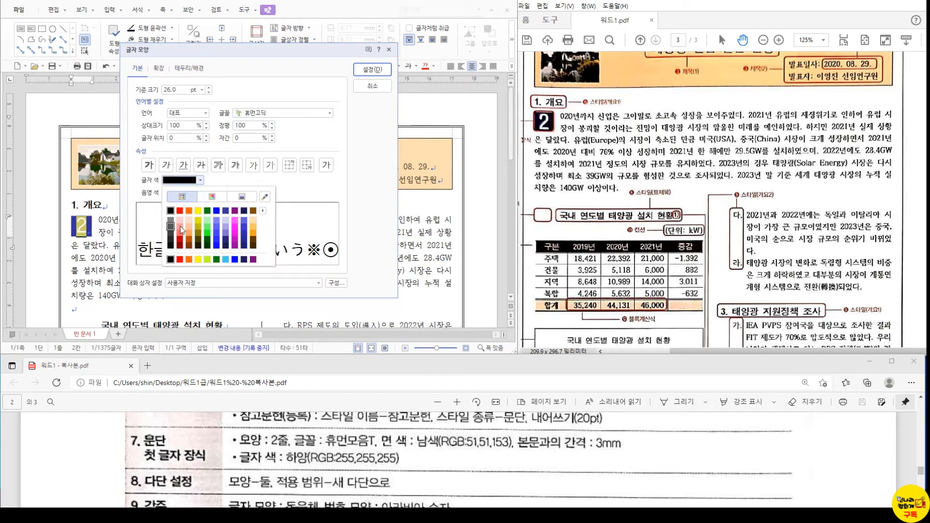
{"action": "left_click", "coordinate": [263, 211]}
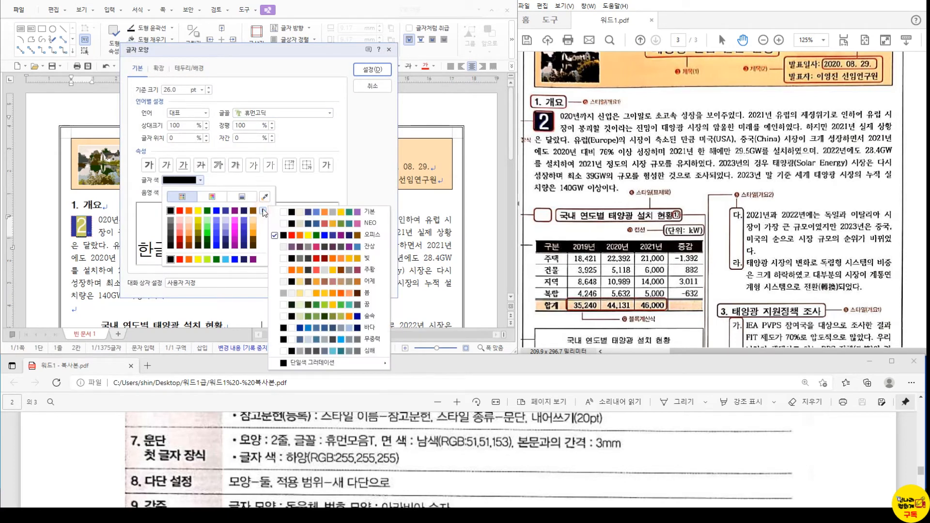
{"action": "left_click", "coordinate": [351, 215]}
{"action": "left_click", "coordinate": [169, 211]}
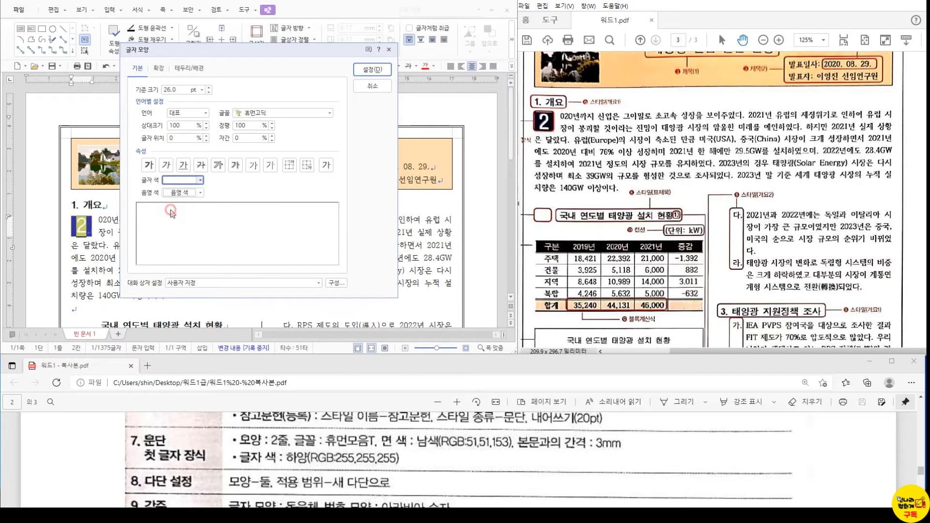
{"action": "left_click", "coordinate": [372, 69]}
{"action": "left_click", "coordinate": [165, 246]}
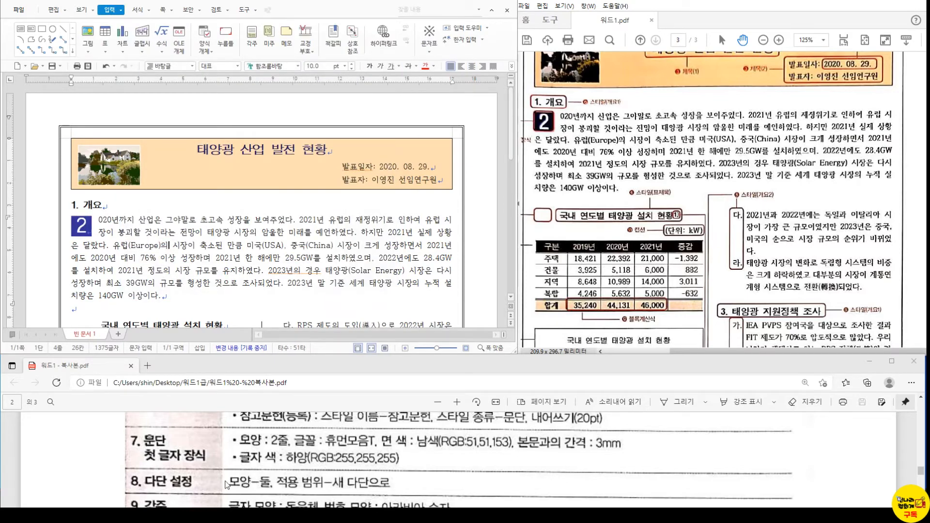
{"action": "scroll", "coordinate": [305, 477], "scroll_direction": "down", "scroll_amount": 1}
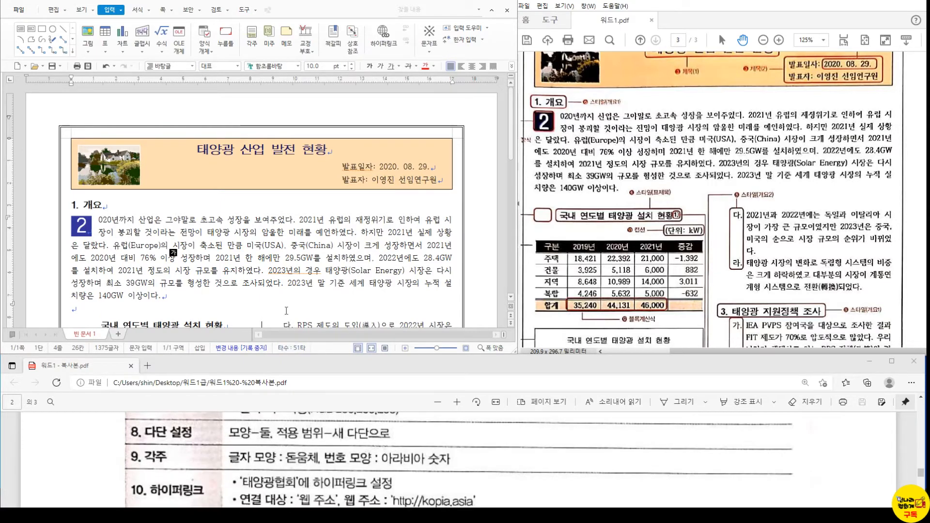
{"action": "scroll", "coordinate": [282, 294], "scroll_direction": "down", "scroll_amount": 3}
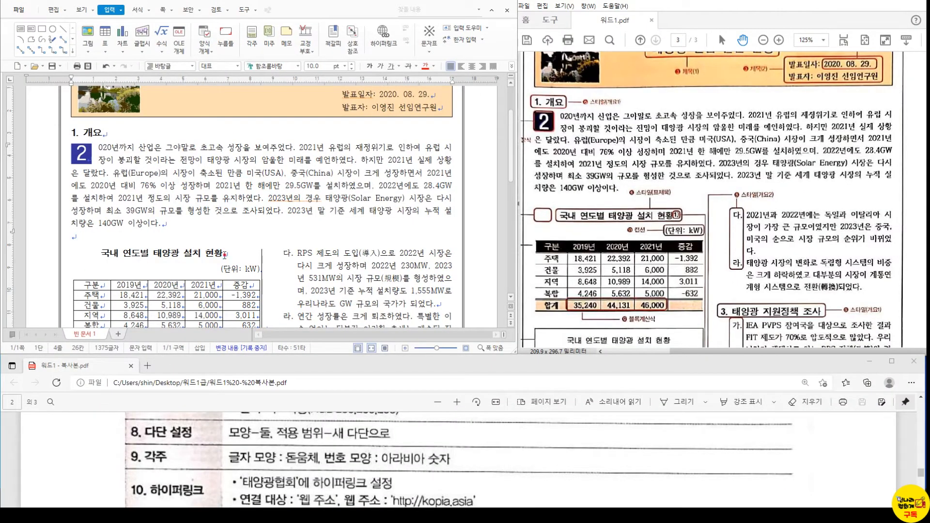
- Insert a footnote after the table caption reading '자료: 태양광협회'
{"action": "left_click", "coordinate": [225, 255]}
{"action": "key", "text": "ctrl+n"}
{"action": "key", "text": "n"}
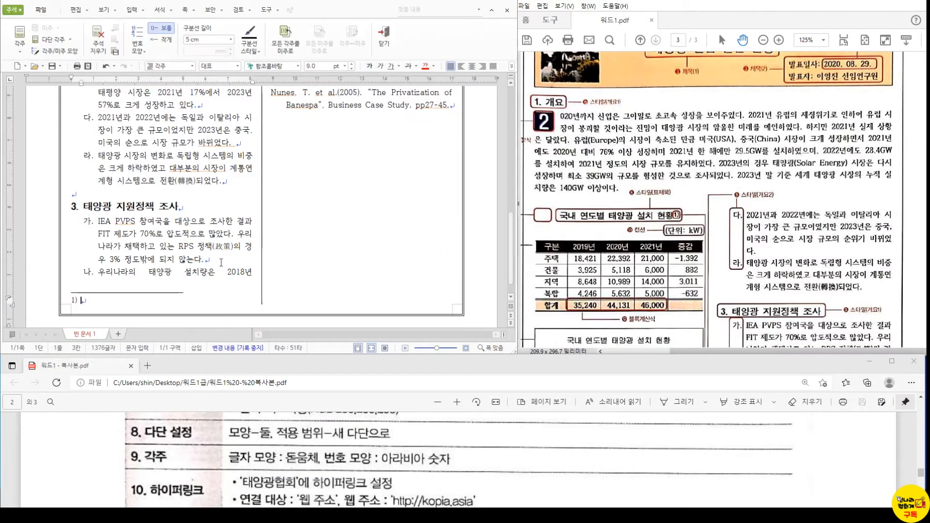
{"action": "scroll", "coordinate": [675, 252], "scroll_direction": "down", "scroll_amount": 1}
{"action": "scroll", "coordinate": [675, 253], "scroll_direction": "down", "scroll_amount": 10}
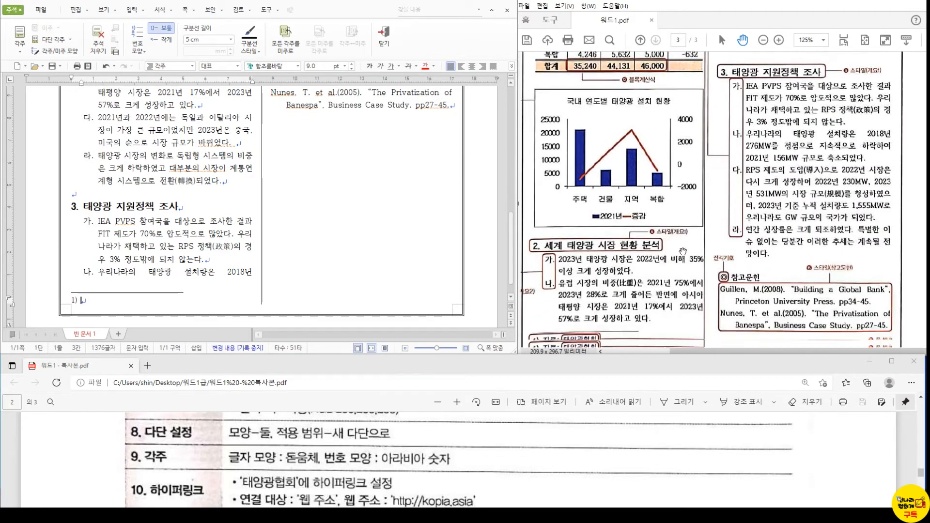
{"action": "type", "text": "자료"}
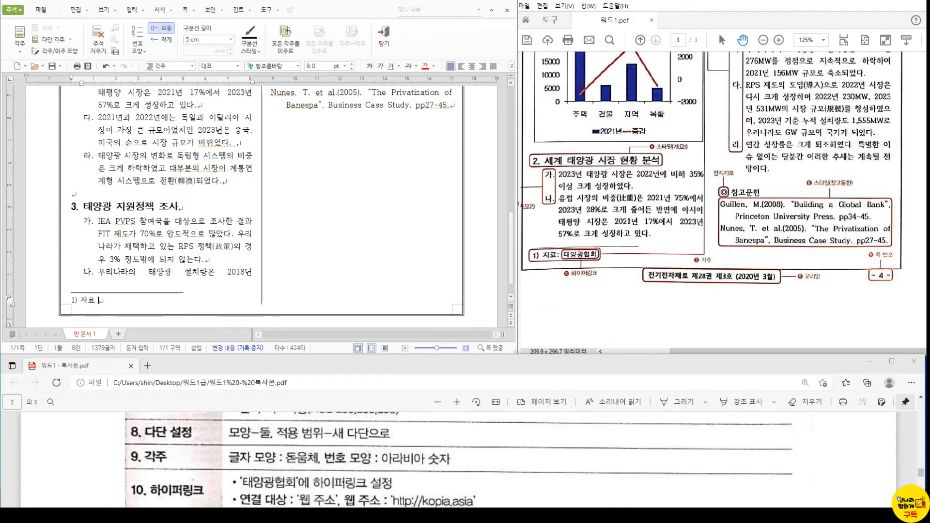
{"action": "type", "text": " : 태양"}
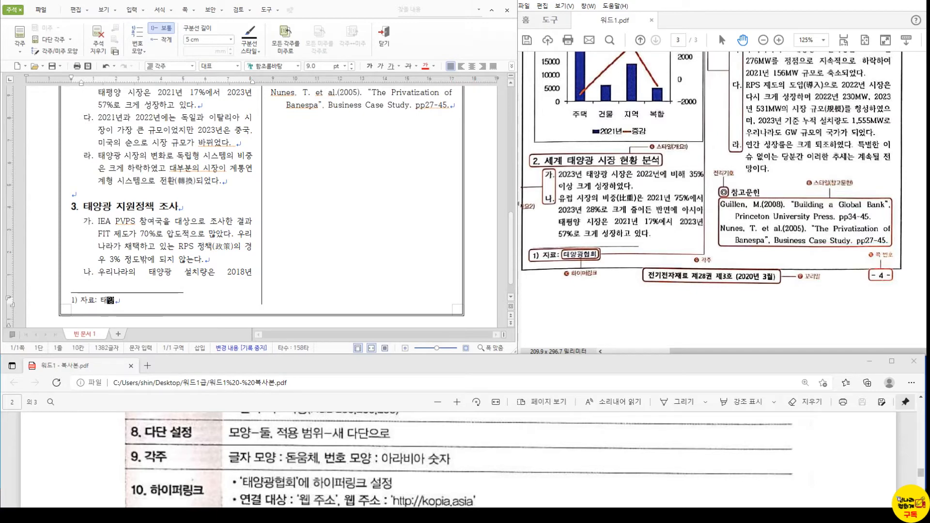
{"action": "type", "text": "광협ㅎ"}
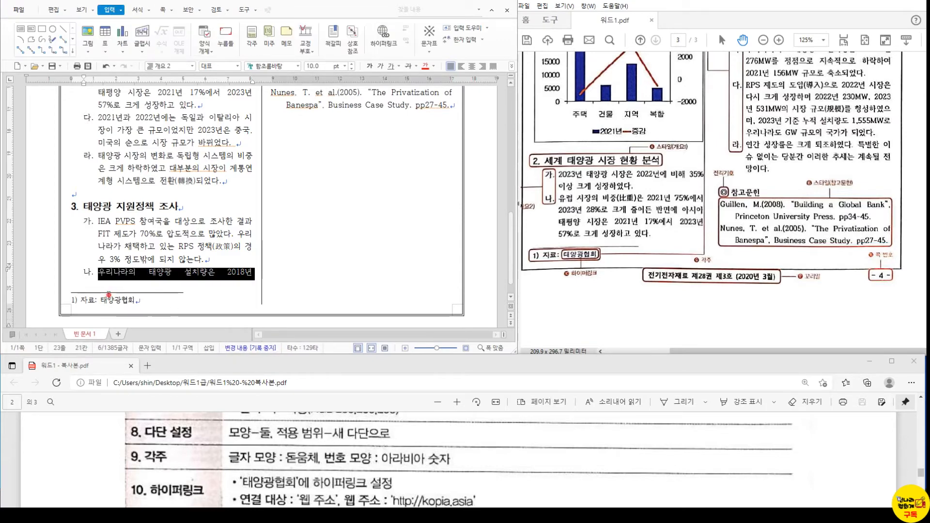
- Select the footnote line and enter 돋움체 as its font
{"action": "triple_click", "coordinate": [117, 302]}
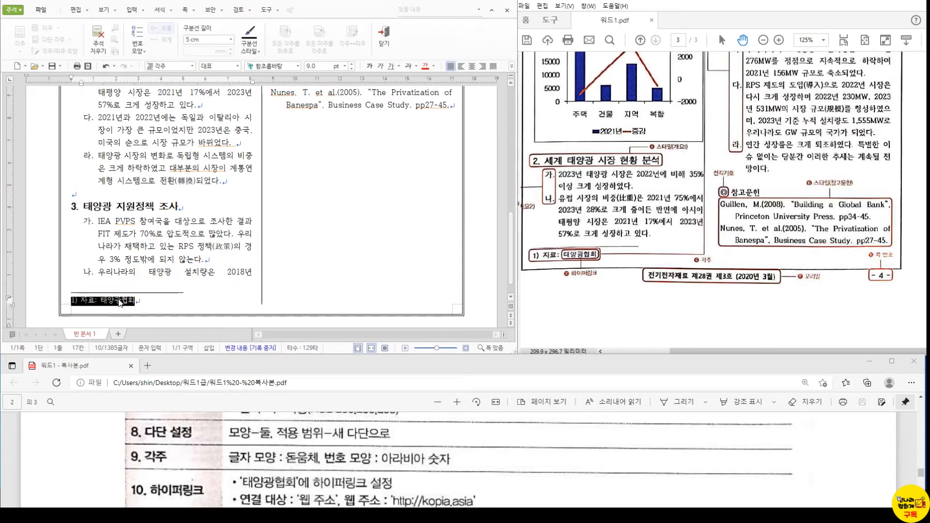
{"action": "key", "text": "alt+l"}
{"action": "type", "text": "돋움체"}
{"action": "key", "text": "Return"}
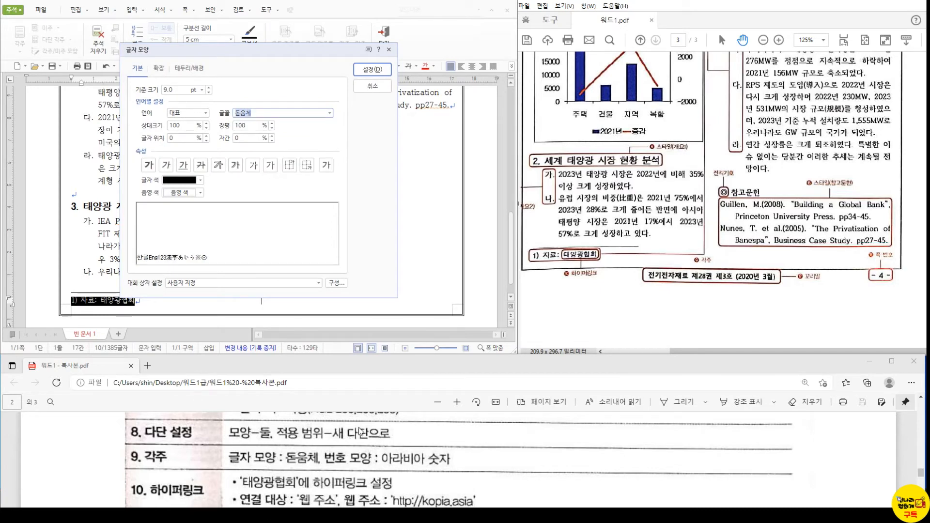
- Apply 돋움체 to the footnote and review its numbering and layout settings without changes
{"action": "left_click", "coordinate": [372, 69]}
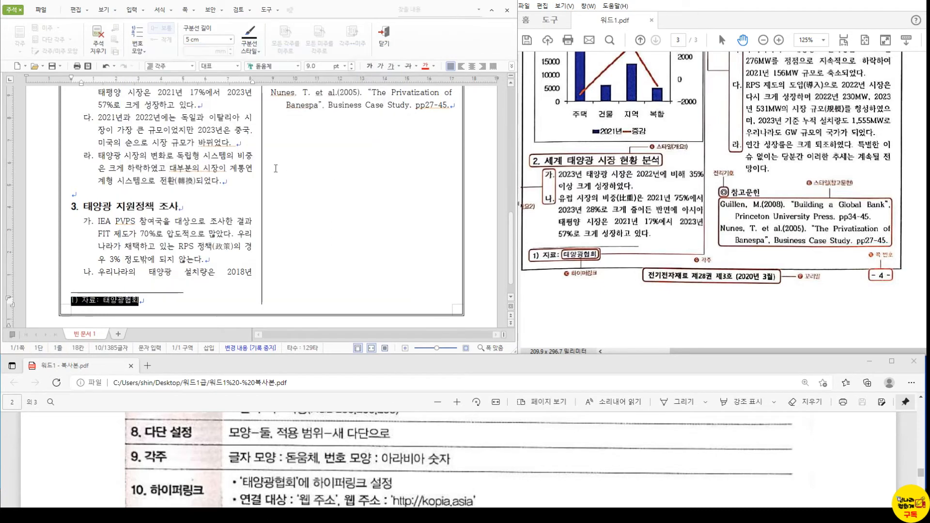
{"action": "left_click", "coordinate": [81, 301]}
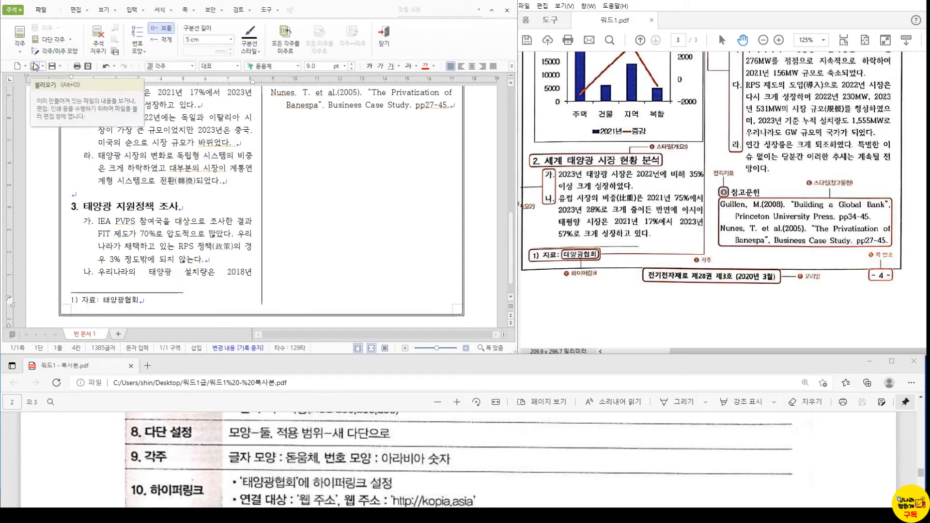
{"action": "left_click", "coordinate": [140, 49]}
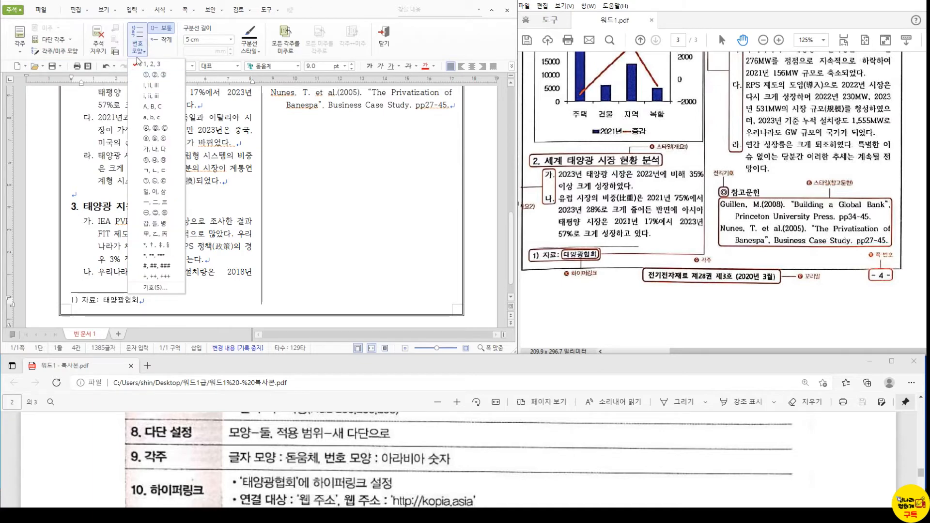
{"action": "left_click", "coordinate": [21, 54]}
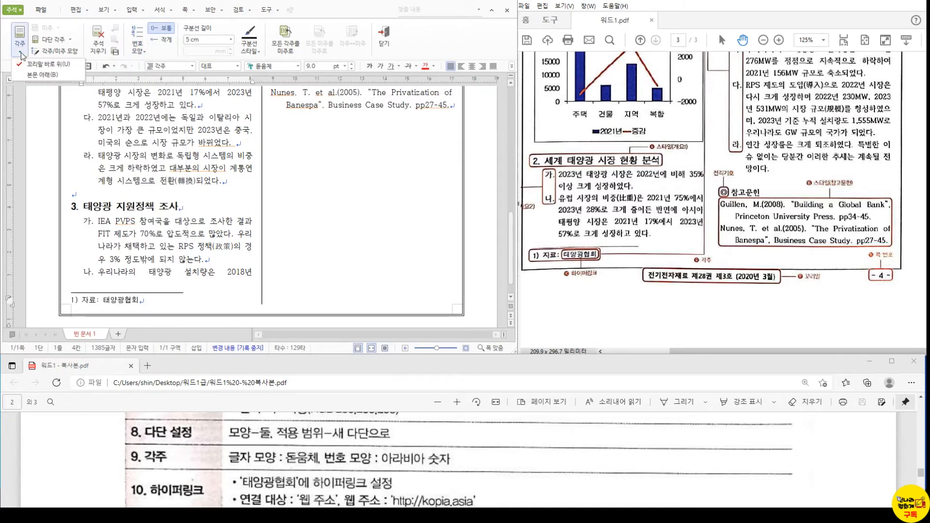
{"action": "left_click", "coordinate": [67, 50]}
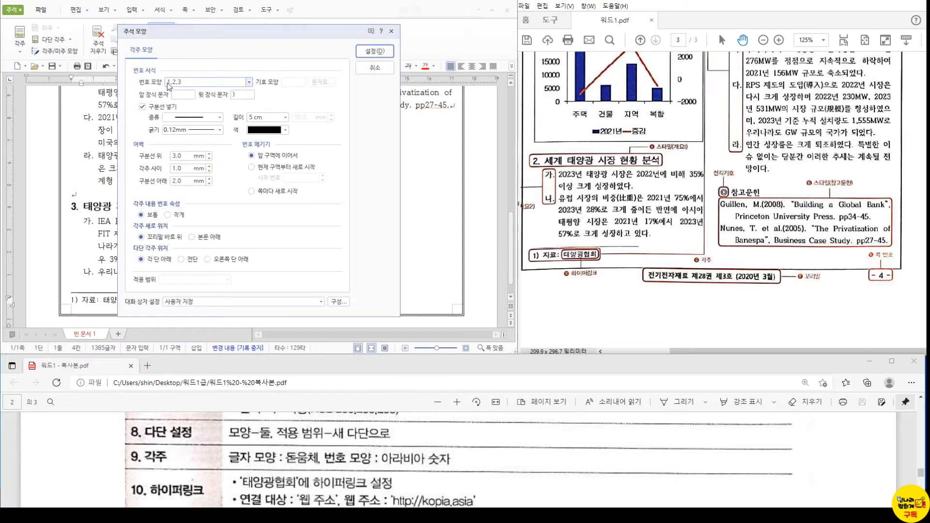
{"action": "left_click", "coordinate": [368, 67]}
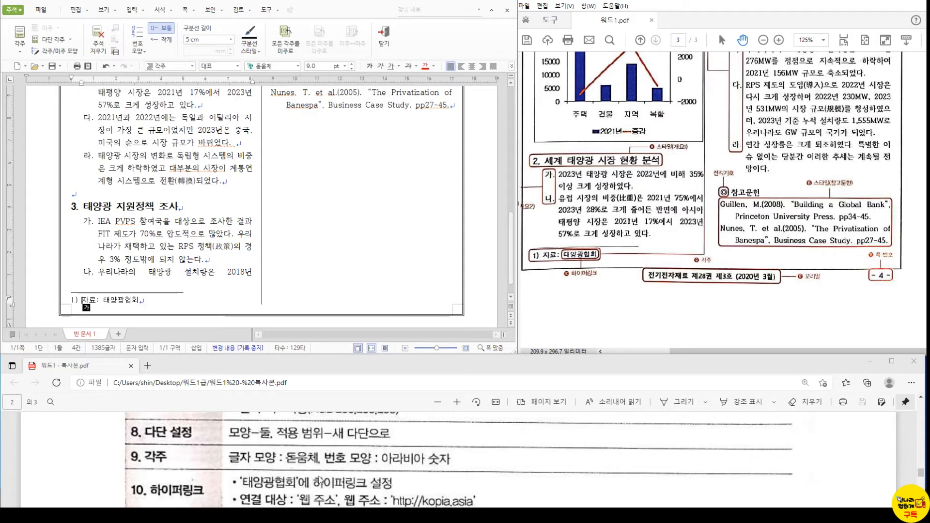
- Switch to the reference PDF to read the remaining requirements
{"action": "left_click", "coordinate": [298, 482]}
{"action": "scroll", "coordinate": [298, 482], "scroll_direction": "down", "scroll_amount": 3}
{"action": "scroll", "coordinate": [297, 482], "scroll_direction": "up", "scroll_amount": 2}
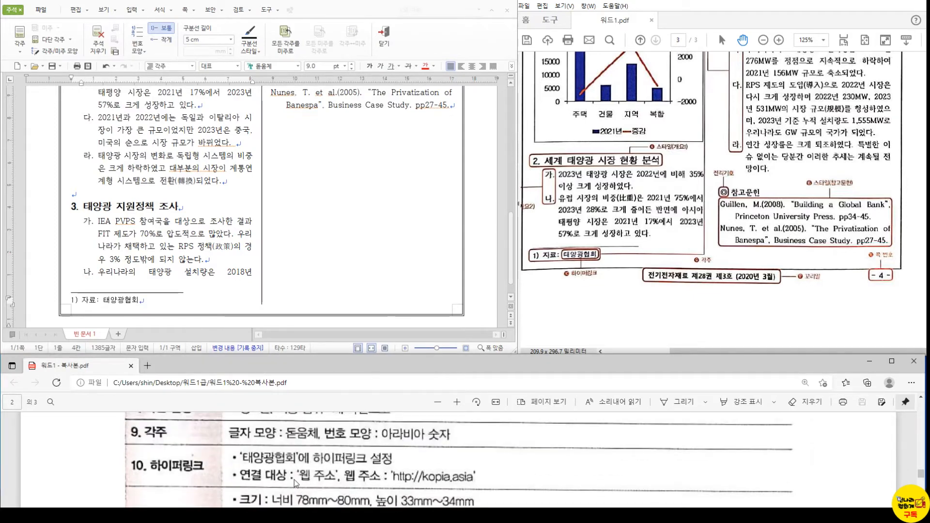
- Add a hyperlink to the footnote word 태양광협회, targeting a web address
{"action": "left_click_drag", "start_coordinate": [103, 301], "coordinate": [138, 302]}
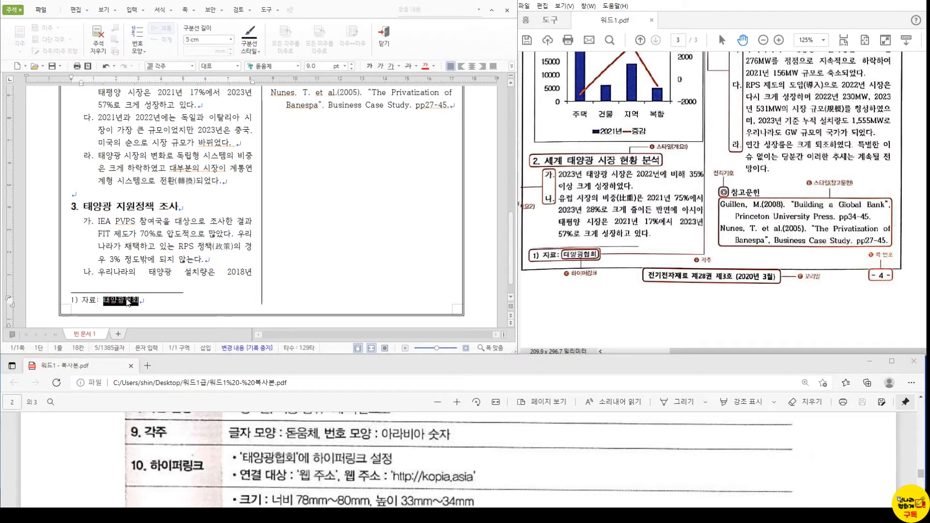
{"action": "right_click", "coordinate": [125, 302]}
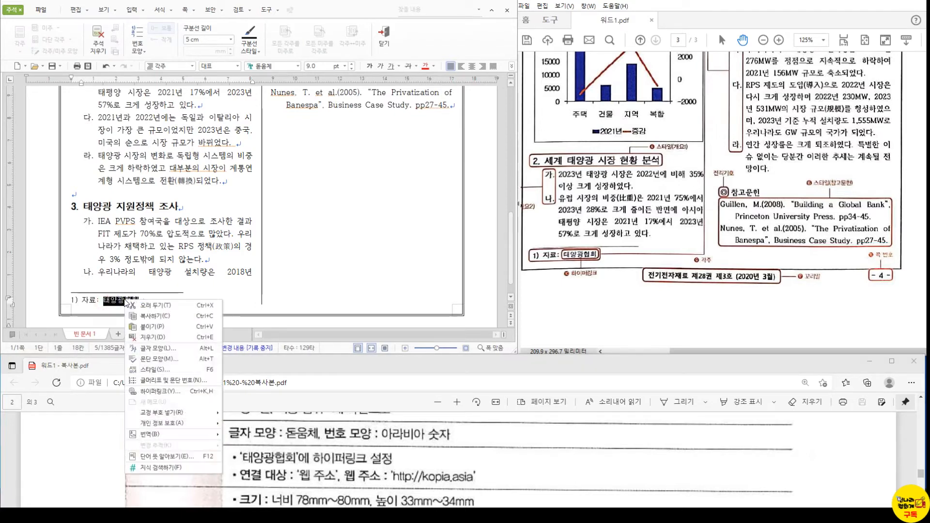
{"action": "left_click", "coordinate": [193, 395]}
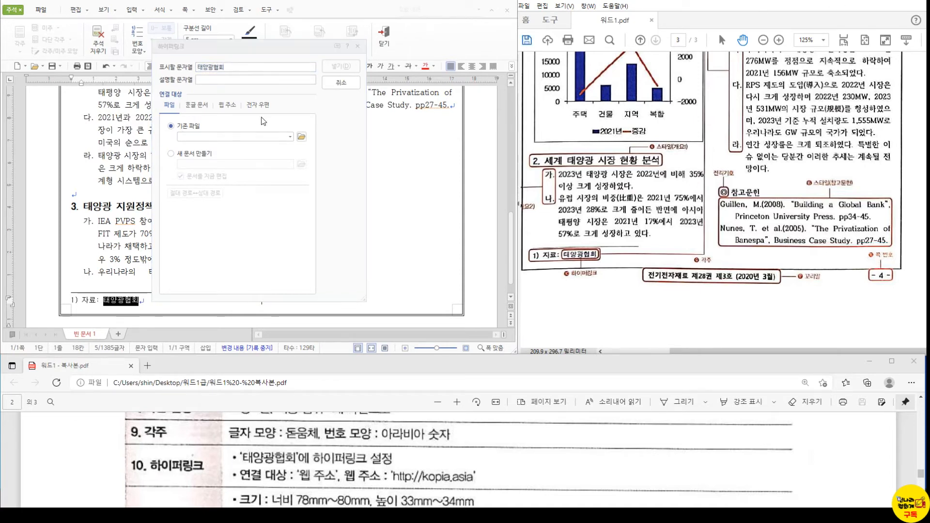
{"action": "left_click", "coordinate": [232, 108]}
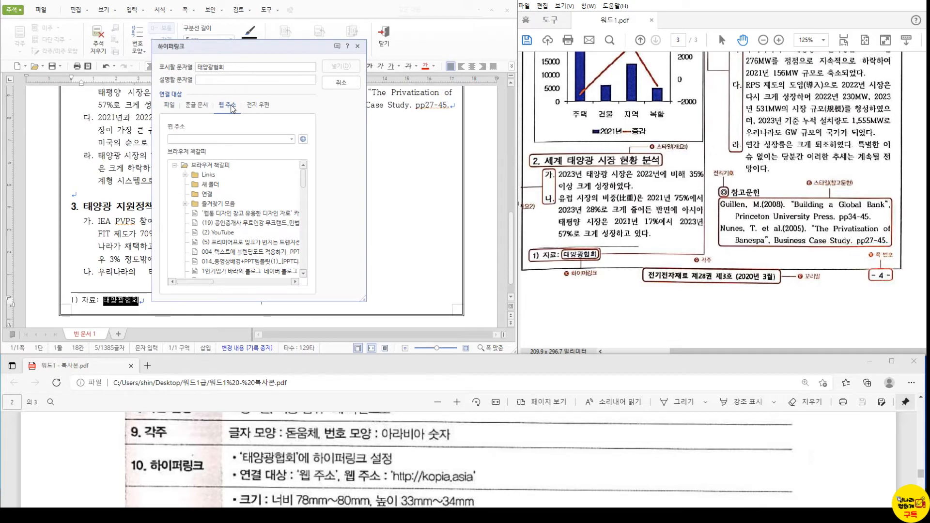
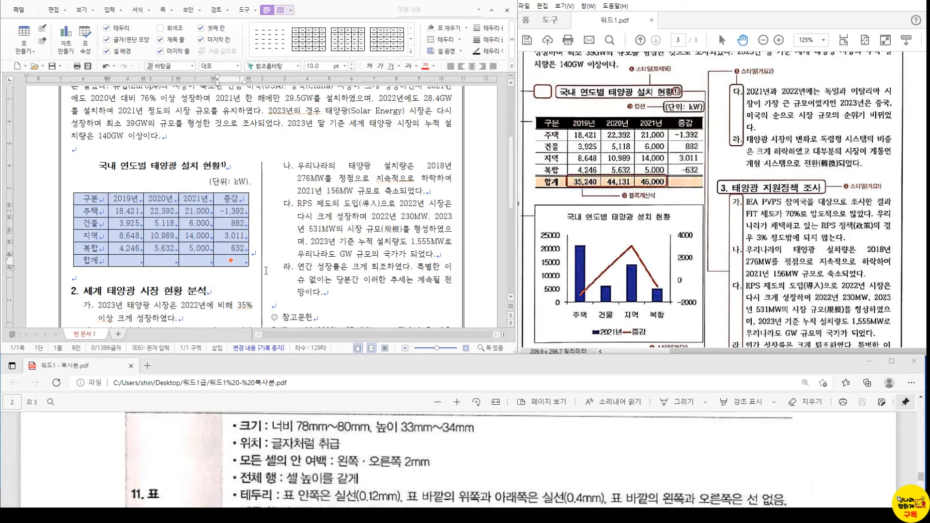
- Open the table properties twice and close them without changes
{"action": "double_click", "coordinate": [240, 271]}
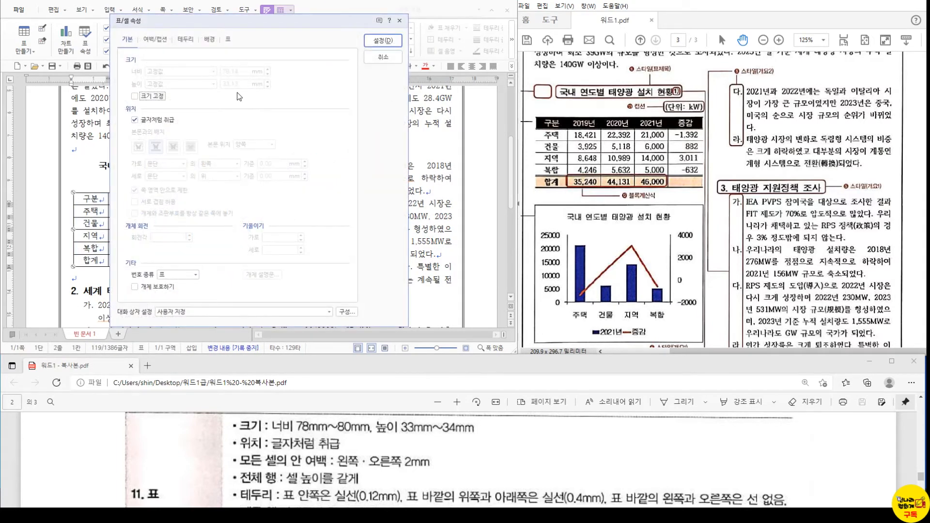
{"action": "left_click", "coordinate": [383, 58]}
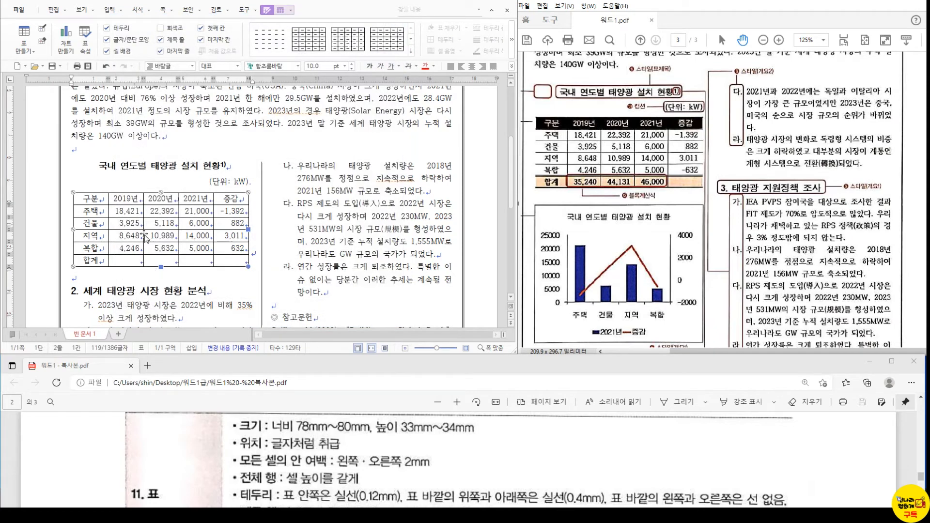
{"action": "left_click", "coordinate": [128, 169]}
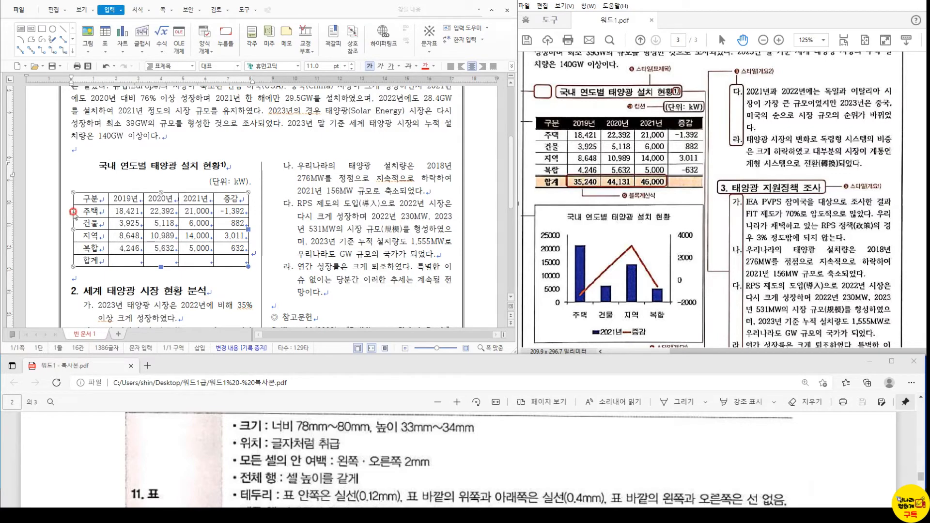
{"action": "double_click", "coordinate": [74, 211]}
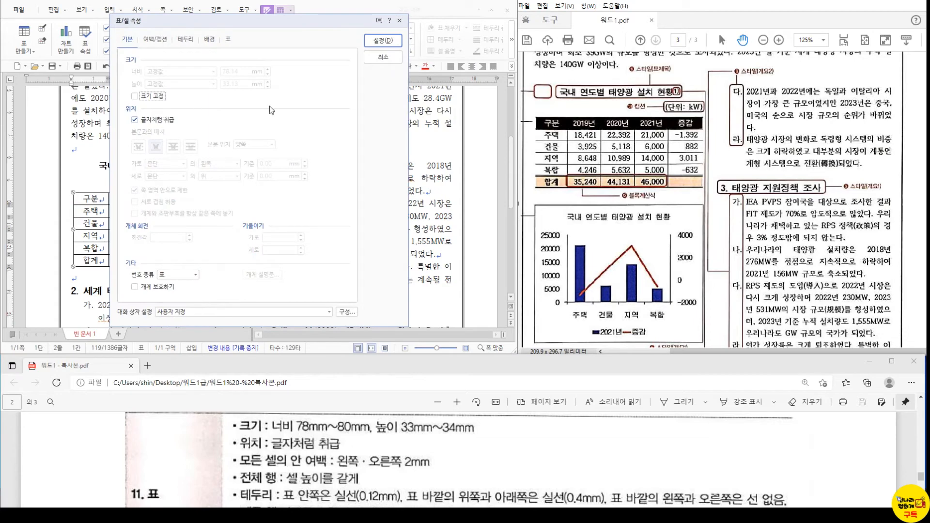
{"action": "left_click", "coordinate": [390, 60]}
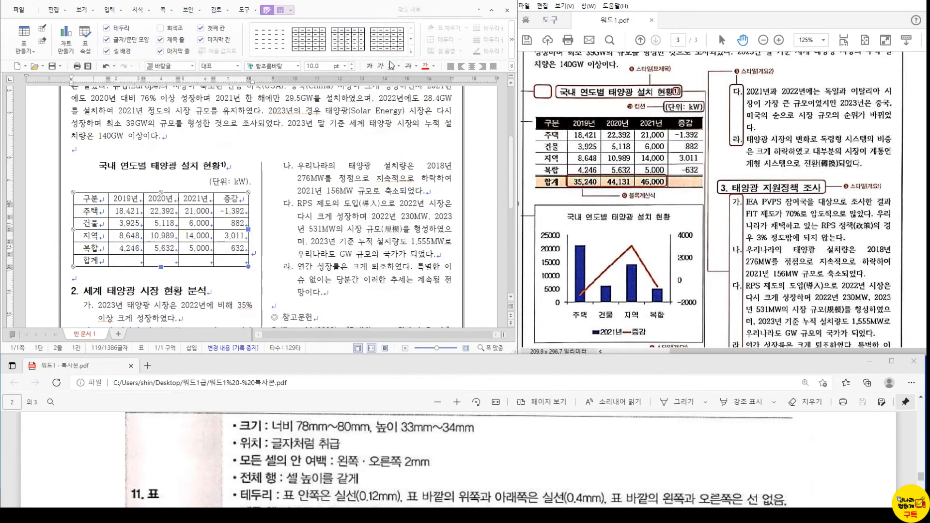
{"action": "left_click", "coordinate": [117, 180]}
- Select all table cells and enter 2 mm left and right inner margins on the cell tab
{"action": "left_click_drag", "start_coordinate": [85, 202], "coordinate": [231, 260]}
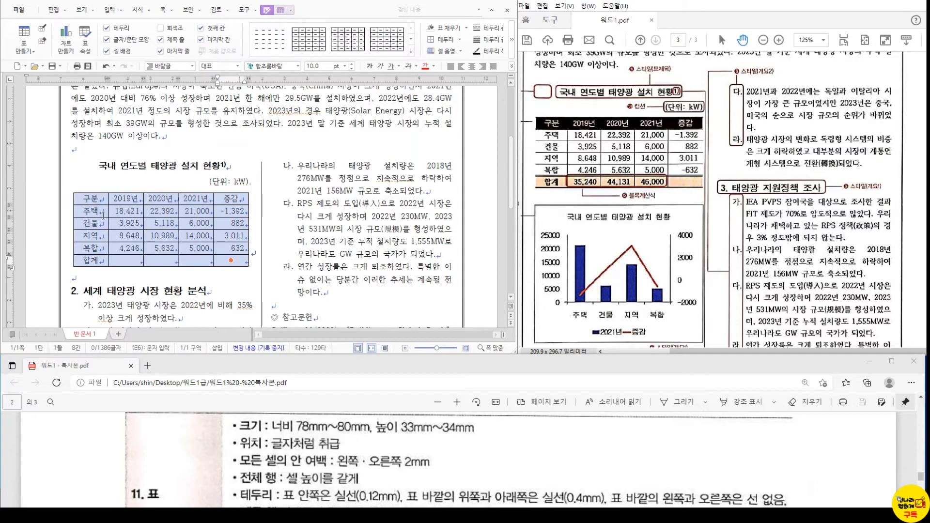
{"action": "key", "text": "p"}
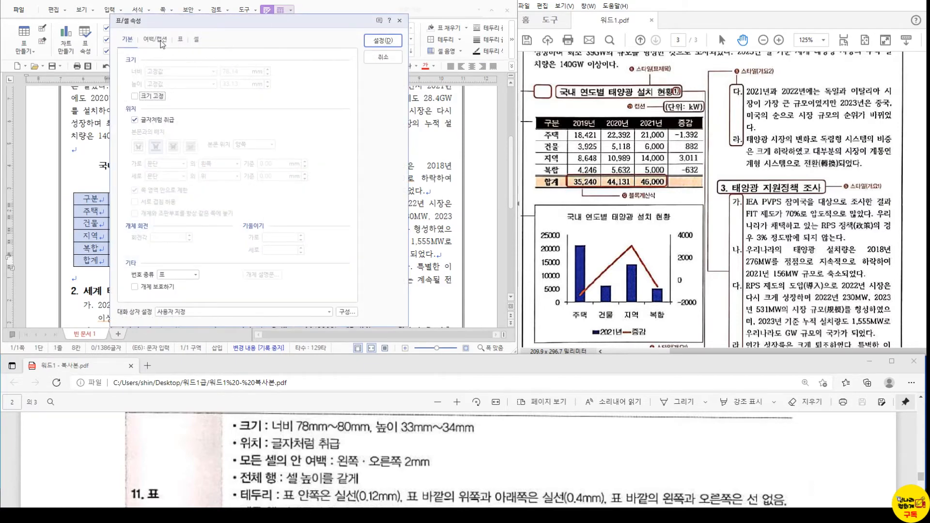
{"action": "left_click", "coordinate": [154, 39]}
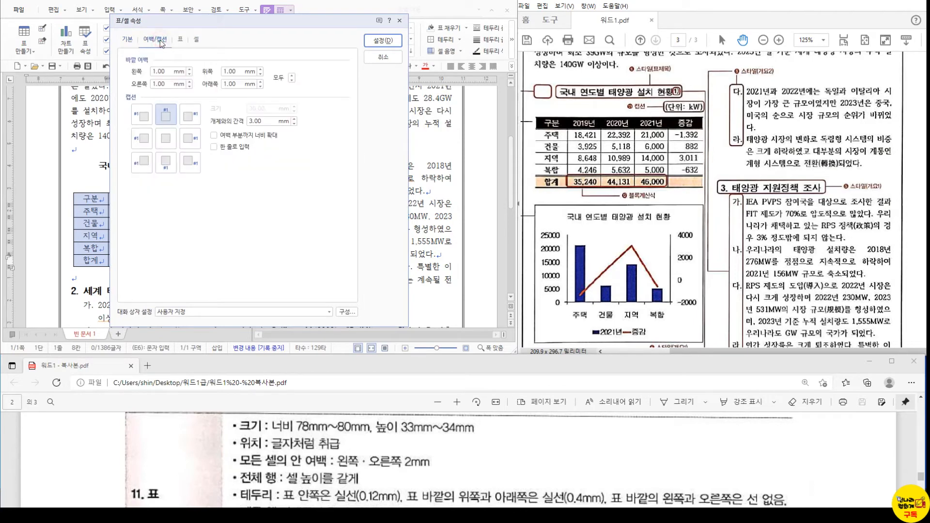
{"action": "left_click", "coordinate": [197, 40]}
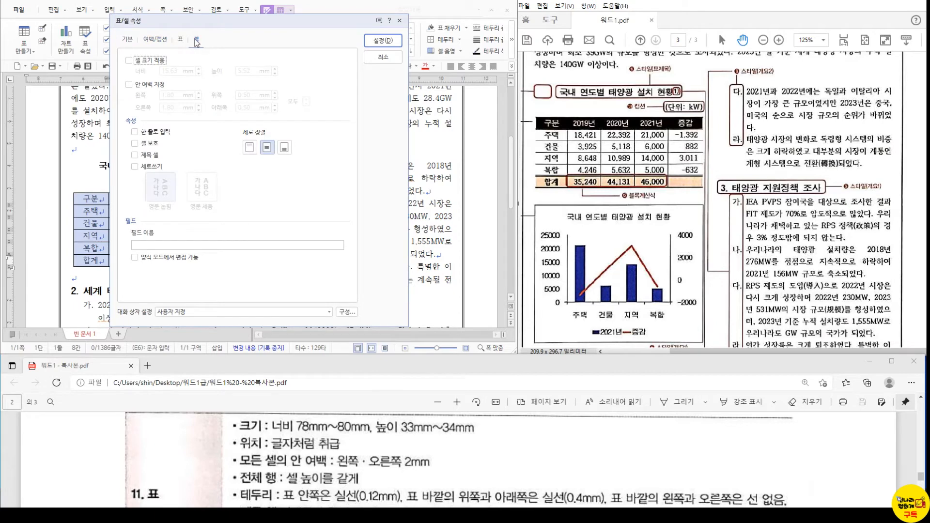
{"action": "left_click", "coordinate": [158, 85]}
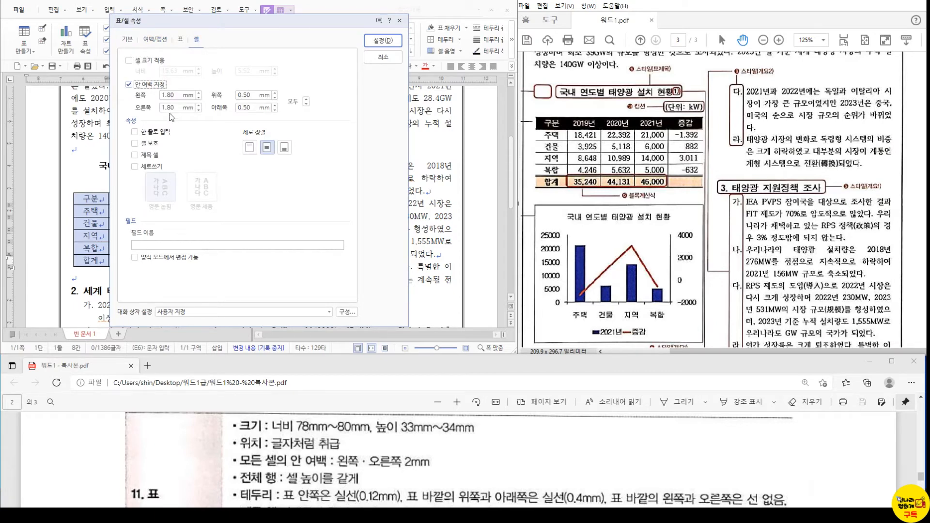
{"action": "left_click_drag", "start_coordinate": [172, 100], "coordinate": [144, 98]}
{"action": "type", "text": "2"}
{"action": "key", "text": "Tab"}
{"action": "key", "text": "Tab"}
{"action": "type", "text": "2"}
- Check the margin requirement in the reference PDF and turn off the per-cell margin override
{"action": "left_click", "coordinate": [877, 2]}
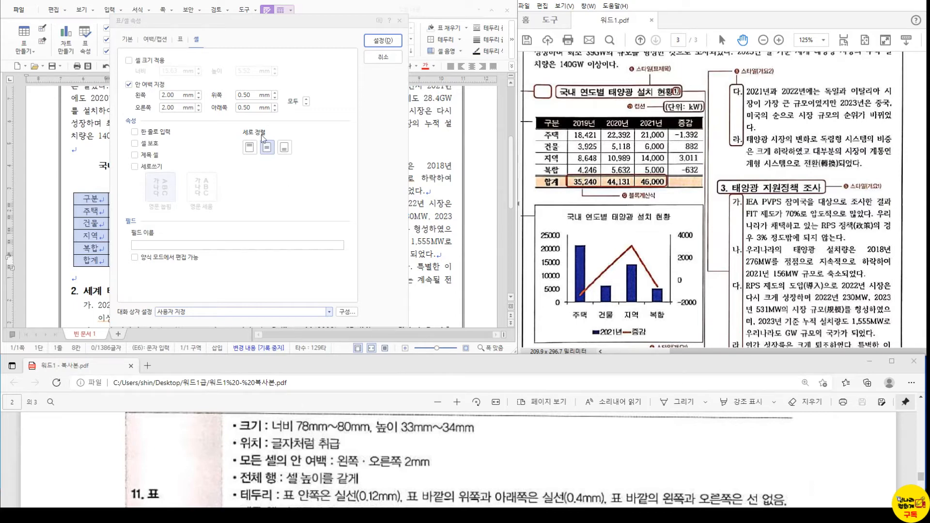
{"action": "left_click", "coordinate": [196, 43]}
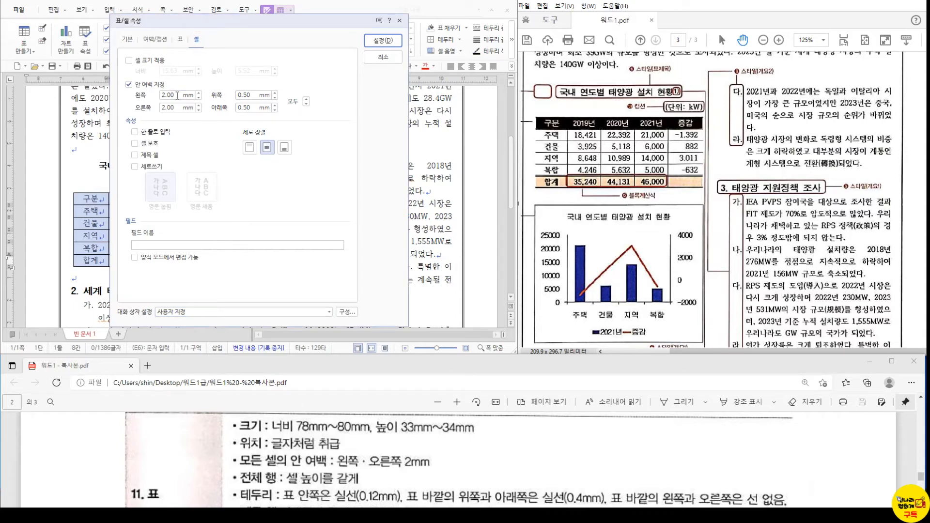
{"action": "left_click_drag", "start_coordinate": [177, 95], "coordinate": [151, 93]}
{"action": "type", "text": "1."}
{"action": "key", "text": "Tab"}
{"action": "key", "text": "Tab"}
{"action": "type", "text": "1.8"}
{"action": "left_click", "coordinate": [129, 84]}
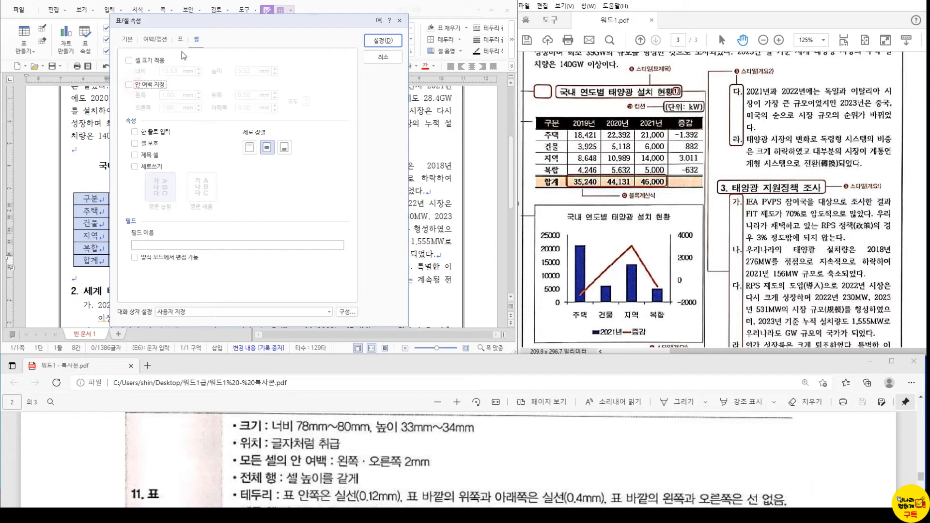
{"action": "left_click", "coordinate": [180, 40]}
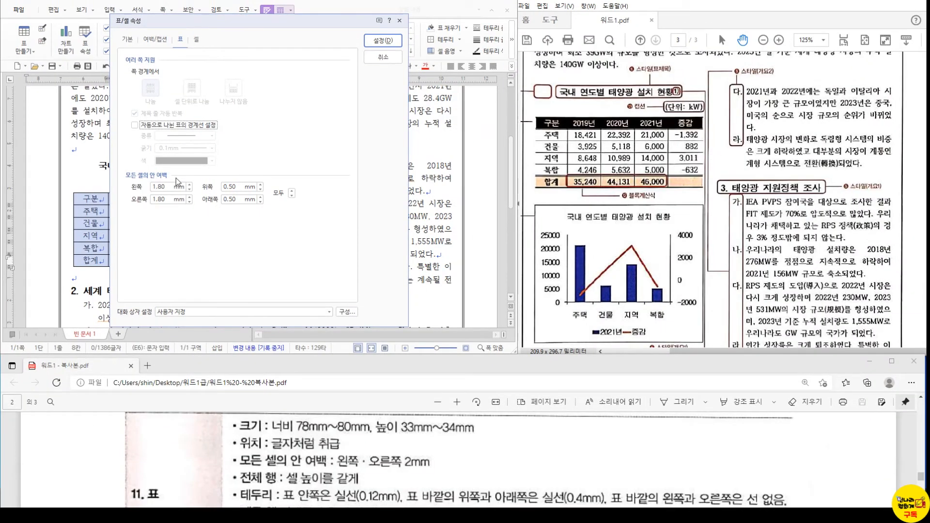
- Set 모든 셀의 안 여백 left and right to 2 mm on the 표 tab and apply
{"action": "left_click_drag", "start_coordinate": [168, 187], "coordinate": [148, 188]}
{"action": "key", "text": "Tab"}
{"action": "key", "text": "Tab"}
{"action": "type", "text": "2"}
{"action": "left_click", "coordinate": [369, 41]}
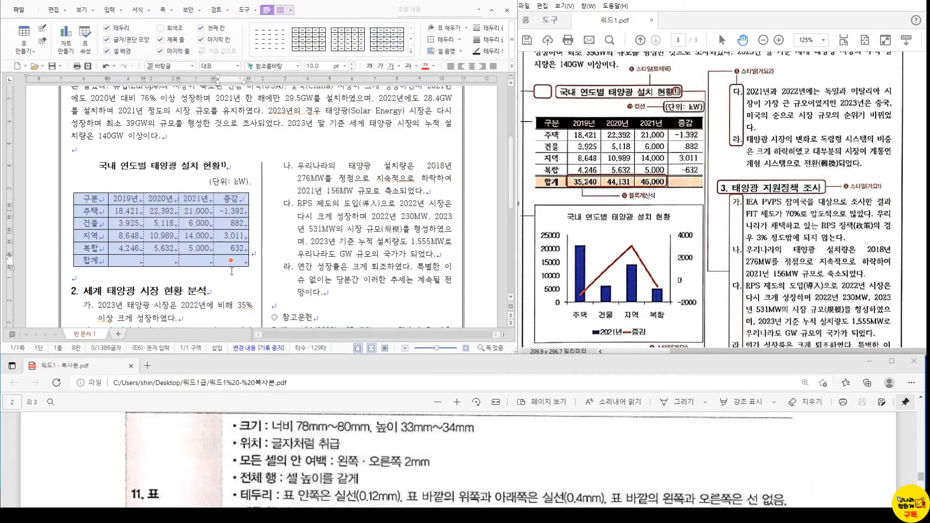
- Select the table and review its properties without changing anything
{"action": "left_click", "coordinate": [218, 237]}
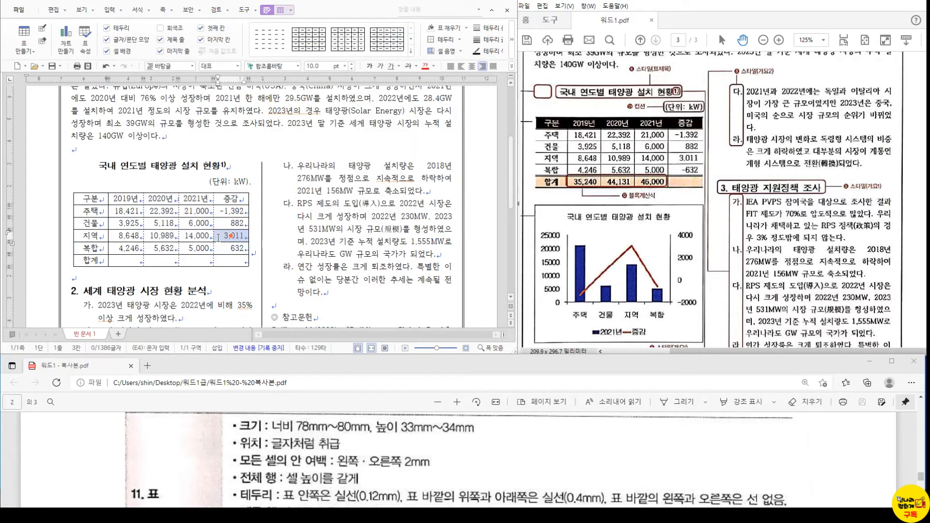
{"action": "key", "text": "Down"}
{"action": "key", "text": "Down"}
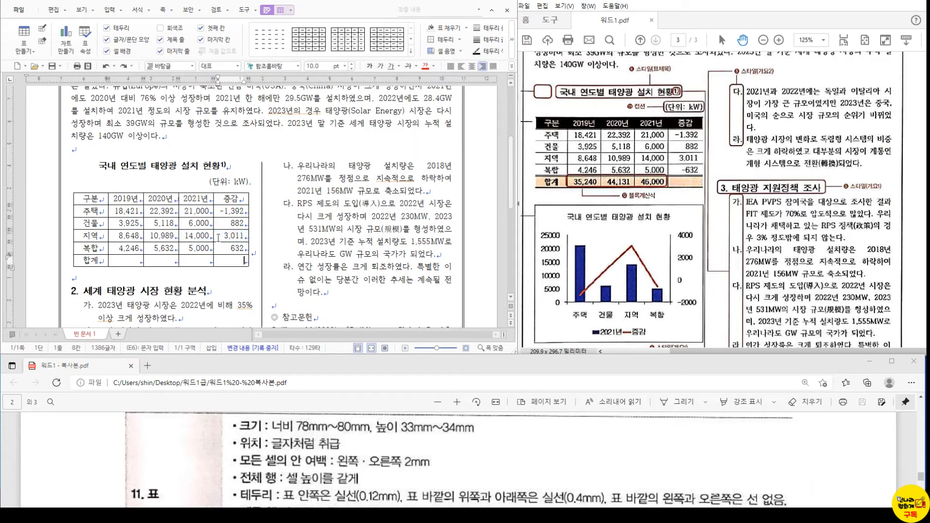
{"action": "left_click_drag", "start_coordinate": [84, 198], "coordinate": [231, 260]}
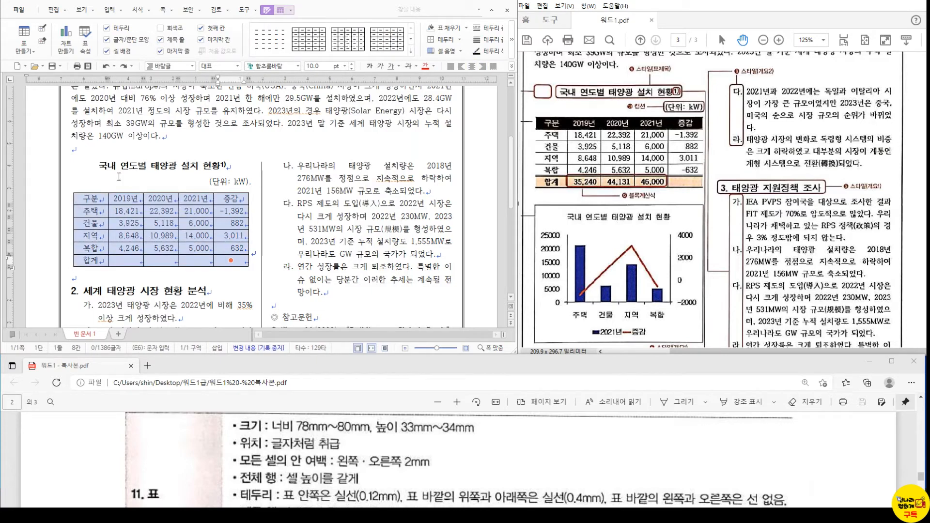
{"action": "left_click", "coordinate": [91, 191]}
{"action": "key", "text": "p"}
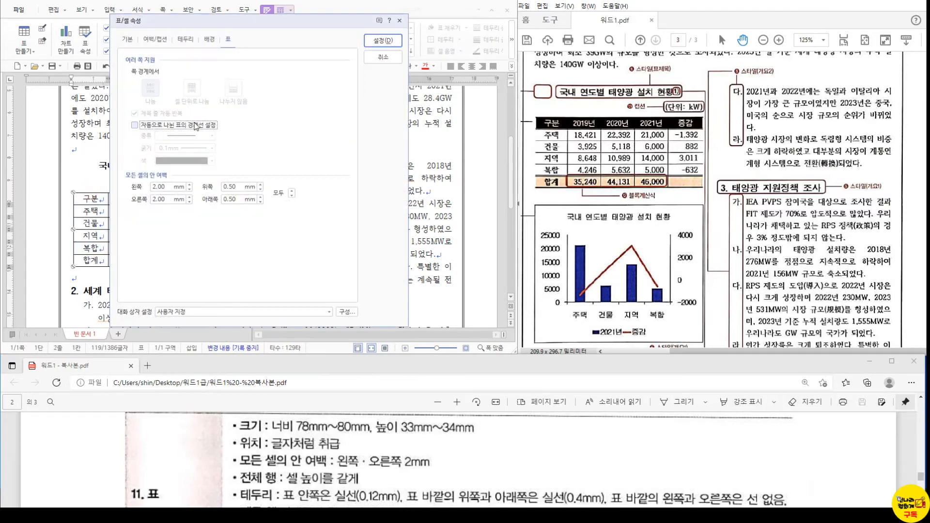
{"action": "left_click", "coordinate": [396, 56]}
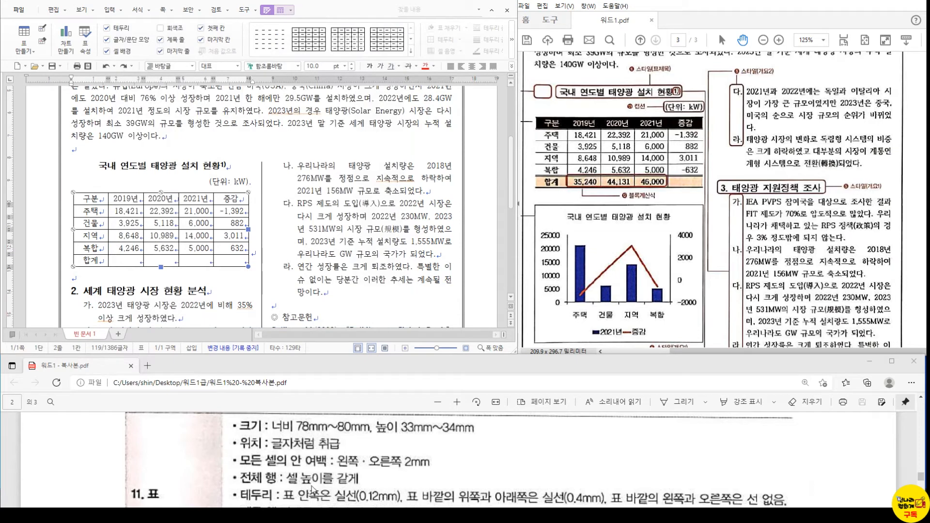
{"action": "left_click", "coordinate": [190, 170]}
- Select every cell and apply 셀 높이를 같게 to equalize all row heights
{"action": "left_click_drag", "start_coordinate": [105, 199], "coordinate": [231, 260]}
{"action": "right_click", "coordinate": [207, 200]}
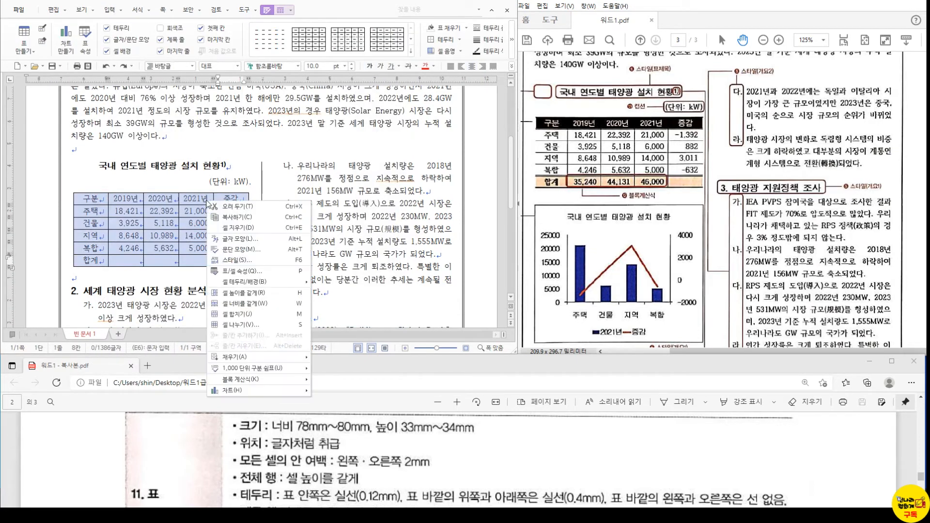
{"action": "left_click", "coordinate": [243, 292]}
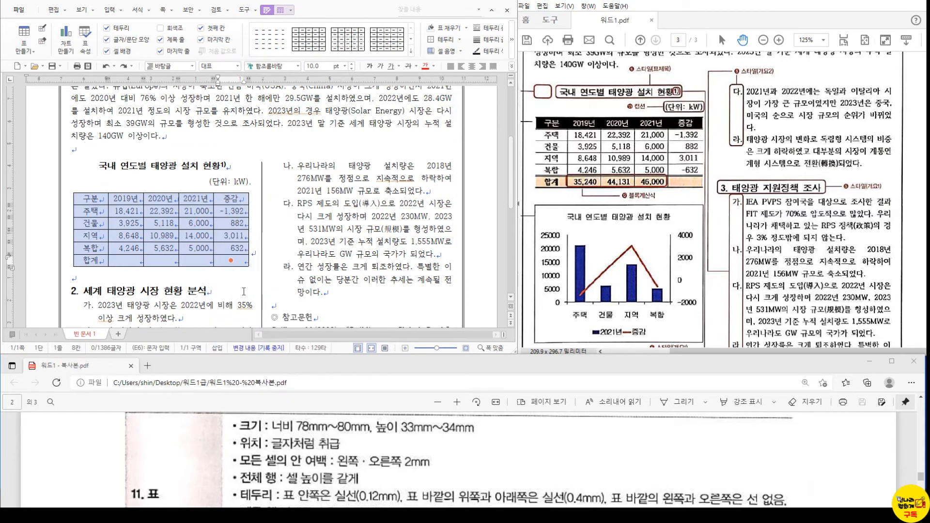
{"action": "scroll", "coordinate": [424, 472], "scroll_direction": "down", "scroll_amount": 2}
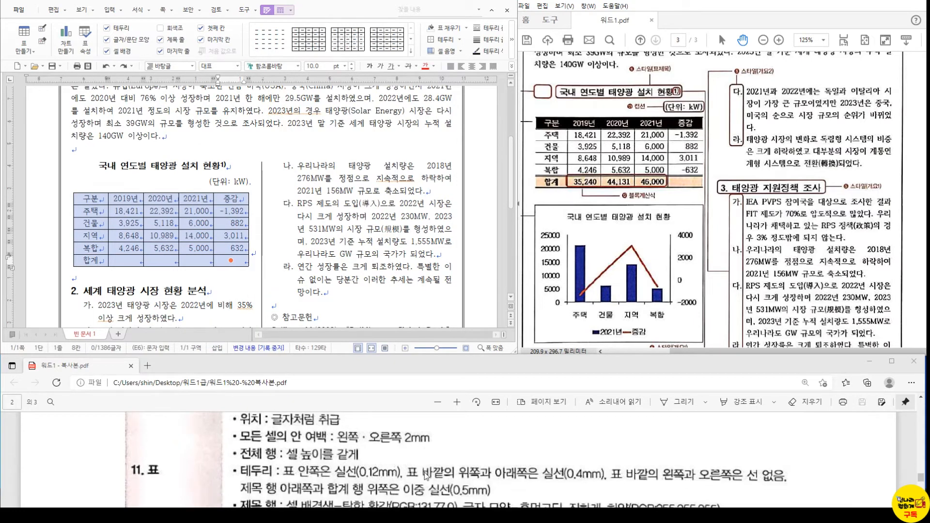
{"action": "scroll", "coordinate": [424, 472], "scroll_direction": "down", "scroll_amount": 1}
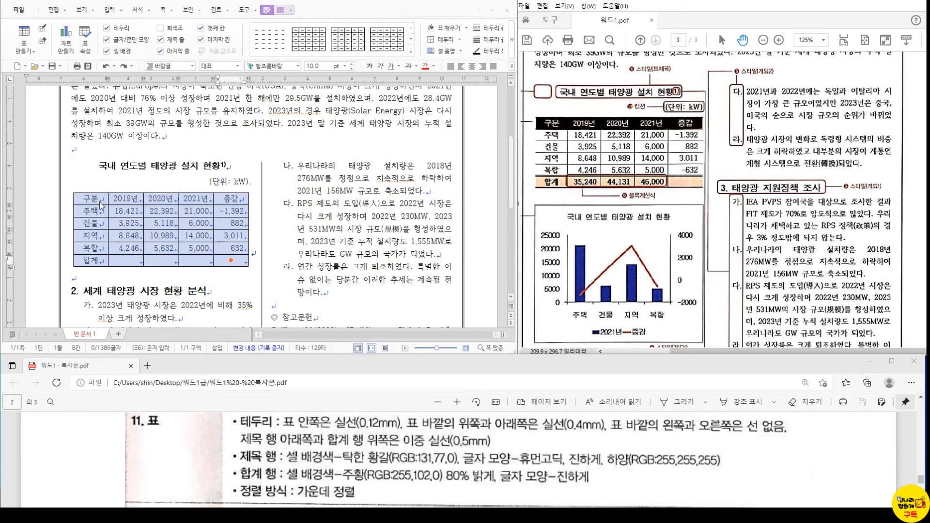
- Apply a solid 0.4 mm line to the table's 바깥쪽 outer edges in 셀 테두리/배경
{"action": "key", "text": "l"}
{"action": "left_click_drag", "start_coordinate": [221, 26], "coordinate": [356, 21]}
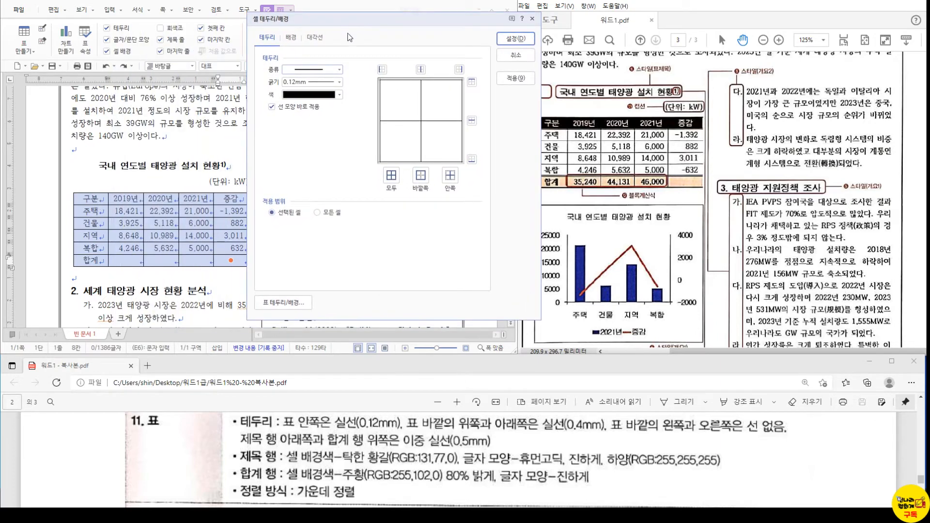
{"action": "left_click", "coordinate": [323, 74]}
{"action": "left_click", "coordinate": [320, 71]}
{"action": "left_click", "coordinate": [326, 72]}
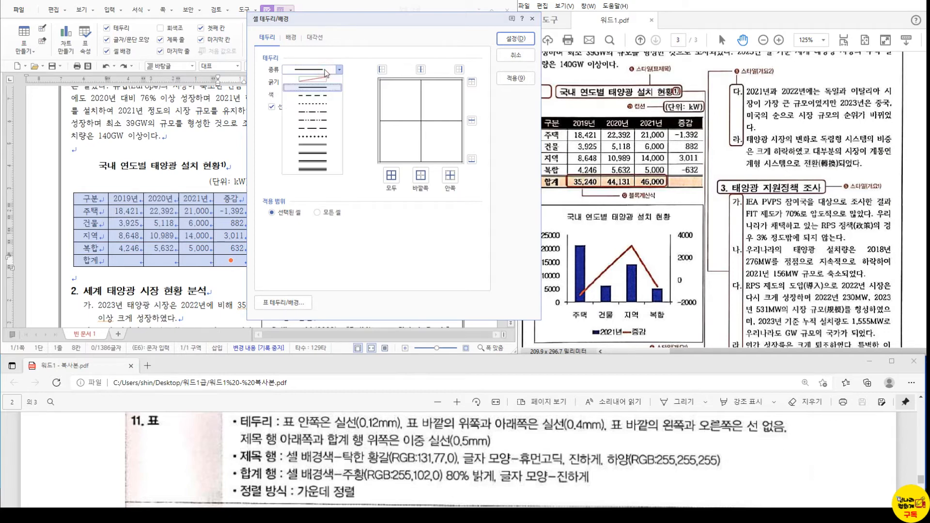
{"action": "left_click", "coordinate": [326, 72]}
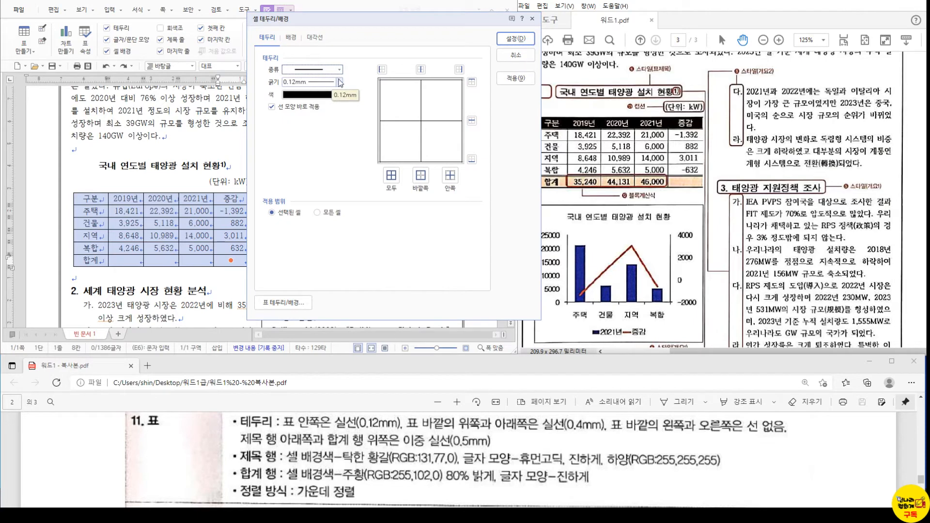
{"action": "left_click", "coordinate": [340, 82]}
{"action": "left_click", "coordinate": [316, 140]}
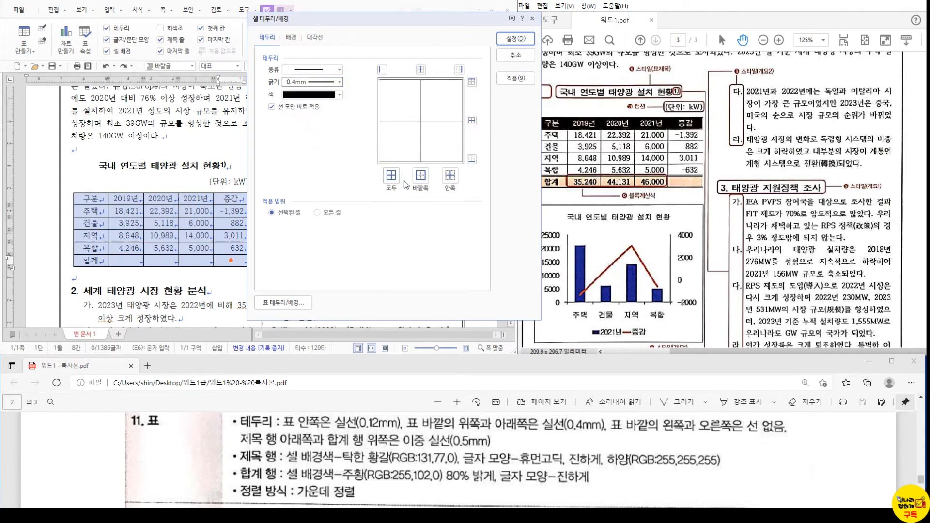
{"action": "left_click", "coordinate": [420, 174]}
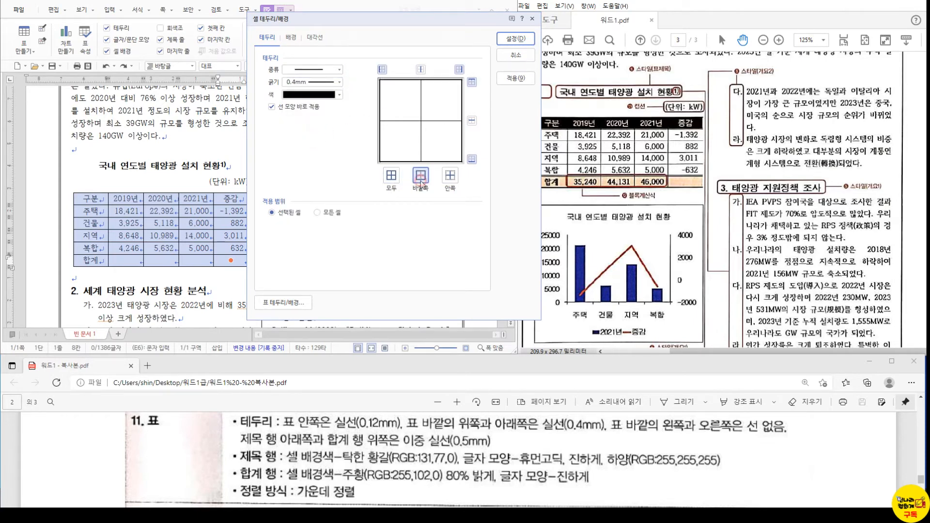
{"action": "left_click", "coordinate": [526, 40]}
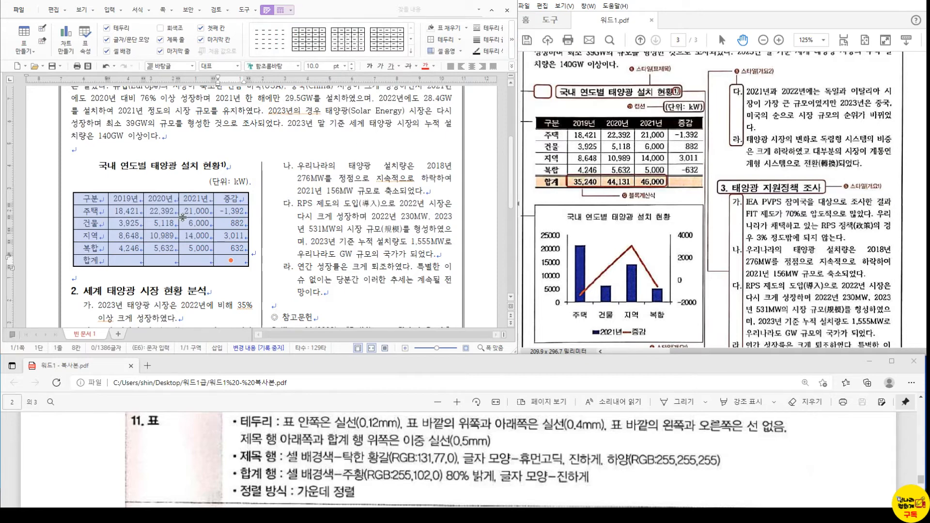
- Remove the table's left and right outer borders by setting them to no line
{"action": "key", "text": "l"}
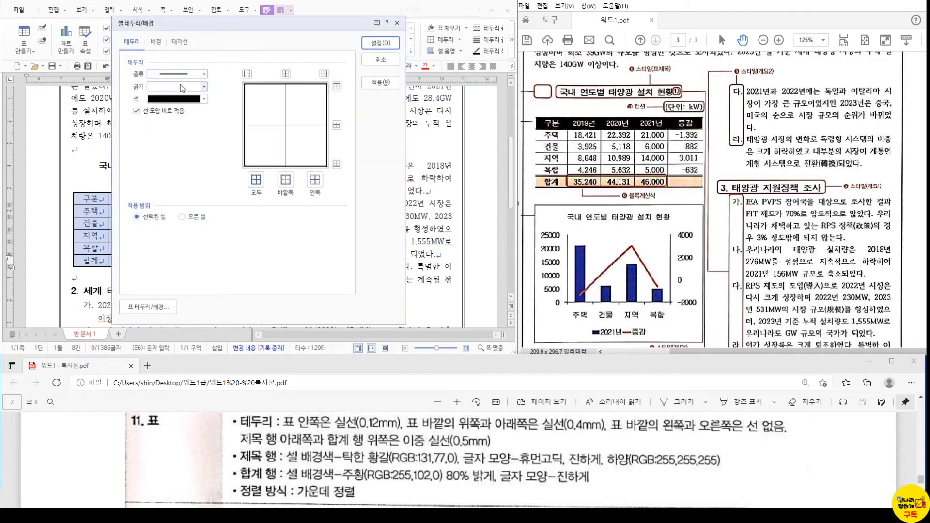
{"action": "left_click", "coordinate": [204, 74]}
{"action": "left_click", "coordinate": [184, 77]}
{"action": "left_click", "coordinate": [246, 74]}
{"action": "left_click", "coordinate": [324, 73]}
{"action": "left_click", "coordinate": [399, 44]}
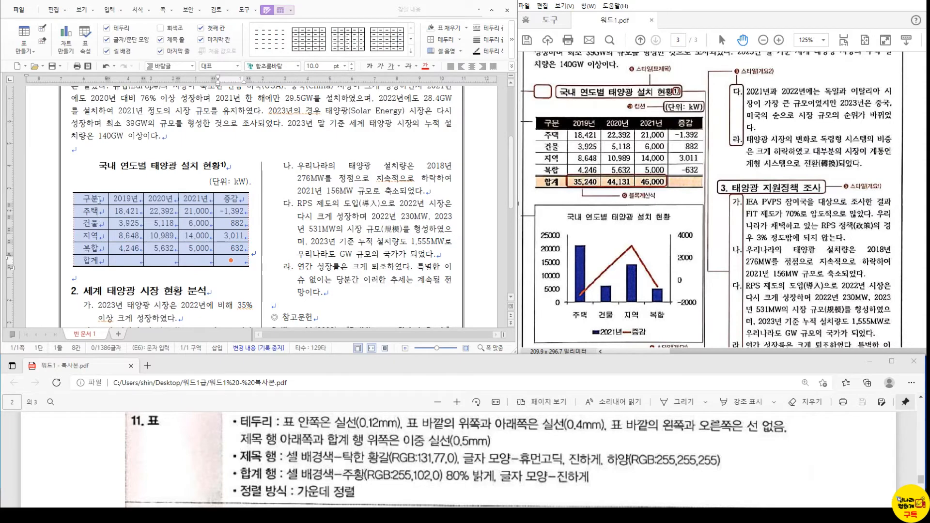
- Give the header row a 0.5 mm double-line bottom border
{"action": "left_click", "coordinate": [99, 199]}
{"action": "left_click", "coordinate": [230, 198], "text": "shift"}
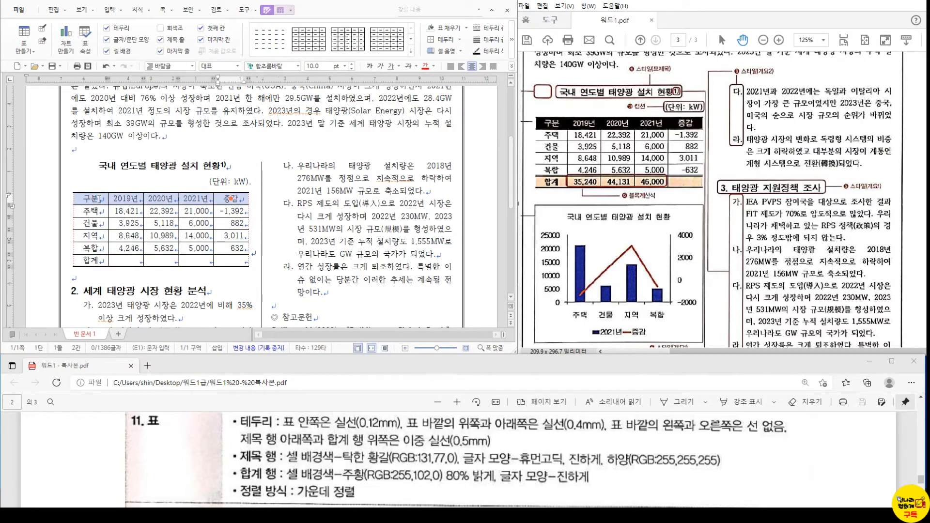
{"action": "key", "text": "l"}
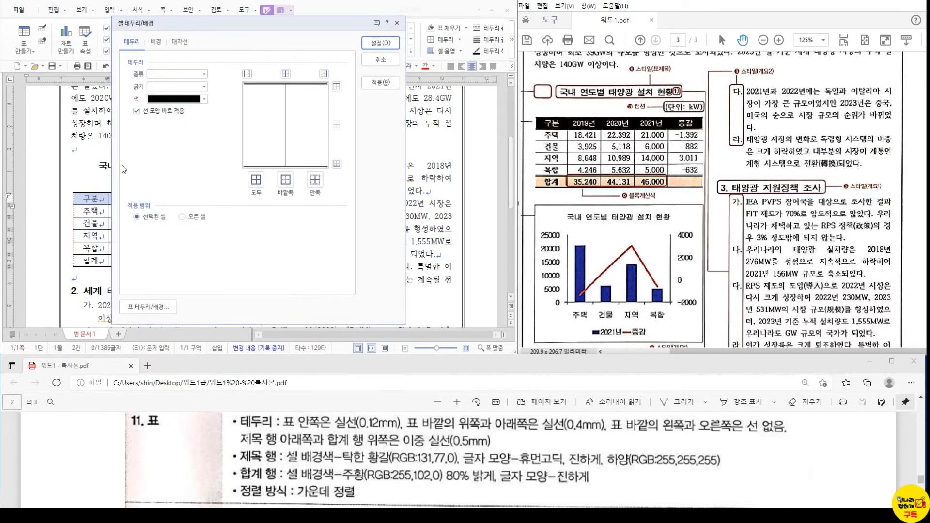
{"action": "left_click_drag", "start_coordinate": [211, 25], "coordinate": [301, 44]}
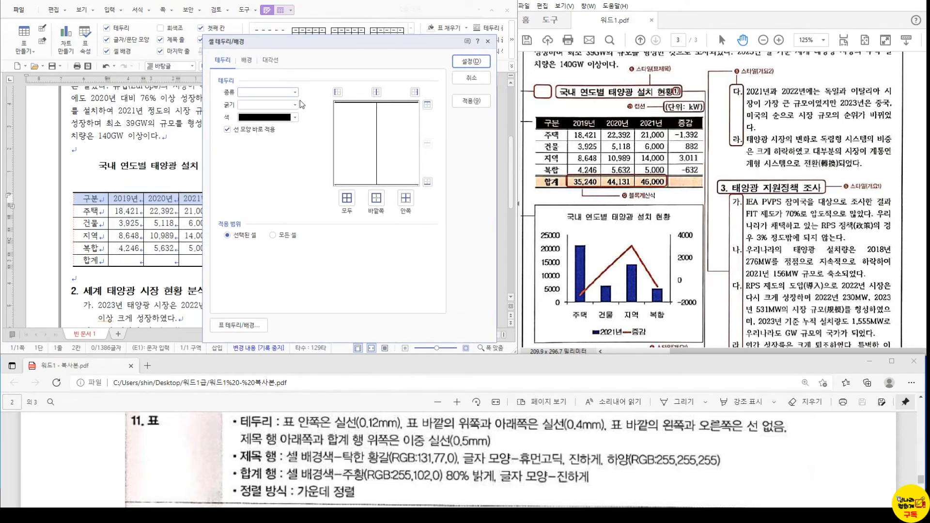
{"action": "left_click", "coordinate": [263, 94]}
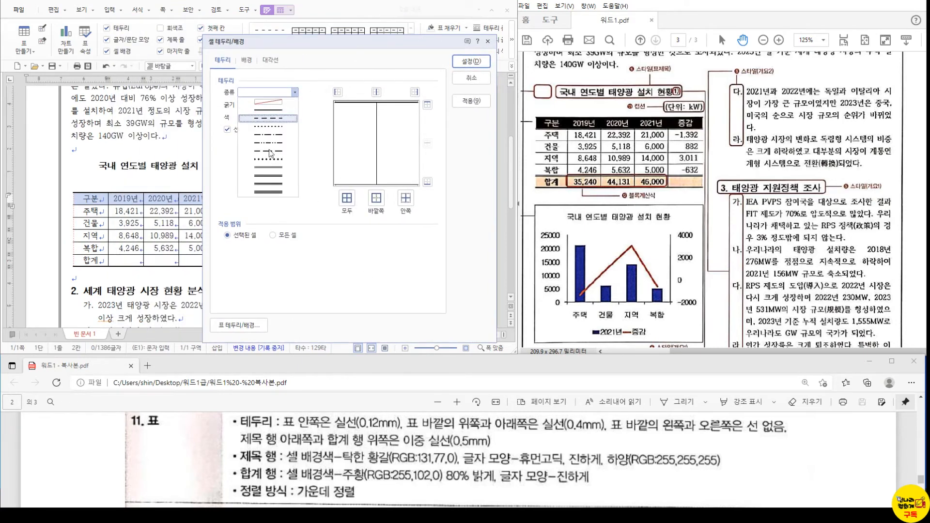
{"action": "left_click", "coordinate": [274, 171]}
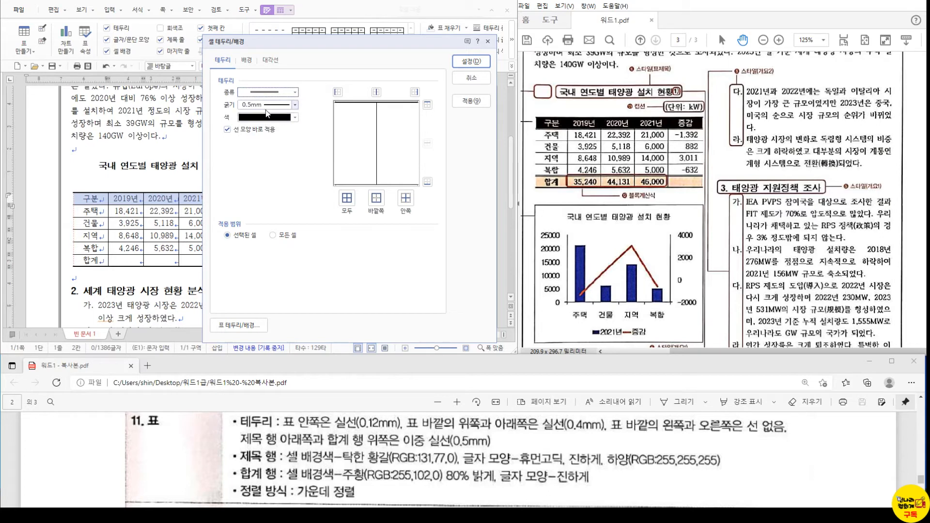
{"action": "left_click", "coordinate": [427, 182]}
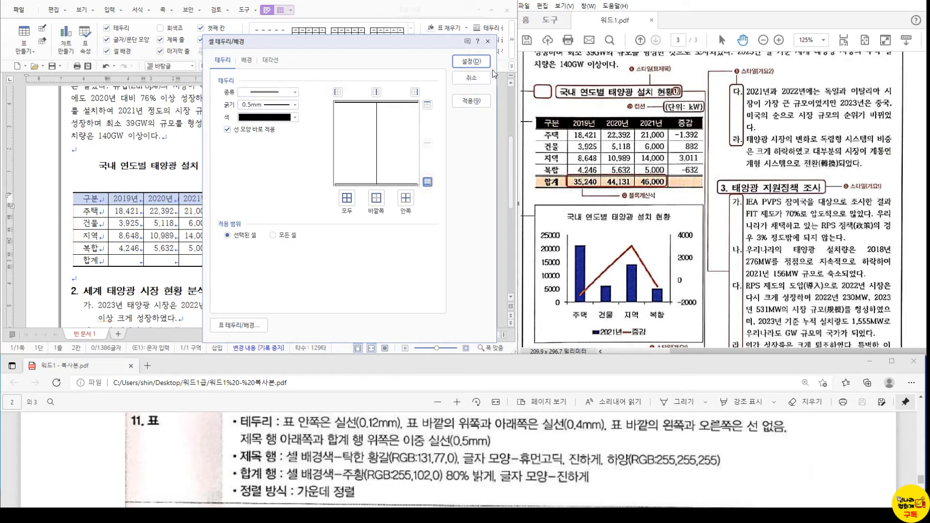
{"action": "left_click", "coordinate": [471, 61]}
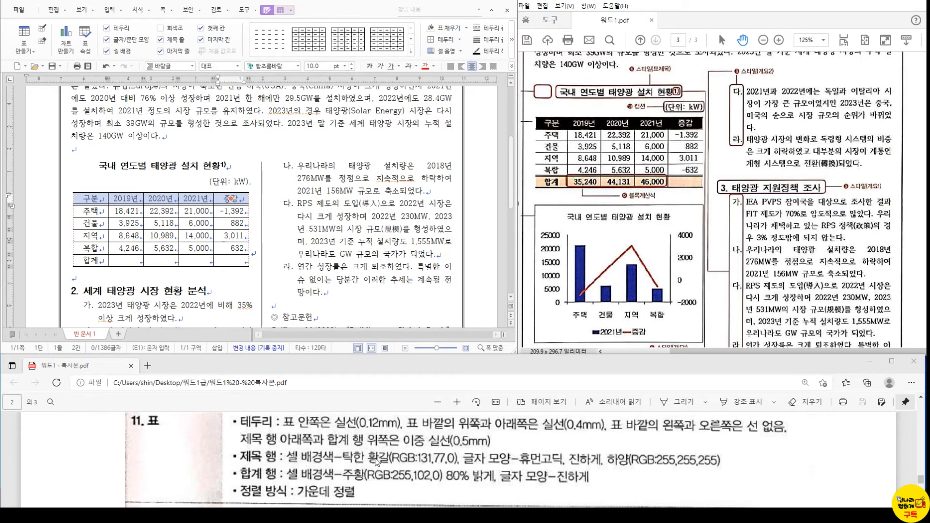
- Fill the header row cells with solid 탁한 황갈 (RGB 131,77,0)
{"action": "key", "text": "l"}
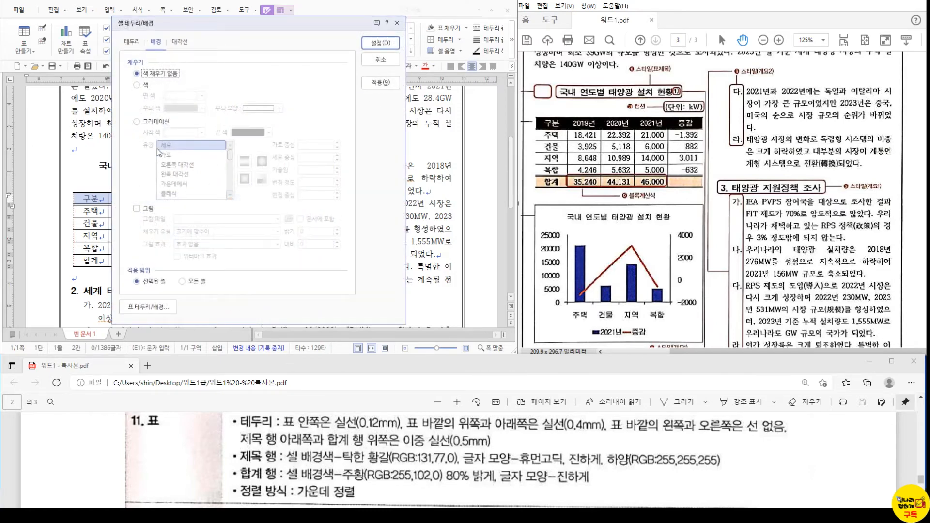
{"action": "left_click", "coordinate": [144, 86]}
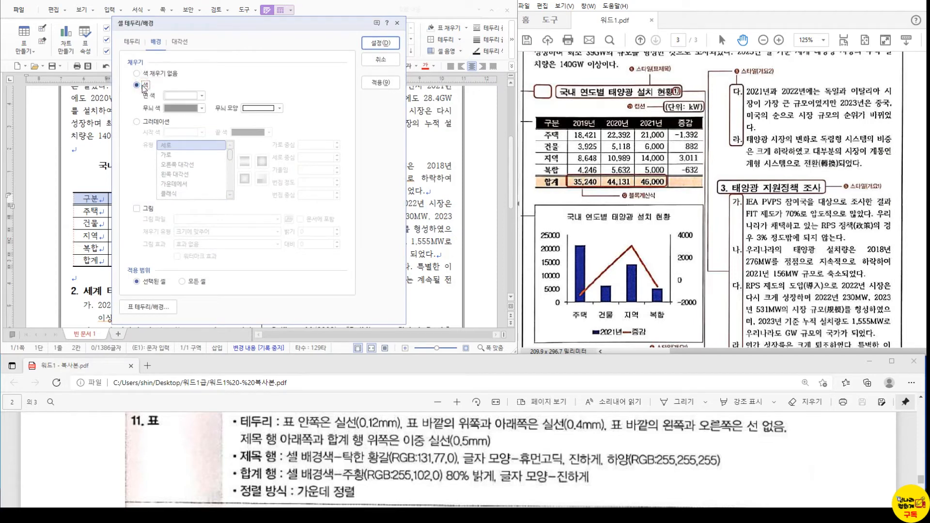
{"action": "left_click", "coordinate": [179, 95]}
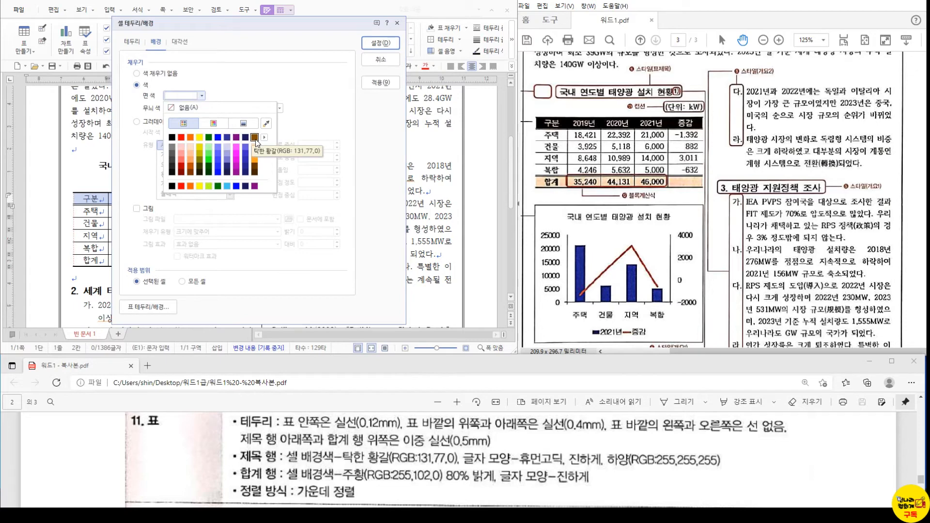
{"action": "left_click", "coordinate": [256, 139]}
{"action": "left_click", "coordinate": [380, 44]}
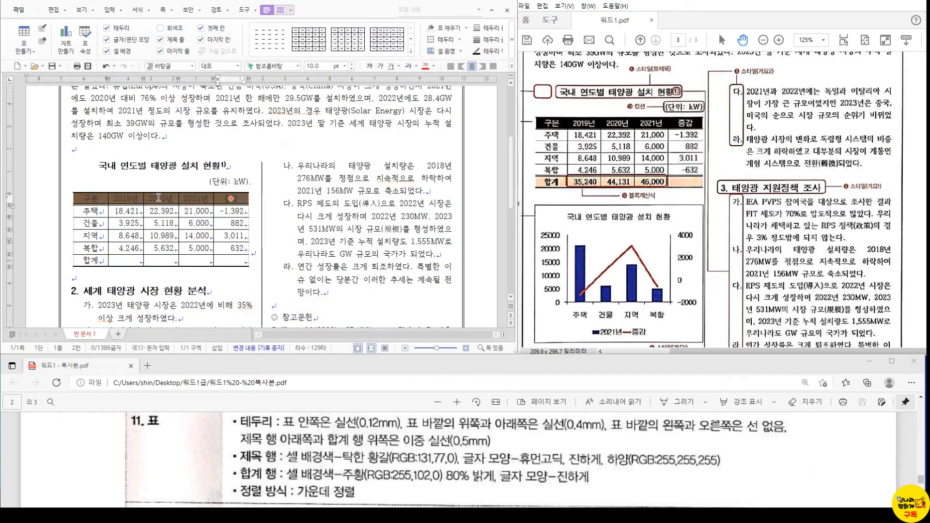
- Set the header row text to 휴먼고딕, bold, in white
{"action": "key", "text": "alt+l"}
{"action": "type", "text": "g"}
{"action": "type", "text": "휴먼"}
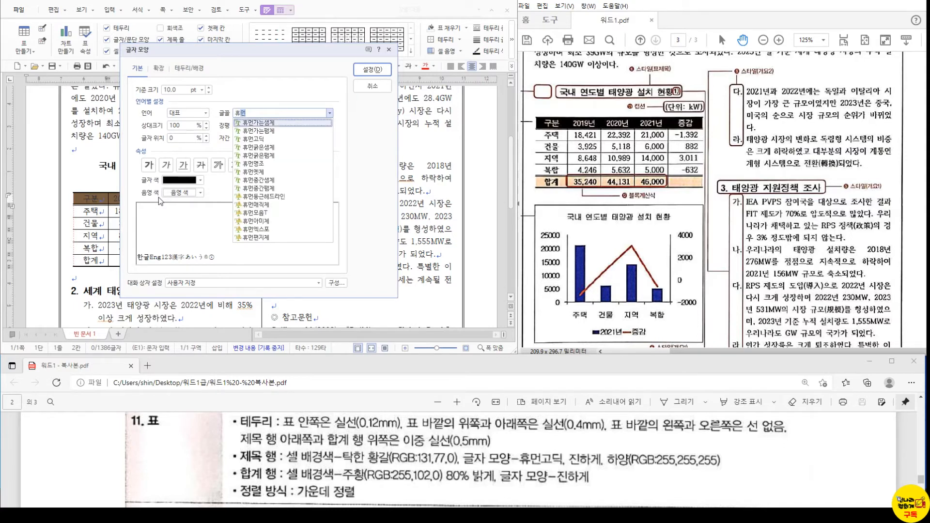
{"action": "left_click", "coordinate": [252, 139]}
{"action": "key", "text": "Return"}
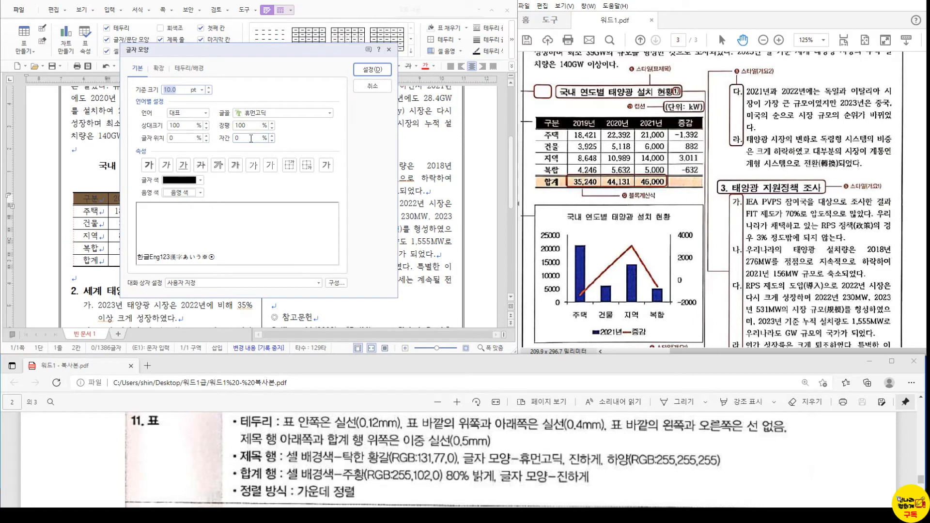
{"action": "left_click", "coordinate": [149, 165]}
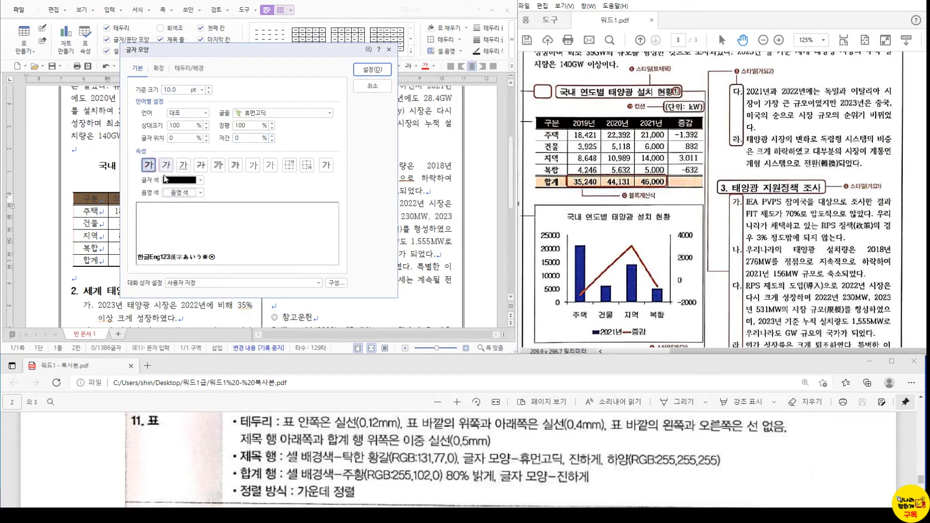
{"action": "left_click", "coordinate": [174, 181]}
{"action": "left_click", "coordinate": [170, 210]}
{"action": "left_click", "coordinate": [372, 70]}
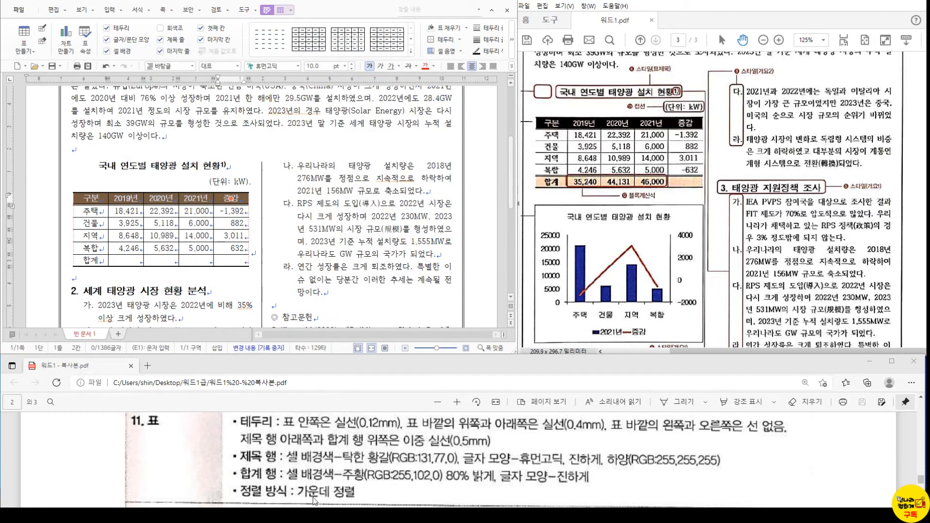
{"action": "scroll", "coordinate": [316, 502], "scroll_direction": "down", "scroll_amount": 1}
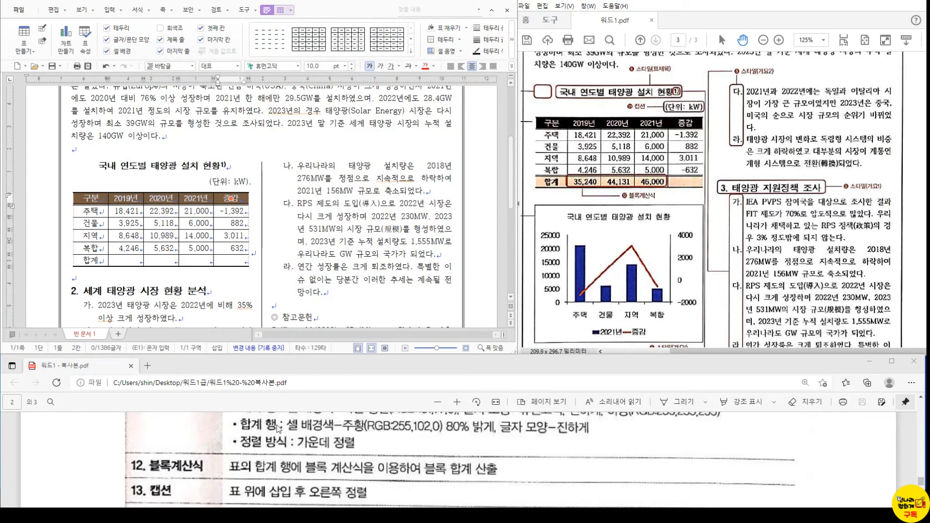
- Fill the 합계 row with orange 80% lighter and choose bold for its text
{"action": "scroll", "coordinate": [288, 441], "scroll_direction": "up", "scroll_amount": 1}
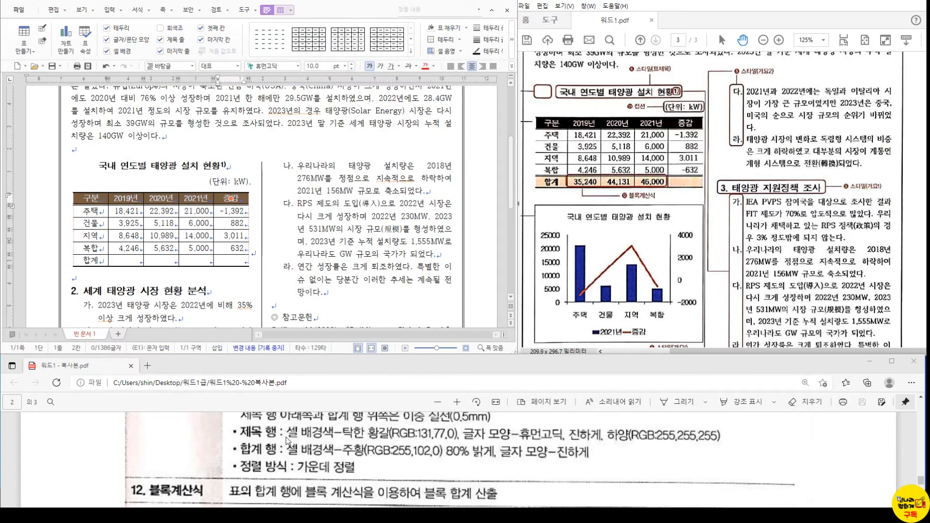
{"action": "left_click", "coordinate": [127, 236]}
{"action": "left_click_drag", "start_coordinate": [93, 260], "coordinate": [250, 271]}
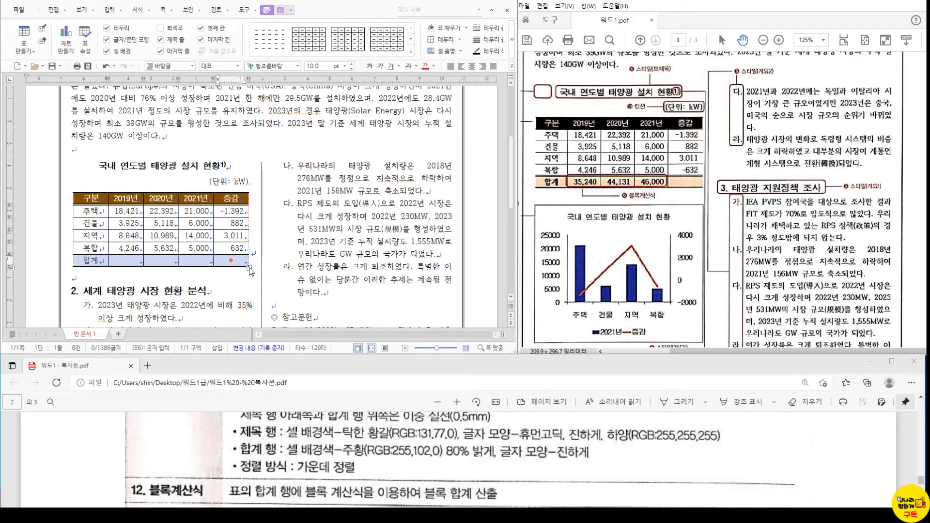
{"action": "key", "text": "c"}
{"action": "left_click_drag", "start_coordinate": [161, 18], "coordinate": [218, 24]}
{"action": "left_click", "coordinate": [194, 90]}
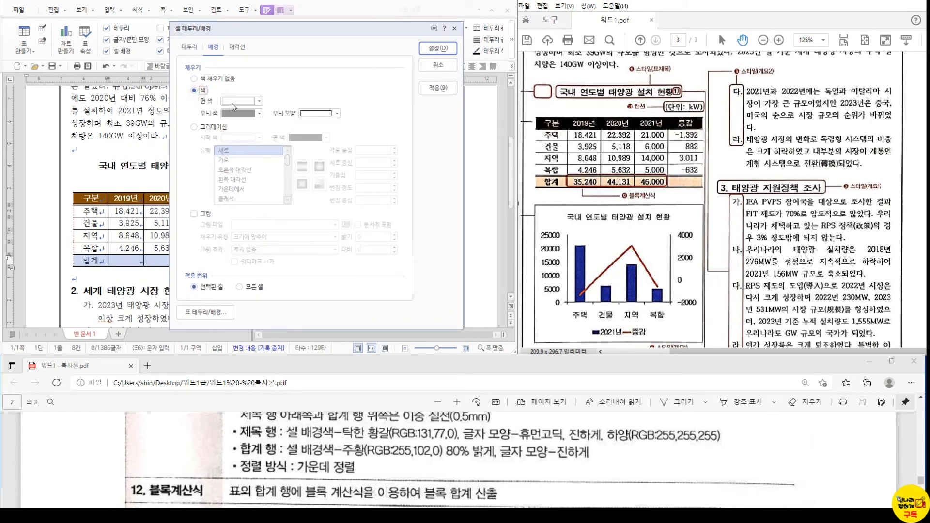
{"action": "left_click", "coordinate": [245, 100]}
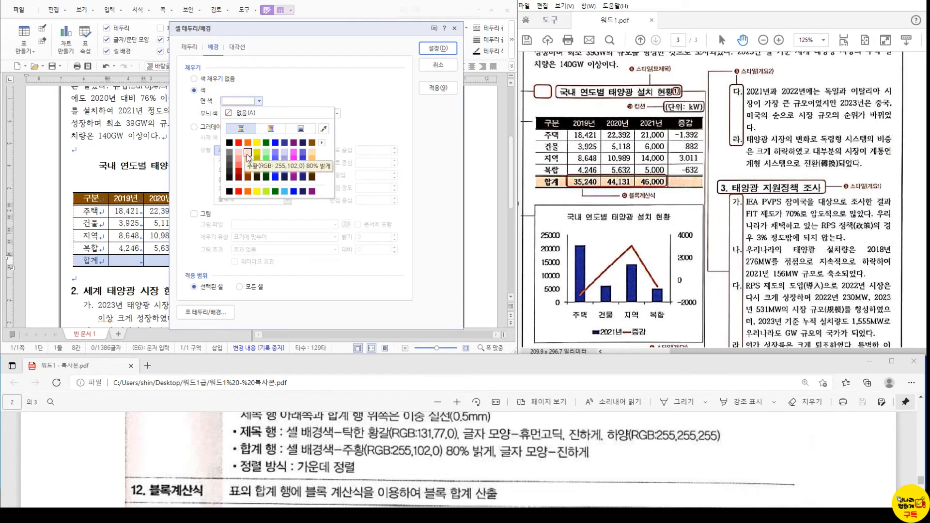
{"action": "left_click", "coordinate": [246, 154]}
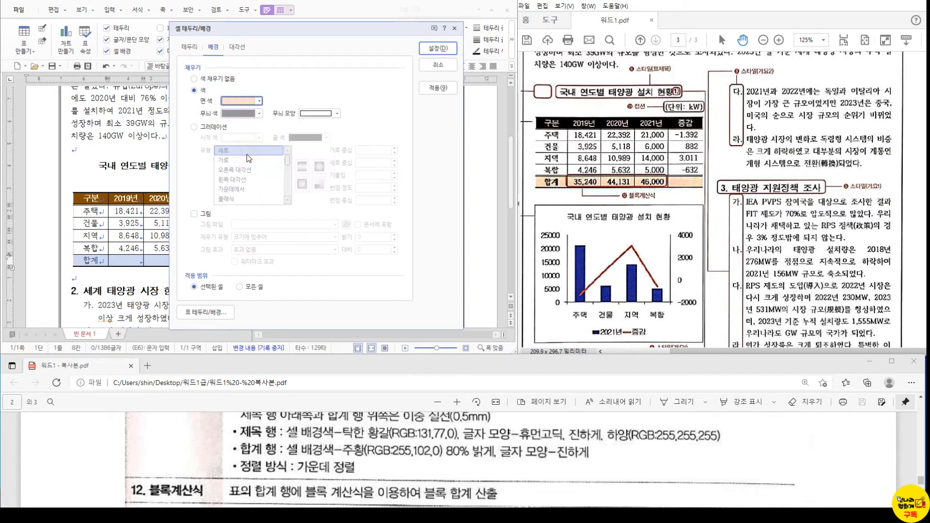
{"action": "left_click", "coordinate": [429, 48]}
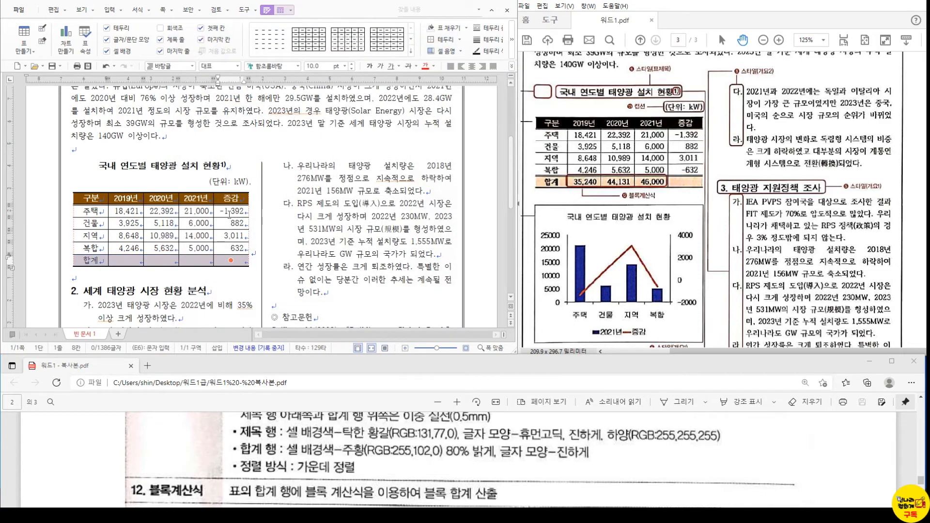
{"action": "key", "text": "alt+l"}
{"action": "left_click", "coordinate": [149, 165]}
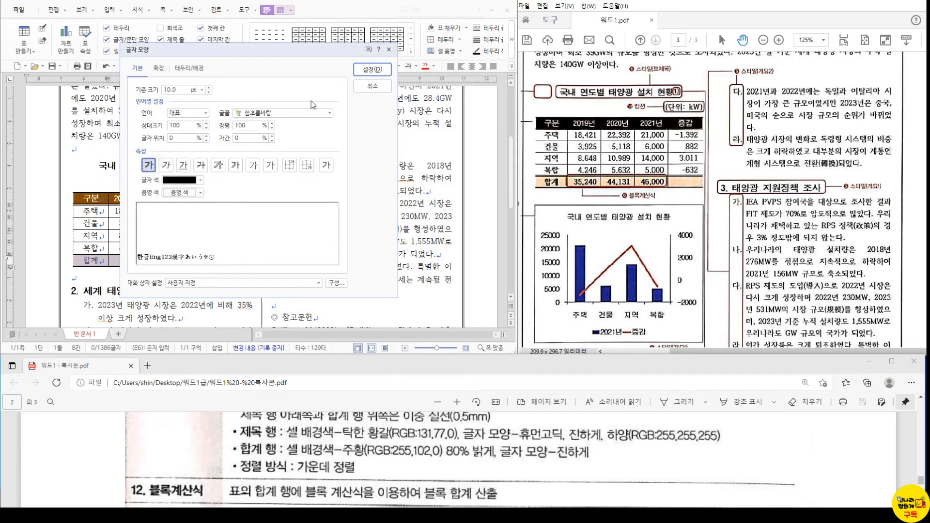
- Confirm the bold 합계 row text and deselect the row to check its fill
{"action": "left_click", "coordinate": [372, 69]}
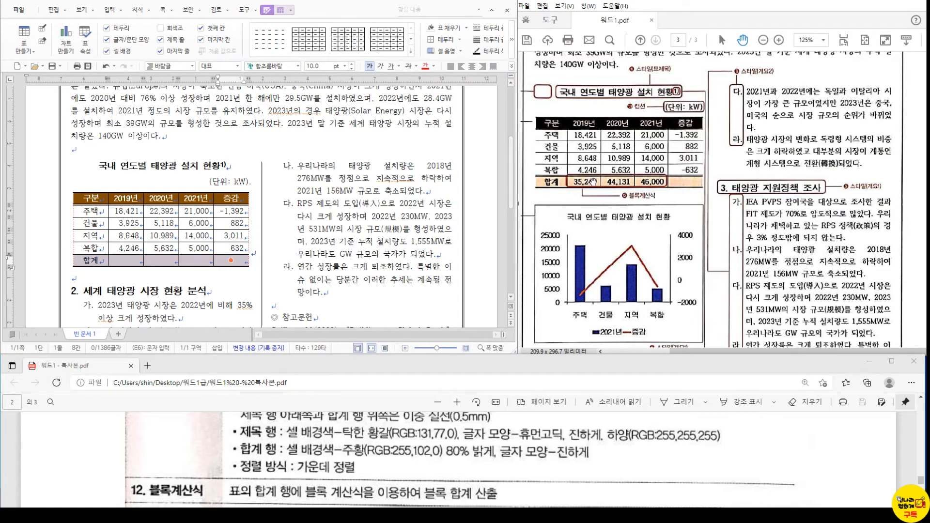
{"action": "left_click", "coordinate": [92, 261]}
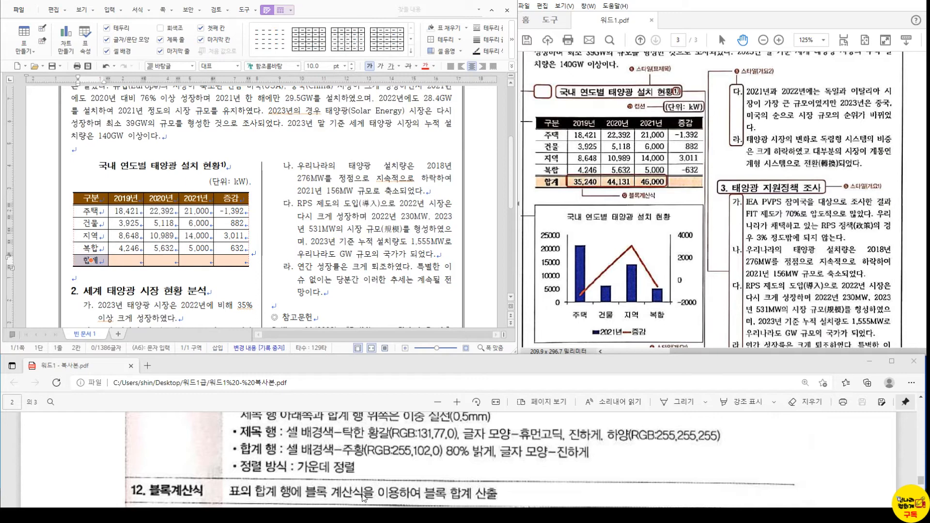
{"action": "scroll", "coordinate": [349, 469], "scroll_direction": "down", "scroll_amount": 1}
{"action": "scroll", "coordinate": [343, 468], "scroll_direction": "down", "scroll_amount": 1}
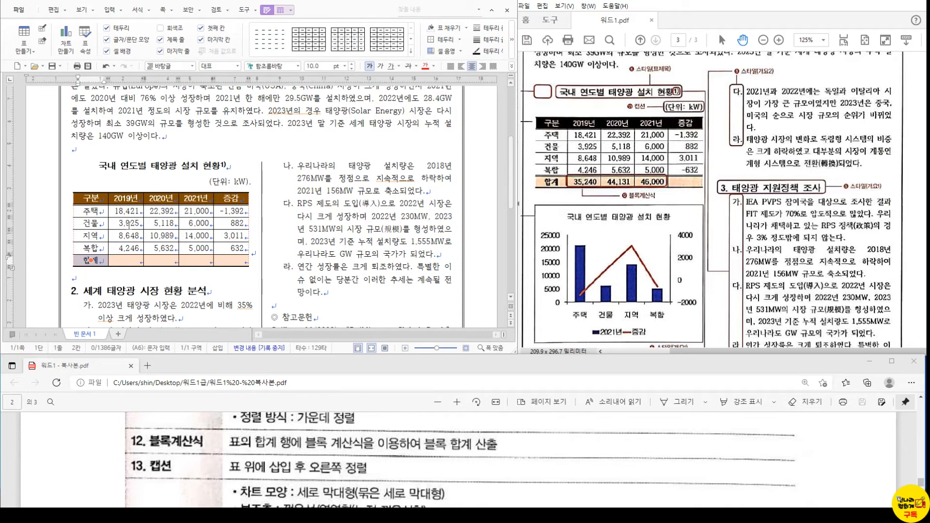
- Block-sum the 2019–2021 figures into the 합계 row: 35,240, 44,131 and 46,000
{"action": "left_click_drag", "start_coordinate": [119, 212], "coordinate": [195, 262]}
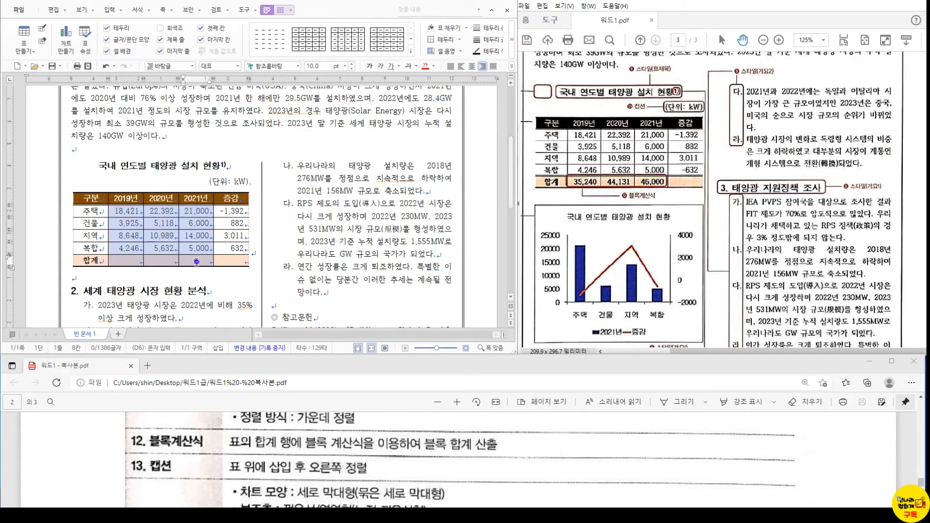
{"action": "right_click", "coordinate": [195, 262]}
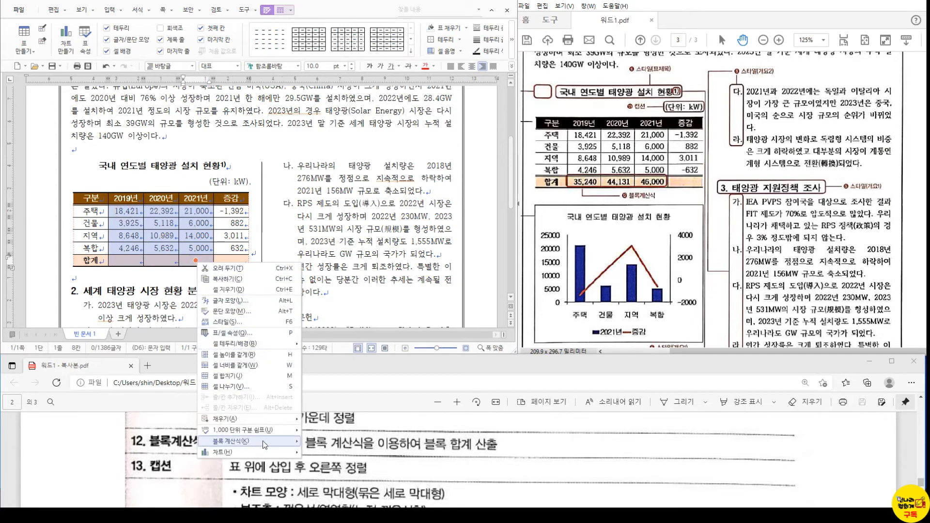
{"action": "mouse_move", "coordinate": [263, 441]}
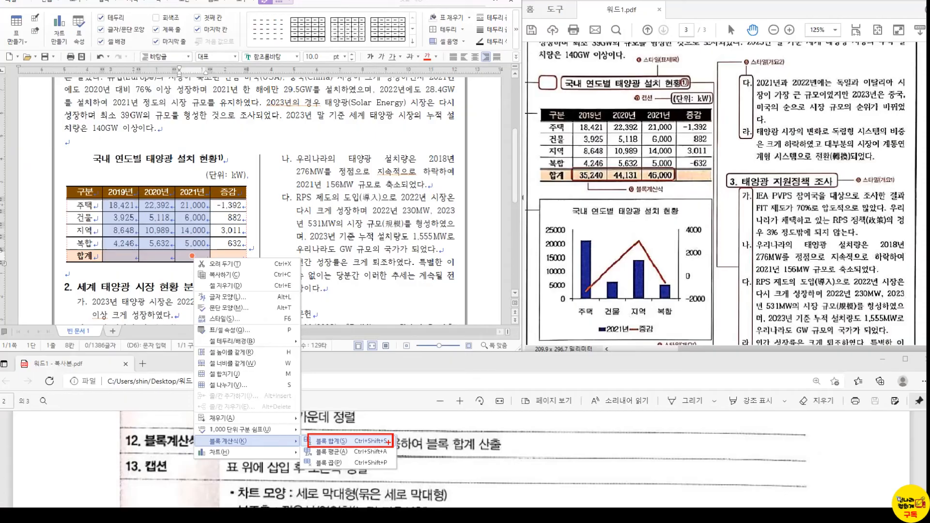
{"action": "left_click", "coordinate": [435, 443]}
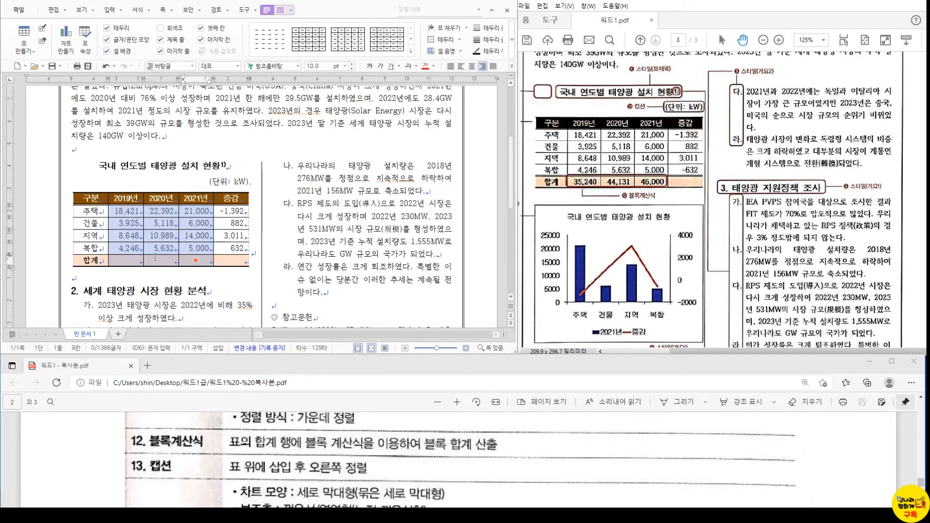
{"action": "key", "text": "ctrl+shift+s"}
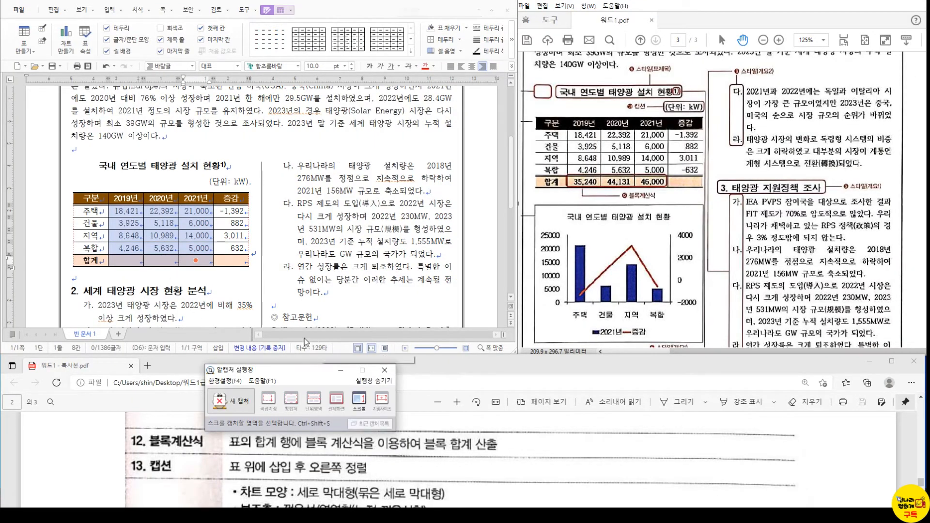
{"action": "left_click", "coordinate": [385, 370]}
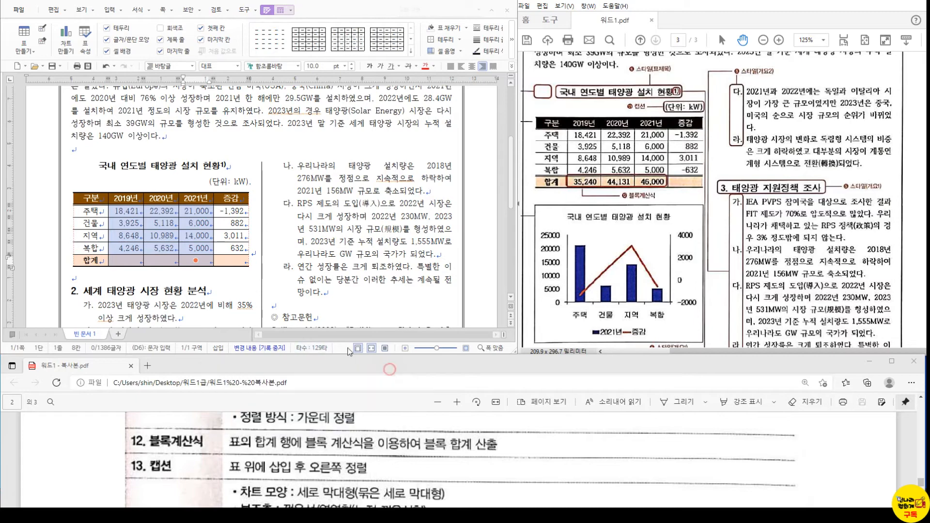
{"action": "right_click", "coordinate": [136, 226]}
{"action": "mouse_move", "coordinate": [195, 406]}
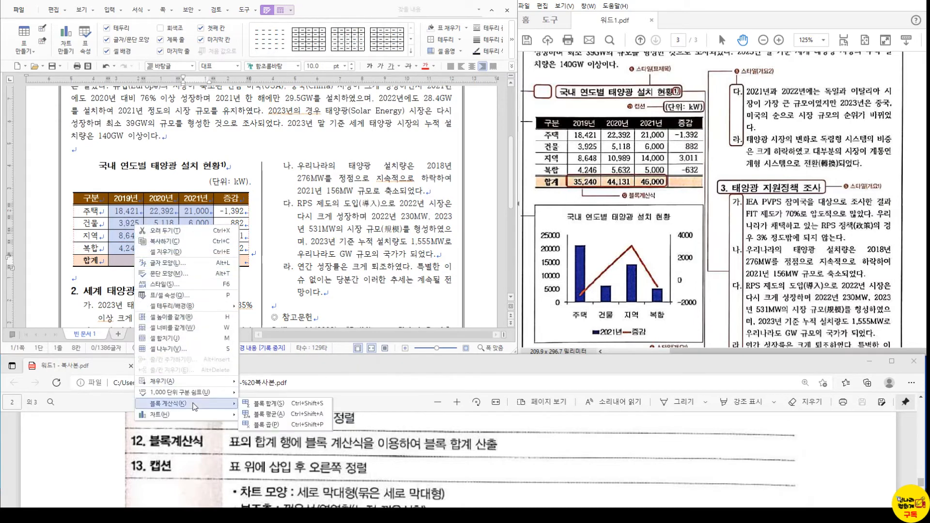
{"action": "left_click", "coordinate": [265, 403]}
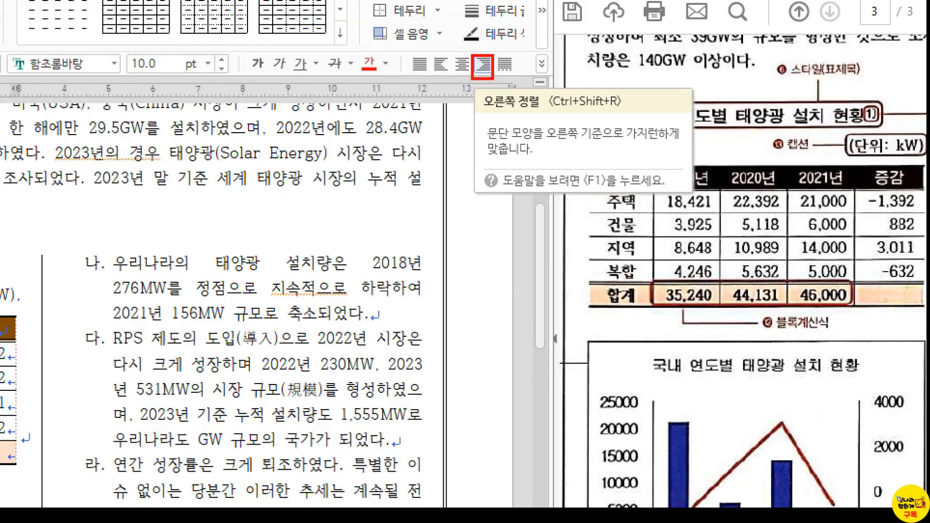
- Right-align the 합계 totals and select the 주택–복합 category labels for the chart
{"action": "left_click", "coordinate": [483, 65]}
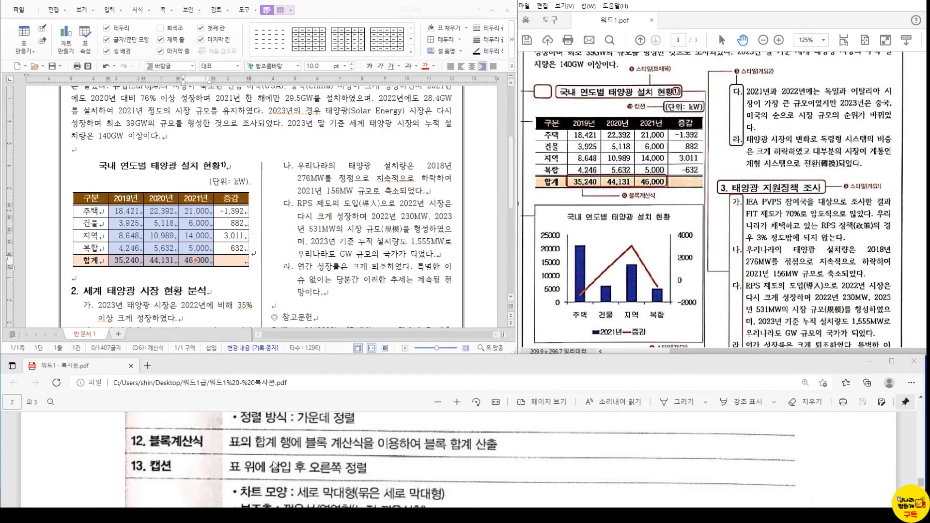
{"action": "scroll", "coordinate": [274, 465], "scroll_direction": "down", "scroll_amount": 2}
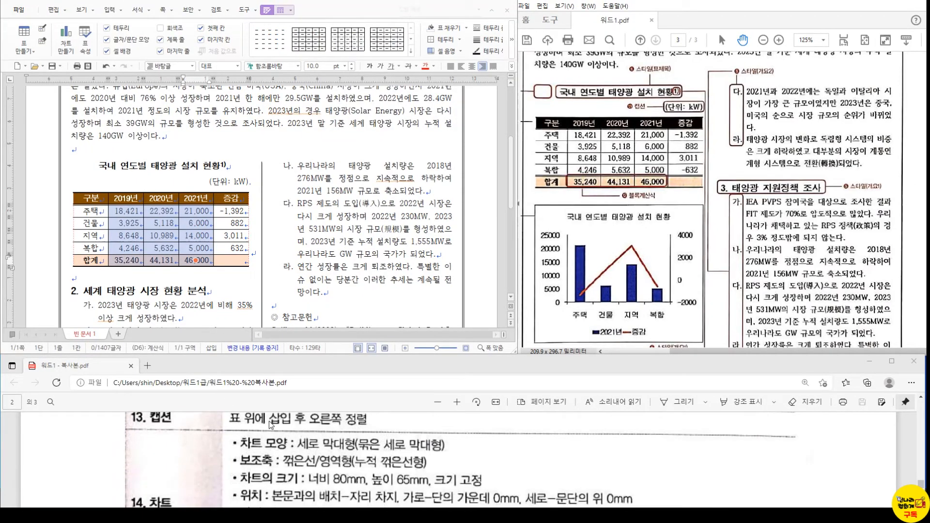
{"action": "left_click", "coordinate": [227, 179]}
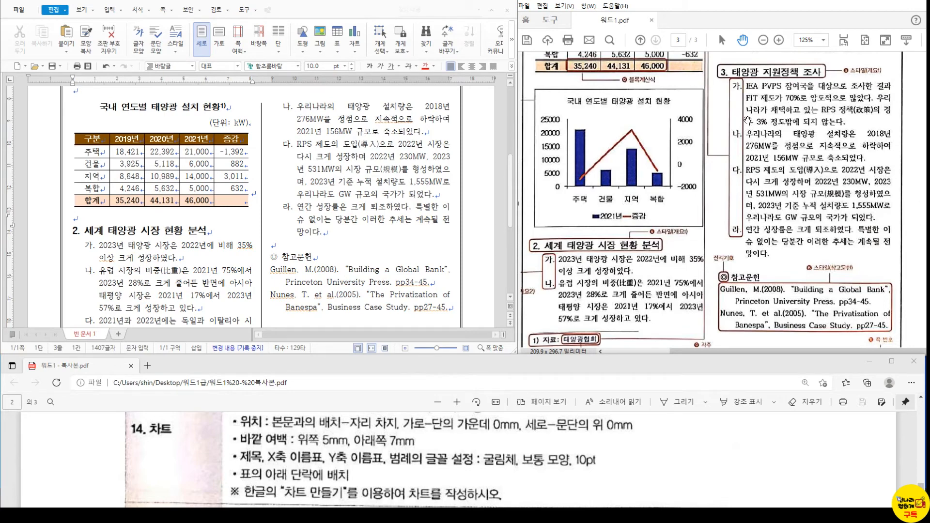
{"action": "left_click_drag", "start_coordinate": [95, 151], "coordinate": [97, 189]}
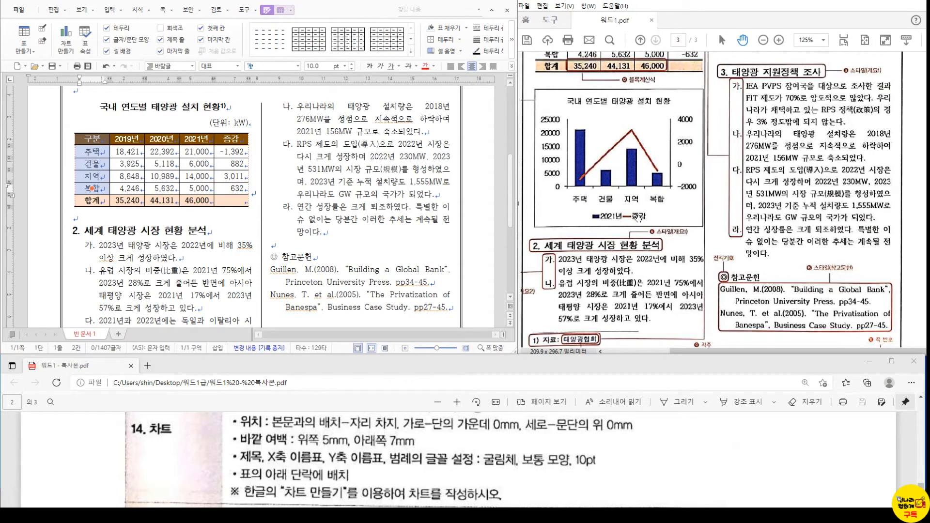
- Insert a column chart from the selected 2021년 and 증감 columns, skipping the data editor
{"action": "left_click_drag", "start_coordinate": [204, 143], "coordinate": [230, 187]}
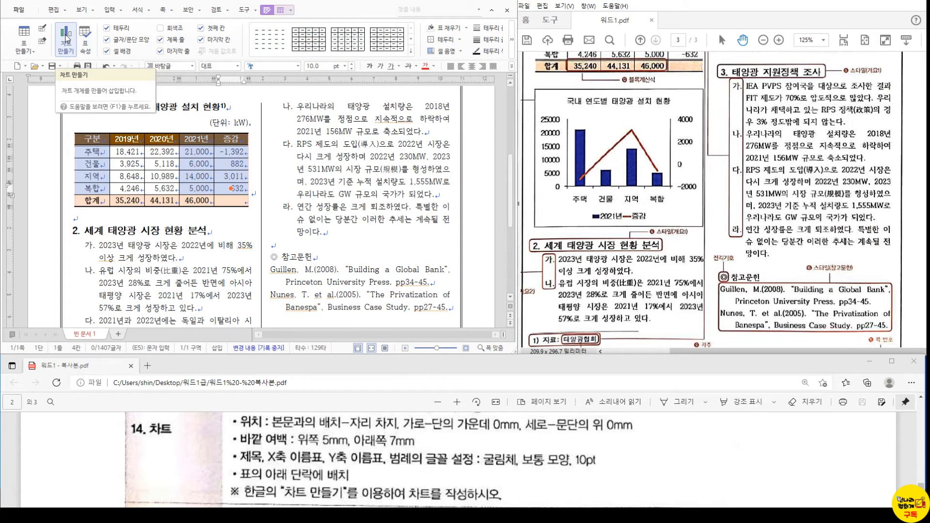
{"action": "left_click", "coordinate": [66, 37]}
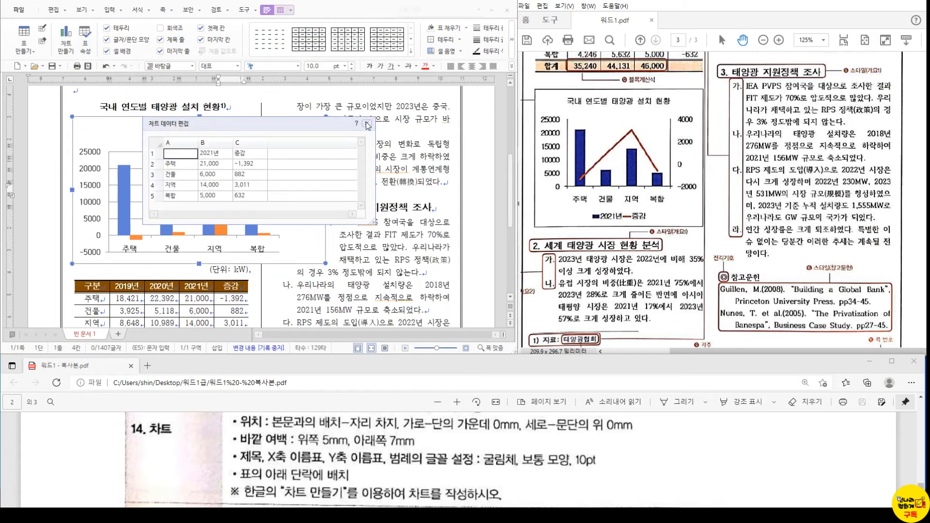
{"action": "left_click", "coordinate": [366, 126]}
- Add blank lines below the table and return to the previous empty line
{"action": "scroll", "coordinate": [121, 263], "scroll_direction": "down", "scroll_amount": 4}
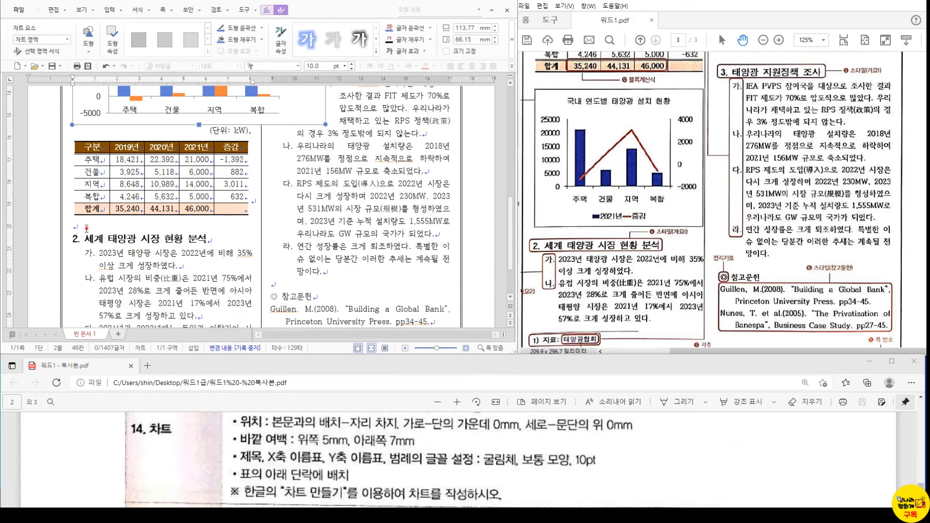
{"action": "left_click", "coordinate": [87, 228]}
{"action": "key", "text": "Return"}
{"action": "key", "text": "Return"}
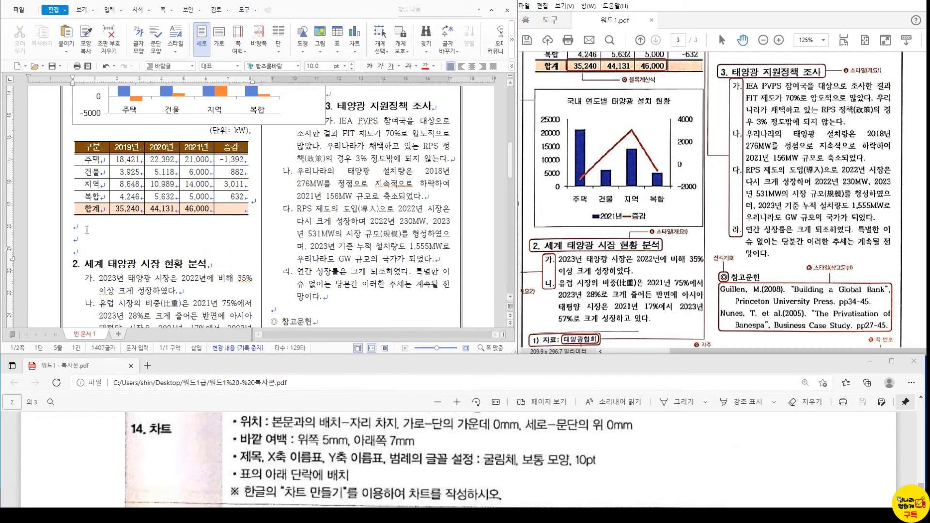
{"action": "left_click", "coordinate": [85, 239]}
- Bring the reference PDF window to the front and adjust its view
{"action": "left_click", "coordinate": [567, 81]}
{"action": "left_click", "coordinate": [911, 0]}
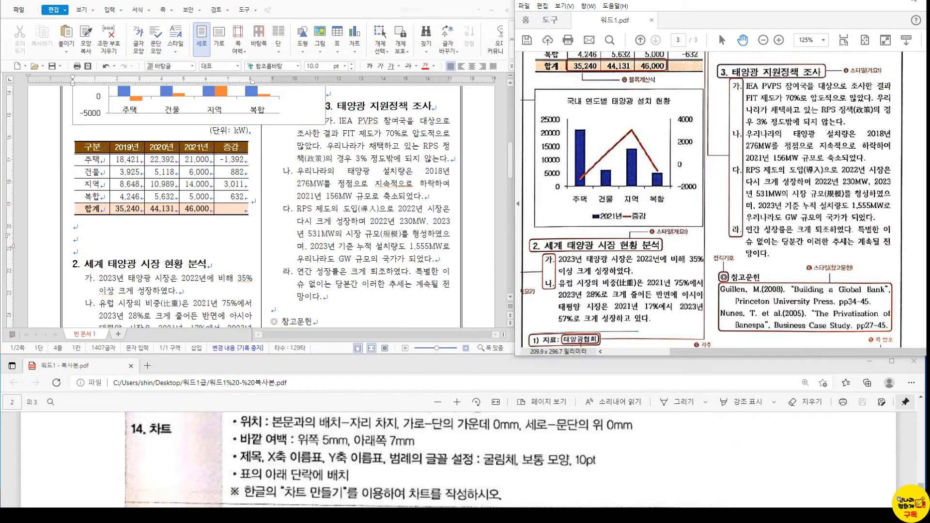
{"action": "left_click_drag", "start_coordinate": [553, 80], "coordinate": [563, 78]}
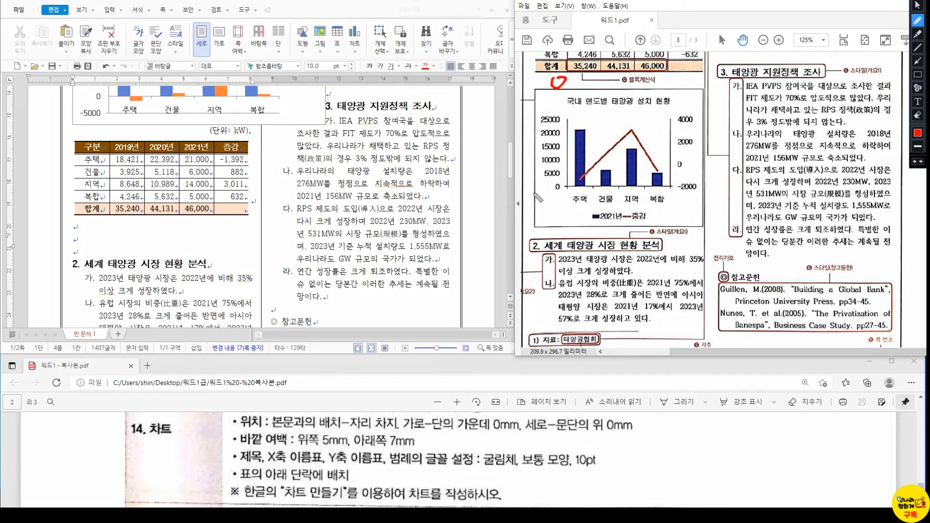
{"action": "left_click_drag", "start_coordinate": [563, 239], "coordinate": [563, 230]}
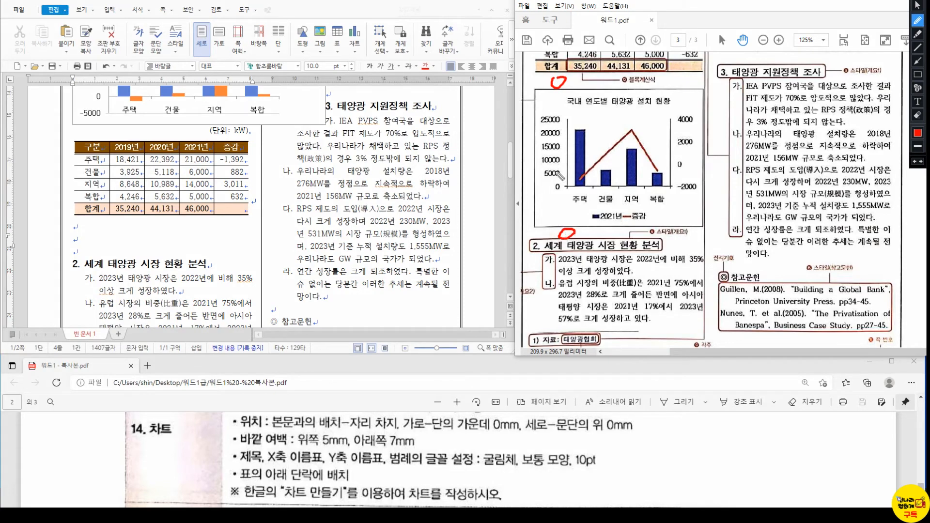
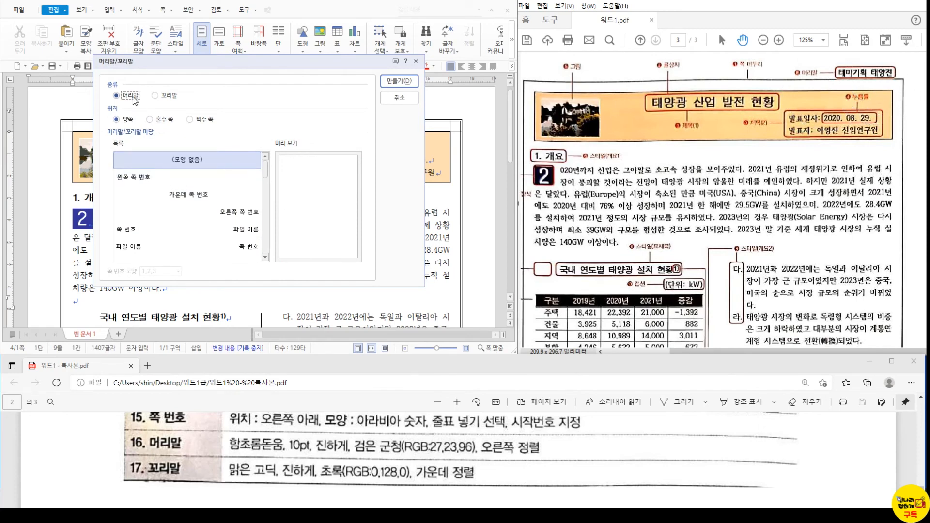
- Create a both-pages header reading '테마기획 태양광' and set its font to 함초롬돋움
{"action": "left_click", "coordinate": [411, 83]}
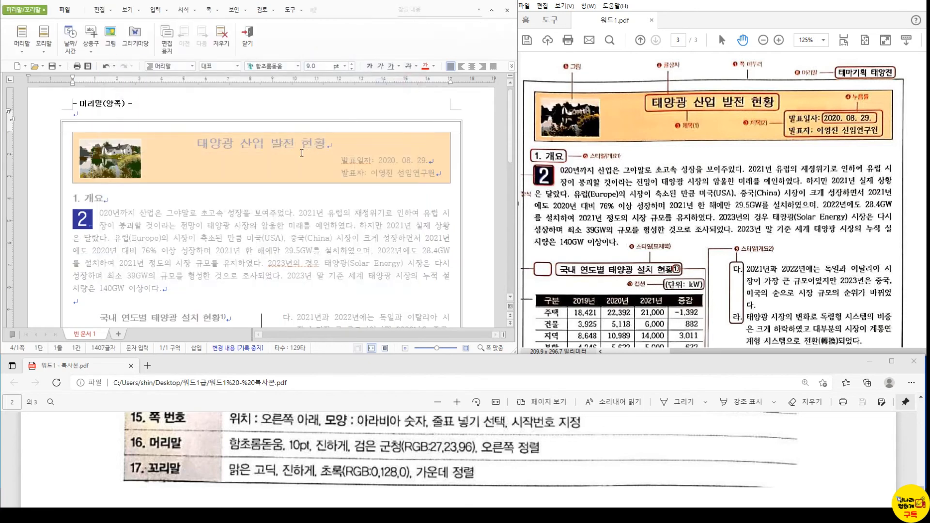
{"action": "type", "text": "테마기획 "}
{"action": "type", "text": "태양광"}
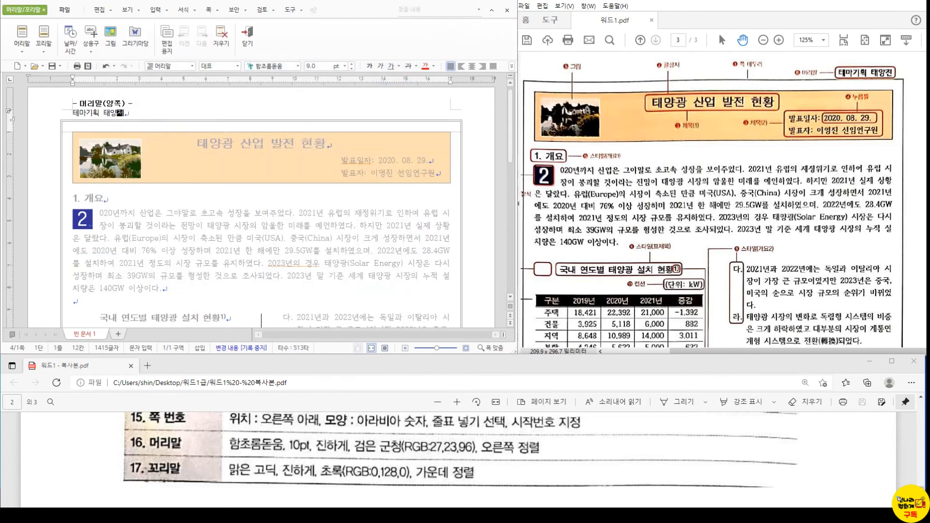
{"action": "left_click_drag", "start_coordinate": [124, 113], "coordinate": [72, 114]}
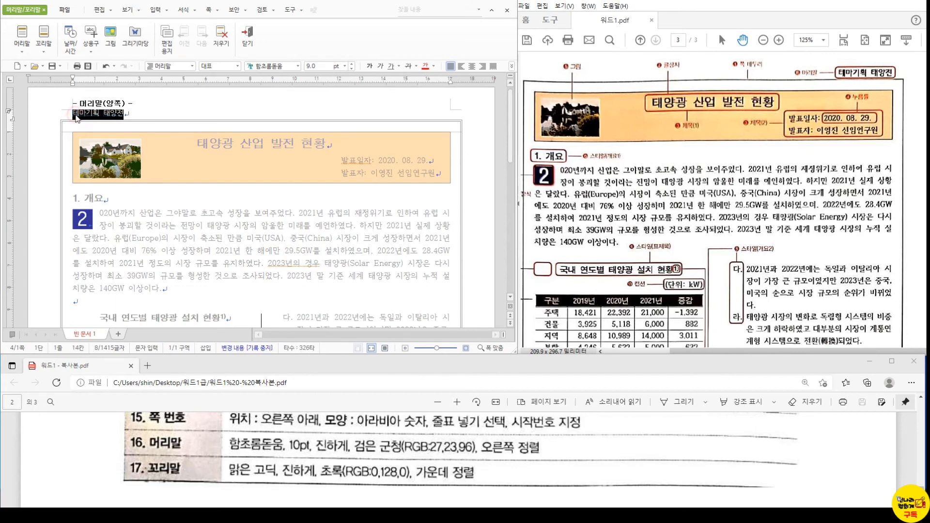
{"action": "key", "text": "alt+l"}
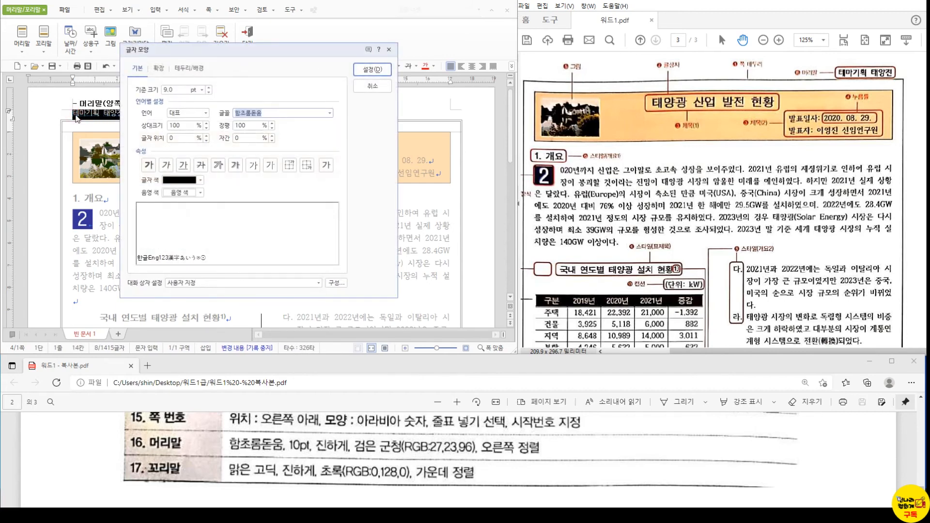
{"action": "type", "text": "함초롬"}
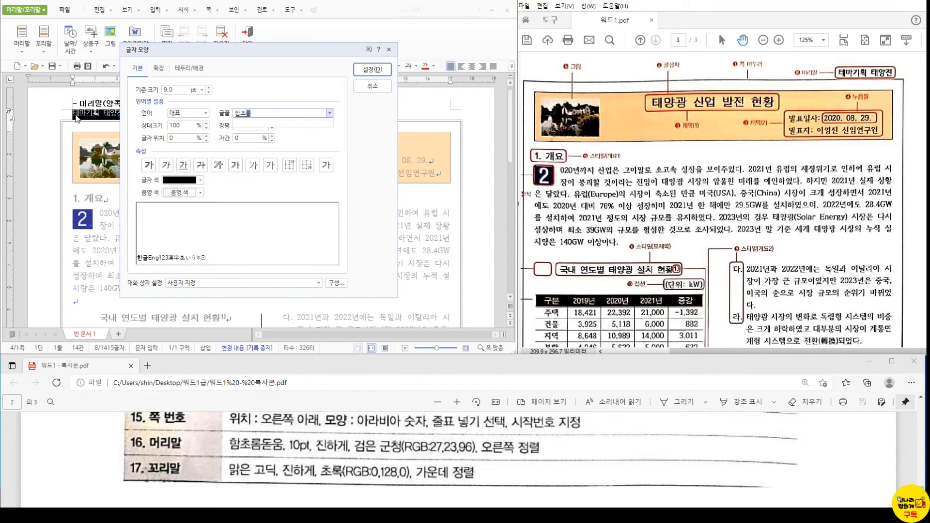
{"action": "left_click", "coordinate": [329, 114]}
{"action": "left_click", "coordinate": [282, 113]}
{"action": "type", "text": "돋"}
{"action": "type", "text": "움"}
{"action": "key", "text": "Return"}
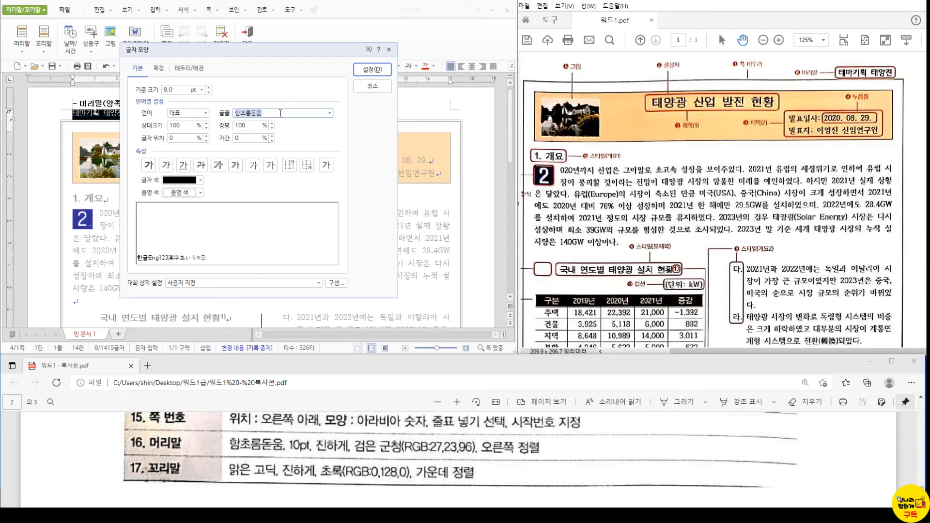
- Make the header text 10 pt, bold and dark navy (Office colour set)
{"action": "left_click", "coordinate": [175, 90]}
{"action": "type", "text": "10"}
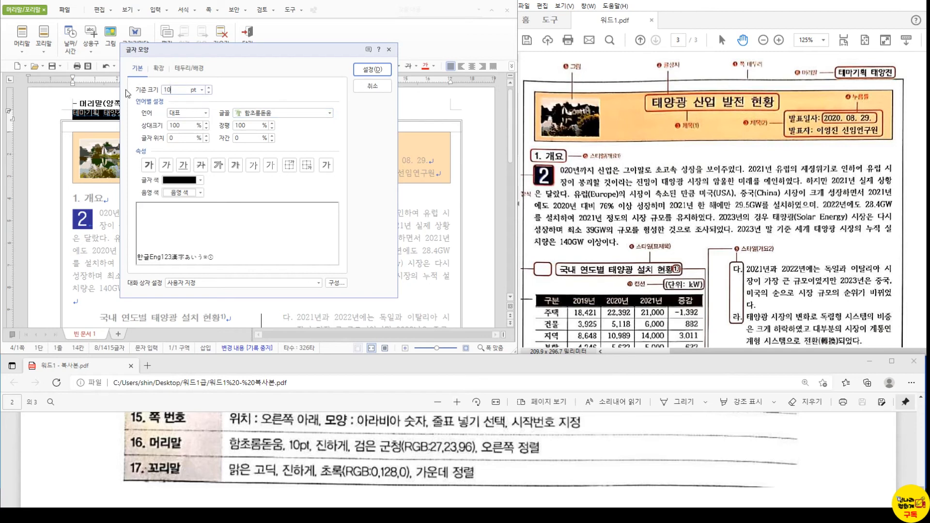
{"action": "left_click", "coordinate": [147, 165]}
{"action": "left_click", "coordinate": [200, 180]}
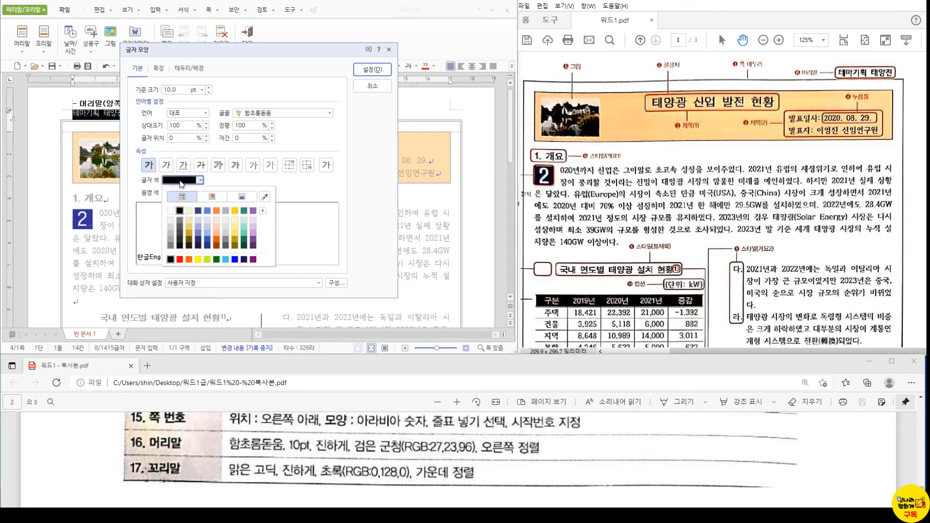
{"action": "left_click", "coordinate": [263, 211]}
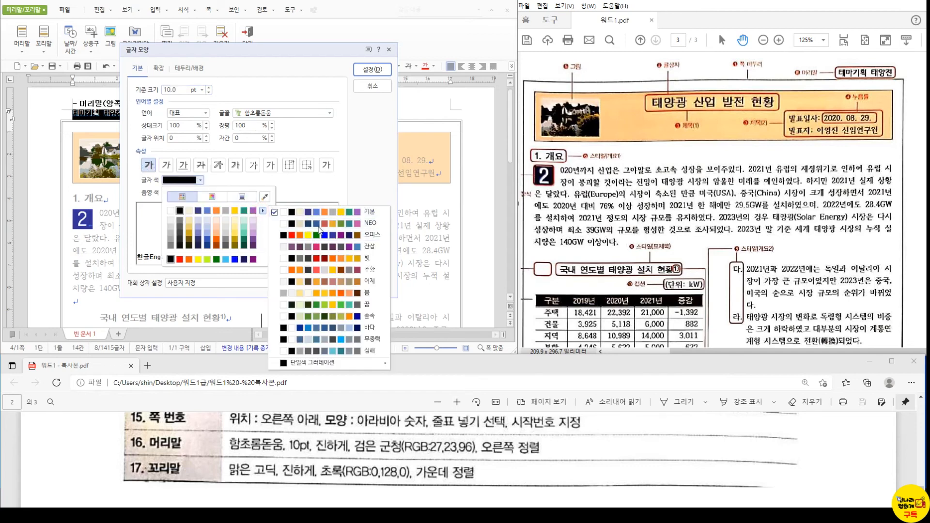
{"action": "left_click", "coordinate": [316, 239]}
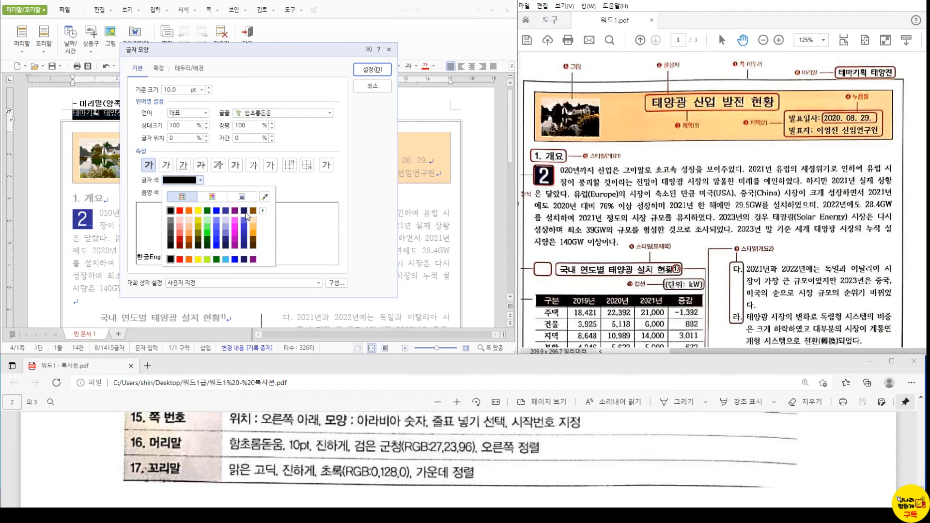
{"action": "left_click", "coordinate": [243, 211]}
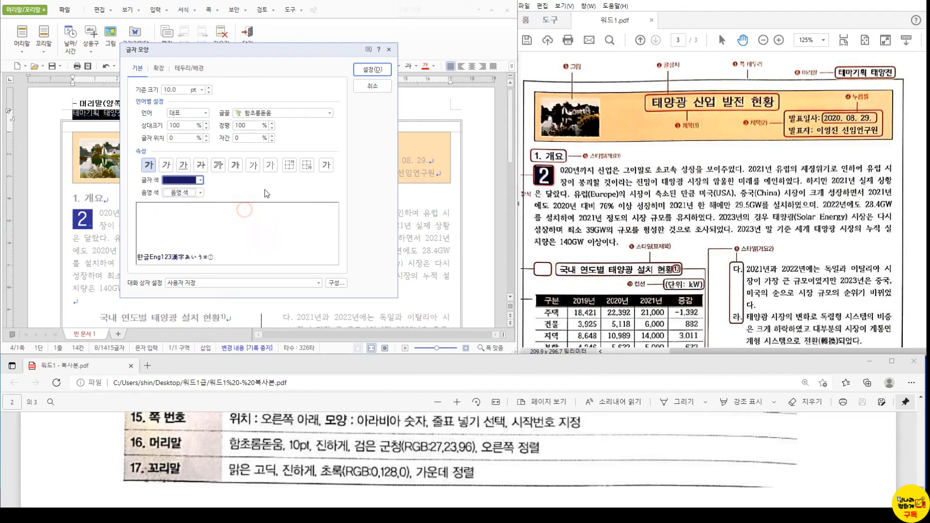
{"action": "left_click", "coordinate": [200, 180]}
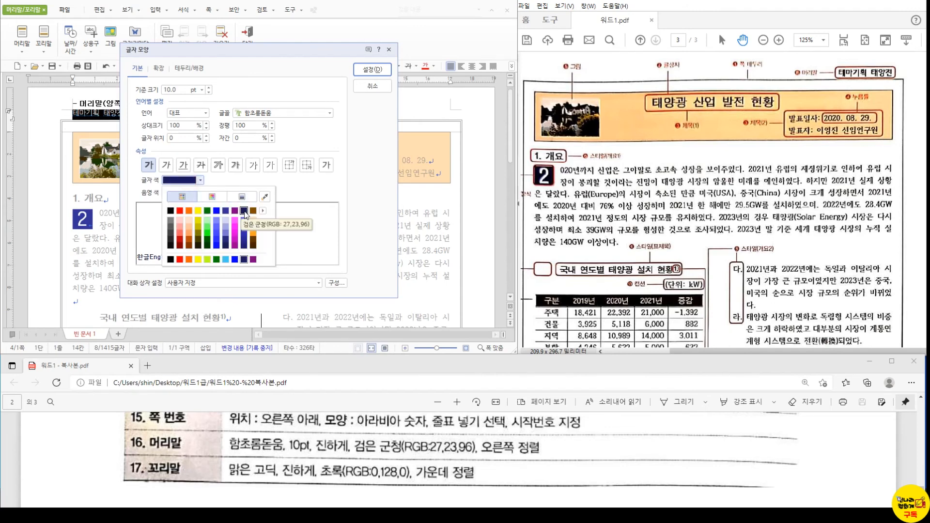
{"action": "left_click", "coordinate": [244, 212]}
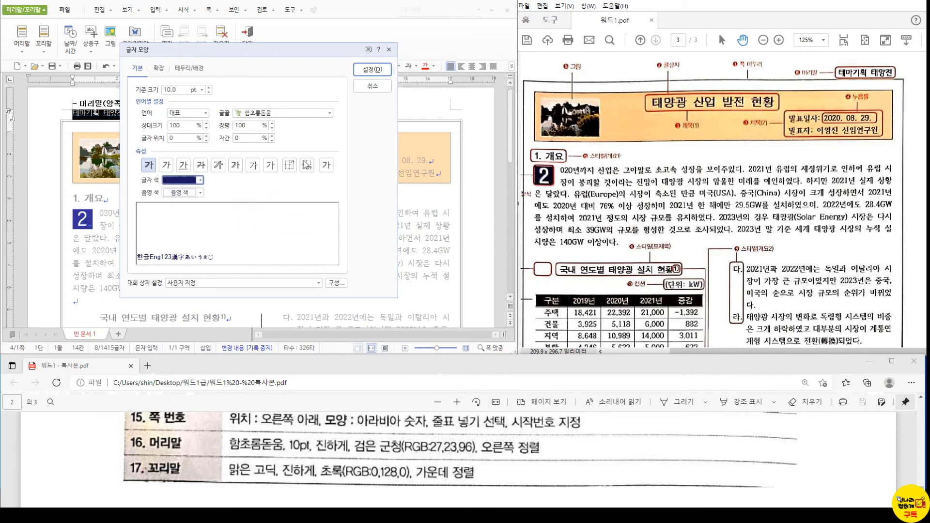
{"action": "left_click", "coordinate": [372, 69]}
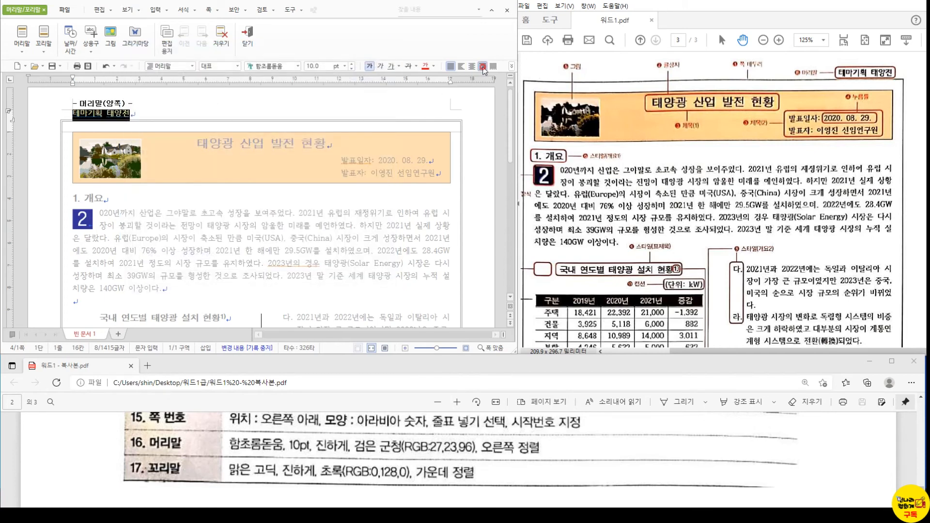
- Right-align the header and scroll down to check its appearance
{"action": "left_click", "coordinate": [482, 65]}
{"action": "left_click", "coordinate": [384, 115]}
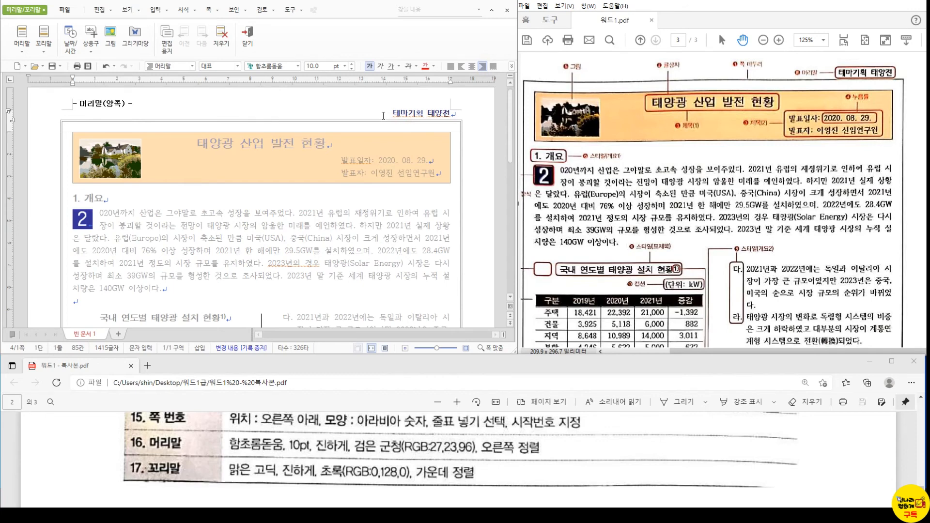
{"action": "scroll", "coordinate": [677, 252], "scroll_direction": "down", "scroll_amount": 7}
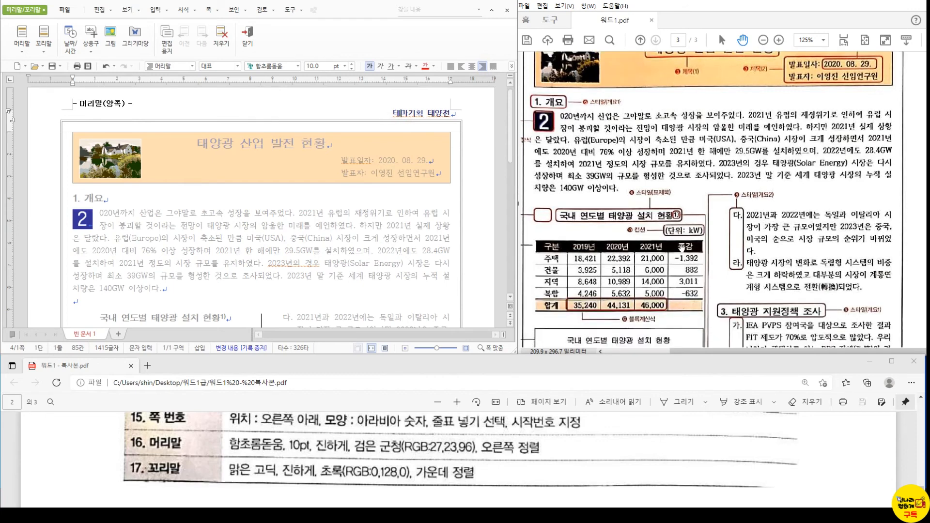
{"action": "scroll", "coordinate": [684, 252], "scroll_direction": "down", "scroll_amount": 2}
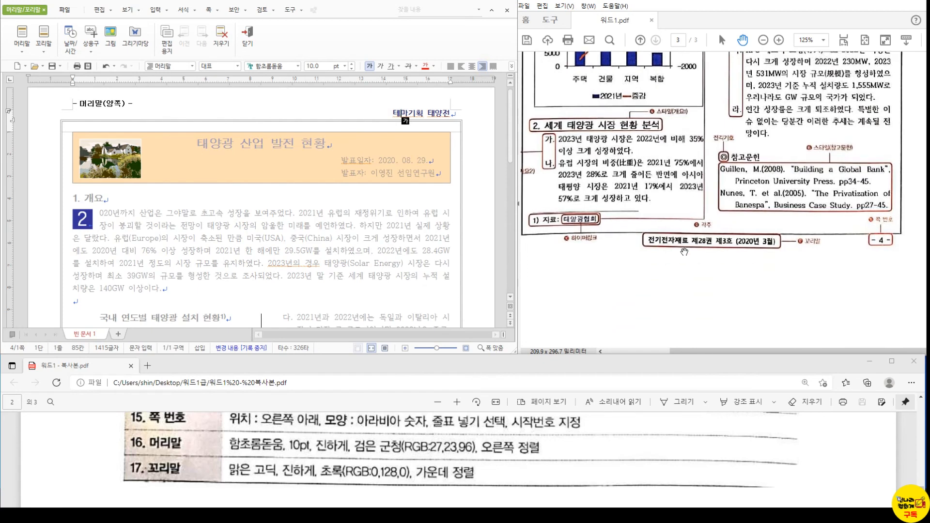
{"action": "key", "text": "ctrl"}
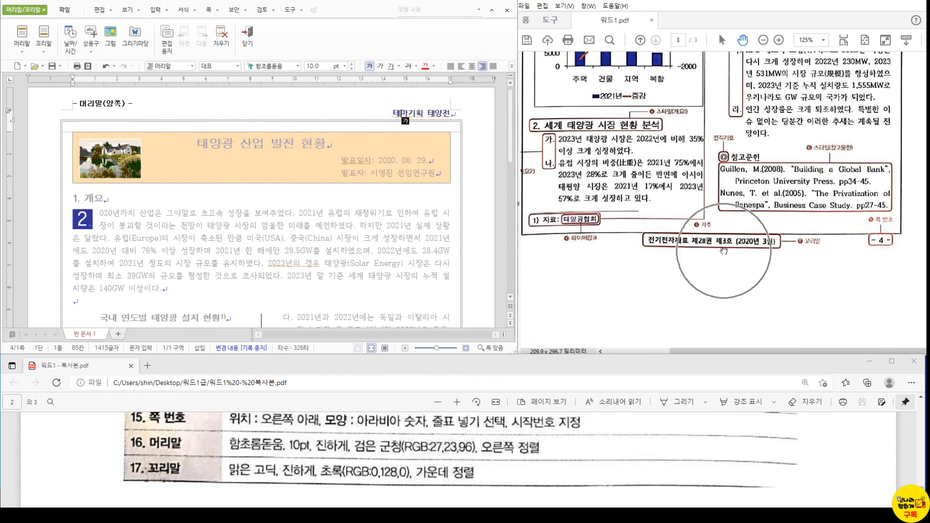
- Create a footer reading '전기전자재료 제28권 제3호 (2020년 3월)'
{"action": "left_click", "coordinate": [247, 36]}
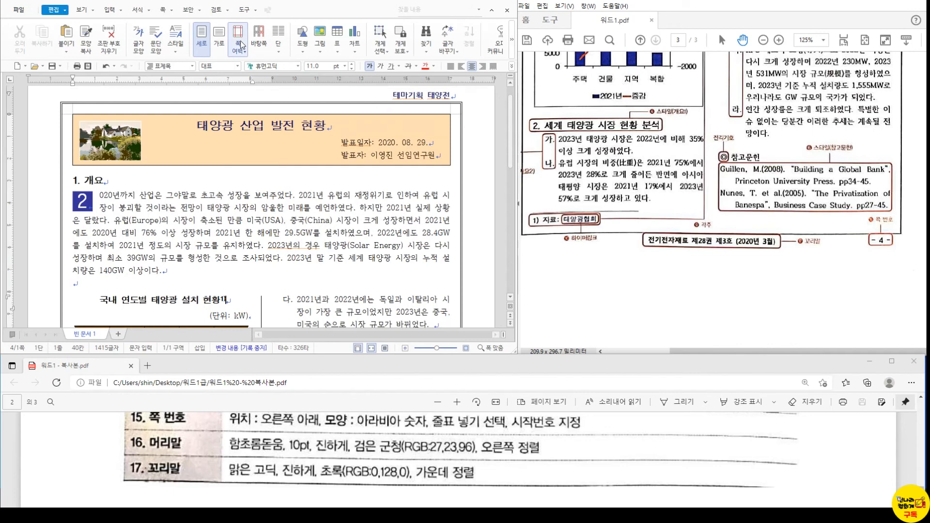
{"action": "left_click", "coordinate": [89, 285]}
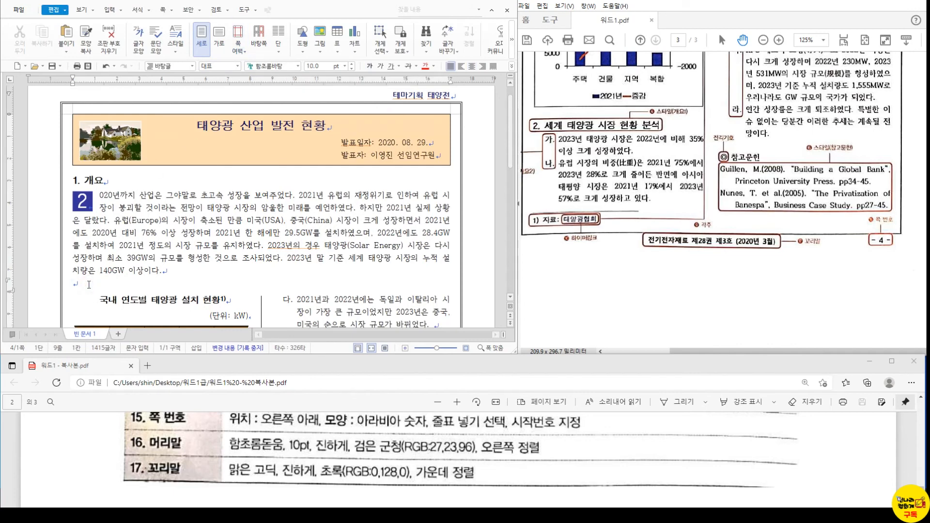
{"action": "key", "text": "ctrl+n"}
{"action": "key", "text": "h"}
{"action": "left_click", "coordinate": [170, 95]}
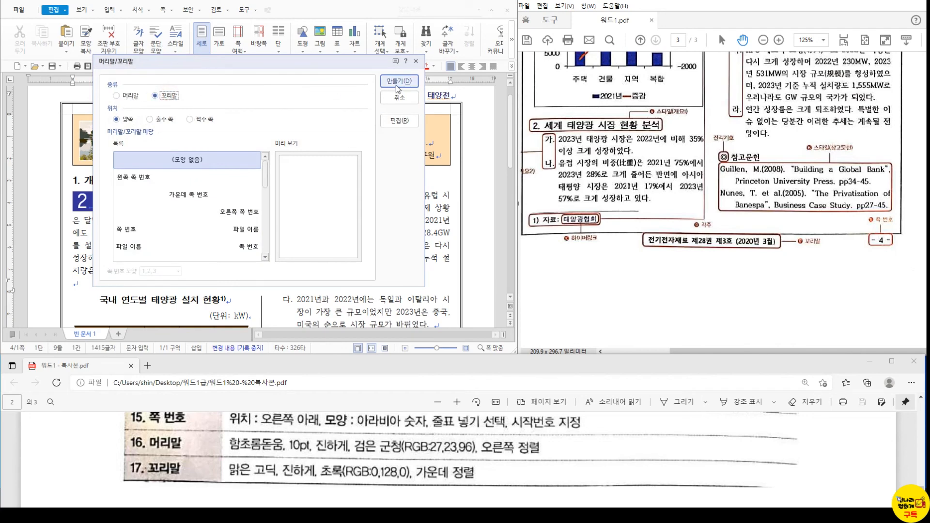
{"action": "left_click", "coordinate": [397, 82]}
{"action": "type", "text": "전기전자재료"}
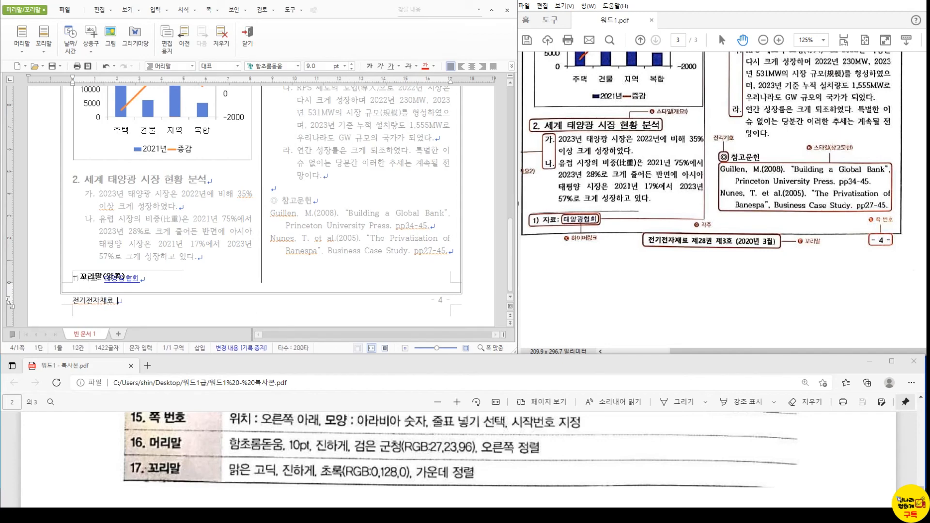
{"action": "type", "text": " 제28권 제3호 (2020년 3월)"}
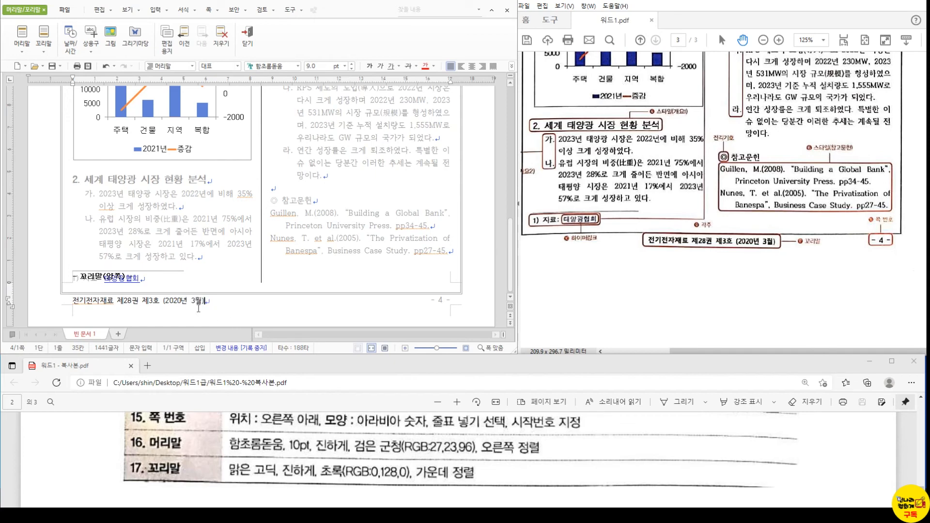
- Centre the footer in bold green 맑은 고딕, then return to the body
{"action": "triple_click", "coordinate": [197, 306]}
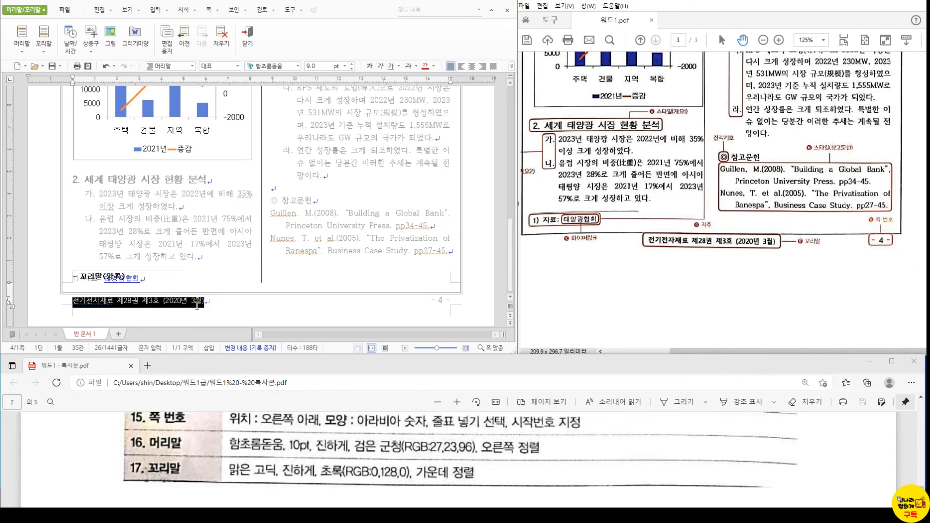
{"action": "left_click", "coordinate": [471, 66]}
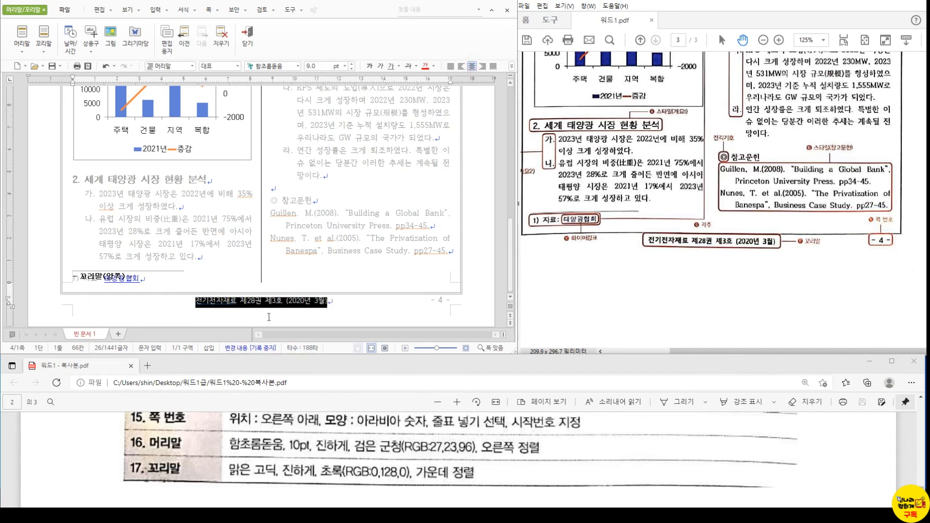
{"action": "key", "text": "alt+l"}
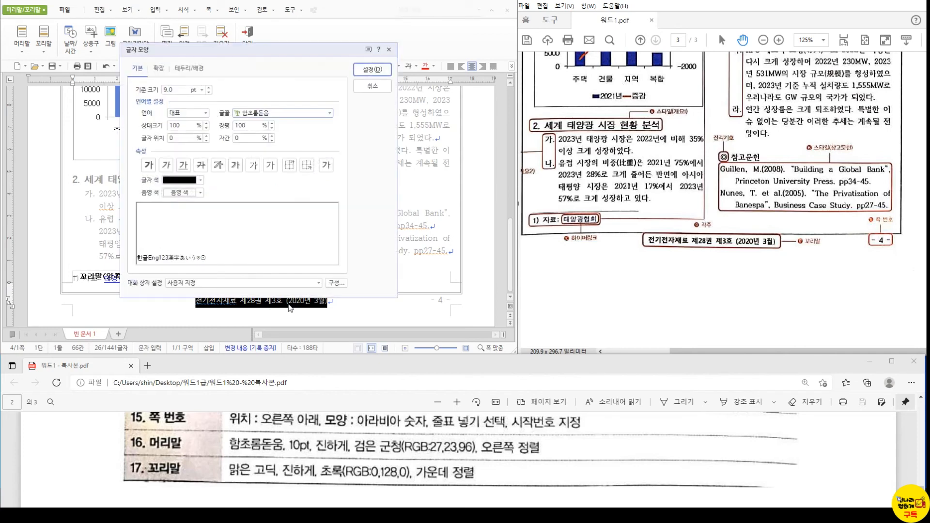
{"action": "type", "text": "맑"}
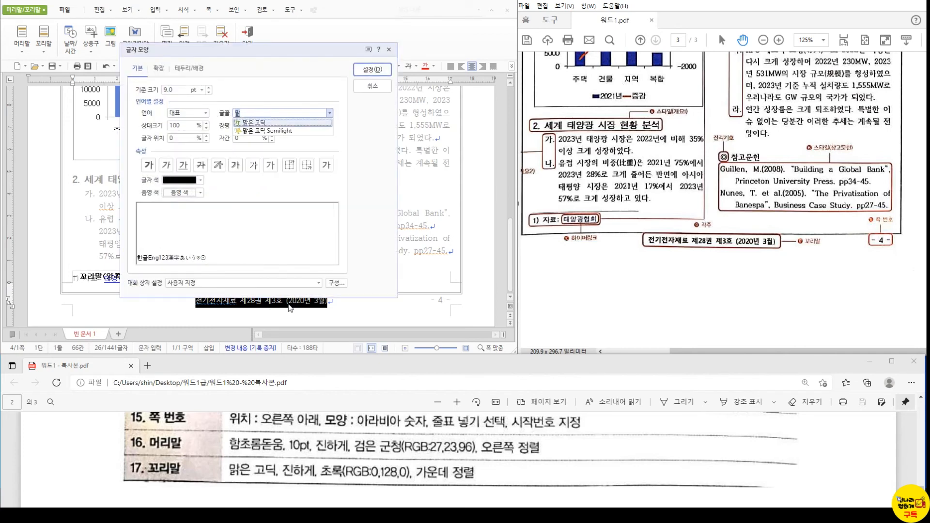
{"action": "left_click", "coordinate": [255, 125]}
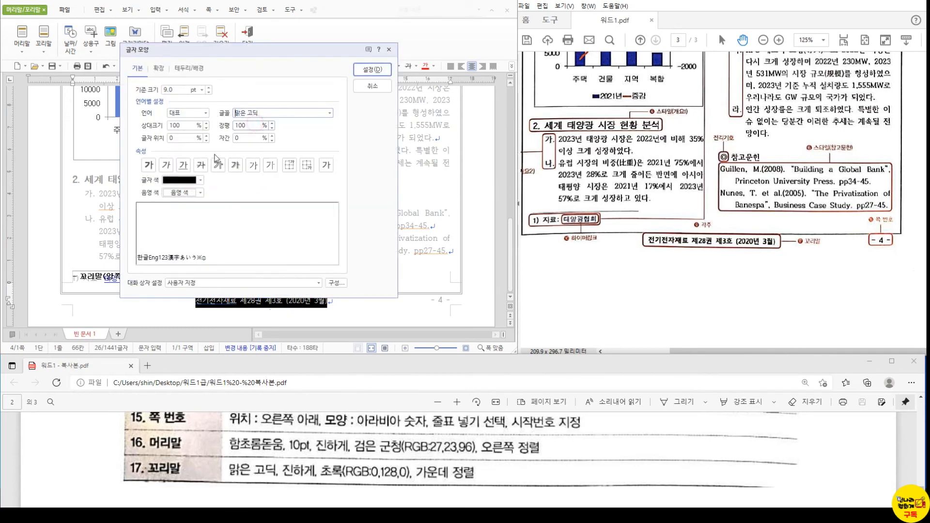
{"action": "left_click", "coordinate": [148, 165]}
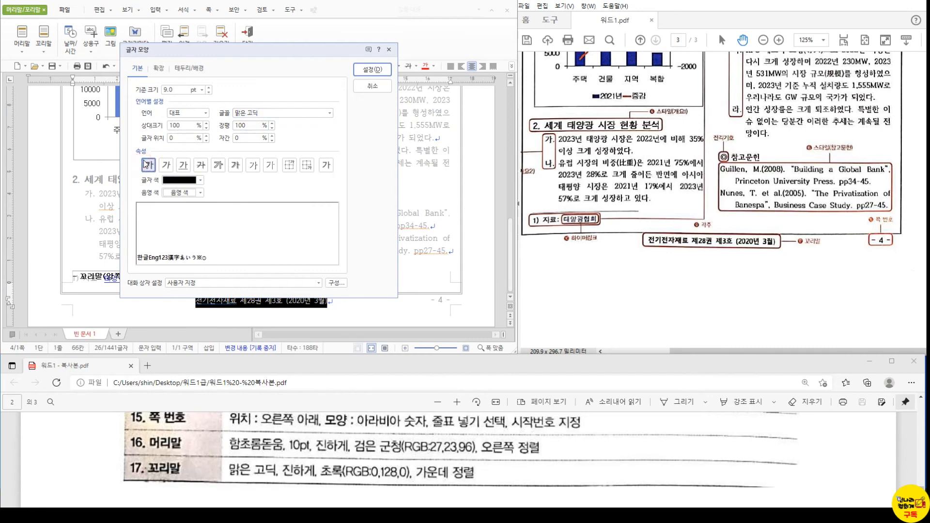
{"action": "left_click", "coordinate": [200, 180]}
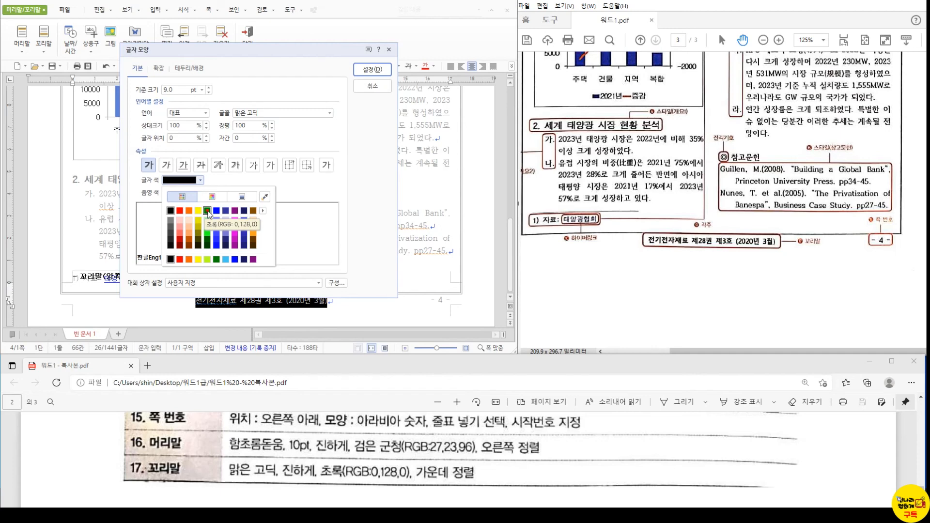
{"action": "left_click", "coordinate": [208, 211]}
{"action": "left_click", "coordinate": [372, 70]}
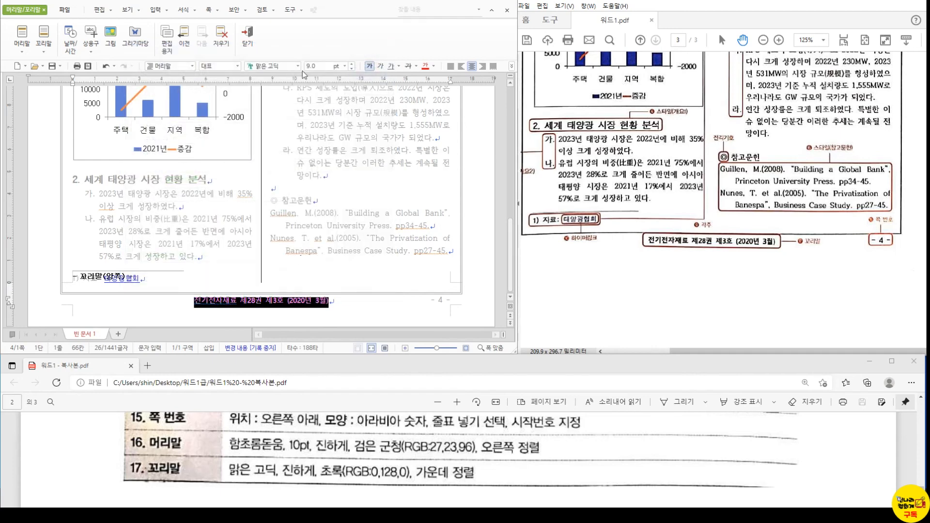
{"action": "left_click", "coordinate": [254, 42]}
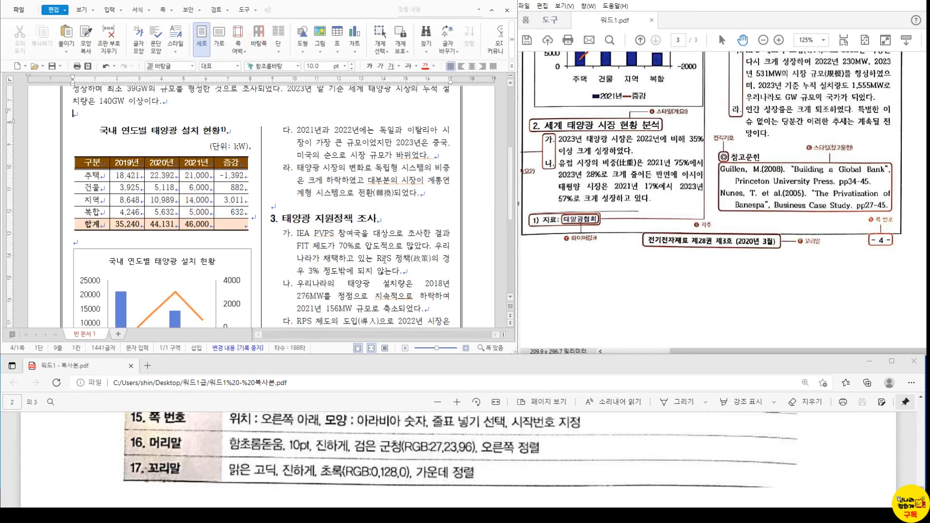
- Scroll back up through the report and rearrange the open windows
{"action": "scroll", "coordinate": [619, 259], "scroll_direction": "up", "scroll_amount": 3}
{"action": "scroll", "coordinate": [620, 259], "scroll_direction": "up", "scroll_amount": 2}
{"action": "scroll", "coordinate": [261, 208], "scroll_direction": "up", "scroll_amount": 5}
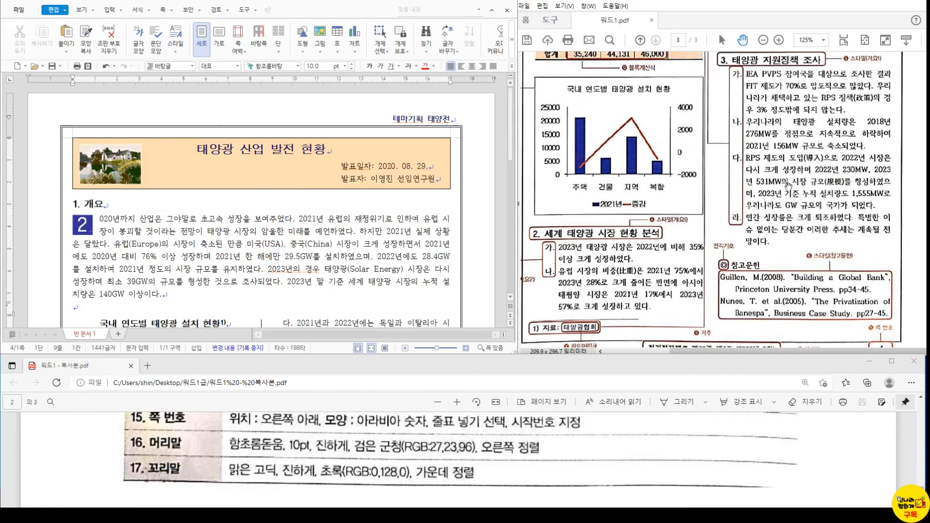
{"action": "scroll", "coordinate": [787, 187], "scroll_direction": "up", "scroll_amount": 10}
{"action": "scroll", "coordinate": [799, 175], "scroll_direction": "up", "scroll_amount": 4}
{"action": "left_click", "coordinate": [75, 307]}
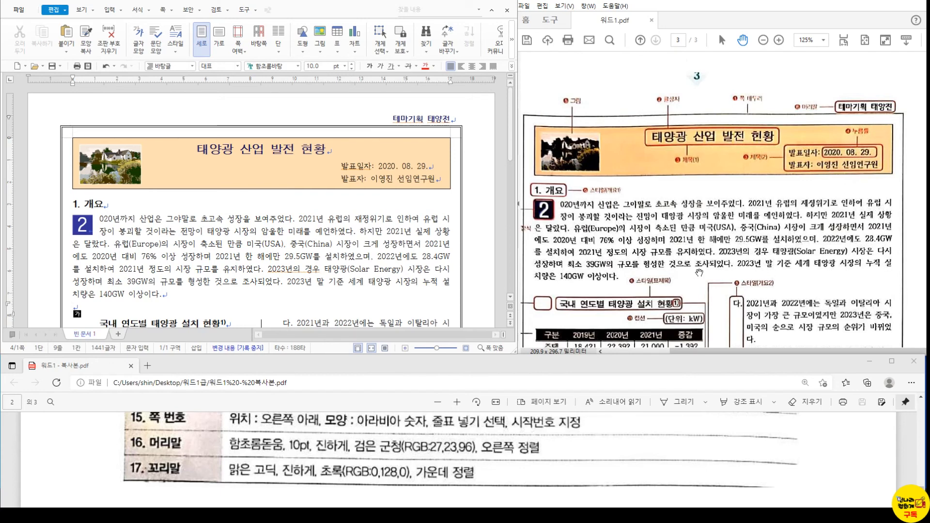
{"action": "left_click", "coordinate": [300, 220]}
{"action": "left_click", "coordinate": [922, 8]}
{"action": "left_click", "coordinate": [917, 74]}
{"action": "left_click_drag", "start_coordinate": [881, 188], "coordinate": [899, 265]}
{"action": "left_click_drag", "start_coordinate": [436, 208], "coordinate": [454, 294]}
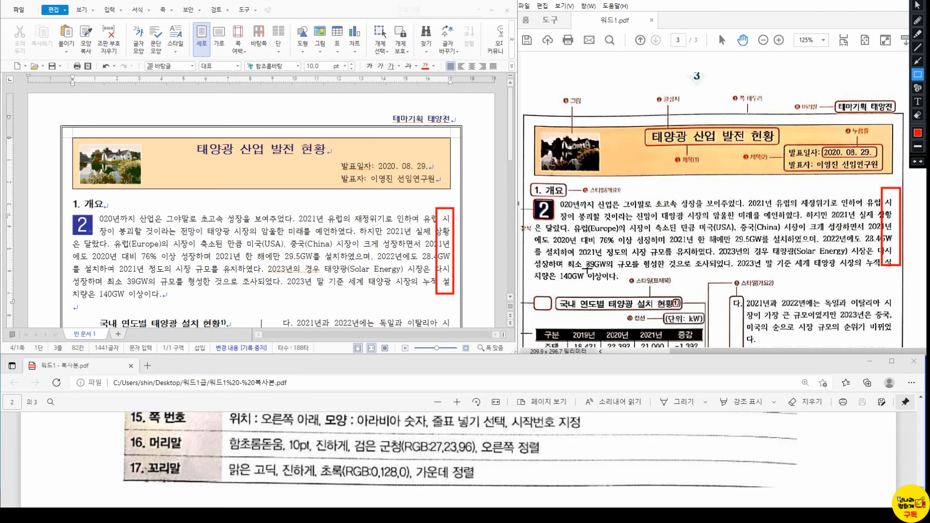
{"action": "key", "text": "Escape"}
{"action": "scroll", "coordinate": [586, 266], "scroll_direction": "down", "scroll_amount": 1}
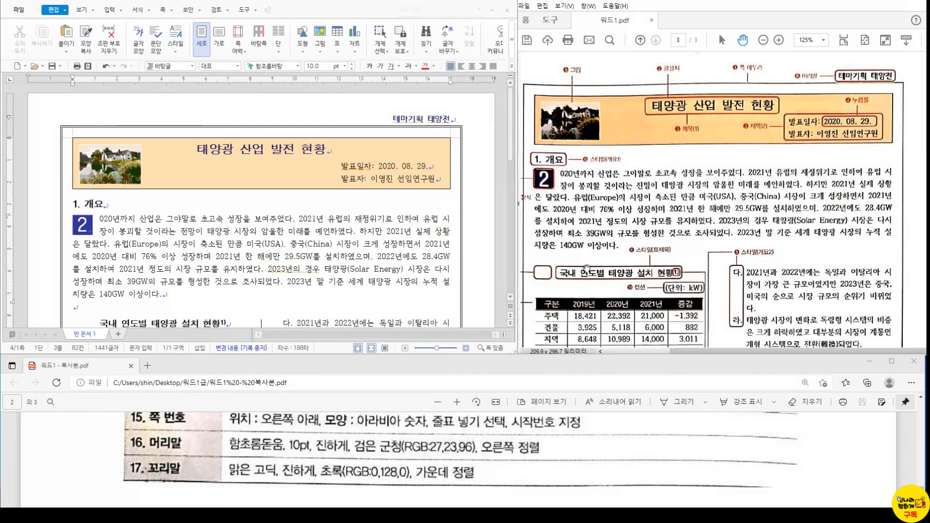
{"action": "scroll", "coordinate": [359, 256], "scroll_direction": "down", "scroll_amount": 6}
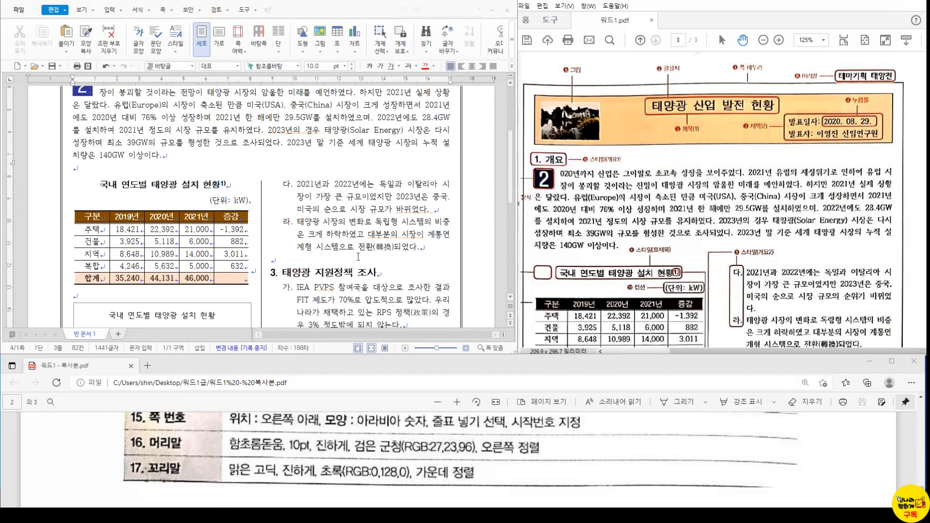
{"action": "scroll", "coordinate": [696, 294], "scroll_direction": "down", "scroll_amount": 5}
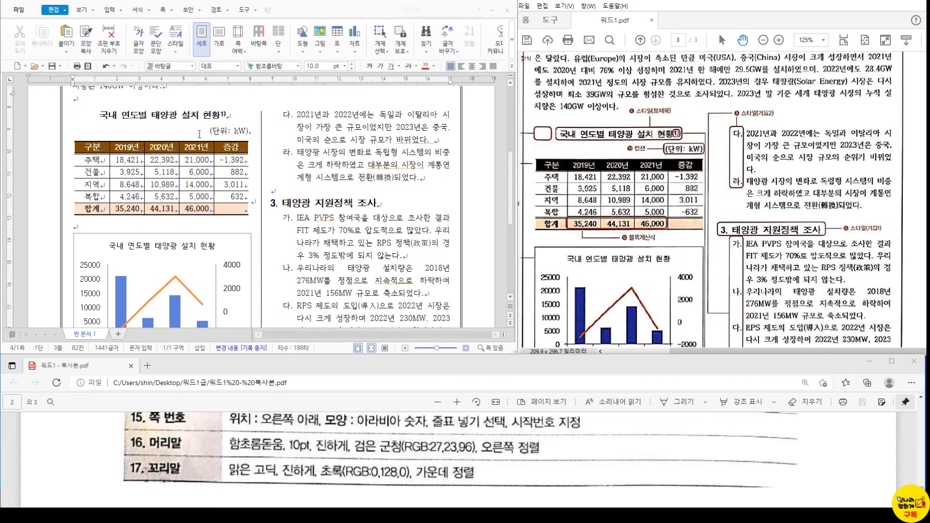
- From the table title on, apply a two-column layout with a dividing line
{"action": "left_click", "coordinate": [210, 117]}
{"action": "scroll", "coordinate": [210, 116], "scroll_direction": "up", "scroll_amount": 1}
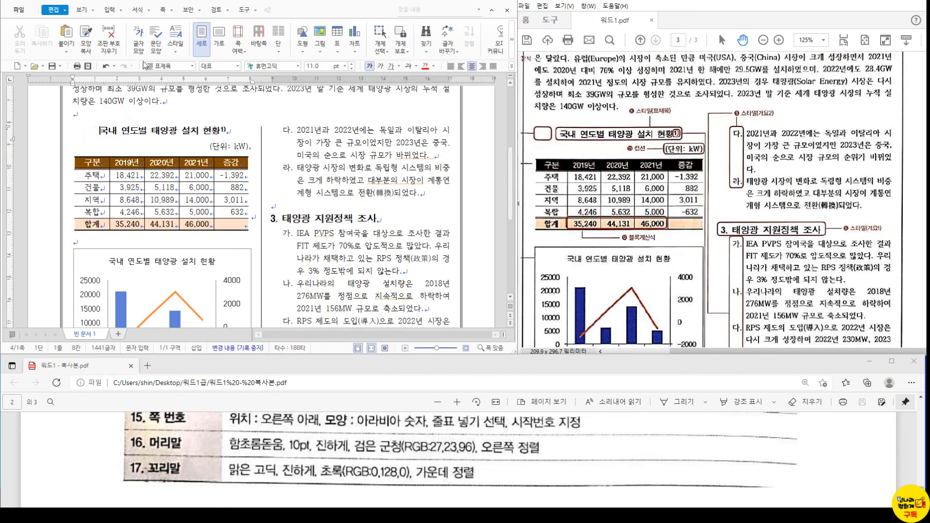
{"action": "left_click", "coordinate": [162, 8]}
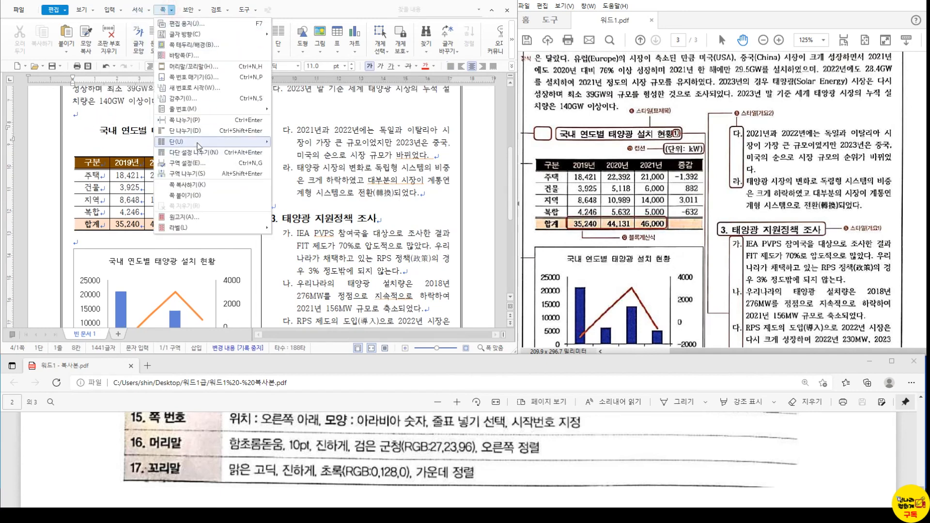
{"action": "mouse_move", "coordinate": [252, 141]}
{"action": "left_click", "coordinate": [303, 195]}
{"action": "left_click", "coordinate": [167, 135]}
{"action": "left_click", "coordinate": [363, 40]}
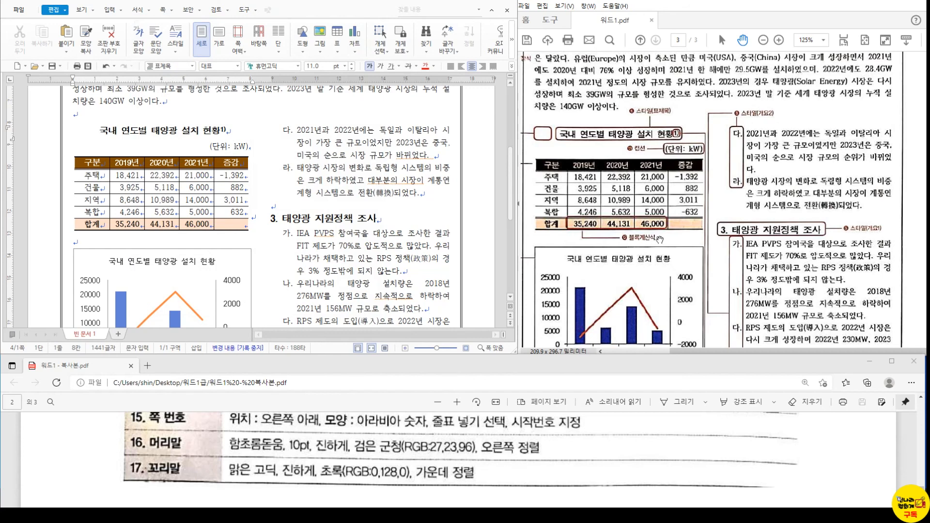
- Scroll through the document, comparing it with the reference and formatting specification PDFs
{"action": "scroll", "coordinate": [655, 260], "scroll_direction": "down", "scroll_amount": 1}
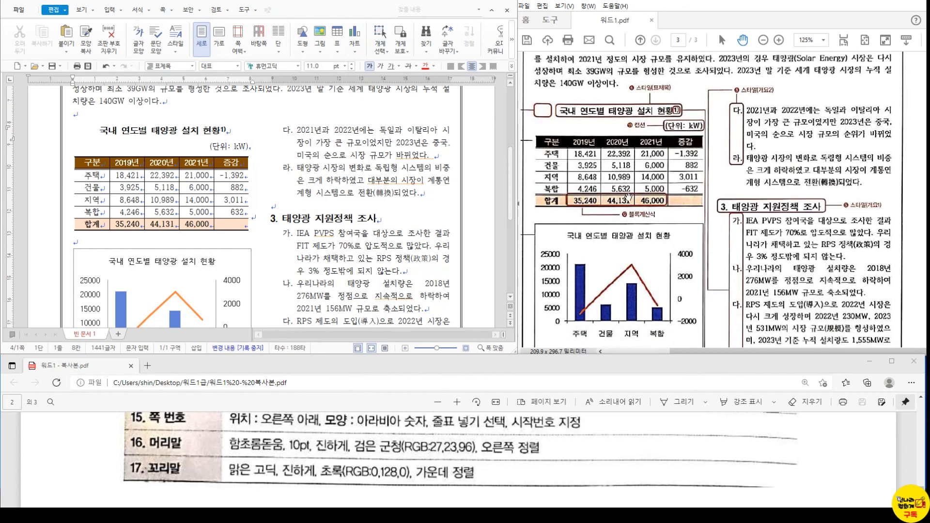
{"action": "key", "text": "Hangul"}
{"action": "scroll", "coordinate": [645, 251], "scroll_direction": "down", "scroll_amount": 1}
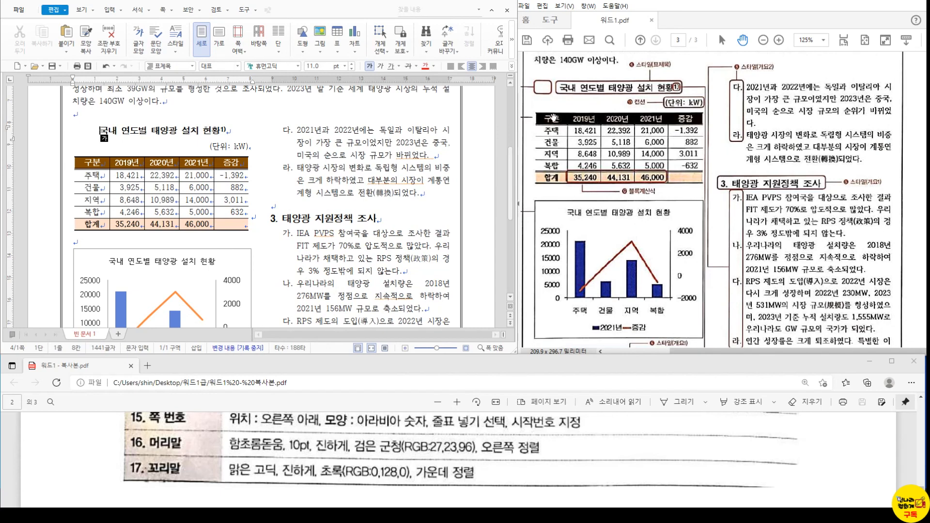
{"action": "left_click", "coordinate": [556, 104]}
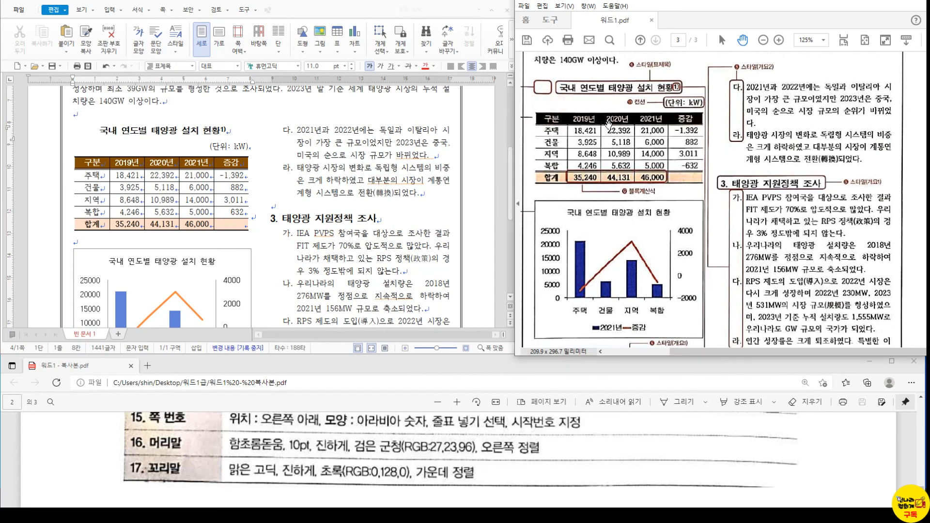
{"action": "scroll", "coordinate": [568, 136], "scroll_direction": "down", "scroll_amount": 1}
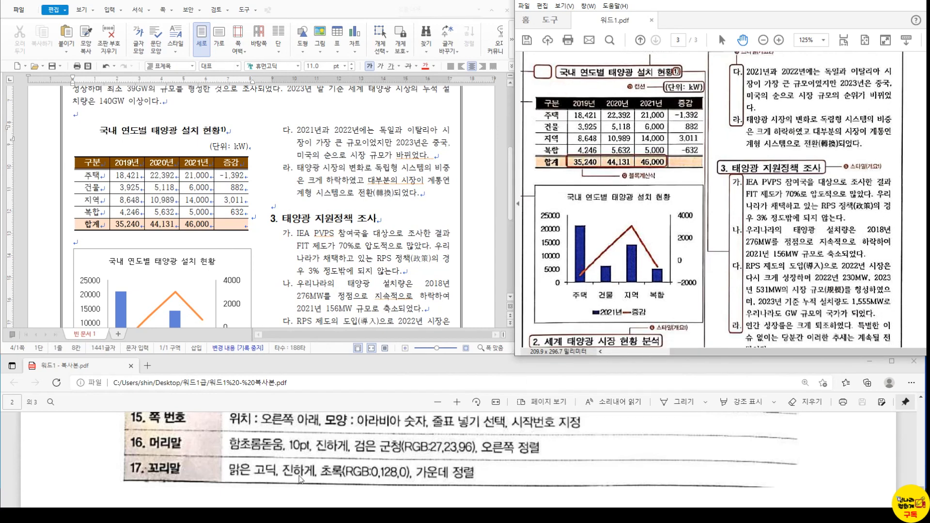
{"action": "left_click", "coordinate": [279, 447]}
{"action": "scroll", "coordinate": [279, 446], "scroll_direction": "up", "scroll_amount": 5}
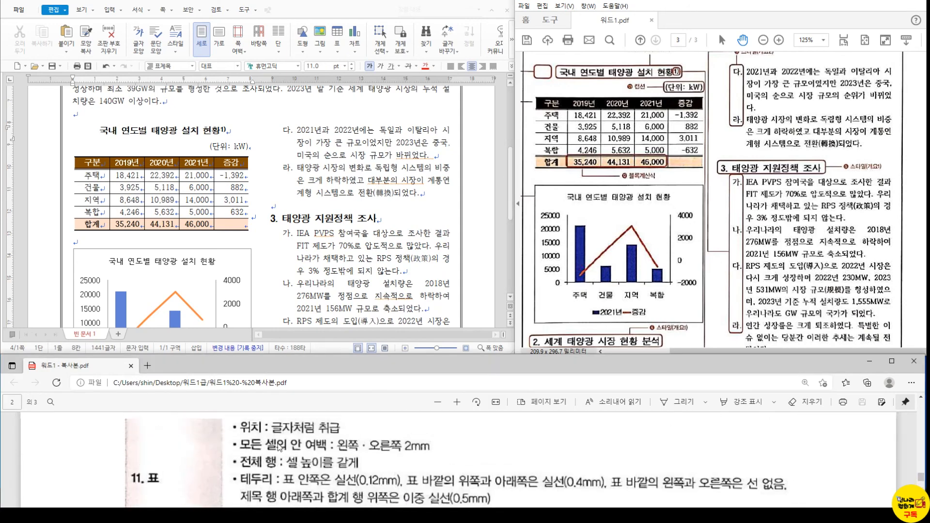
{"action": "scroll", "coordinate": [279, 448], "scroll_direction": "down", "scroll_amount": 2}
{"action": "scroll", "coordinate": [282, 458], "scroll_direction": "down", "scroll_amount": 3}
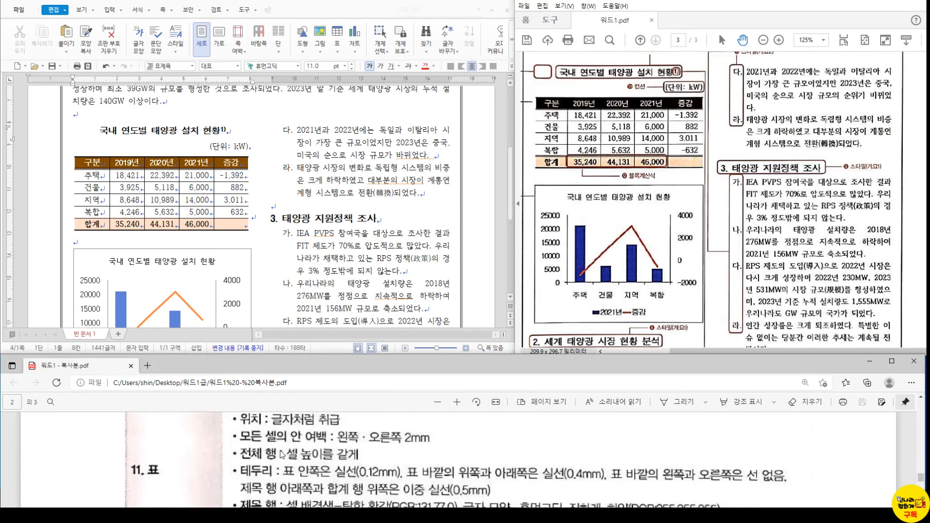
{"action": "scroll", "coordinate": [388, 472], "scroll_direction": "down", "scroll_amount": 1}
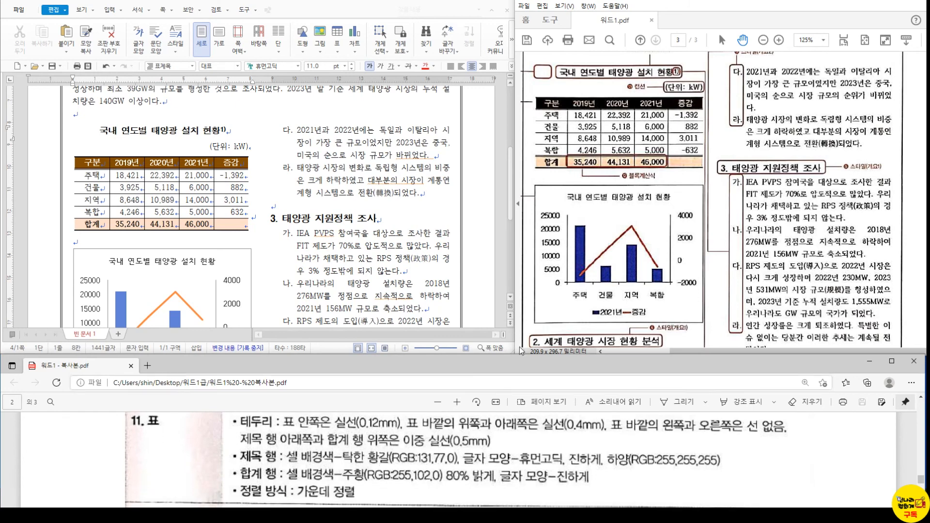
{"action": "scroll", "coordinate": [650, 183], "scroll_direction": "down", "scroll_amount": 1}
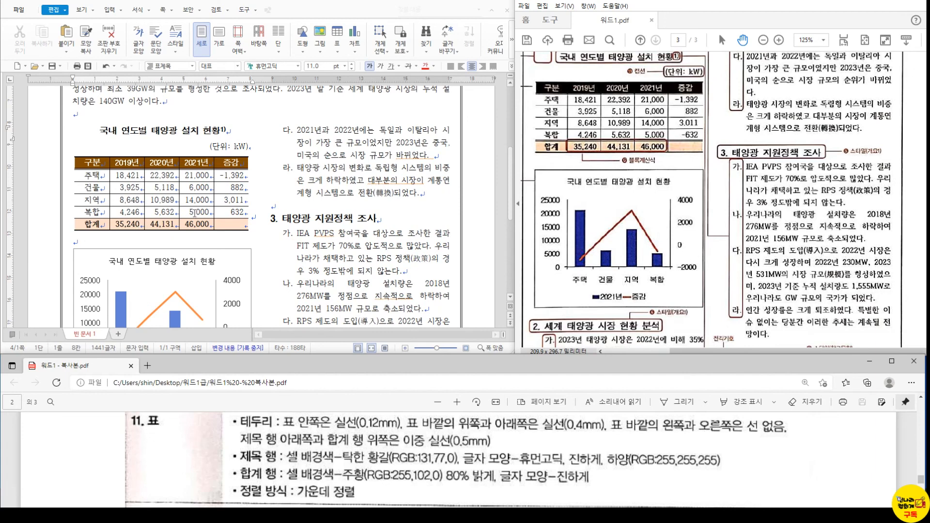
- Give the 합계 cell's SUM formula a number format so totals read 35,240, 44,131, 46,000
{"action": "left_click", "coordinate": [128, 229]}
{"action": "right_click", "coordinate": [130, 228]}
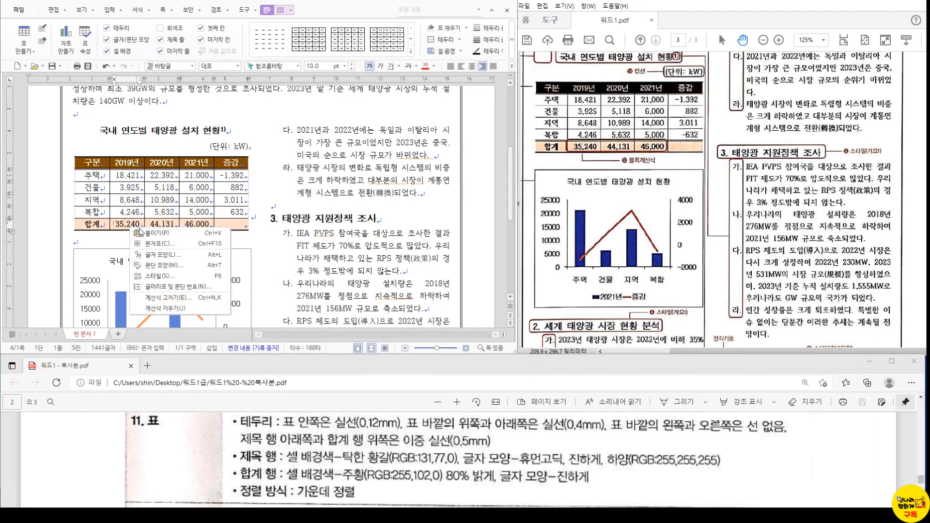
{"action": "left_click", "coordinate": [179, 297]}
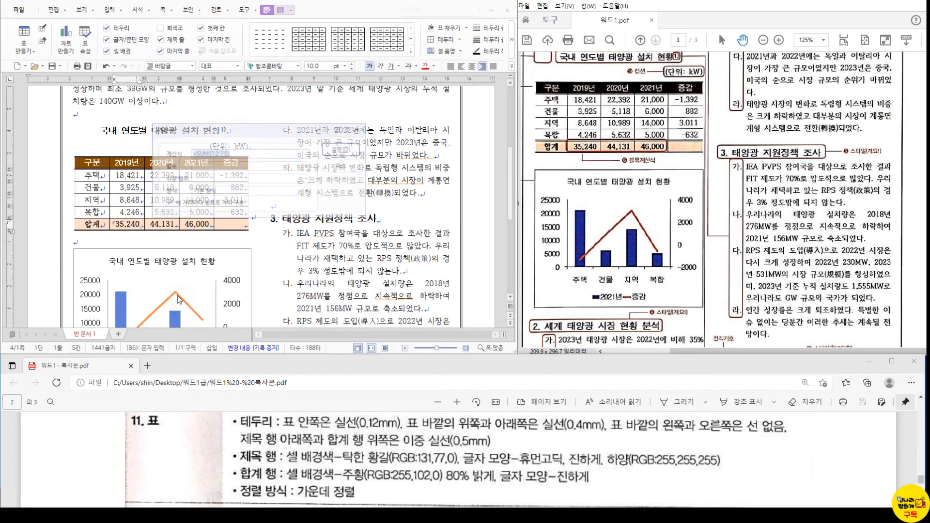
{"action": "left_click", "coordinate": [222, 194]}
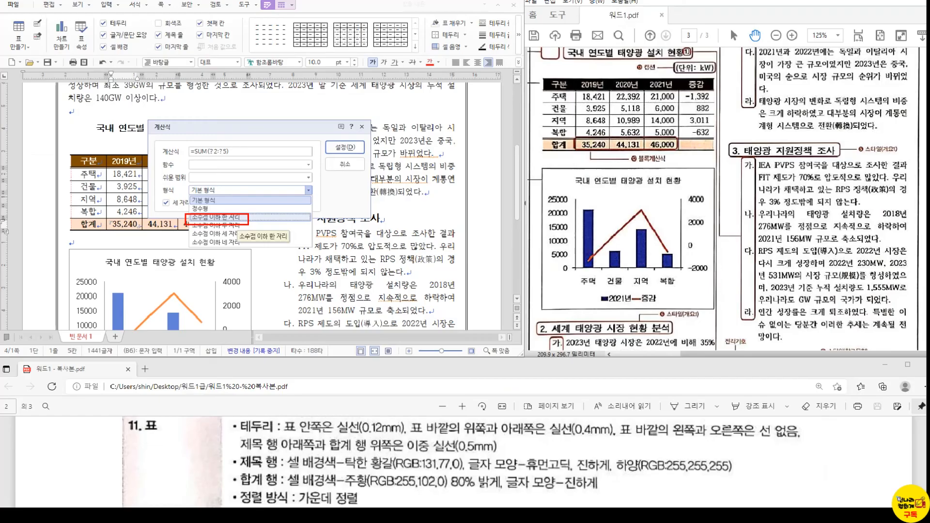
{"action": "left_click", "coordinate": [240, 218]}
{"action": "left_click", "coordinate": [438, 114]}
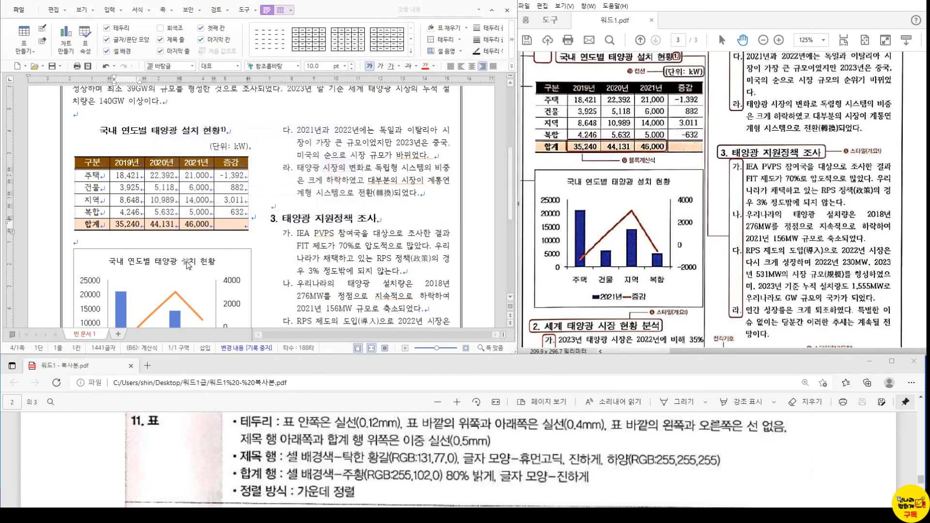
{"action": "scroll", "coordinate": [187, 266], "scroll_direction": "down", "scroll_amount": 3}
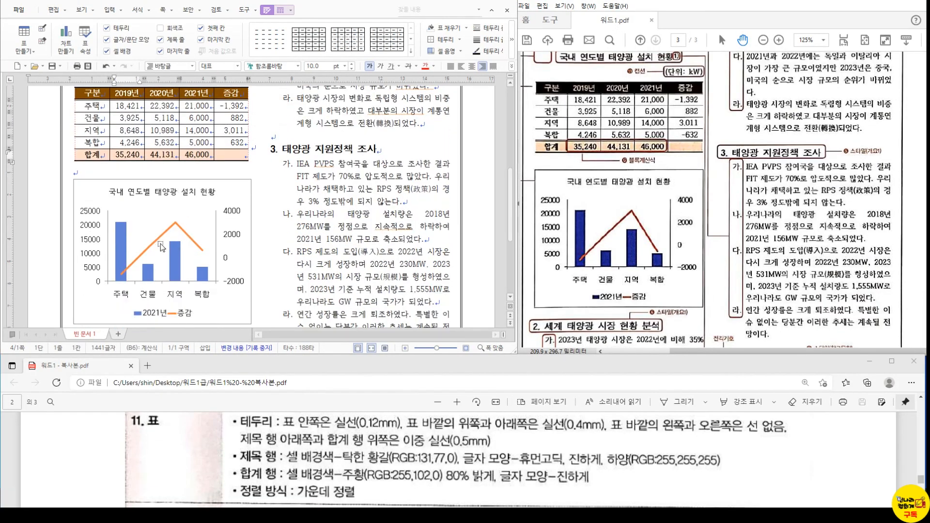
- Set the chart's secondary value axis labels to 굴림체 for Korean and English text
{"action": "scroll", "coordinate": [167, 244], "scroll_direction": "down", "scroll_amount": 4}
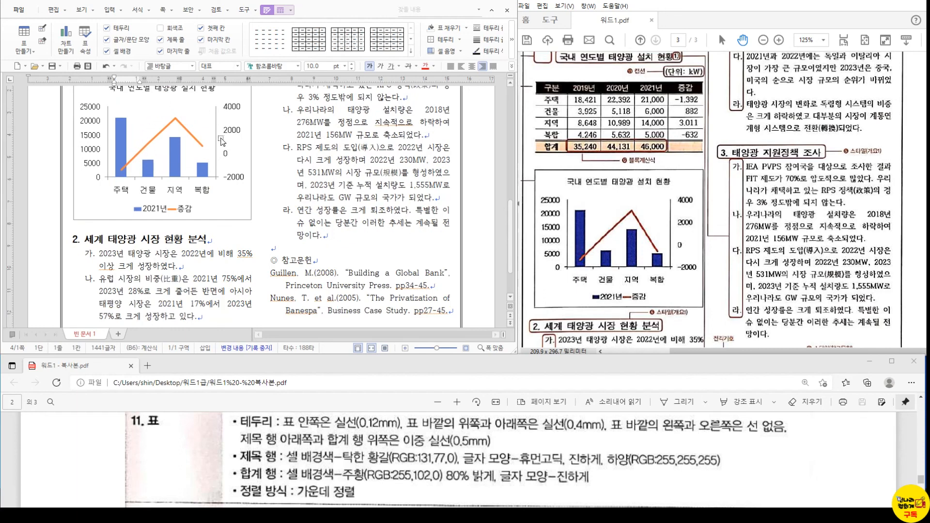
{"action": "double_click", "coordinate": [235, 112]}
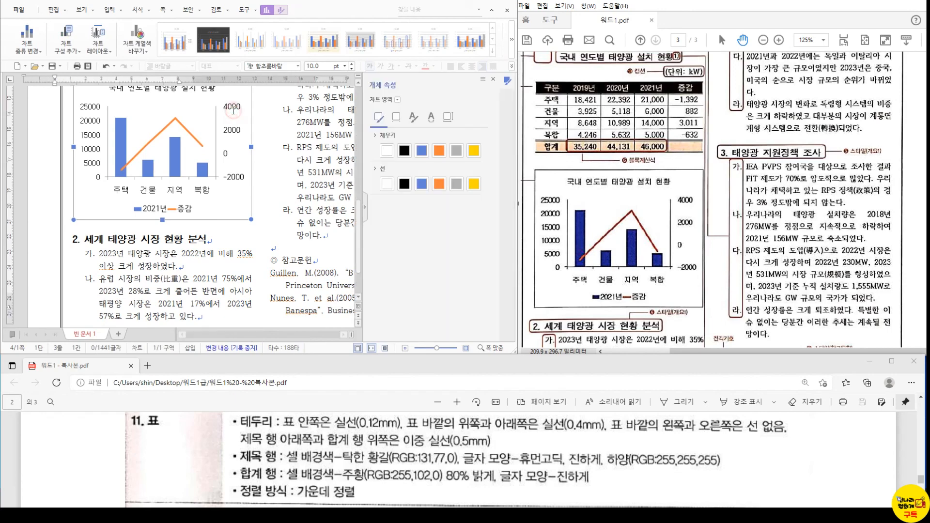
{"action": "left_click", "coordinate": [170, 151]}
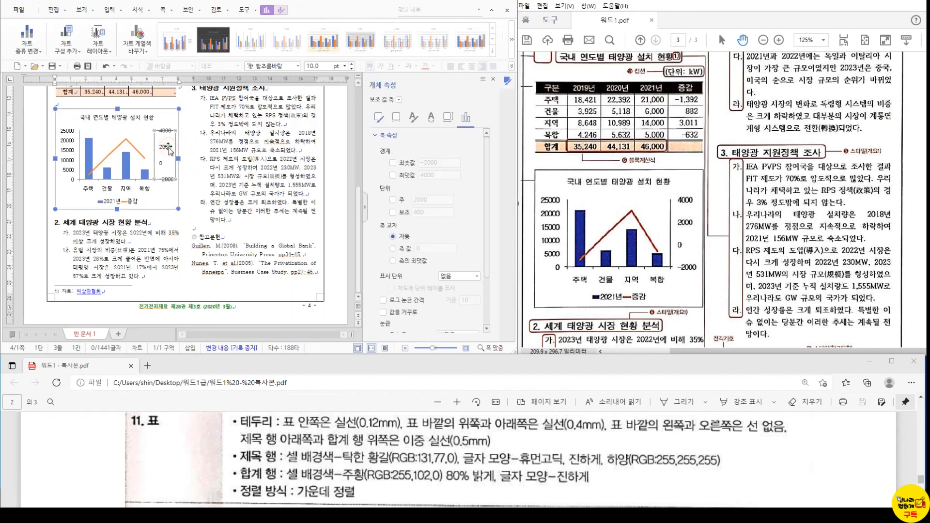
{"action": "right_click", "coordinate": [169, 148]}
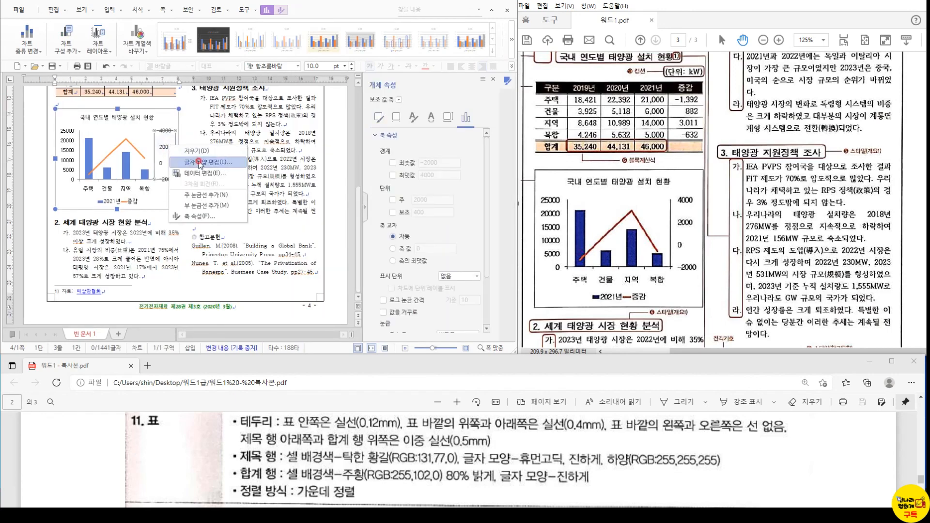
{"action": "left_click", "coordinate": [195, 162]}
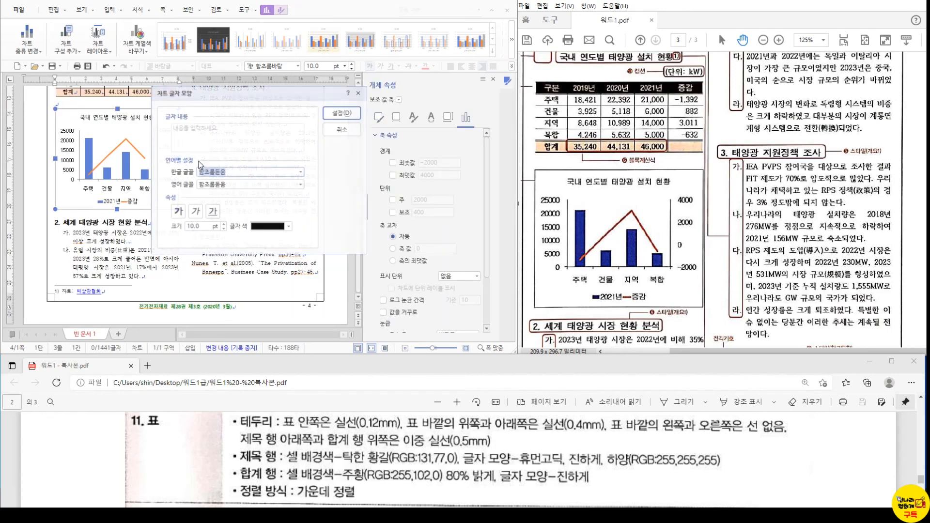
{"action": "left_click", "coordinate": [223, 175]}
{"action": "type", "text": "림체"}
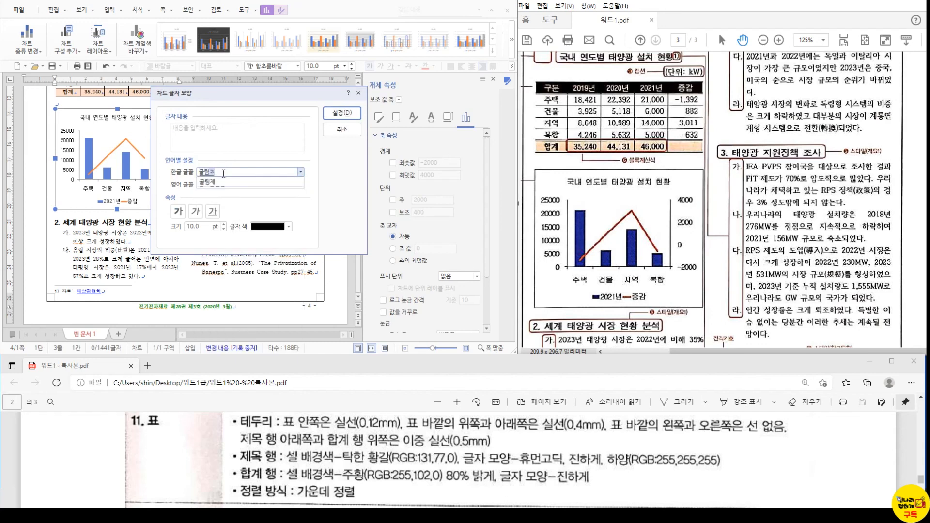
{"action": "key", "text": "Tab"}
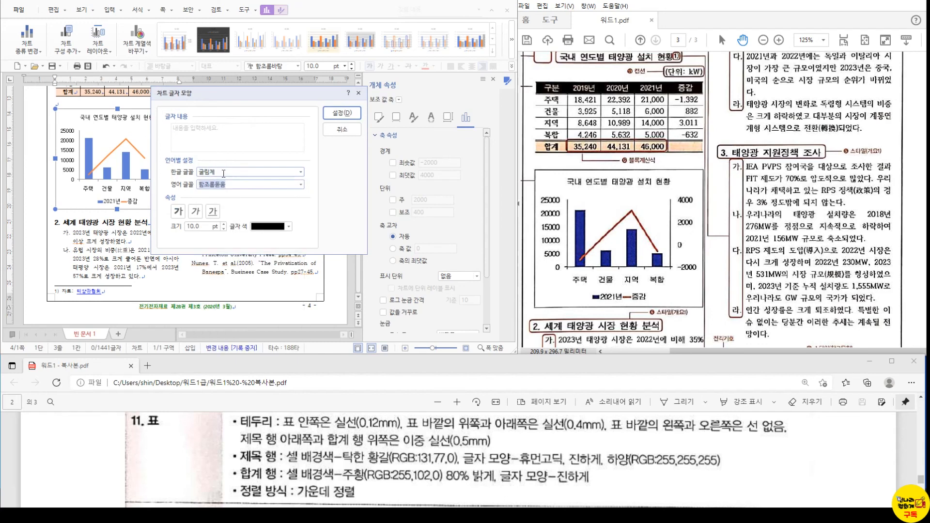
{"action": "type", "text": "굴림체"}
{"action": "left_click", "coordinate": [342, 112]}
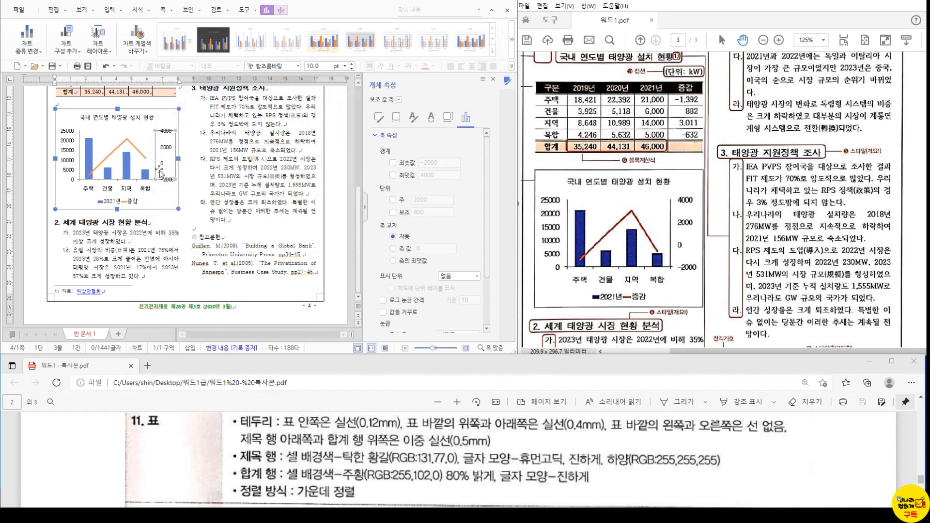
{"action": "left_click", "coordinate": [493, 79]}
{"action": "left_click", "coordinate": [321, 201]}
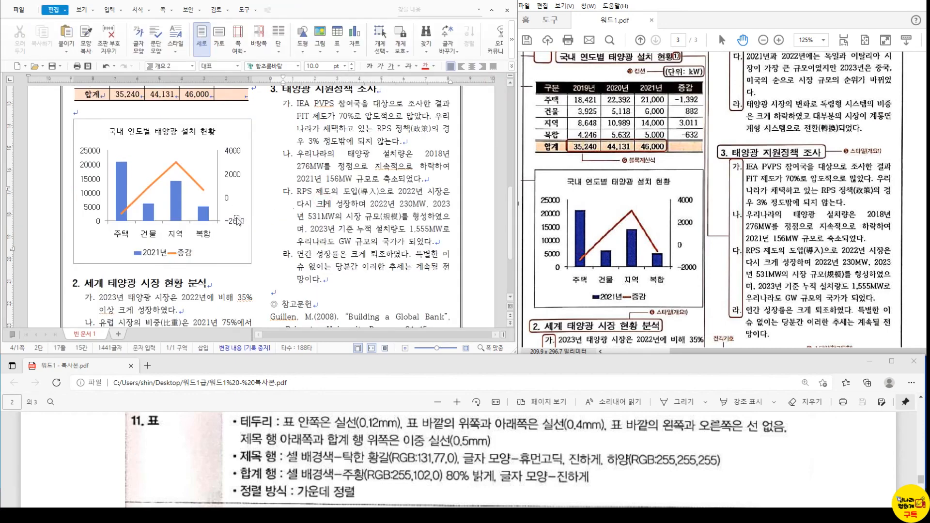
- Set the chart legend text to 굴림체 10 pt for both Korean and English
{"action": "left_click", "coordinate": [185, 255]}
{"action": "left_click", "coordinate": [163, 257]}
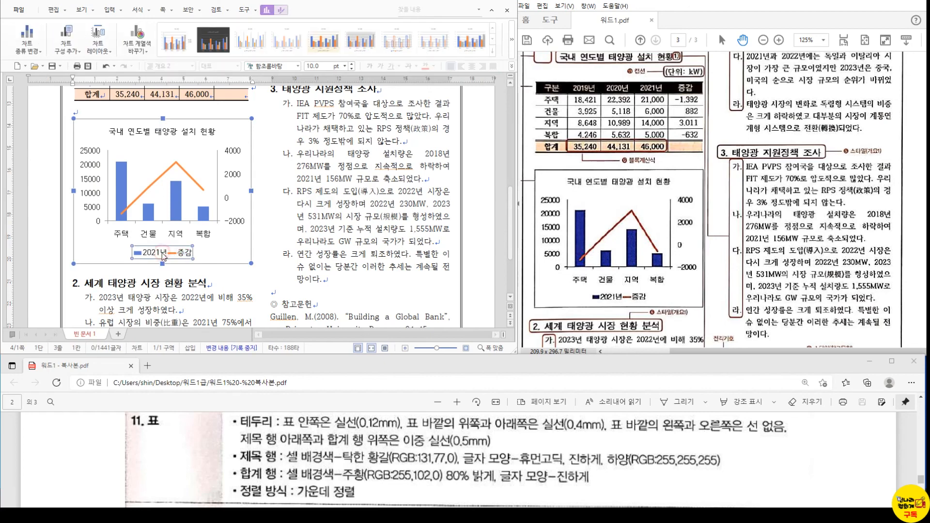
{"action": "right_click", "coordinate": [163, 256]}
{"action": "left_click", "coordinate": [196, 270]}
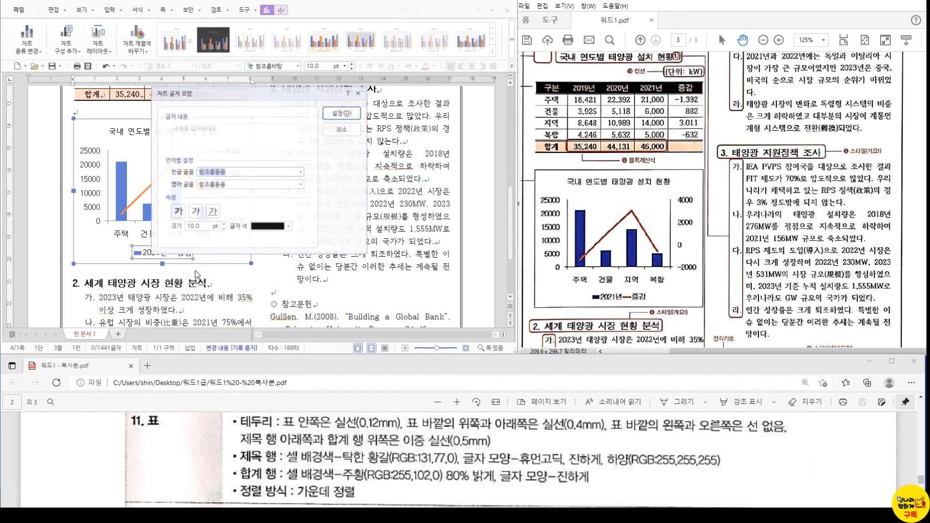
{"action": "type", "text": "굴림체"}
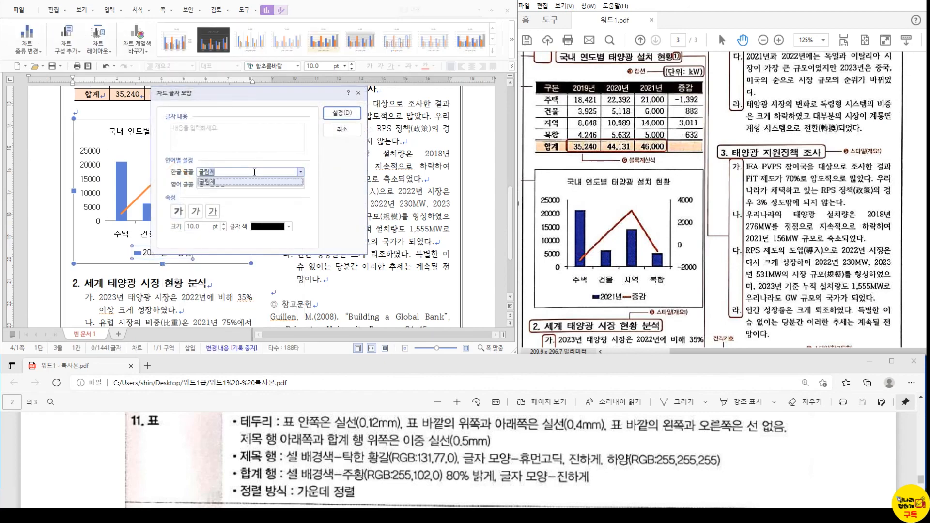
{"action": "left_click", "coordinate": [250, 183]}
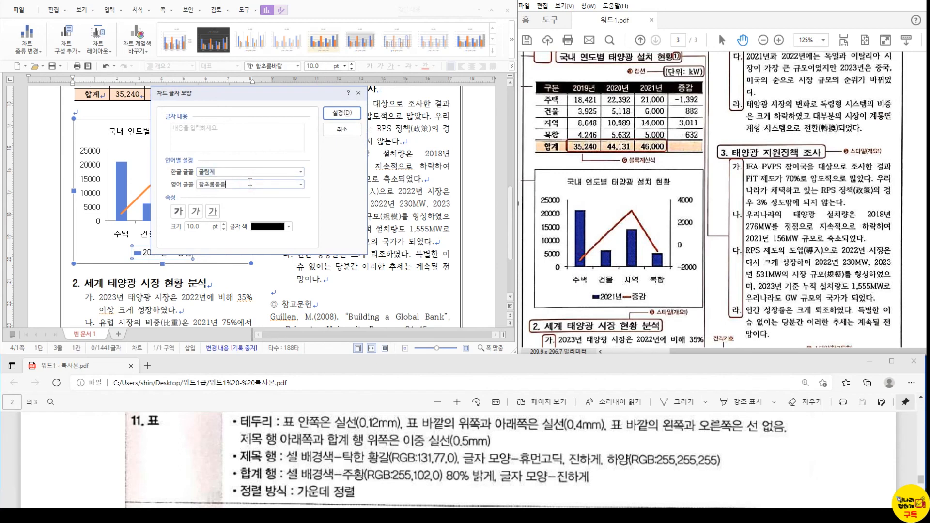
{"action": "key", "text": "BackSpace"}
{"action": "key", "text": "BackSpace"}
{"action": "key", "text": "BackSpace"}
{"action": "key", "text": "BackSpace"}
{"action": "key", "text": "BackSpace"}
{"action": "type", "text": "굴"}
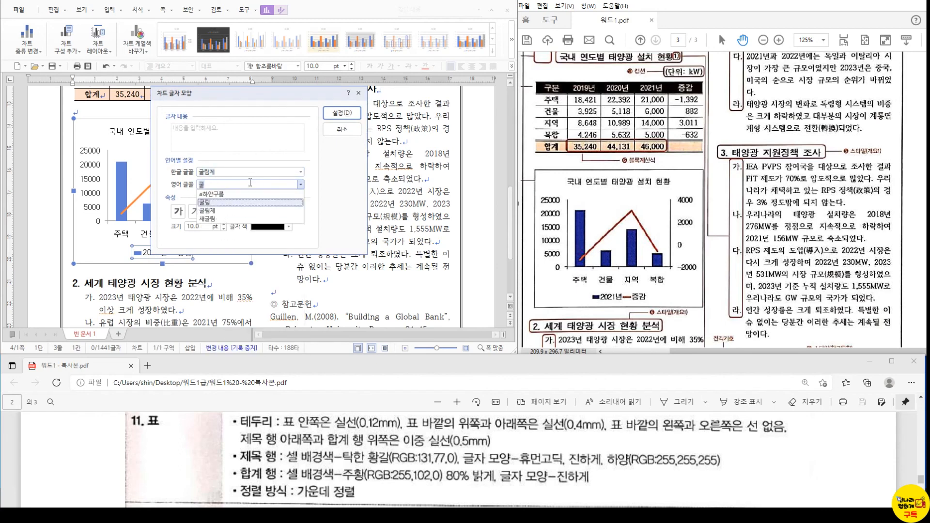
{"action": "type", "text": "림ㅊㅔ"}
{"action": "left_click", "coordinate": [341, 112]}
{"action": "left_click", "coordinate": [187, 281]}
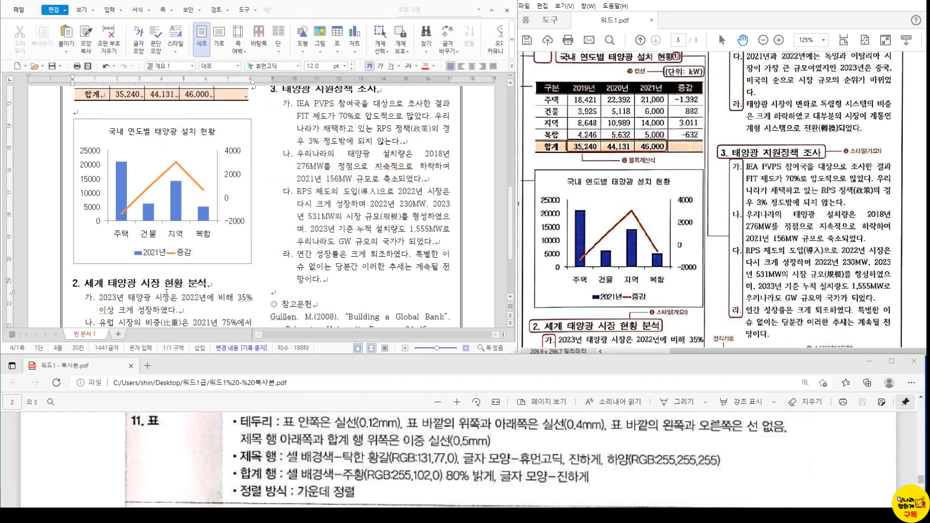
- Scroll through the body text, comparing it with the reference PDF
{"action": "scroll", "coordinate": [167, 290], "scroll_direction": "down", "scroll_amount": 3}
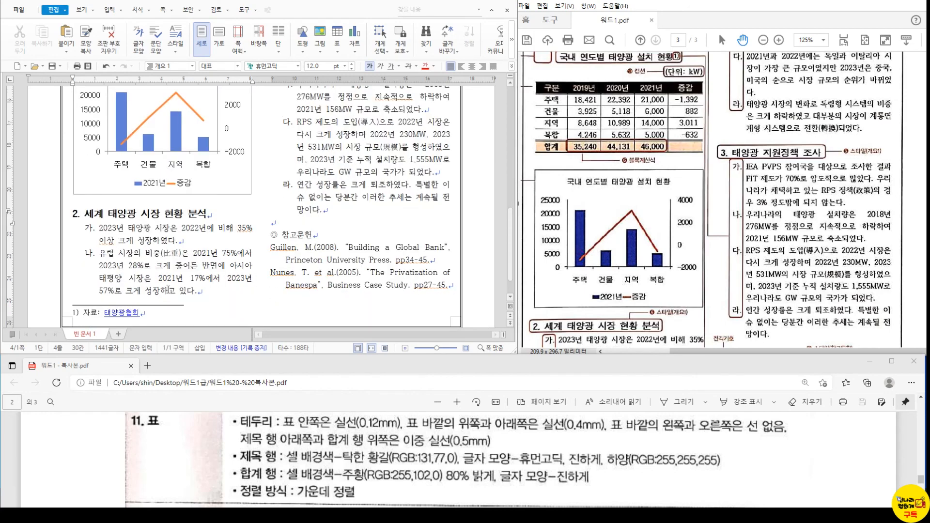
{"action": "scroll", "coordinate": [171, 286], "scroll_direction": "down", "scroll_amount": 1}
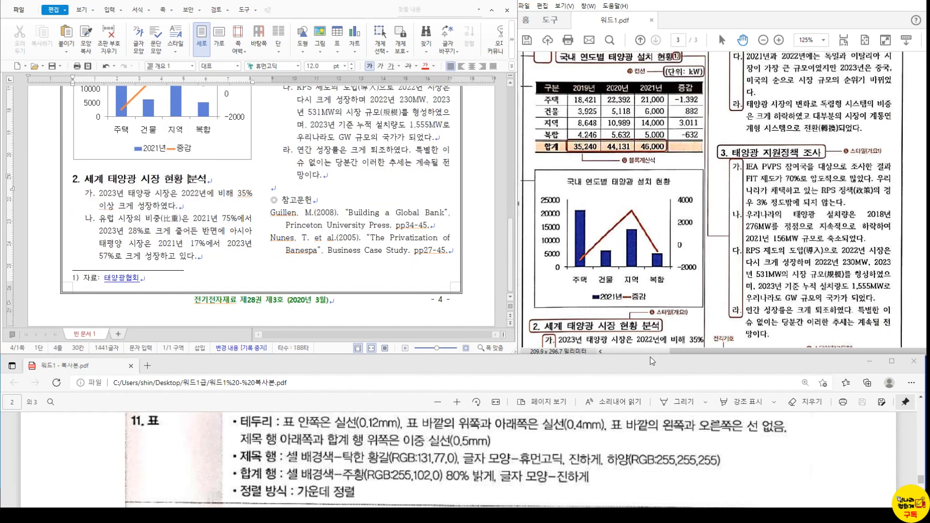
{"action": "scroll", "coordinate": [661, 328], "scroll_direction": "down", "scroll_amount": 2}
{"action": "scroll", "coordinate": [661, 329], "scroll_direction": "down", "scroll_amount": 4}
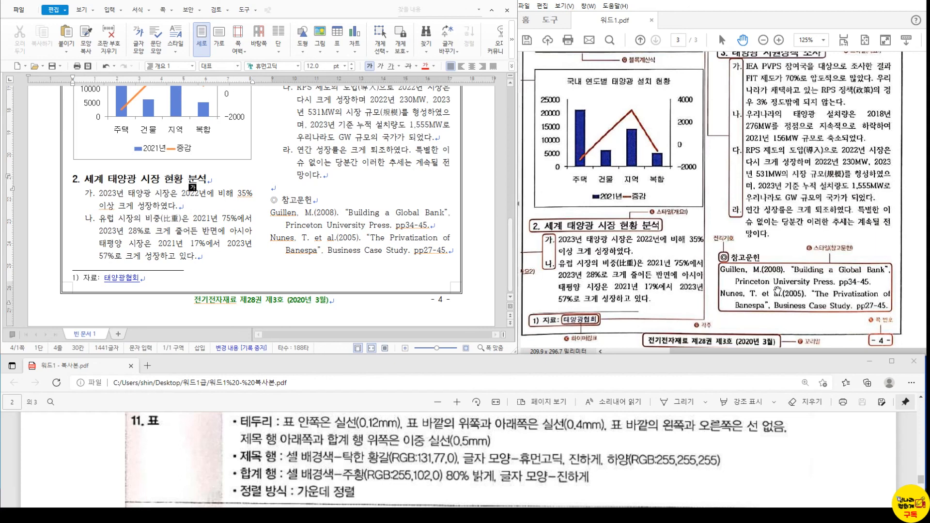
{"action": "scroll", "coordinate": [790, 287], "scroll_direction": "down", "scroll_amount": 1}
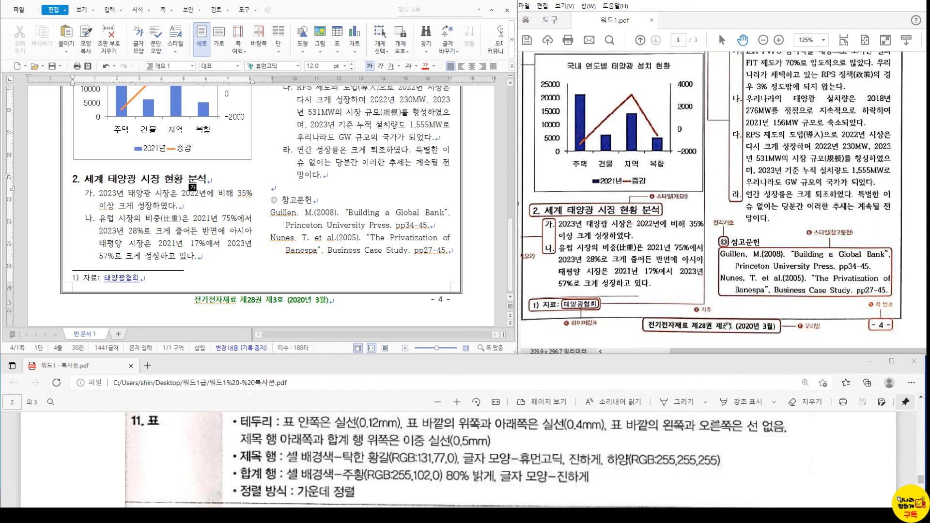
{"action": "scroll", "coordinate": [676, 301], "scroll_direction": "up", "scroll_amount": 4}
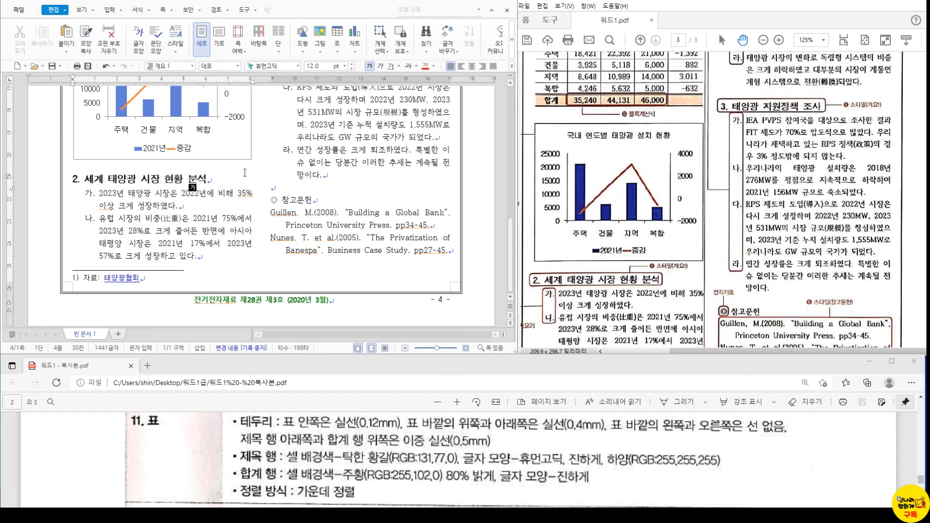
{"action": "scroll", "coordinate": [244, 173], "scroll_direction": "up", "scroll_amount": 5}
{"action": "left_click", "coordinate": [371, 163]}
{"action": "scroll", "coordinate": [766, 234], "scroll_direction": "up", "scroll_amount": 2}
{"action": "scroll", "coordinate": [765, 234], "scroll_direction": "up", "scroll_amount": 3}
{"action": "scroll", "coordinate": [280, 205], "scroll_direction": "up", "scroll_amount": 4}
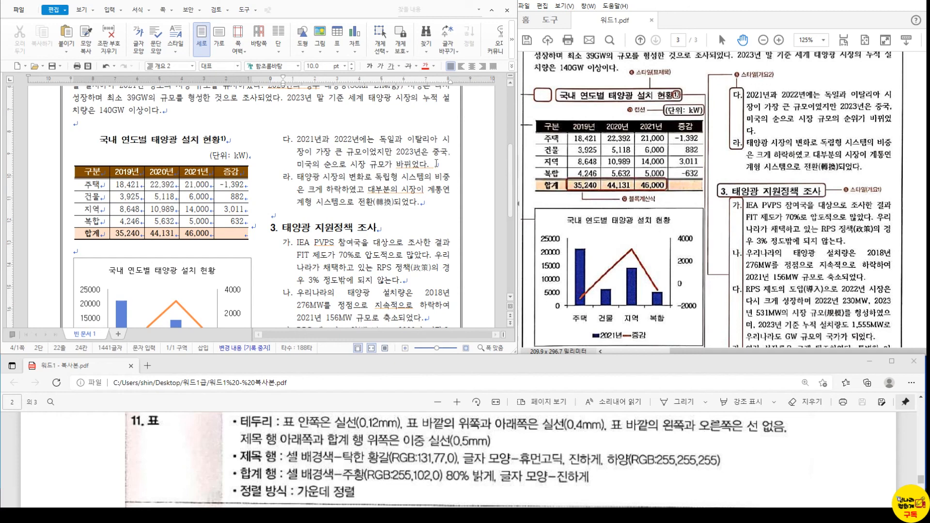
- Insert '순위가' before 바뀌었다 in paragraph 다. about market size
{"action": "left_click", "coordinate": [369, 143]}
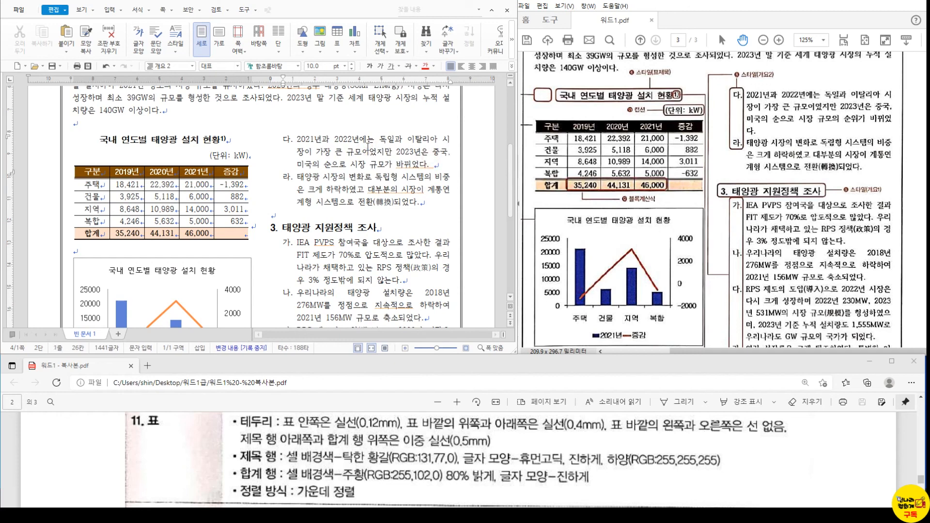
{"action": "left_click", "coordinate": [351, 152]}
{"action": "left_click", "coordinate": [397, 164]}
{"action": "type", "text": "순위가"}
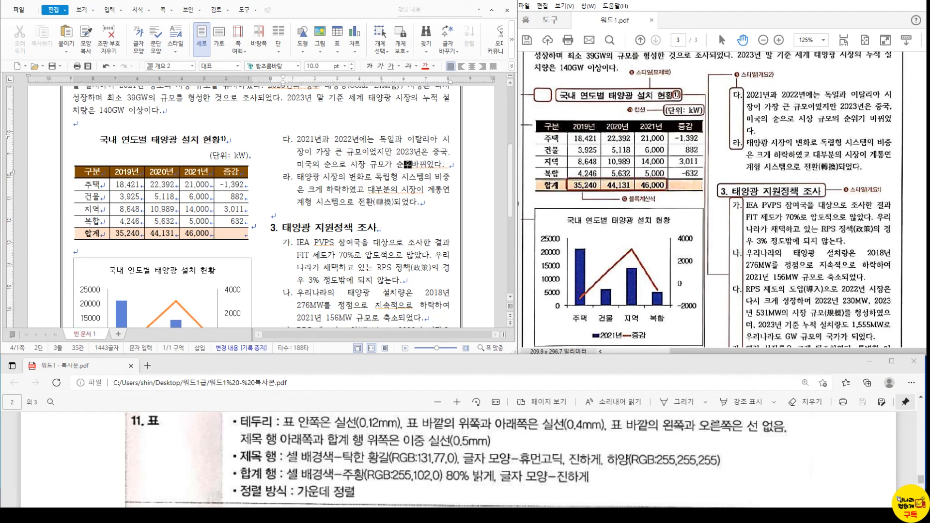